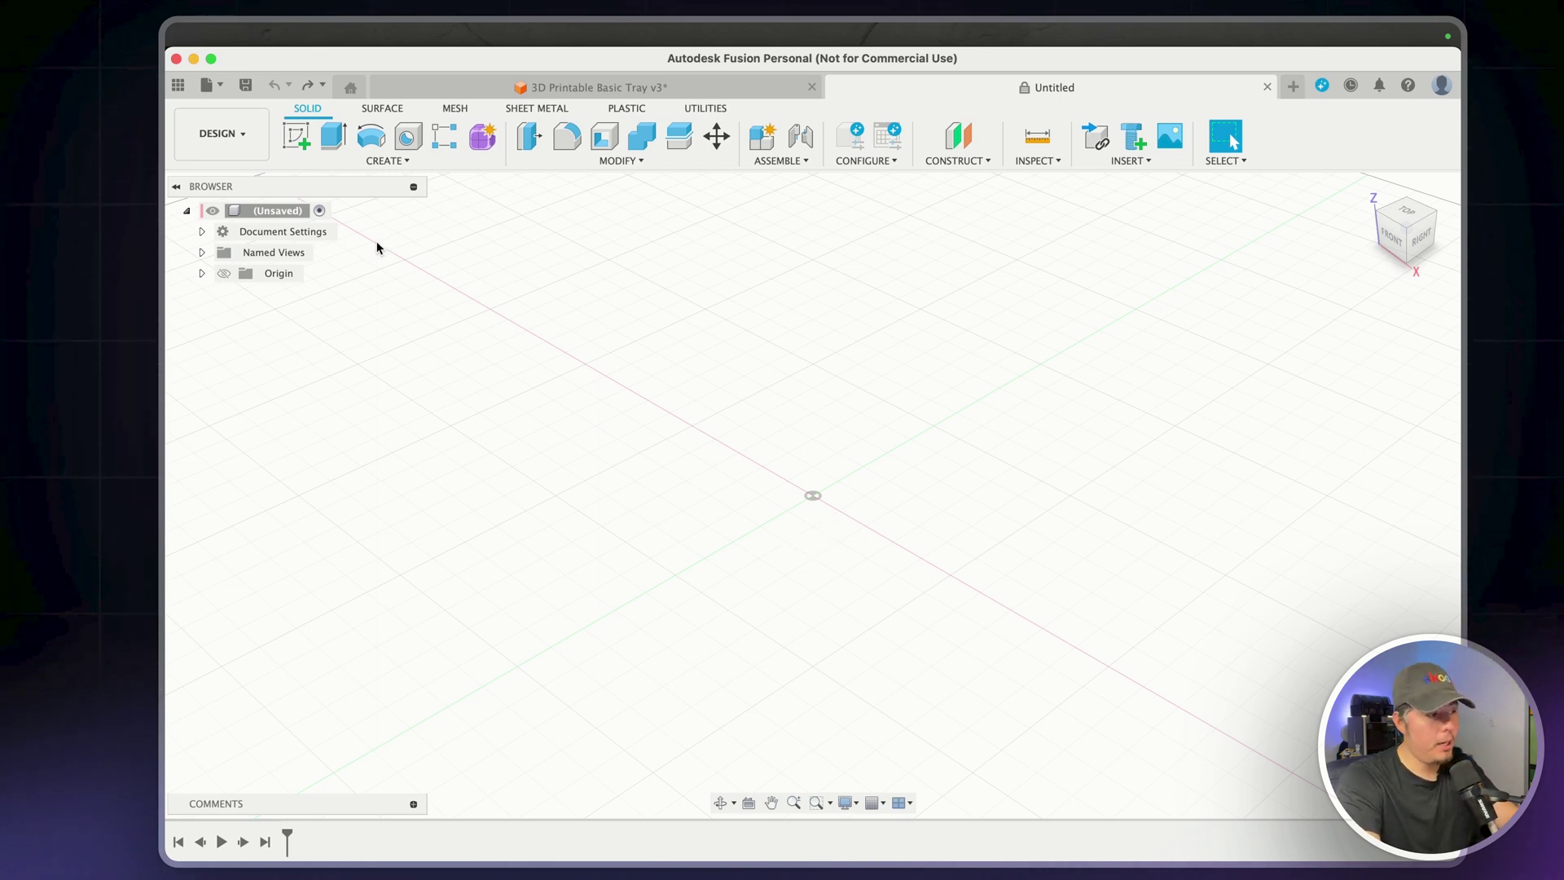
Create a new component and name it 'Basic Tray'
{"action": "left_click", "coordinate": [378, 164]}
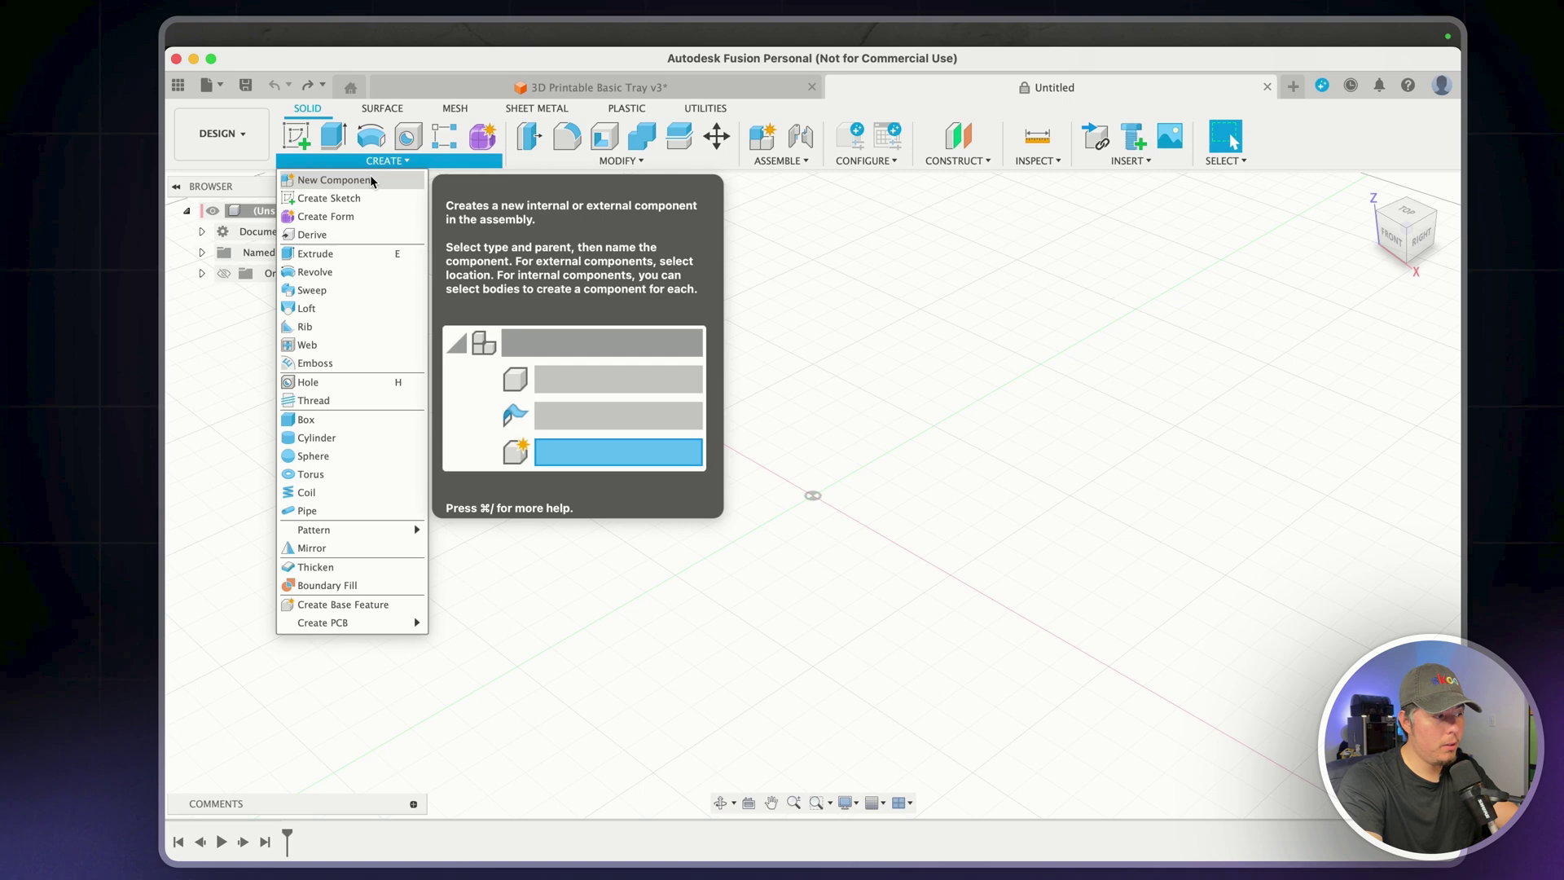
{"action": "left_click", "coordinate": [370, 174]}
{"action": "left_click_drag", "start_coordinate": [915, 435], "coordinate": [755, 435]}
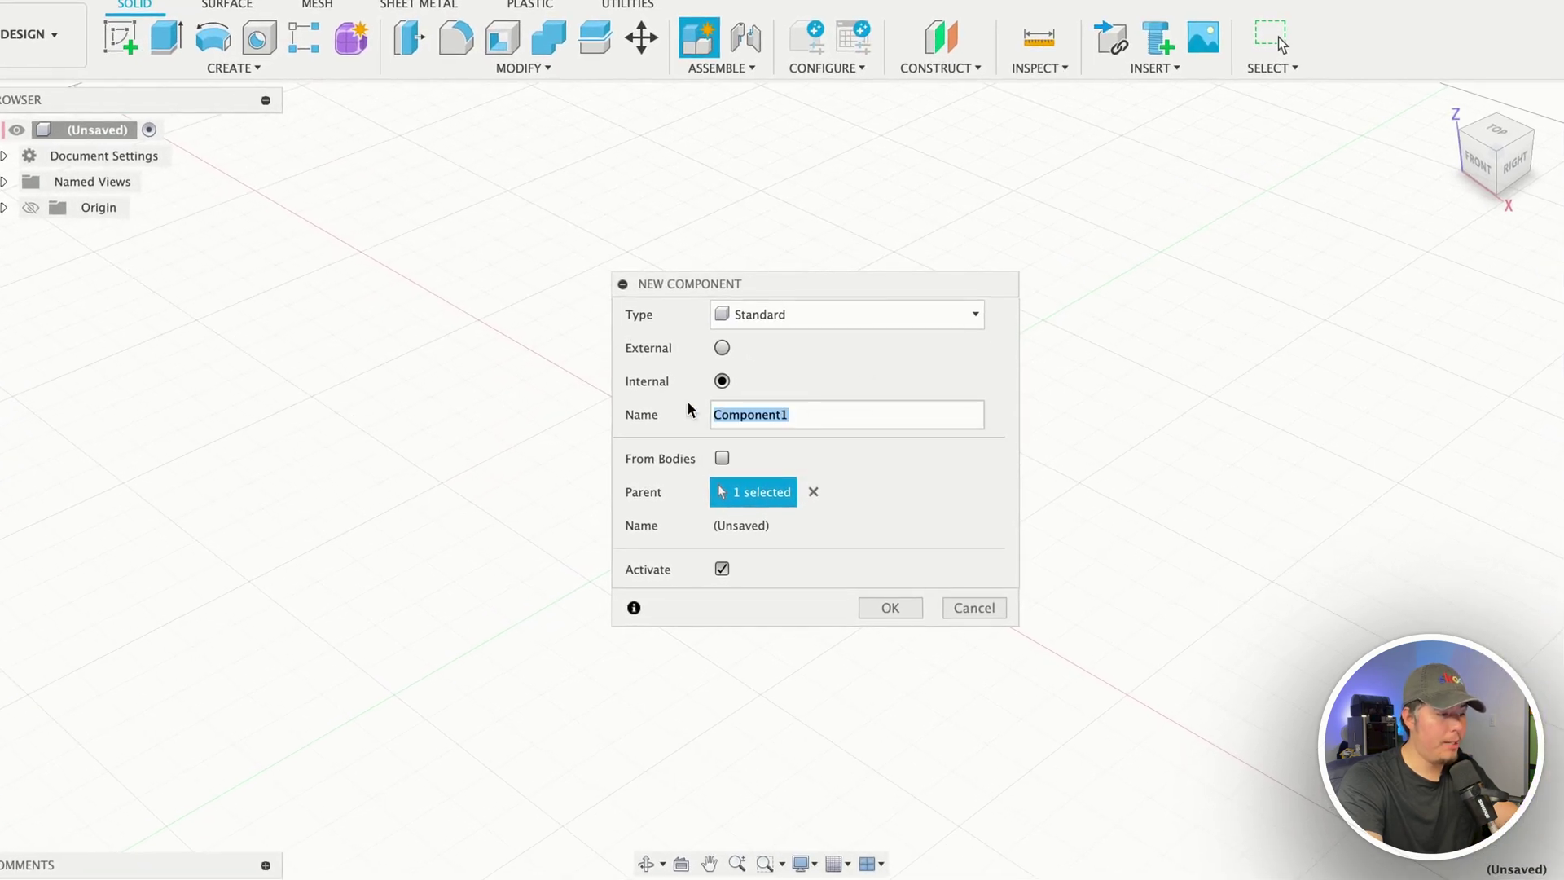
{"action": "type", "text": "Bs"}
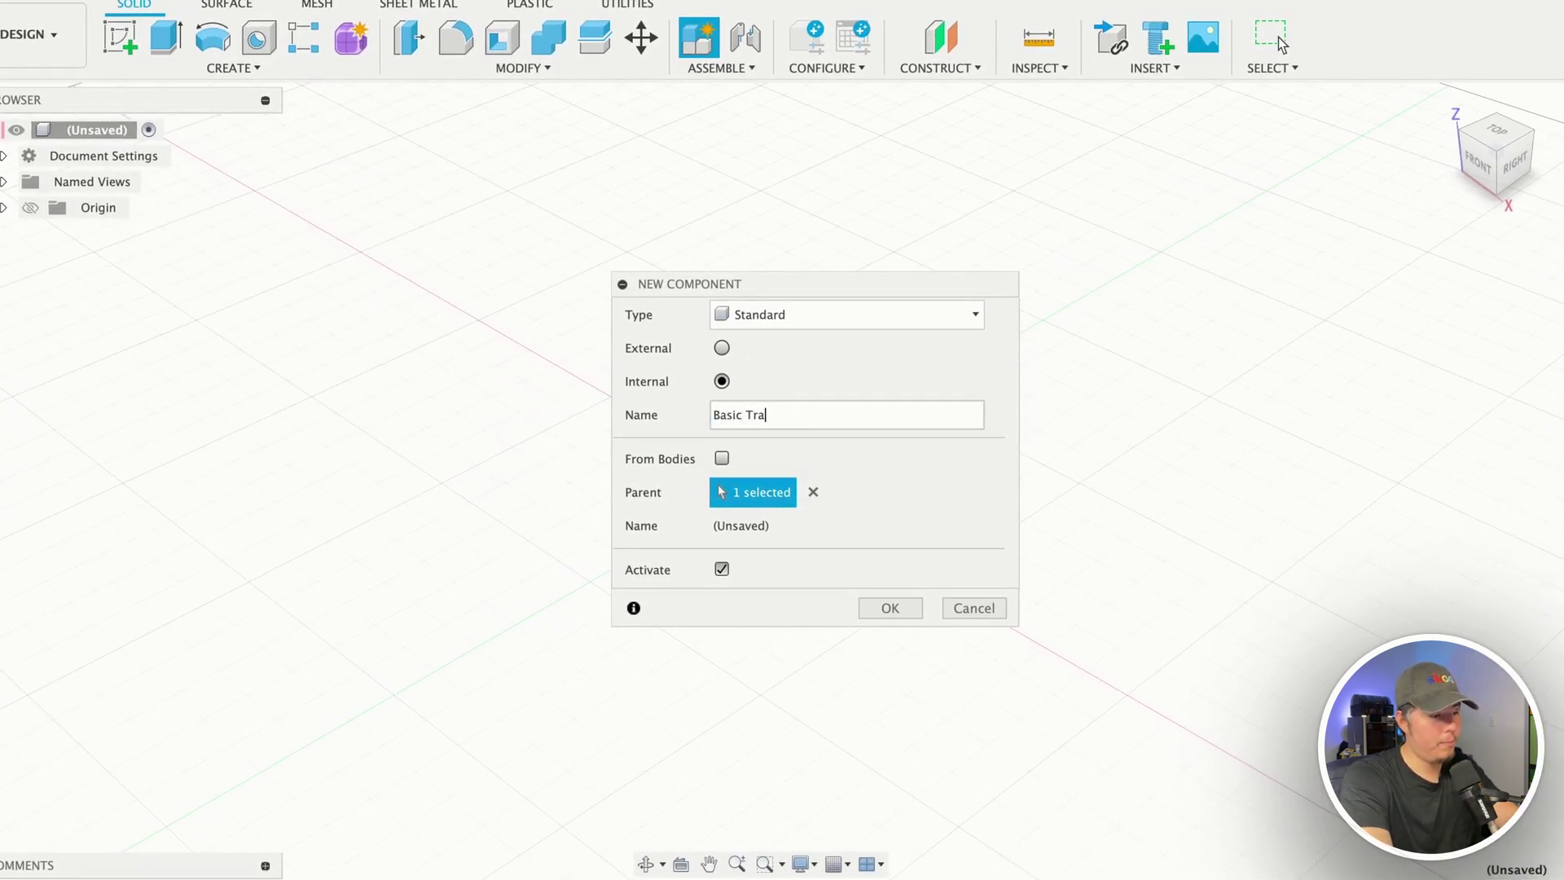
{"action": "type", "text": "sic Tray"}
{"action": "key", "text": "Return"}
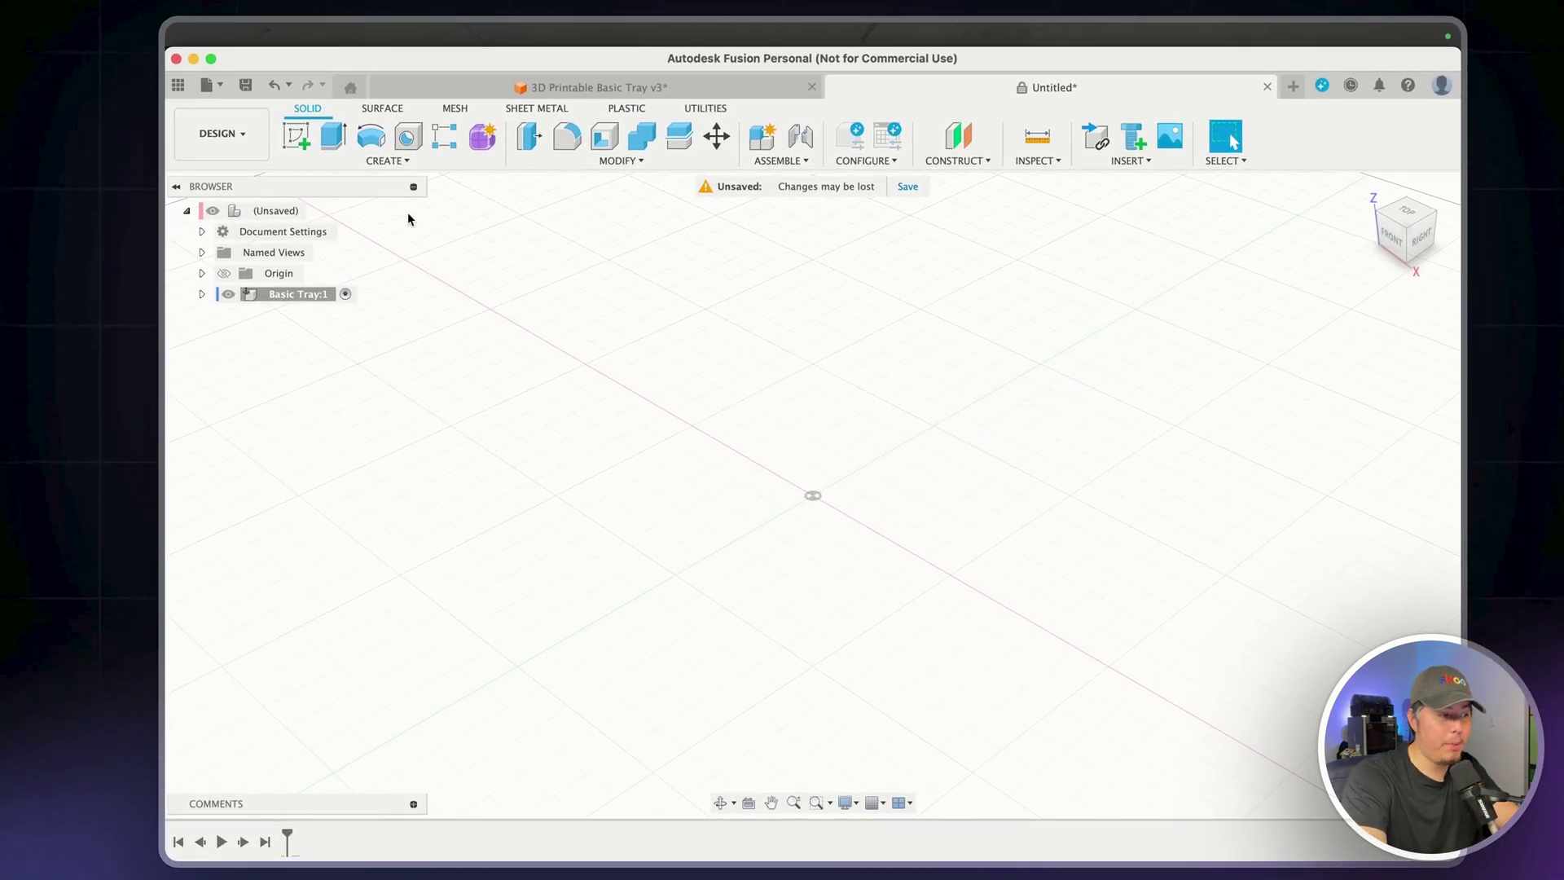
{"action": "left_click", "coordinate": [374, 160]}
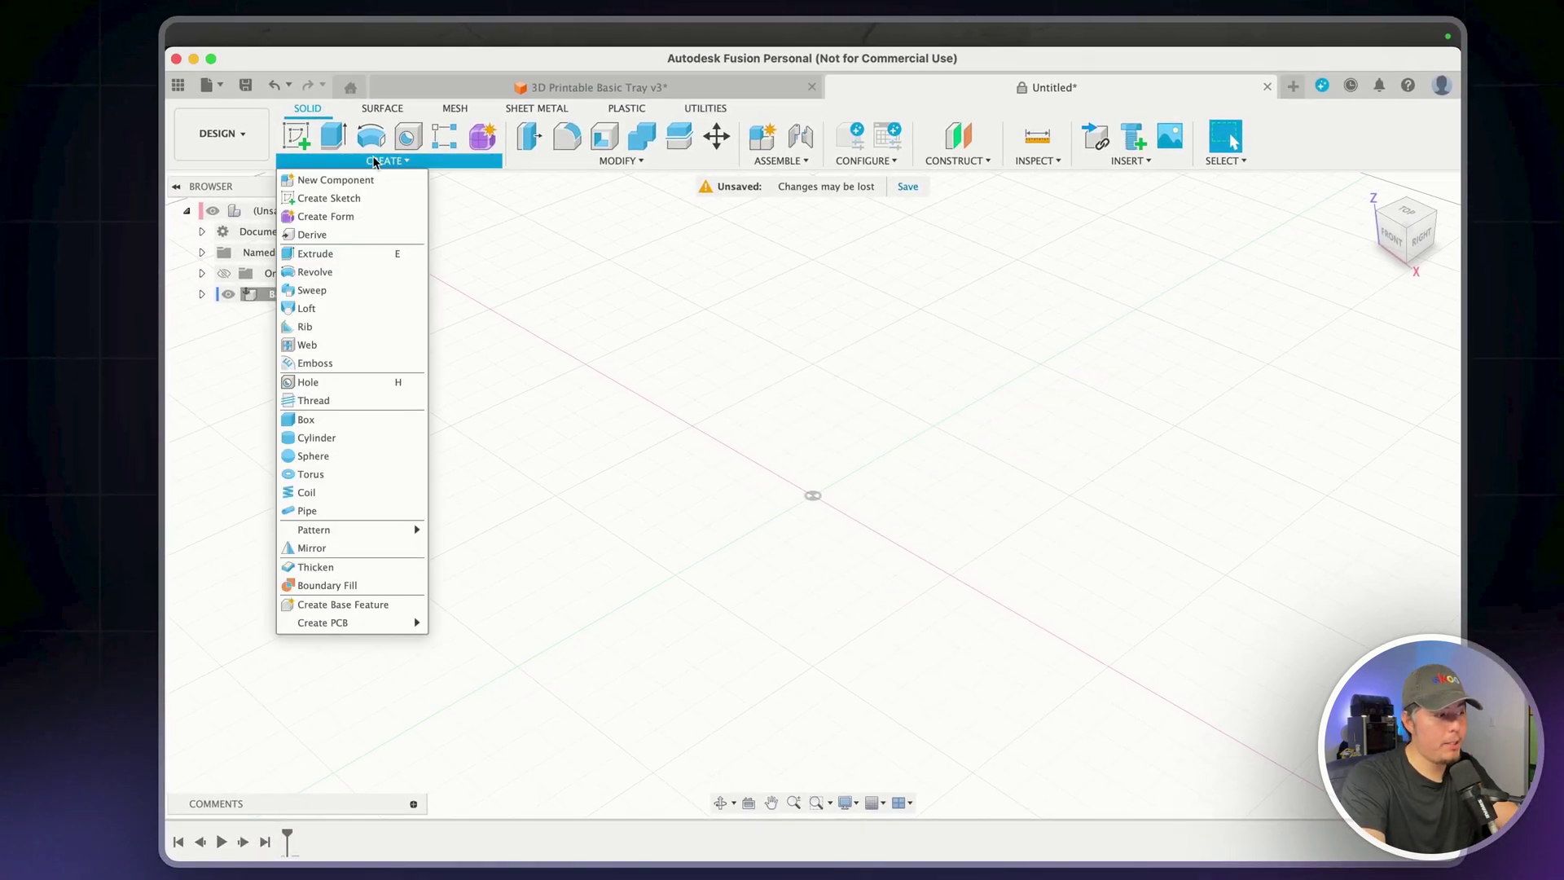
Sketch on the XY ground plane a 70 × 50 mm center rectangle at the origin
{"action": "left_click", "coordinate": [326, 198]}
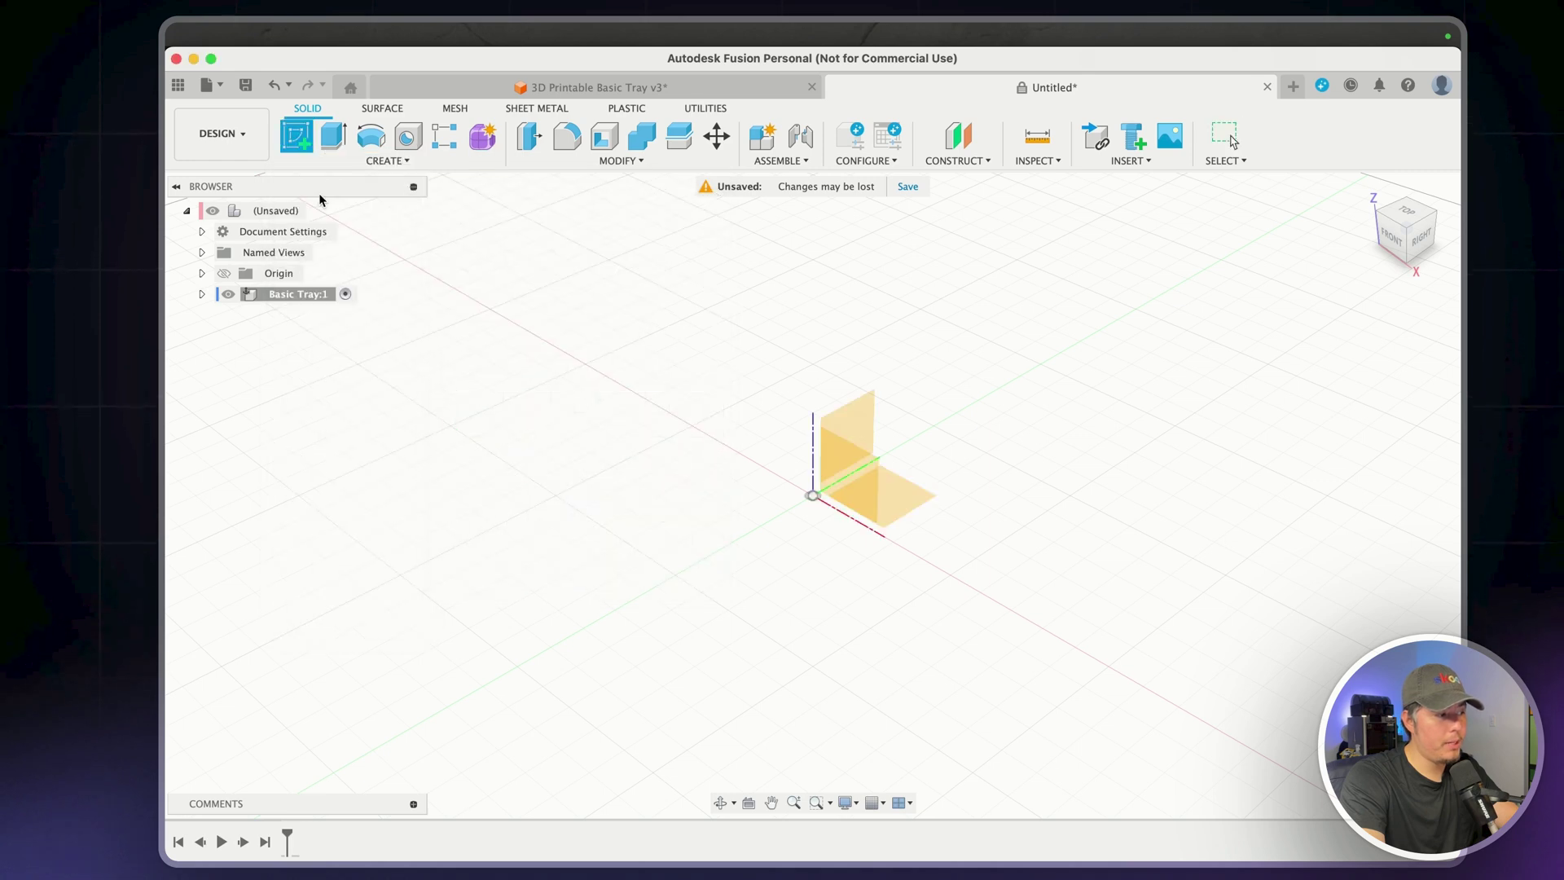
{"action": "left_click", "coordinate": [914, 492]}
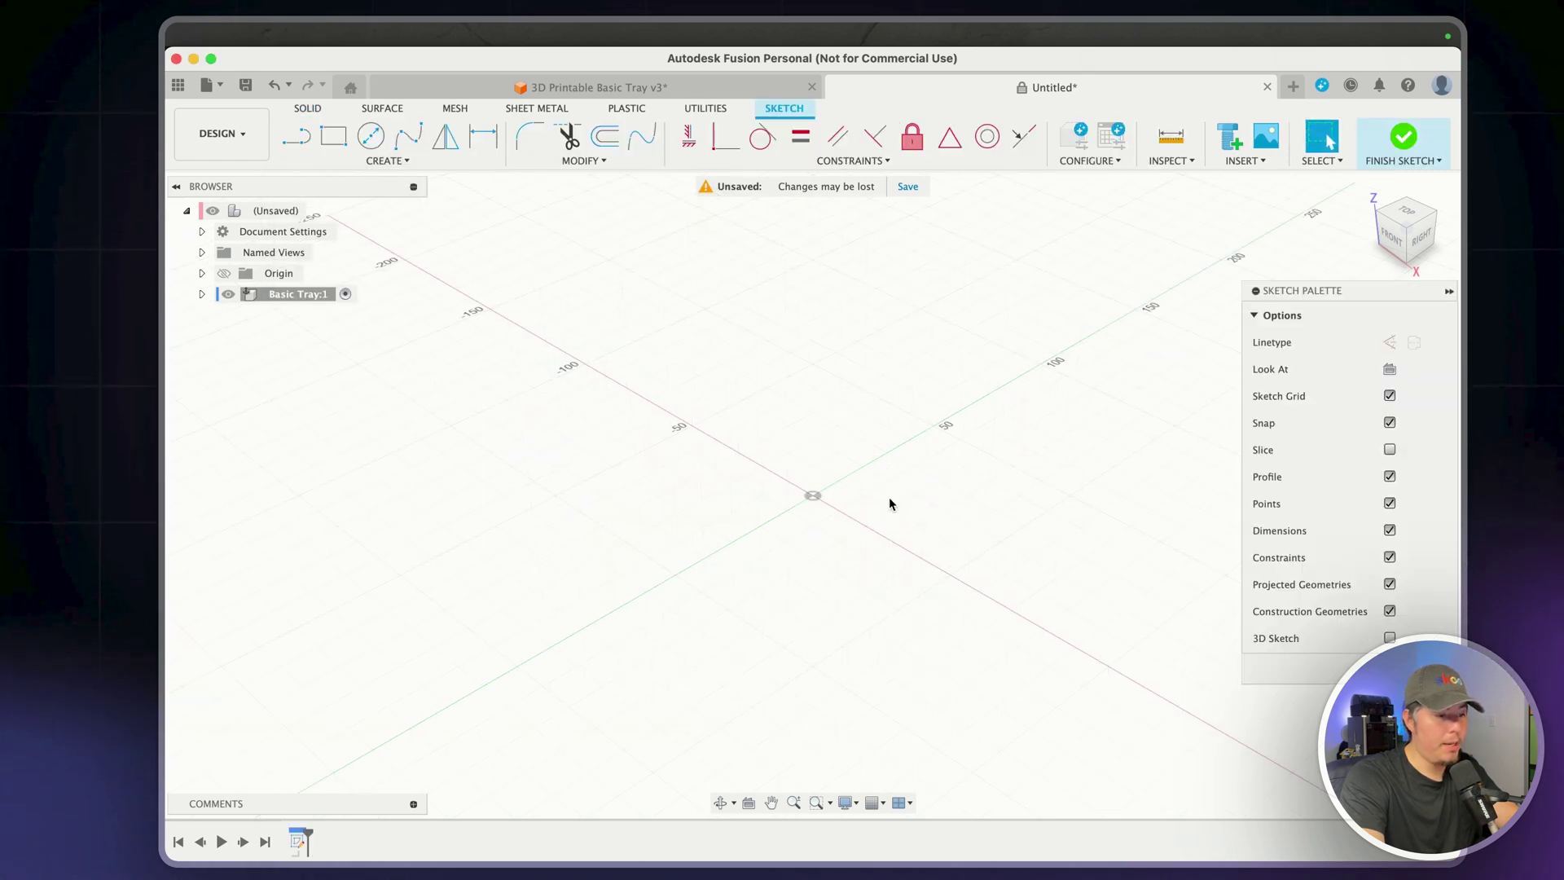
{"action": "left_click", "coordinate": [383, 160]}
{"action": "mouse_move", "coordinate": [366, 198]}
{"action": "left_click", "coordinate": [541, 236]}
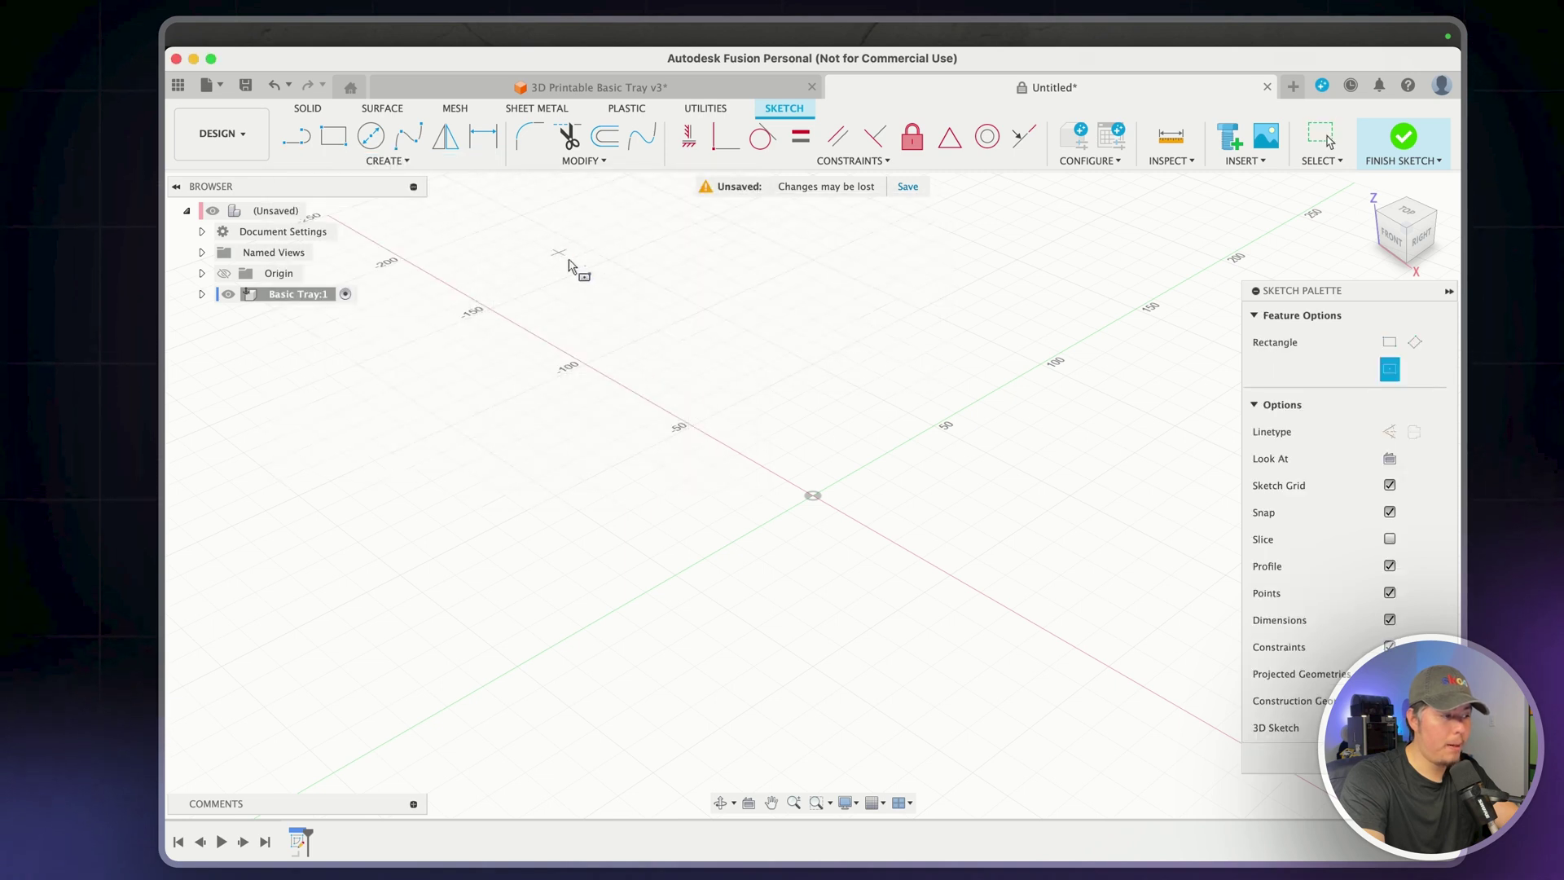
{"action": "left_click", "coordinate": [814, 495]}
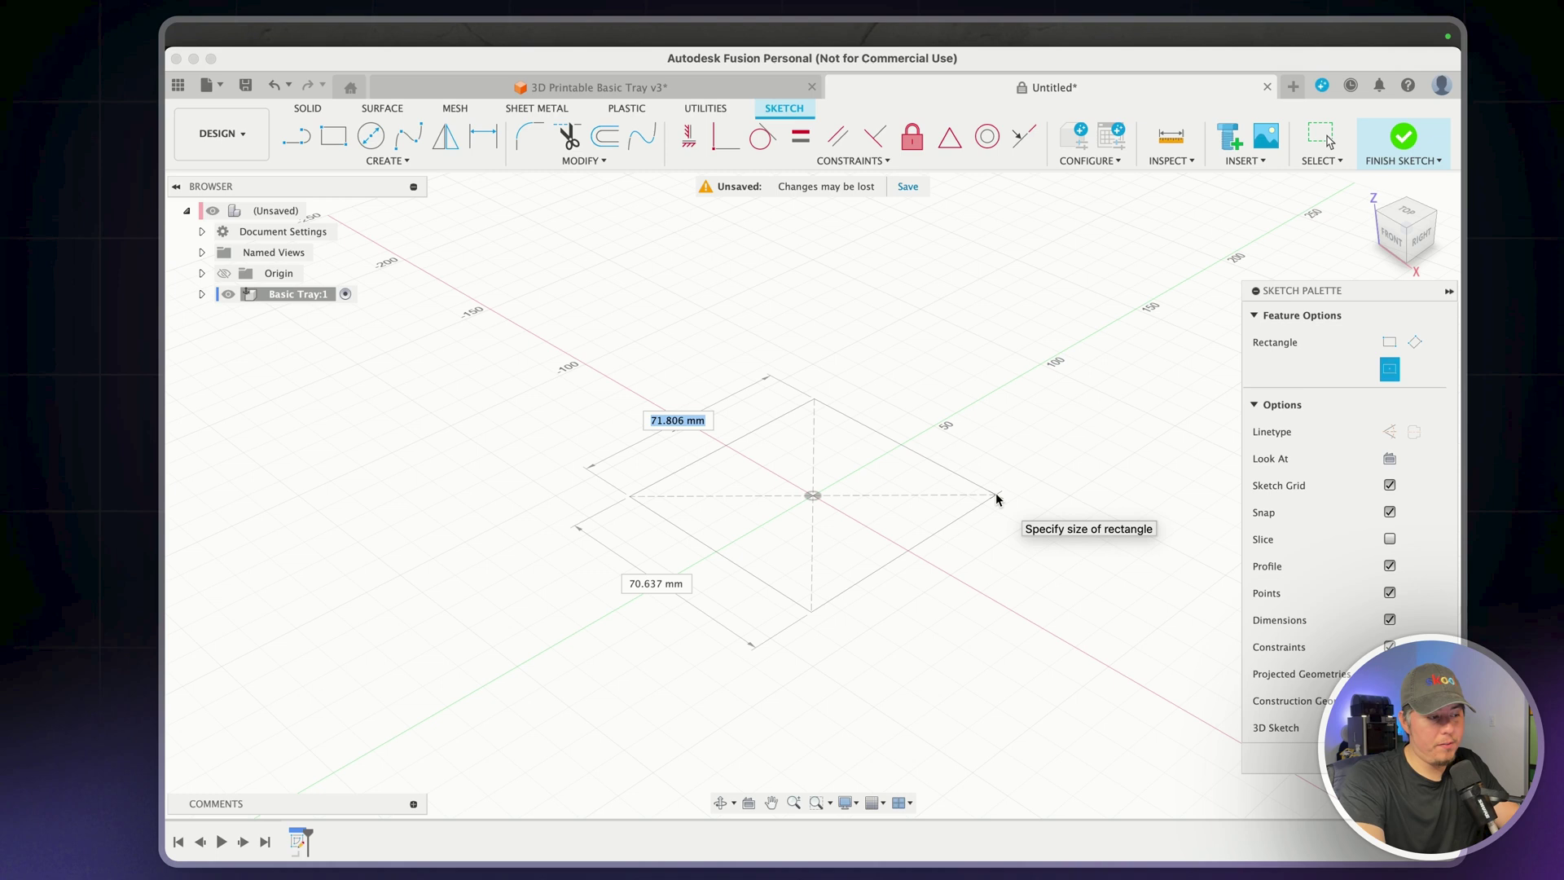
{"action": "type", "text": "70"}
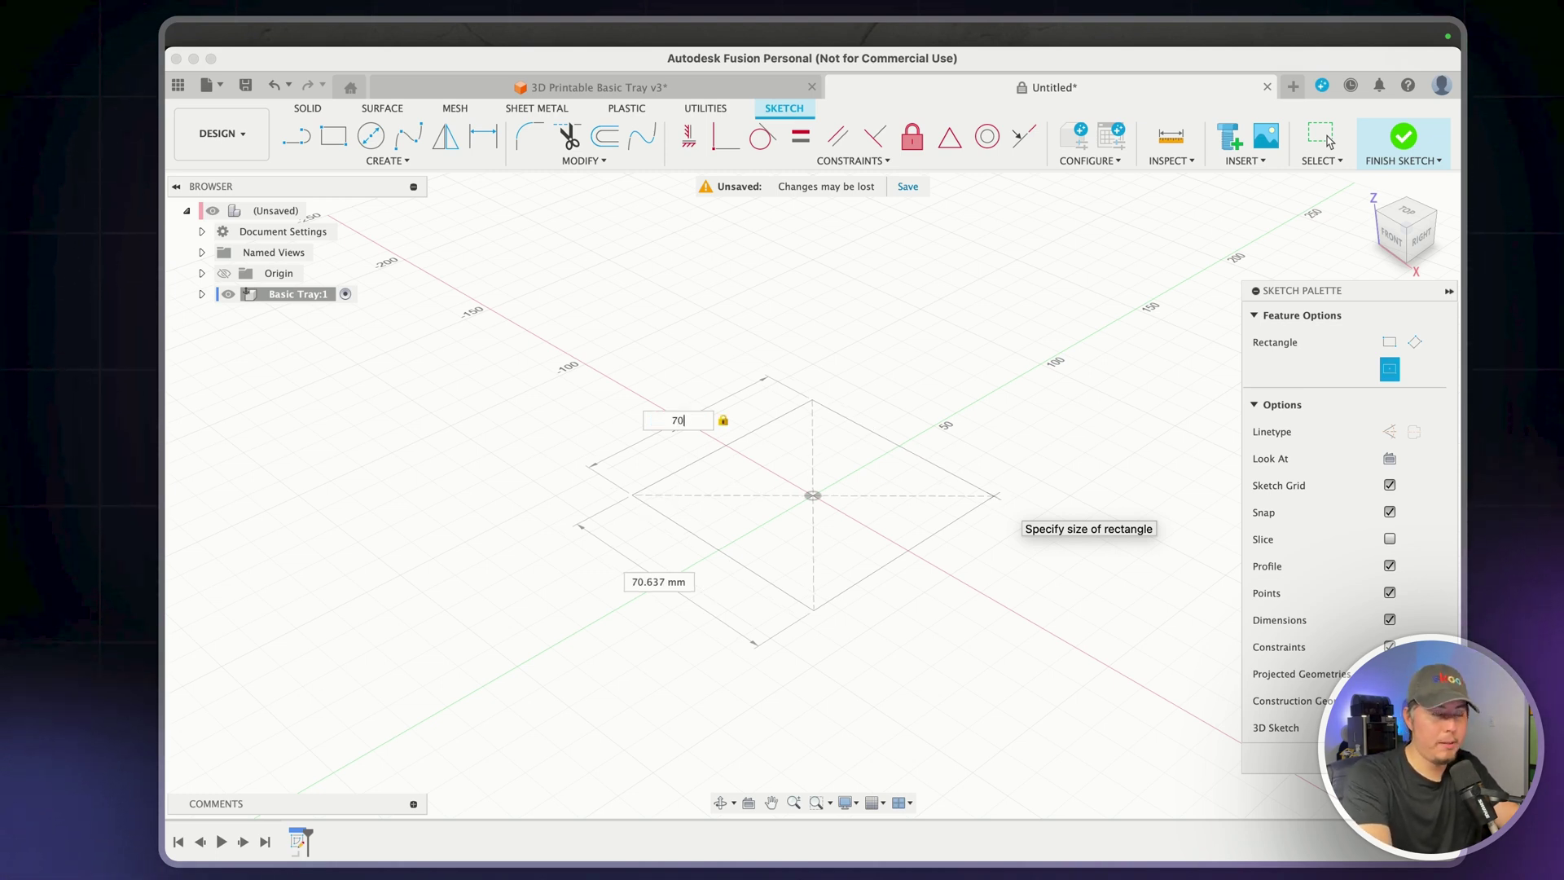
{"action": "key", "text": "Tab"}
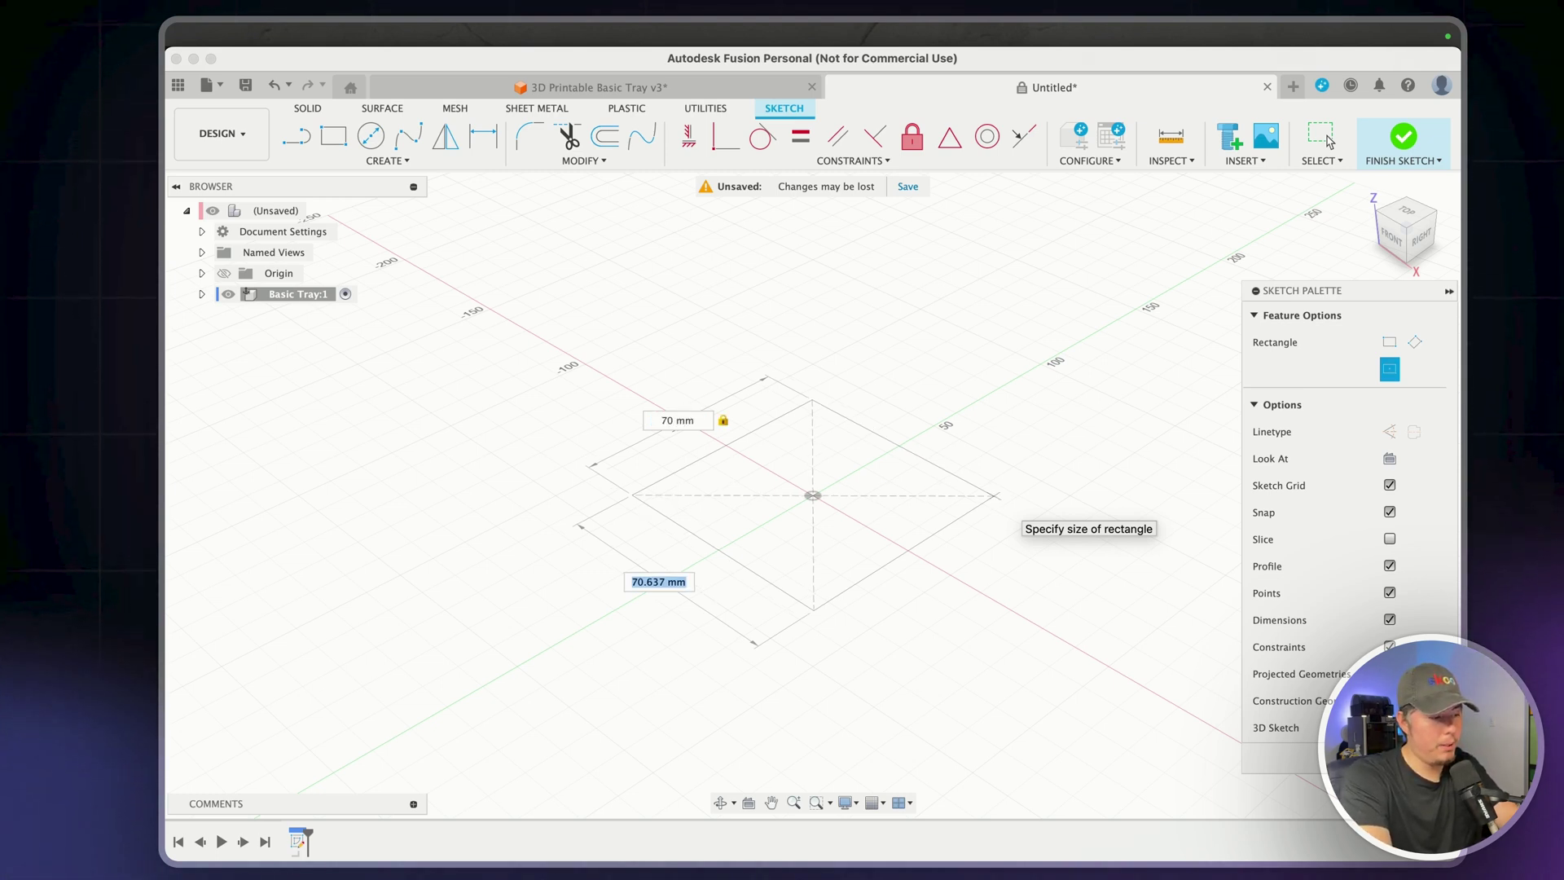
{"action": "type", "text": "50"}
{"action": "key", "text": "Return"}
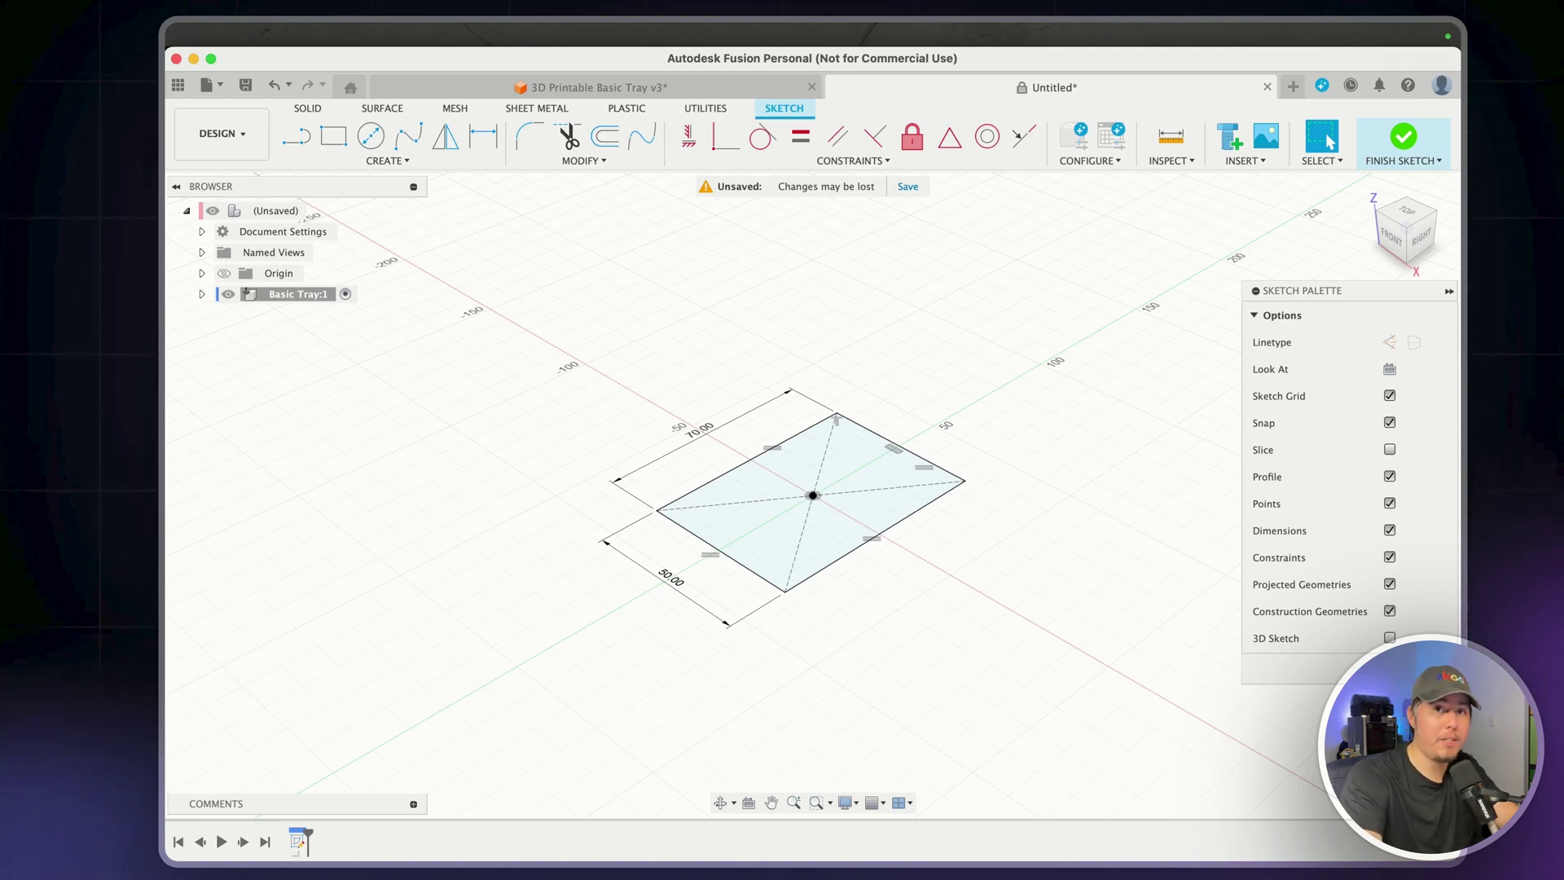
{"action": "scroll", "coordinate": [679, 392], "scroll_direction": "up", "scroll_amount": 4}
{"action": "middle_click_drag", "start_coordinate": [777, 551], "coordinate": [729, 475]}
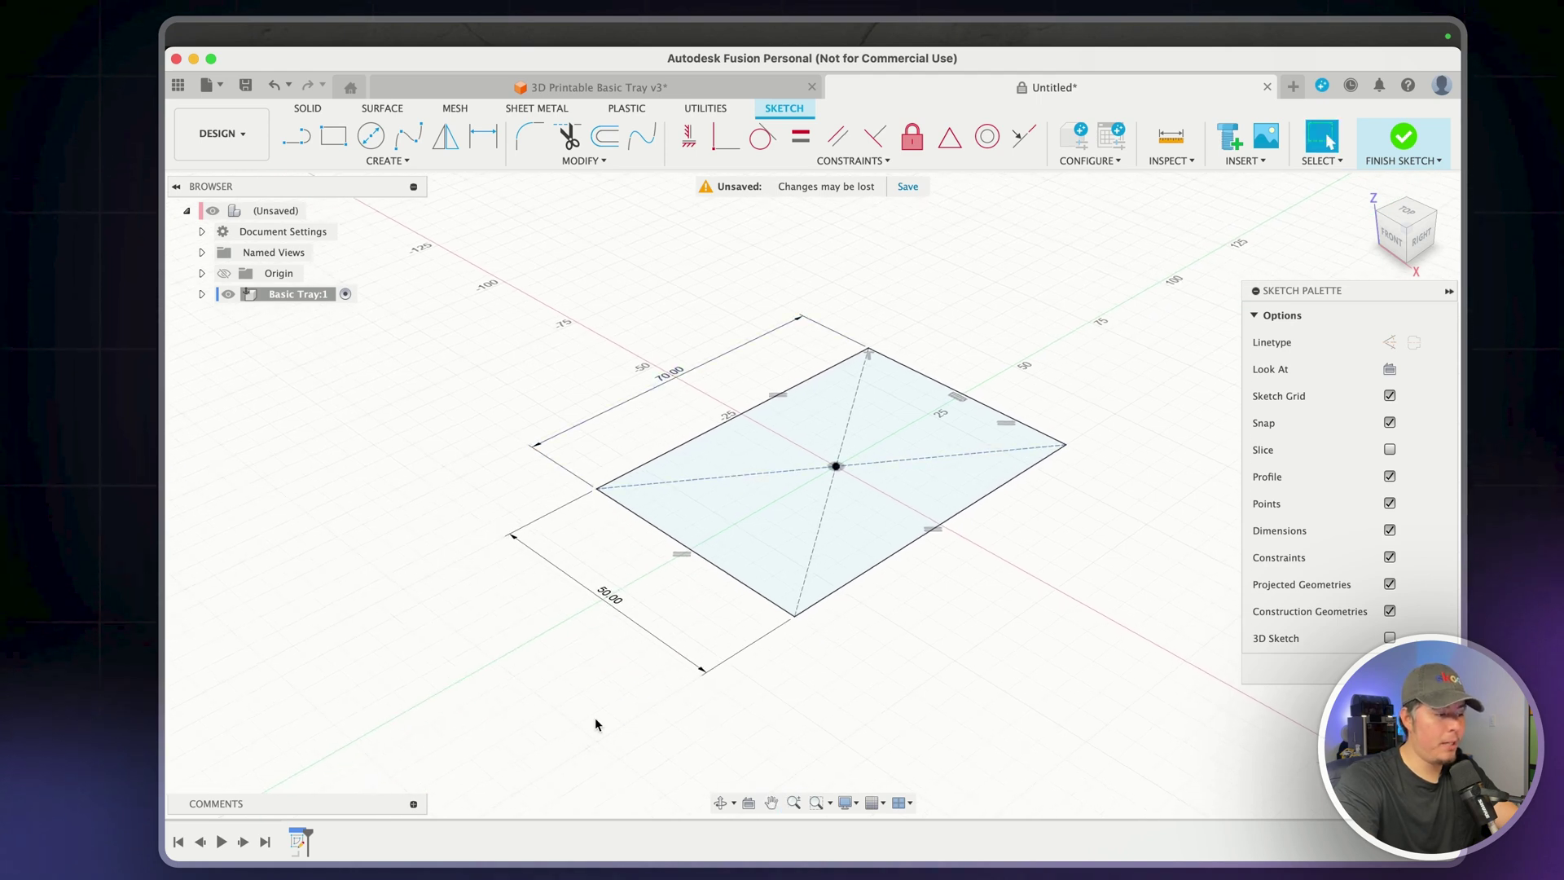
Extrude the 70 × 50 mm rectangle profile 30 mm upward into a solid box
{"action": "key", "text": "e"}
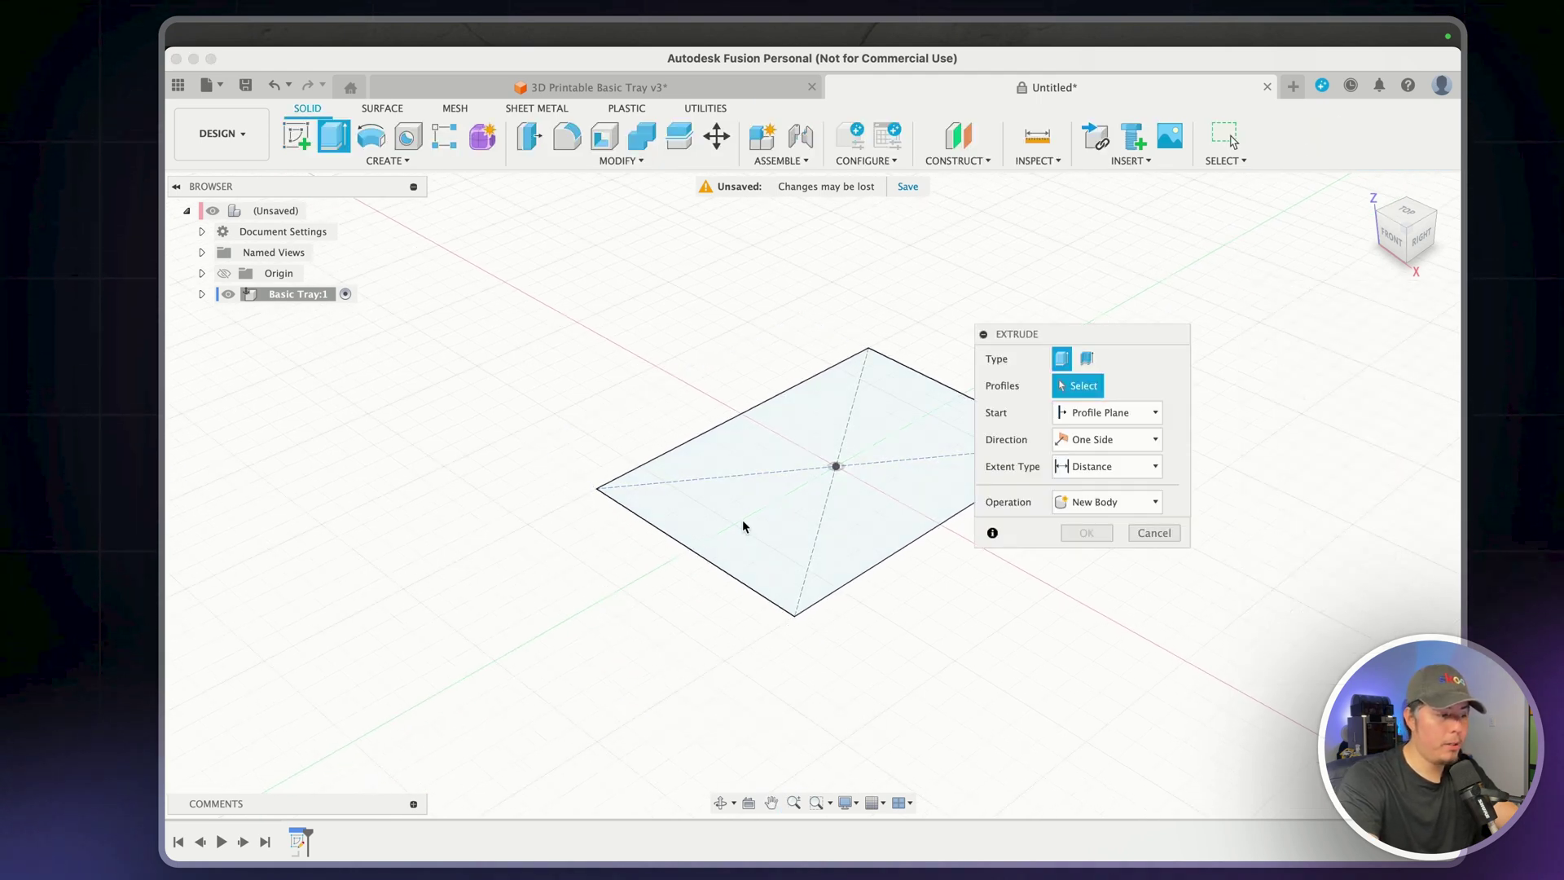
{"action": "left_click", "coordinate": [743, 524]}
{"action": "middle_click_drag", "start_coordinate": [860, 730], "coordinate": [668, 742]}
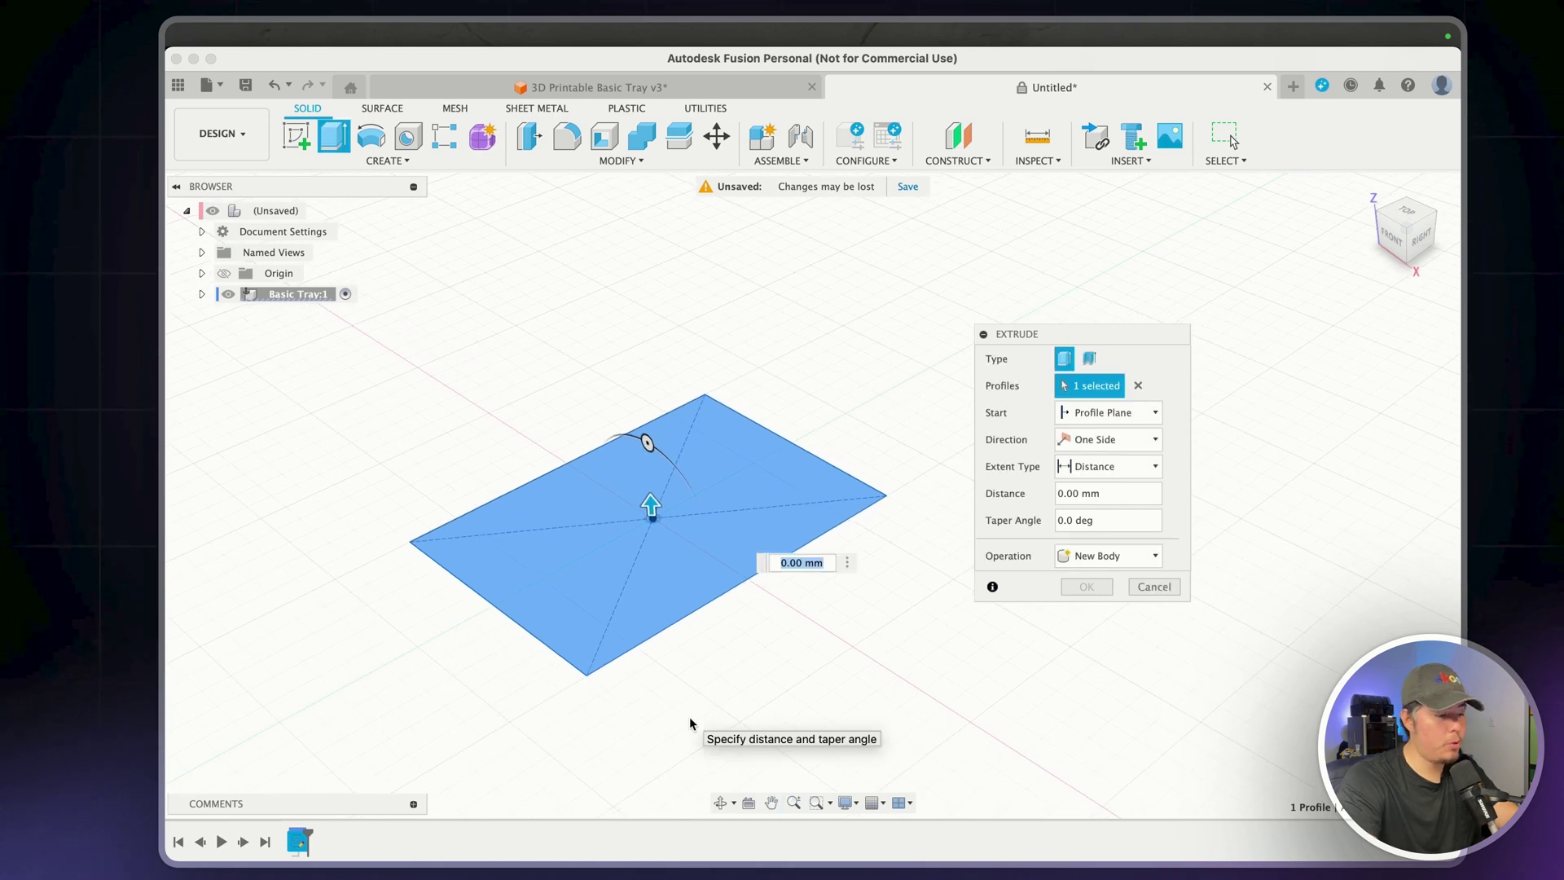
{"action": "type", "text": "30"}
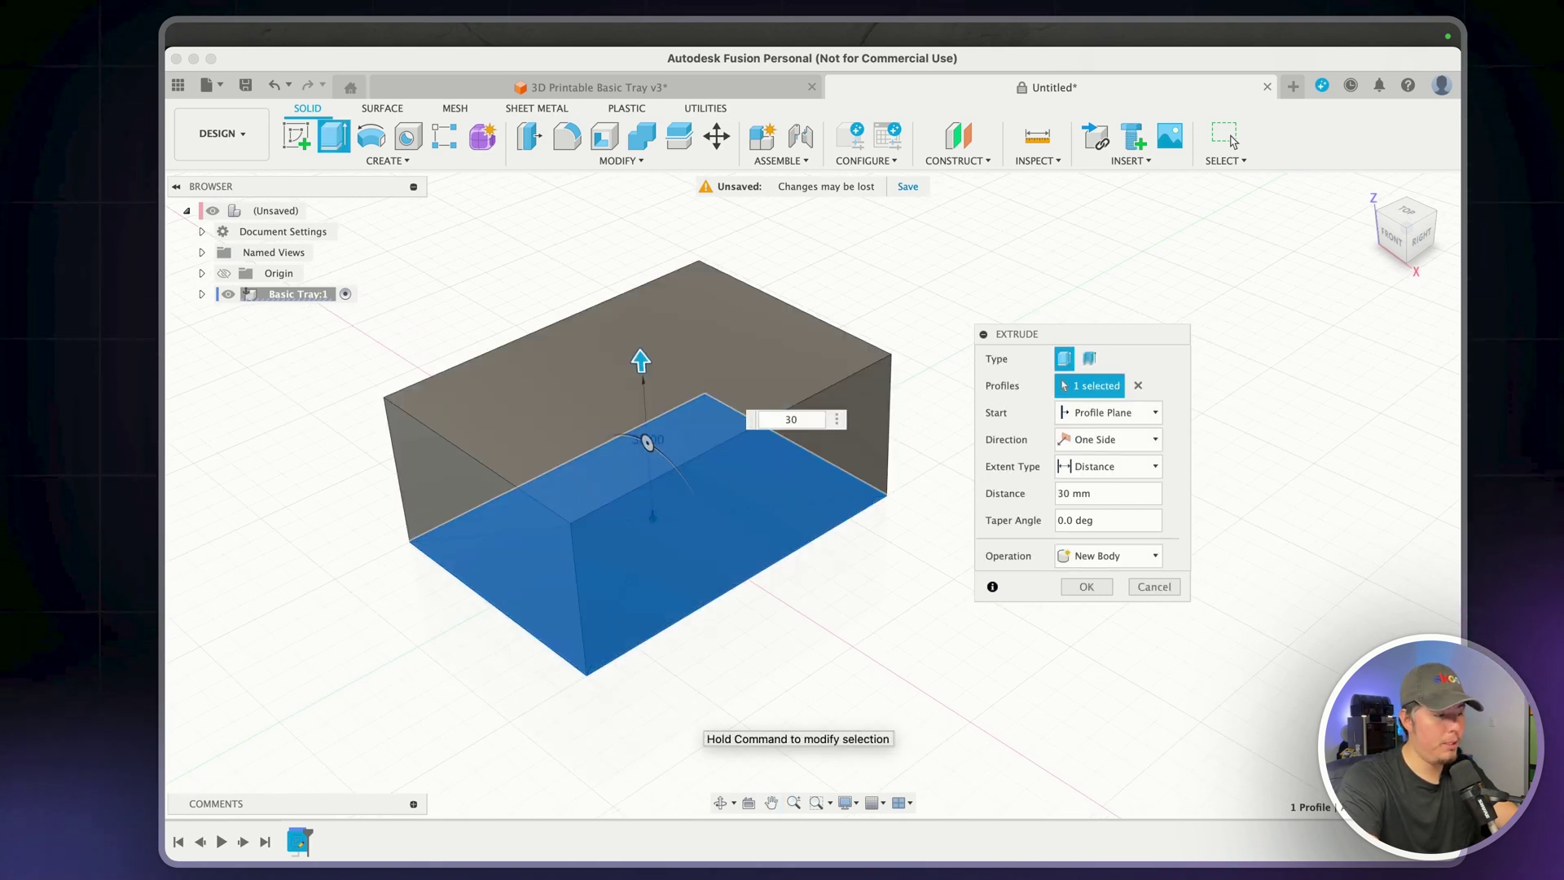
{"action": "key", "text": "Return"}
{"action": "middle_click_drag", "start_coordinate": [463, 598], "coordinate": [689, 631]}
{"action": "middle_click_drag", "start_coordinate": [689, 629], "coordinate": [667, 618], "text": "shift"}
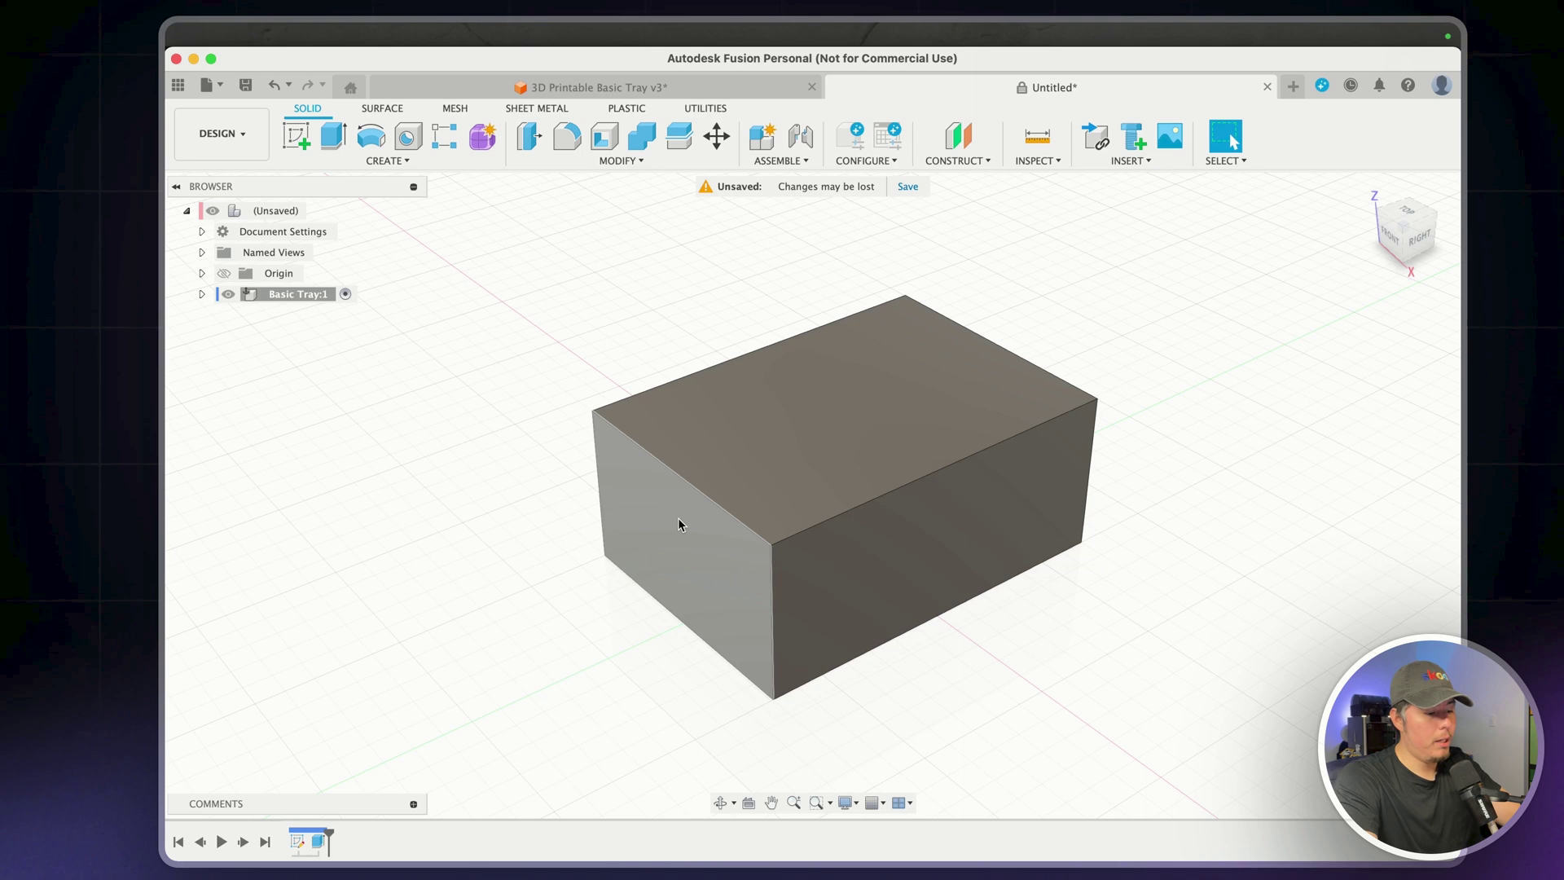
Sketch a -2 mm inward offset of the box's top-face outline
{"action": "key", "text": "o"}
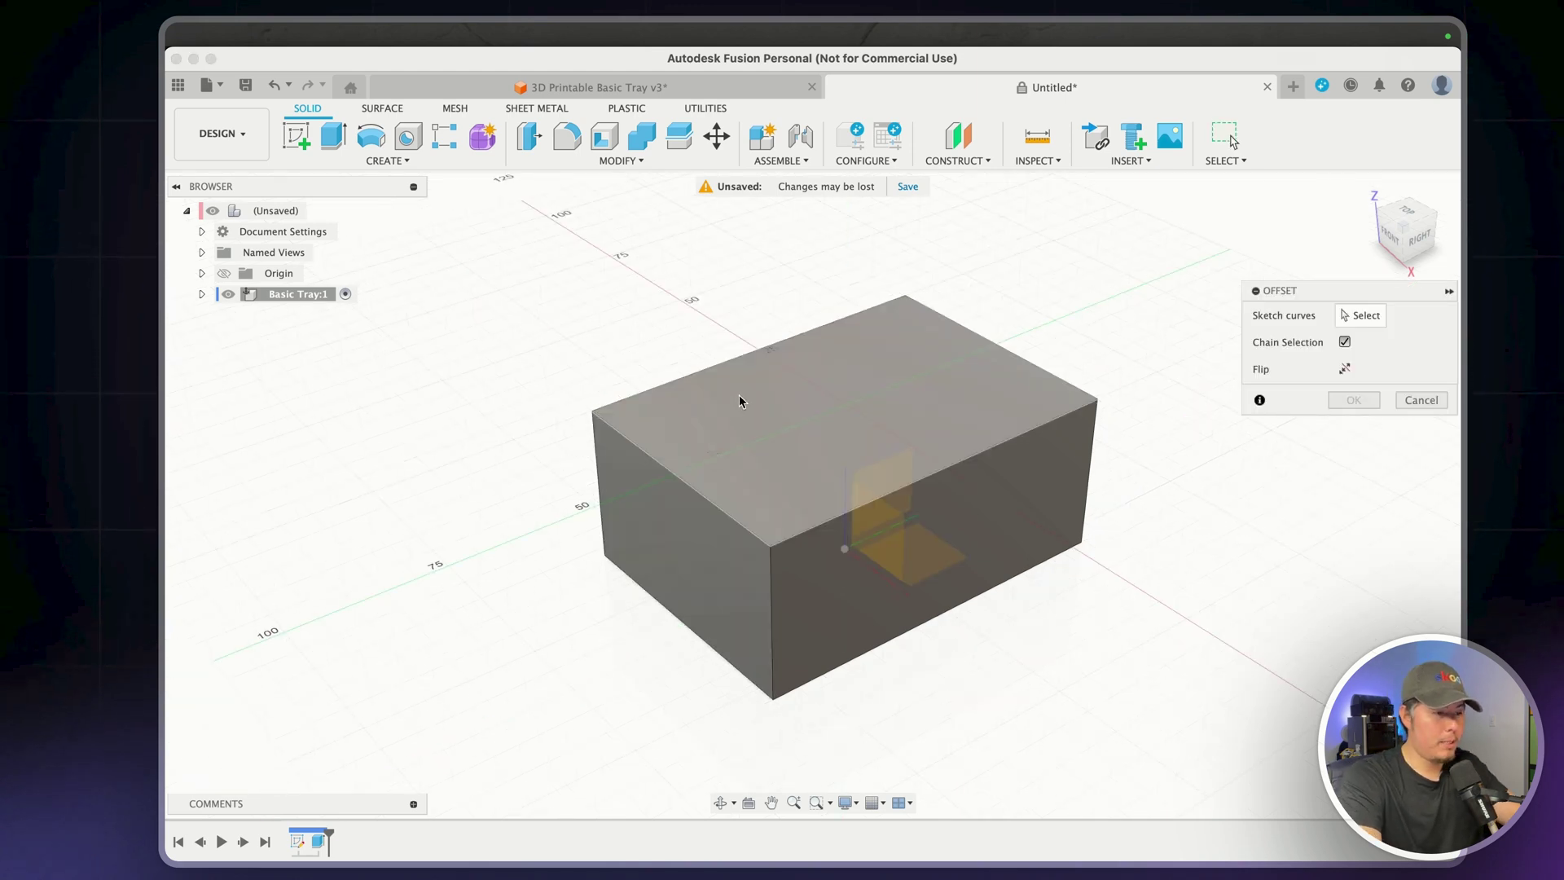
{"action": "left_click", "coordinate": [740, 395]}
{"action": "left_click", "coordinate": [700, 369]}
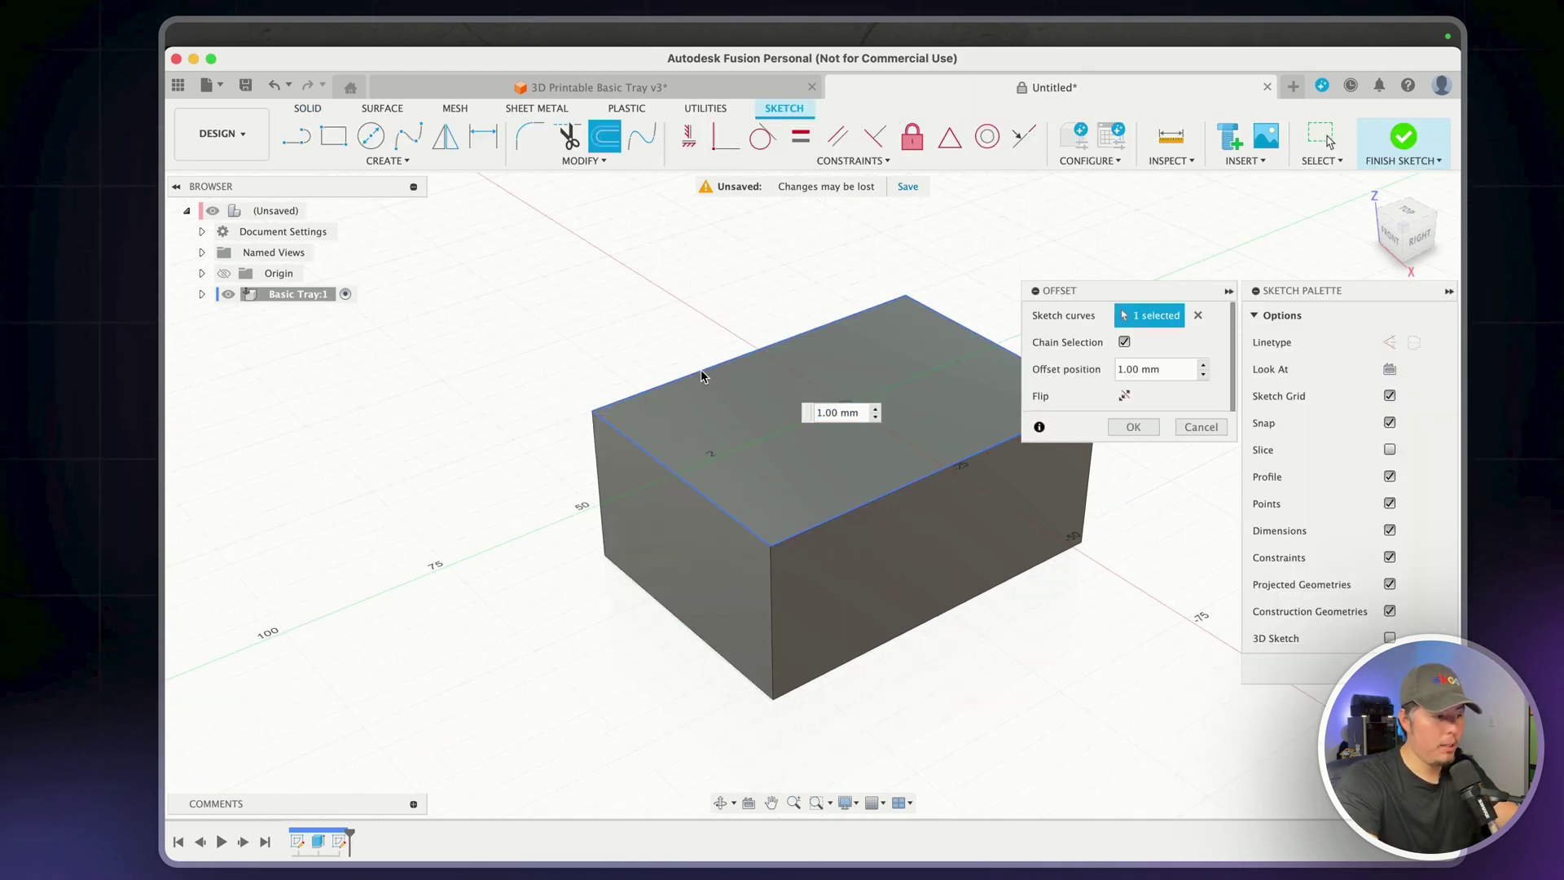
{"action": "left_click_drag", "start_coordinate": [698, 370], "coordinate": [712, 377]}
{"action": "type", "text": "-2"}
{"action": "key", "text": "Return"}
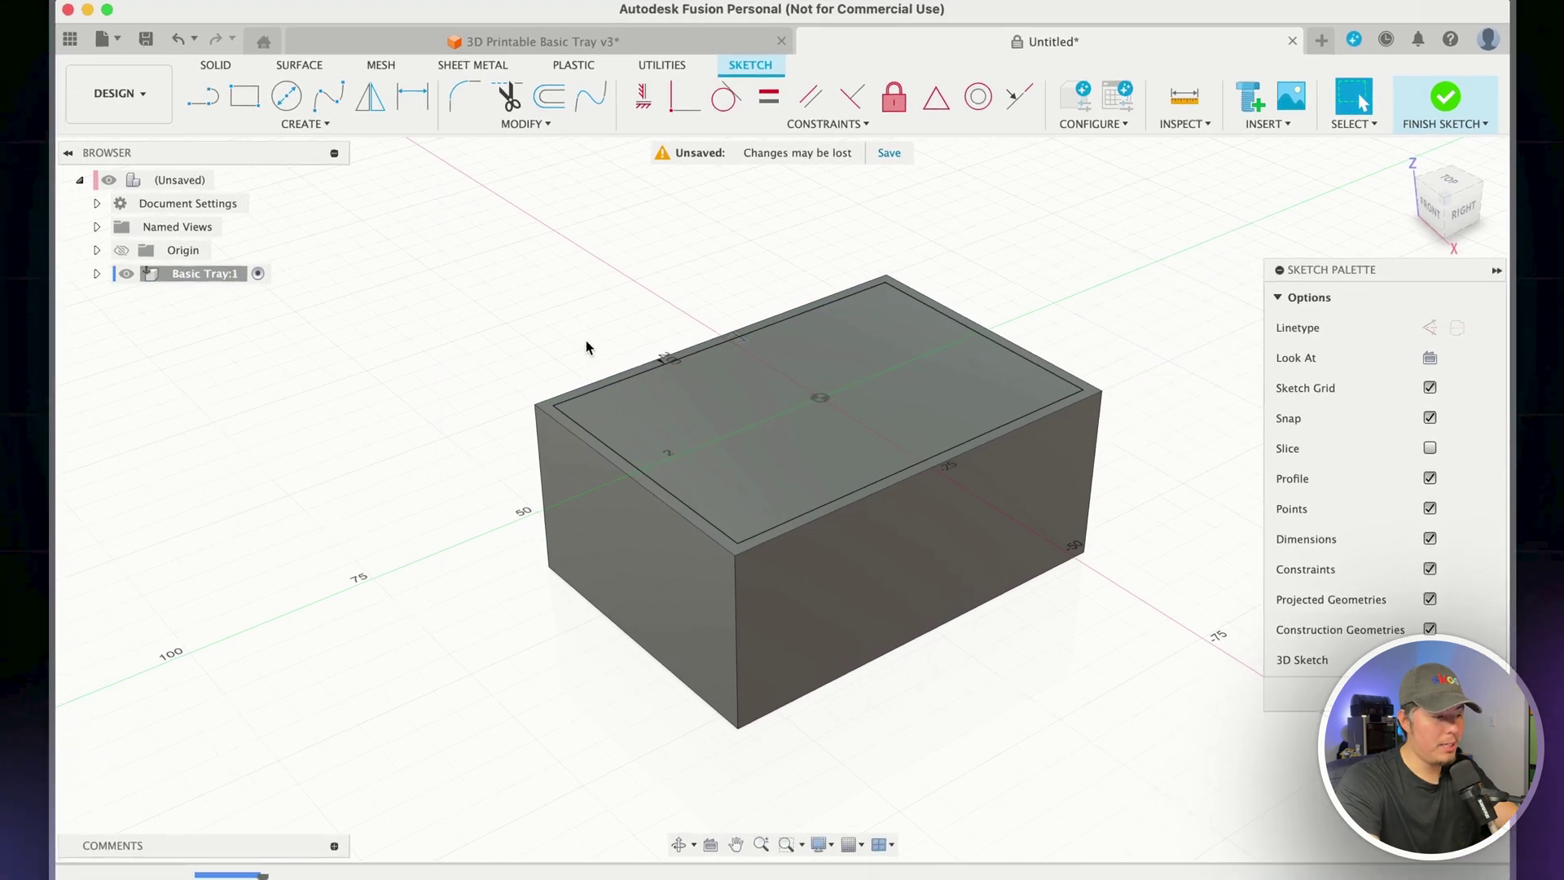
Cut the inner offset profile 2 mm down into the top
{"action": "key", "text": "e"}
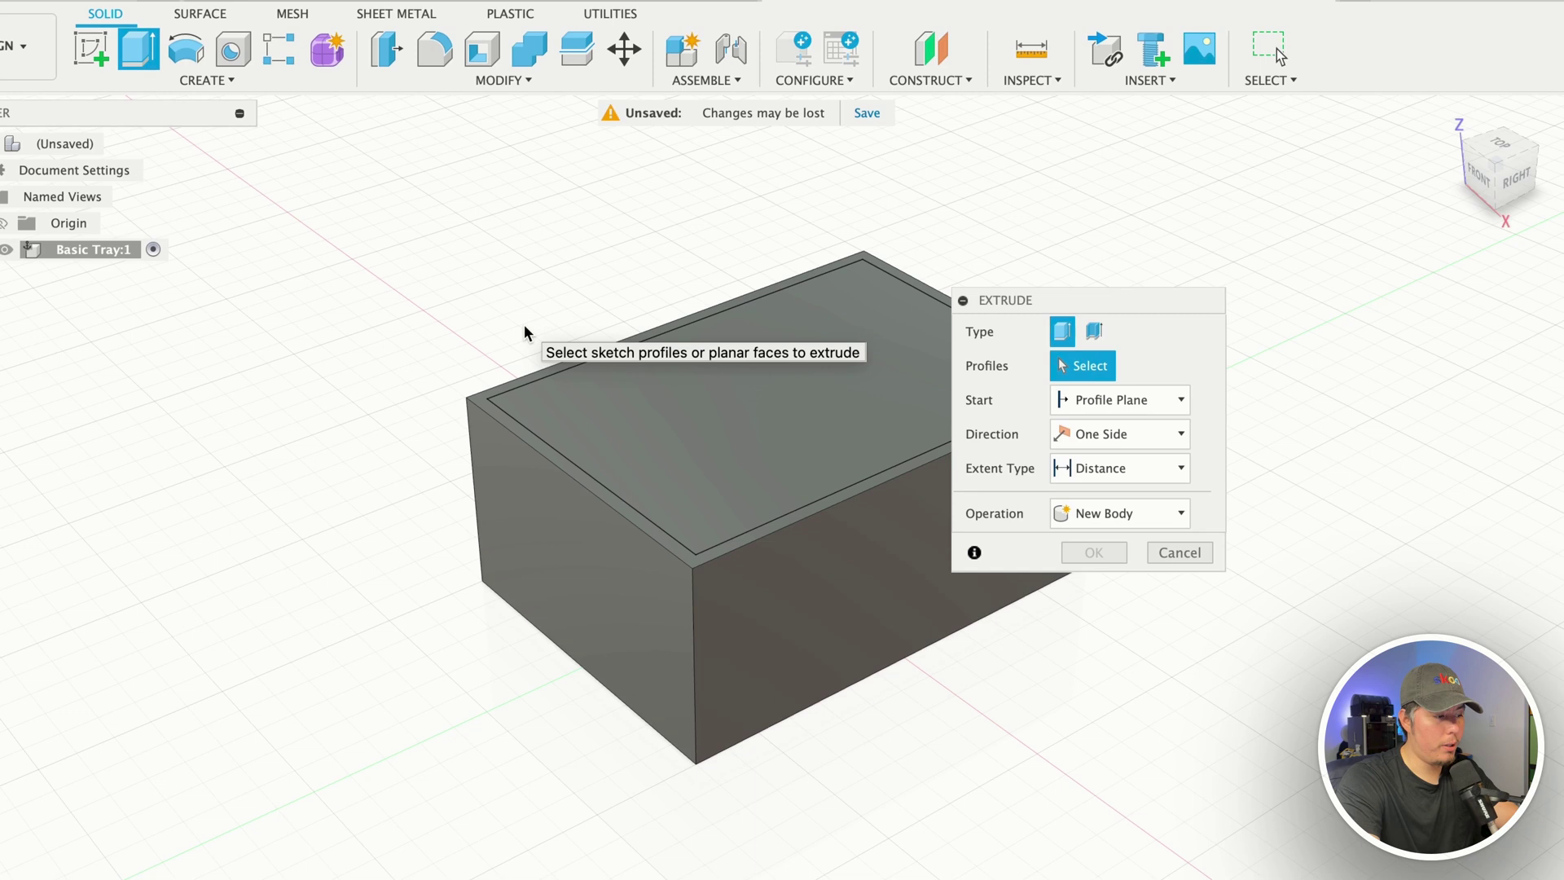
{"action": "left_click", "coordinate": [575, 409]}
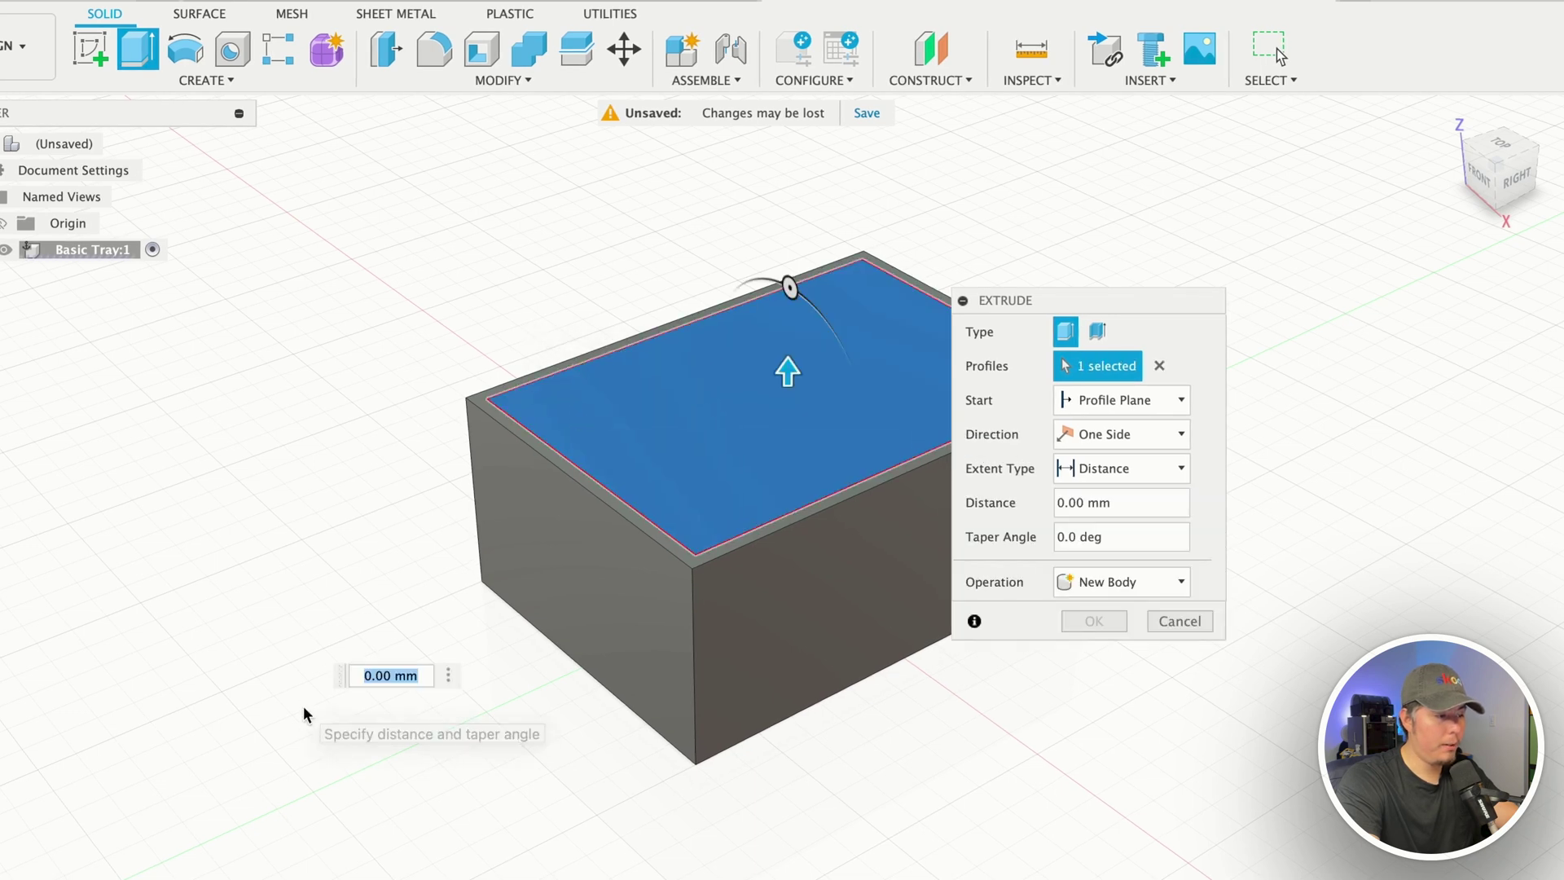
{"action": "type", "text": "-2"}
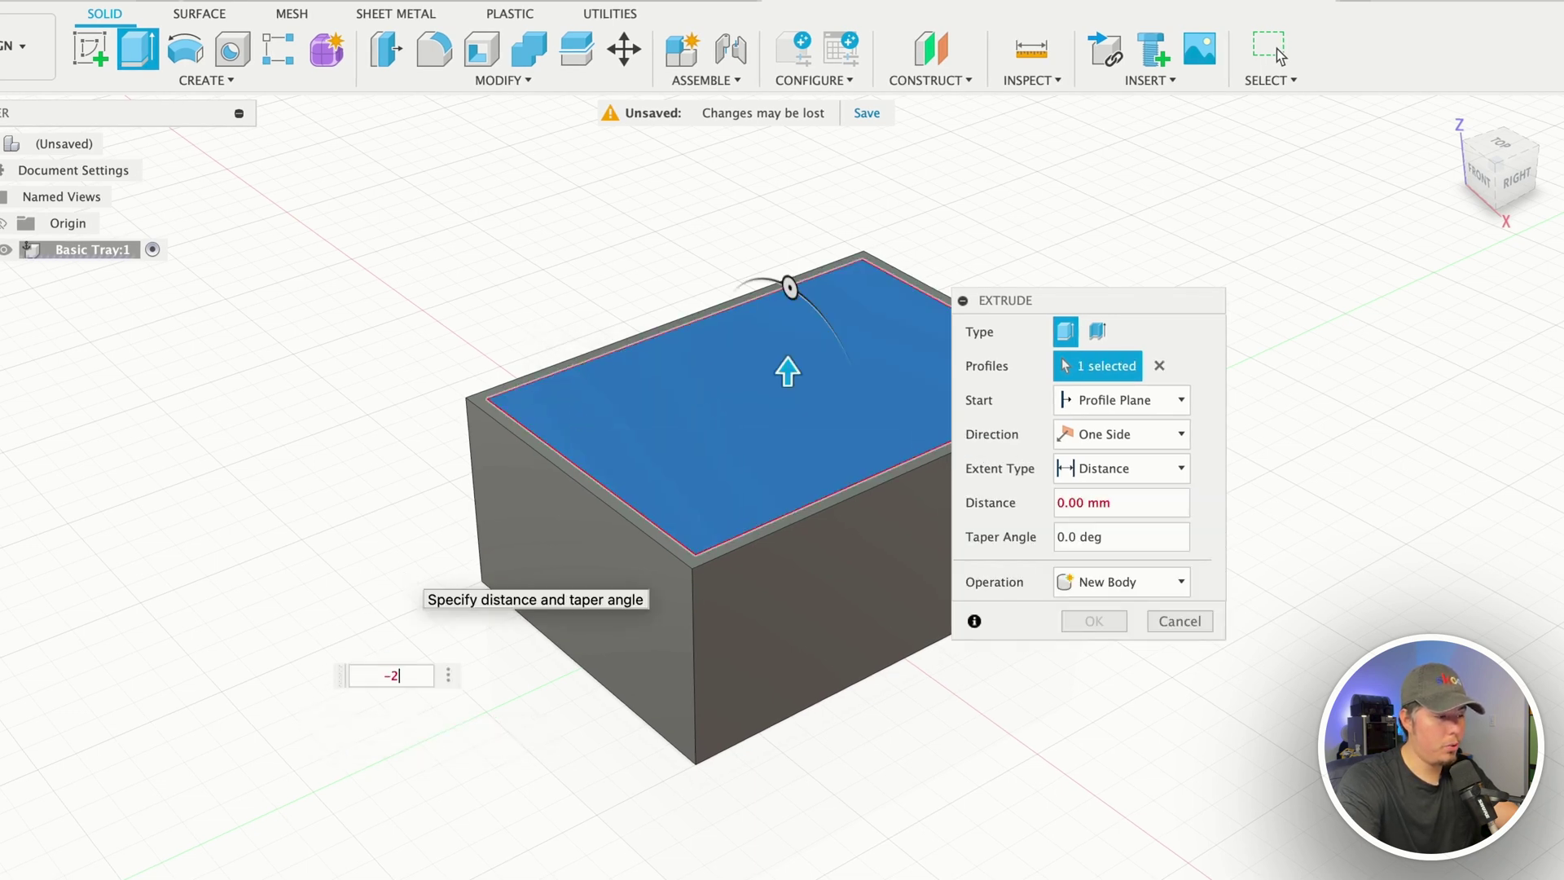
{"action": "key", "text": "Return"}
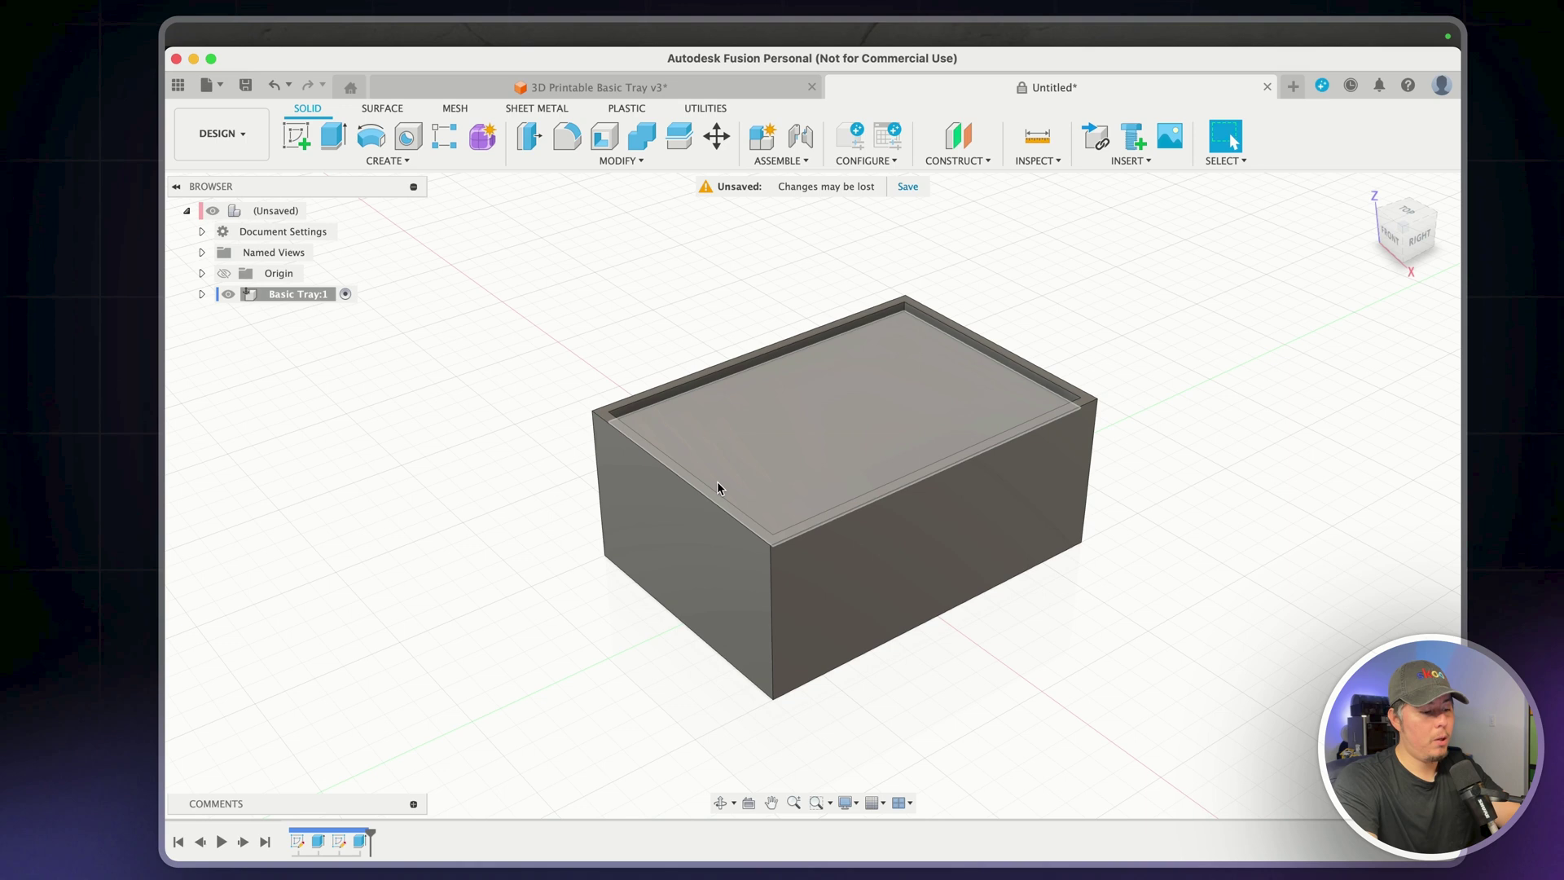
Sketch an inward offset of the rim edge on the recessed top
{"action": "key", "text": "o"}
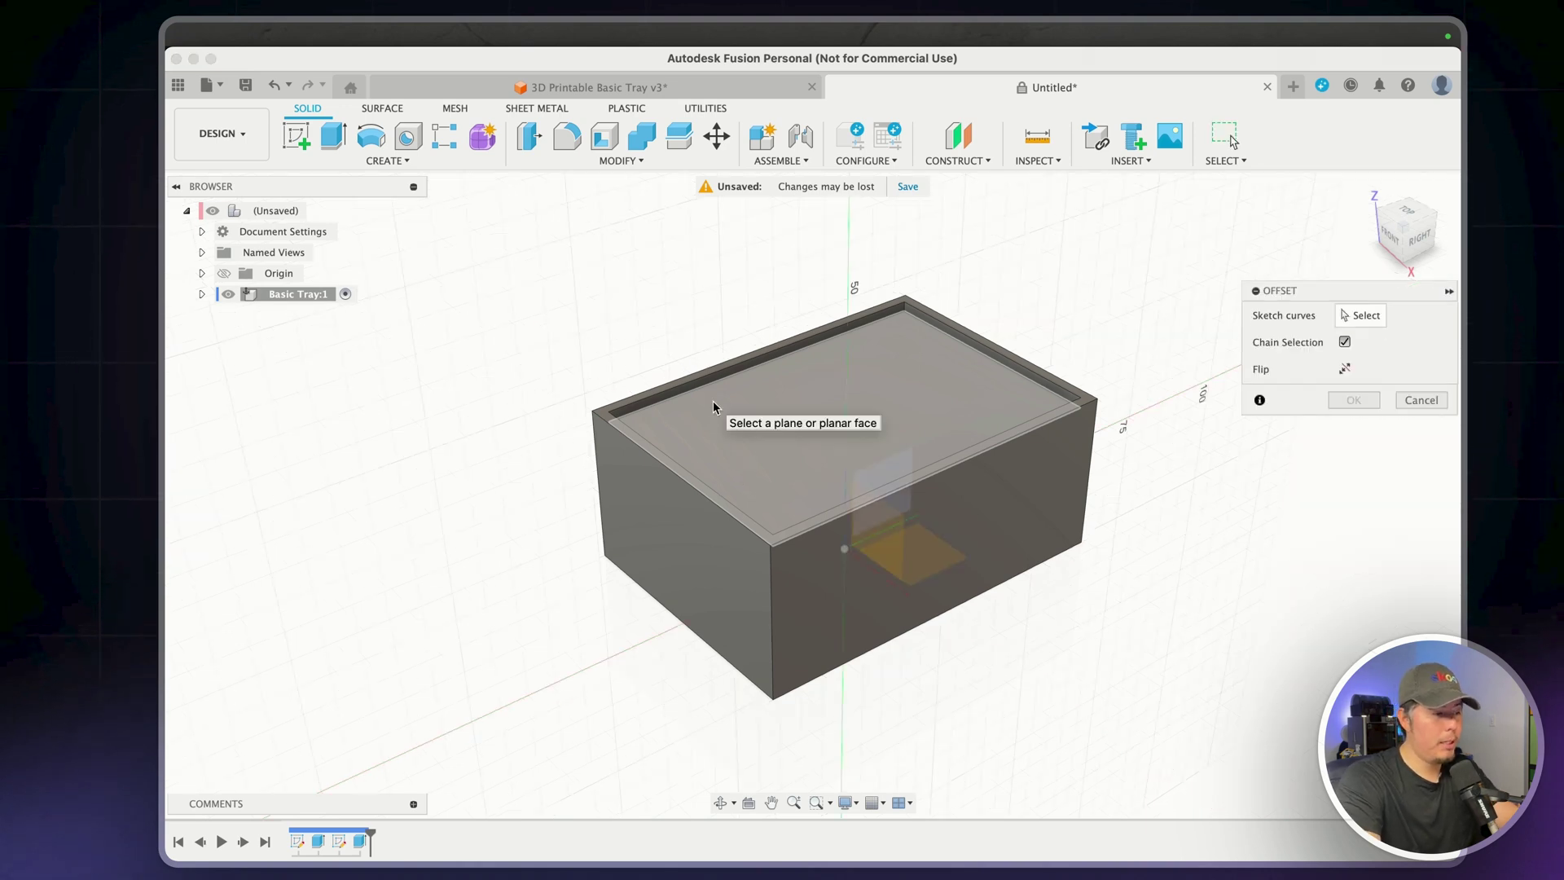
{"action": "left_click", "coordinate": [712, 400]}
{"action": "left_click", "coordinate": [724, 389]}
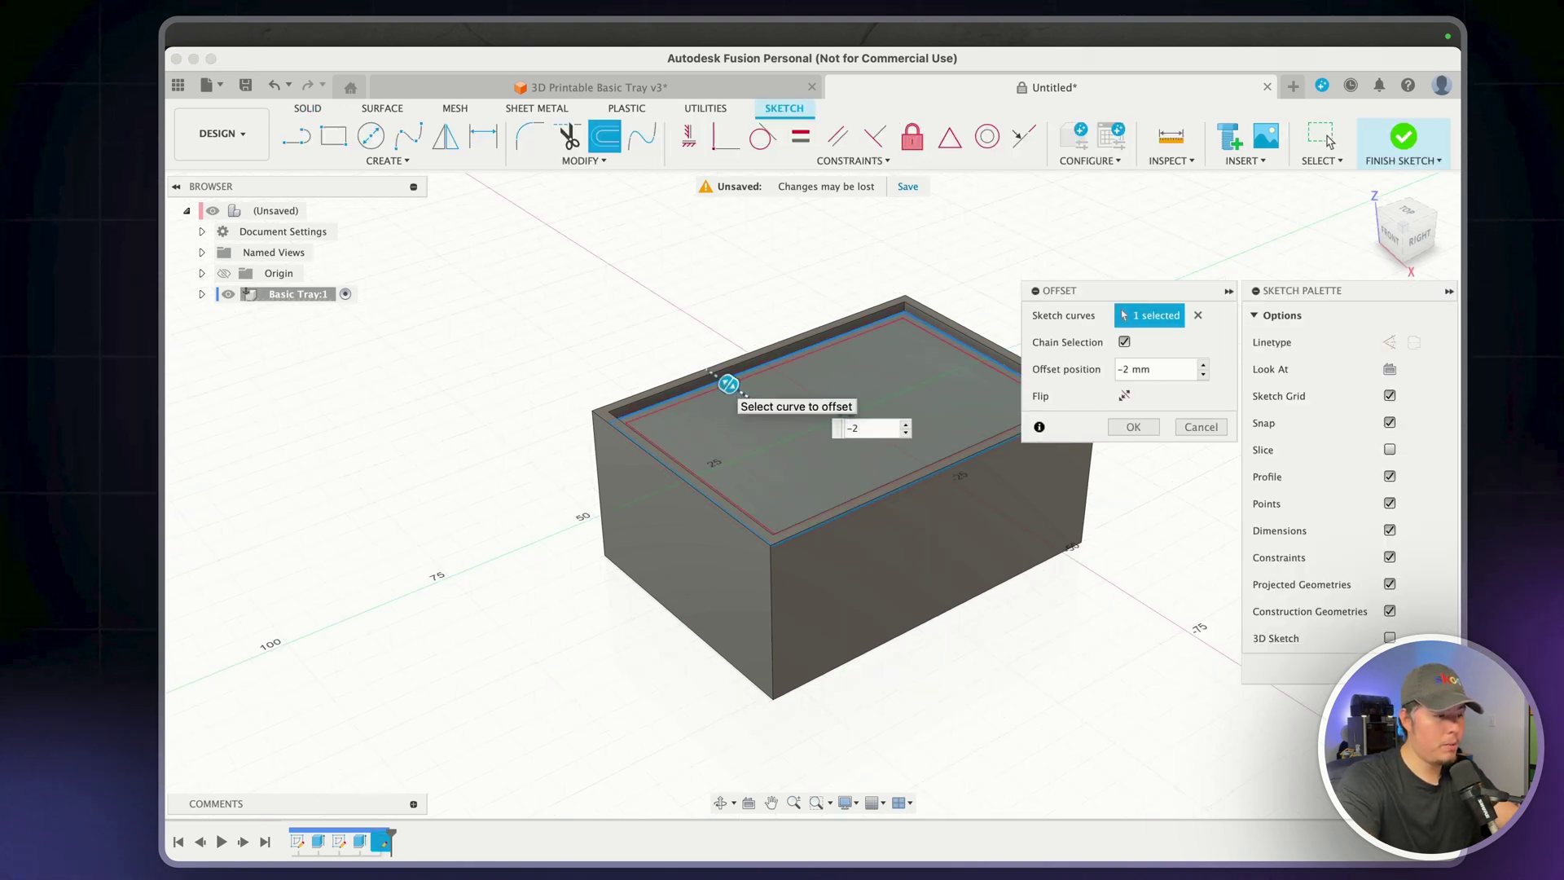
{"action": "key", "text": "Return"}
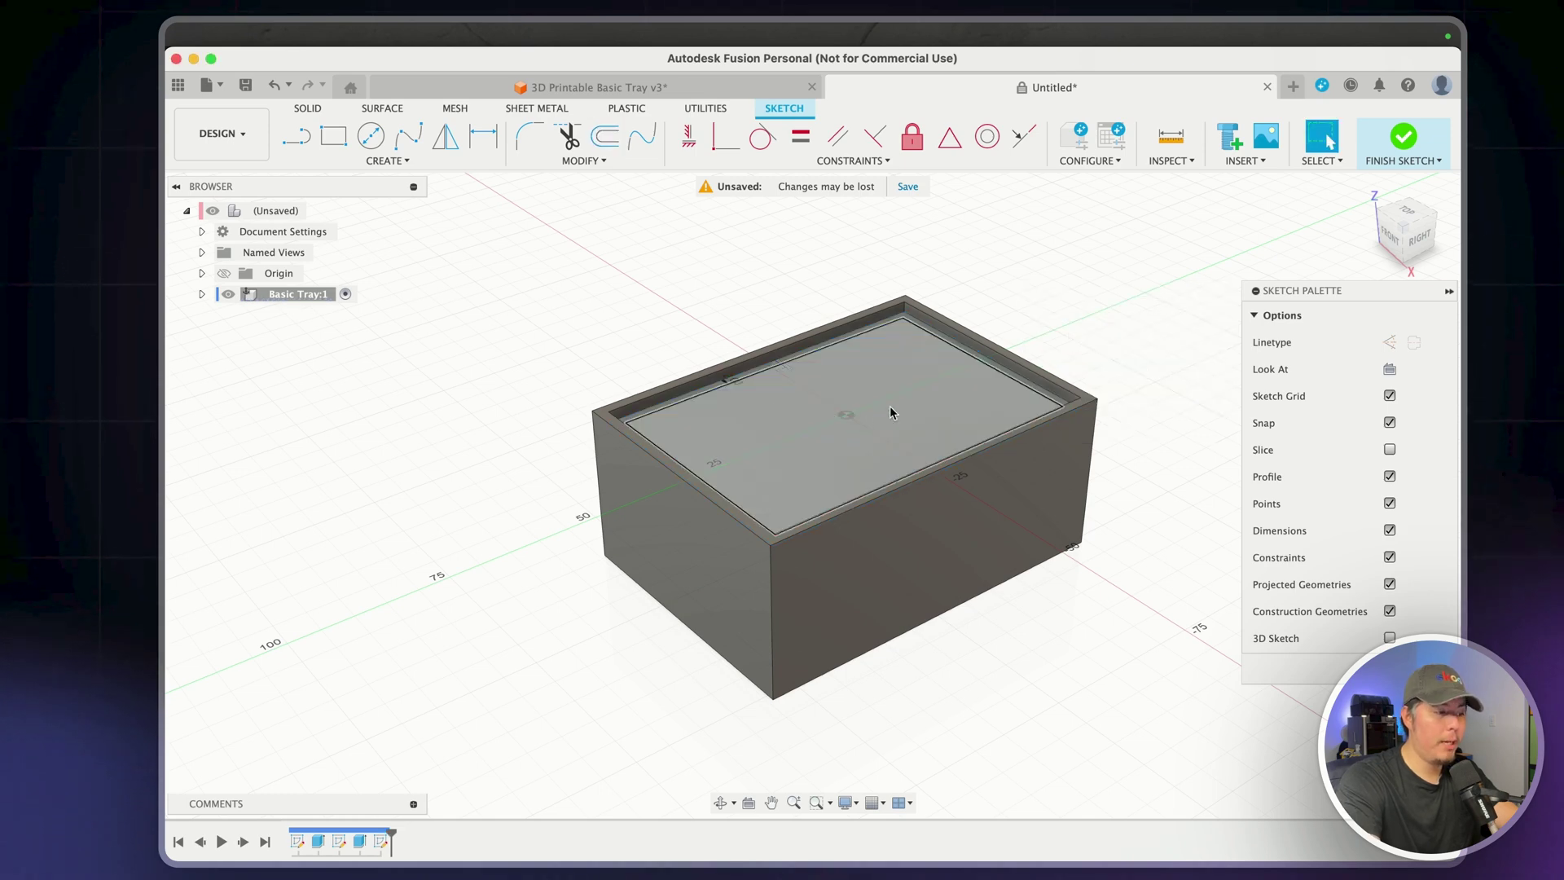
Cut the inner area 26.5 mm deep to hollow out the tray
{"action": "left_click", "coordinate": [892, 413]}
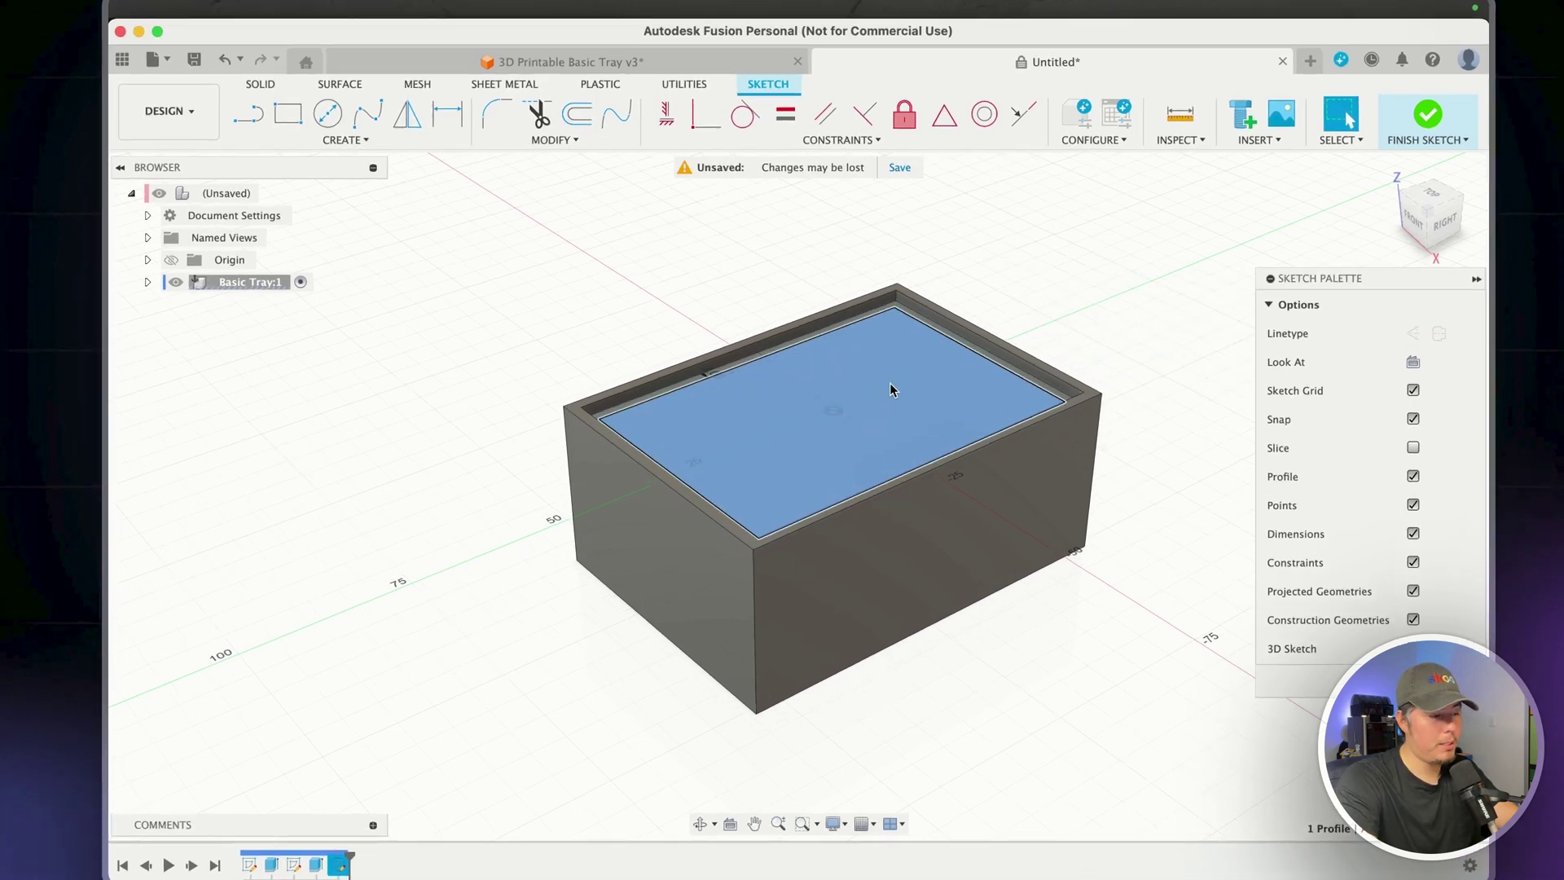
{"action": "key", "text": "e"}
{"action": "left_click_drag", "start_coordinate": [802, 382], "coordinate": [842, 549]}
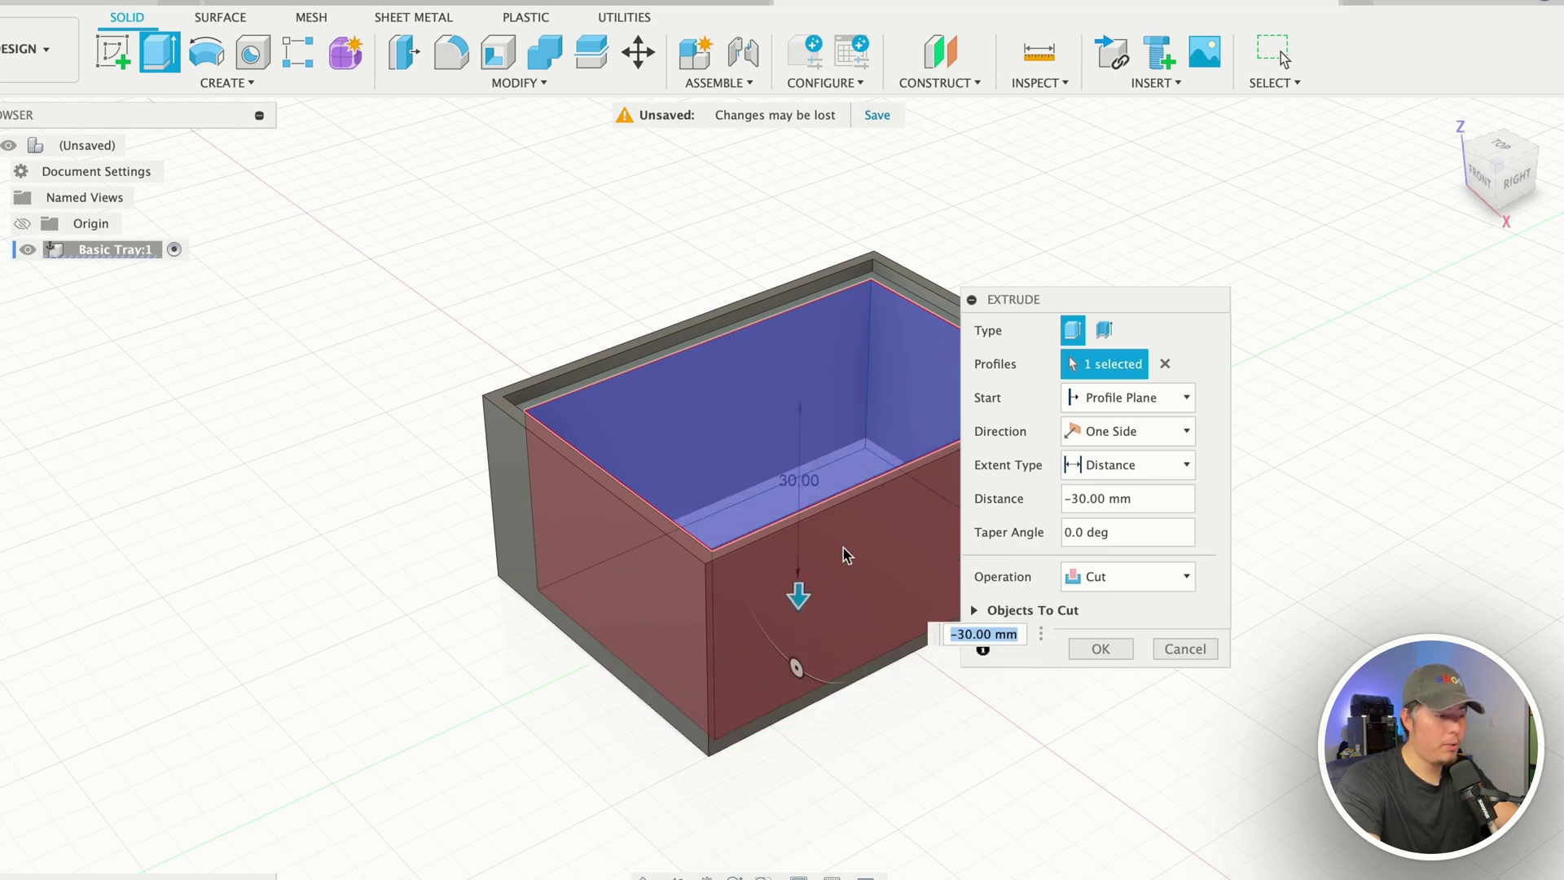
{"action": "type", "text": "-28"}
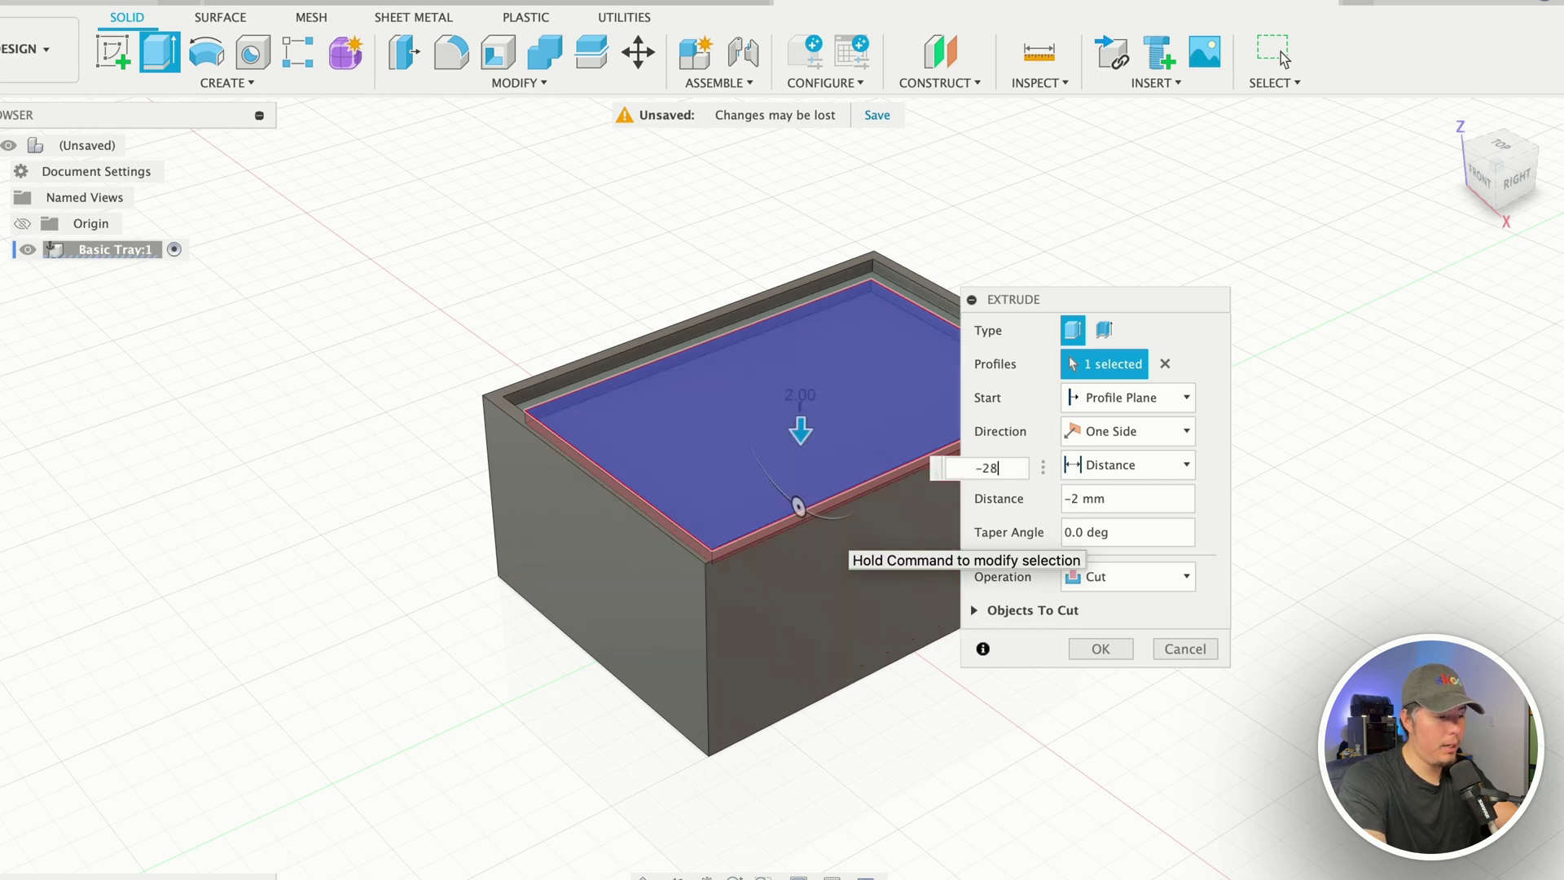
{"action": "type", "text": "7"}
{"action": "key", "text": "Return"}
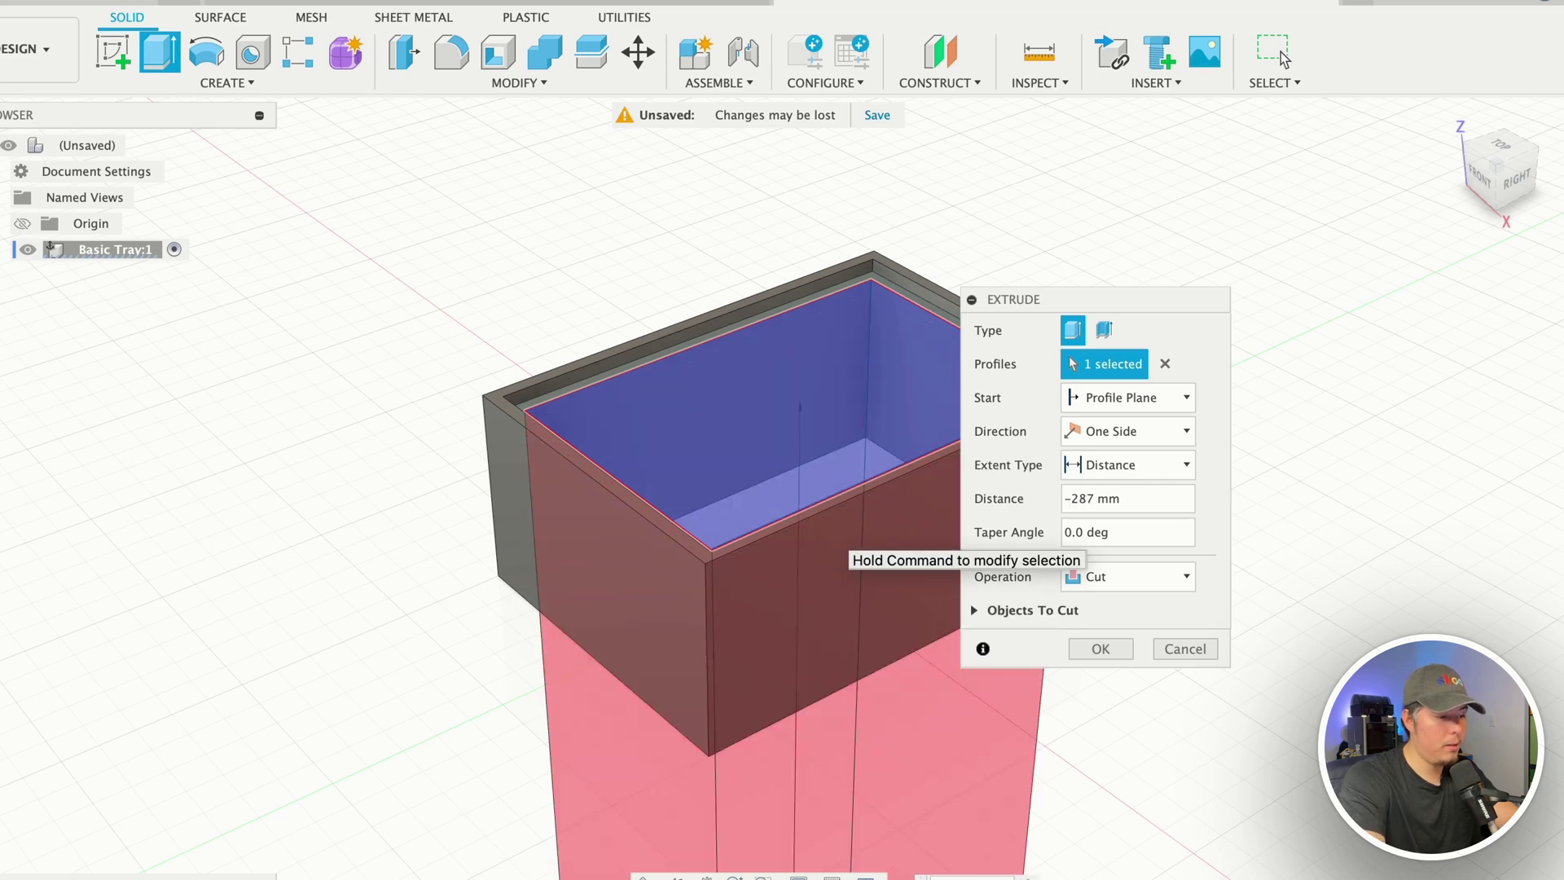
{"action": "type", "text": "-27"}
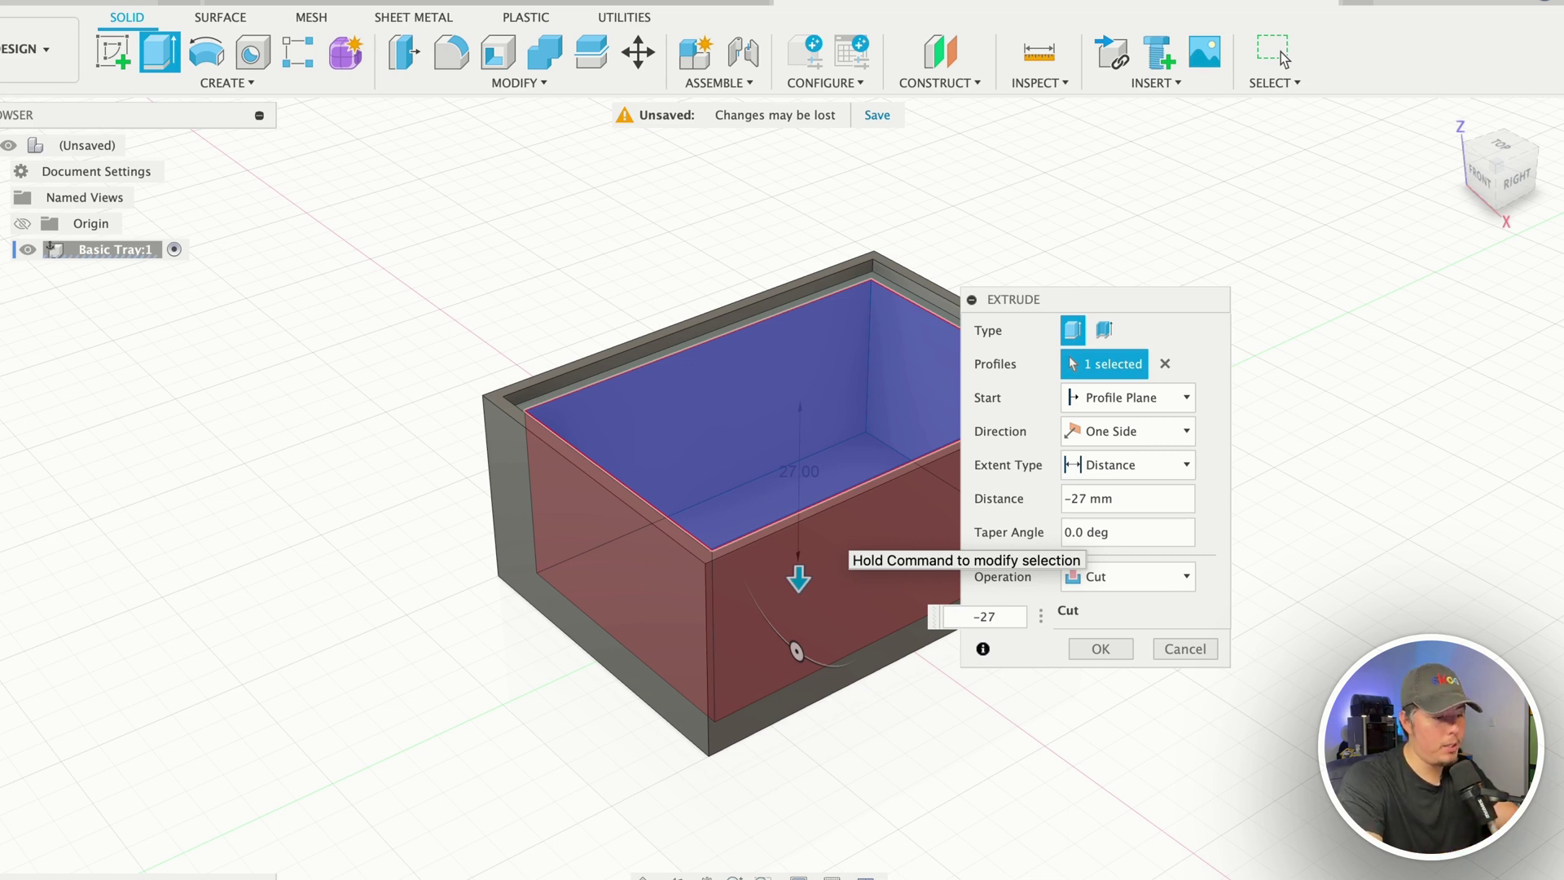
{"action": "key", "text": "Return"}
{"action": "type", "text": "-26.5"}
{"action": "key", "text": "Return"}
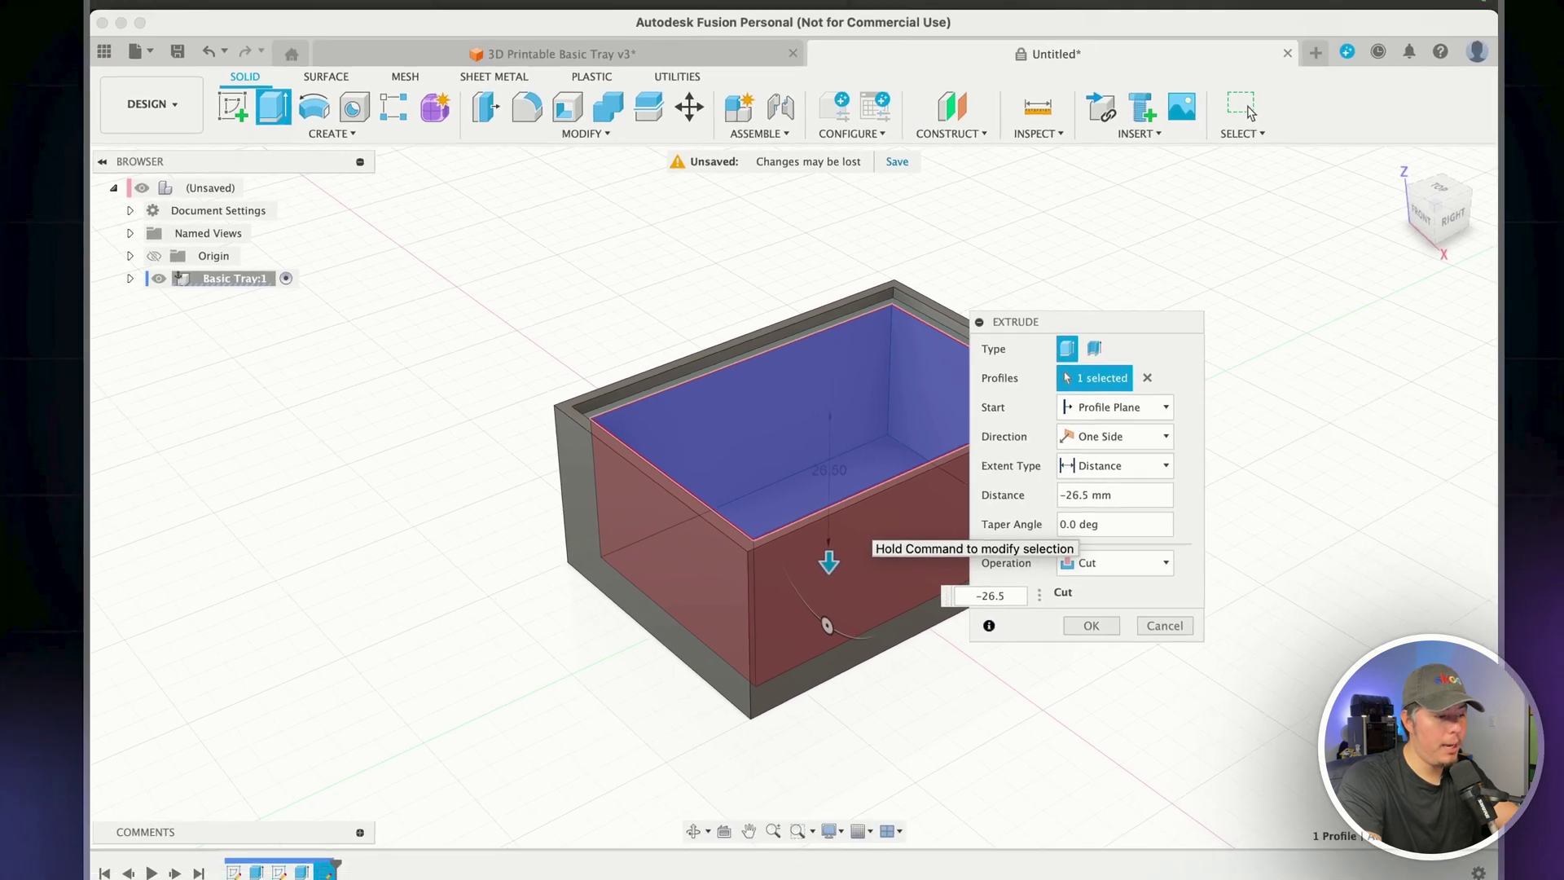
{"action": "key", "text": "Return"}
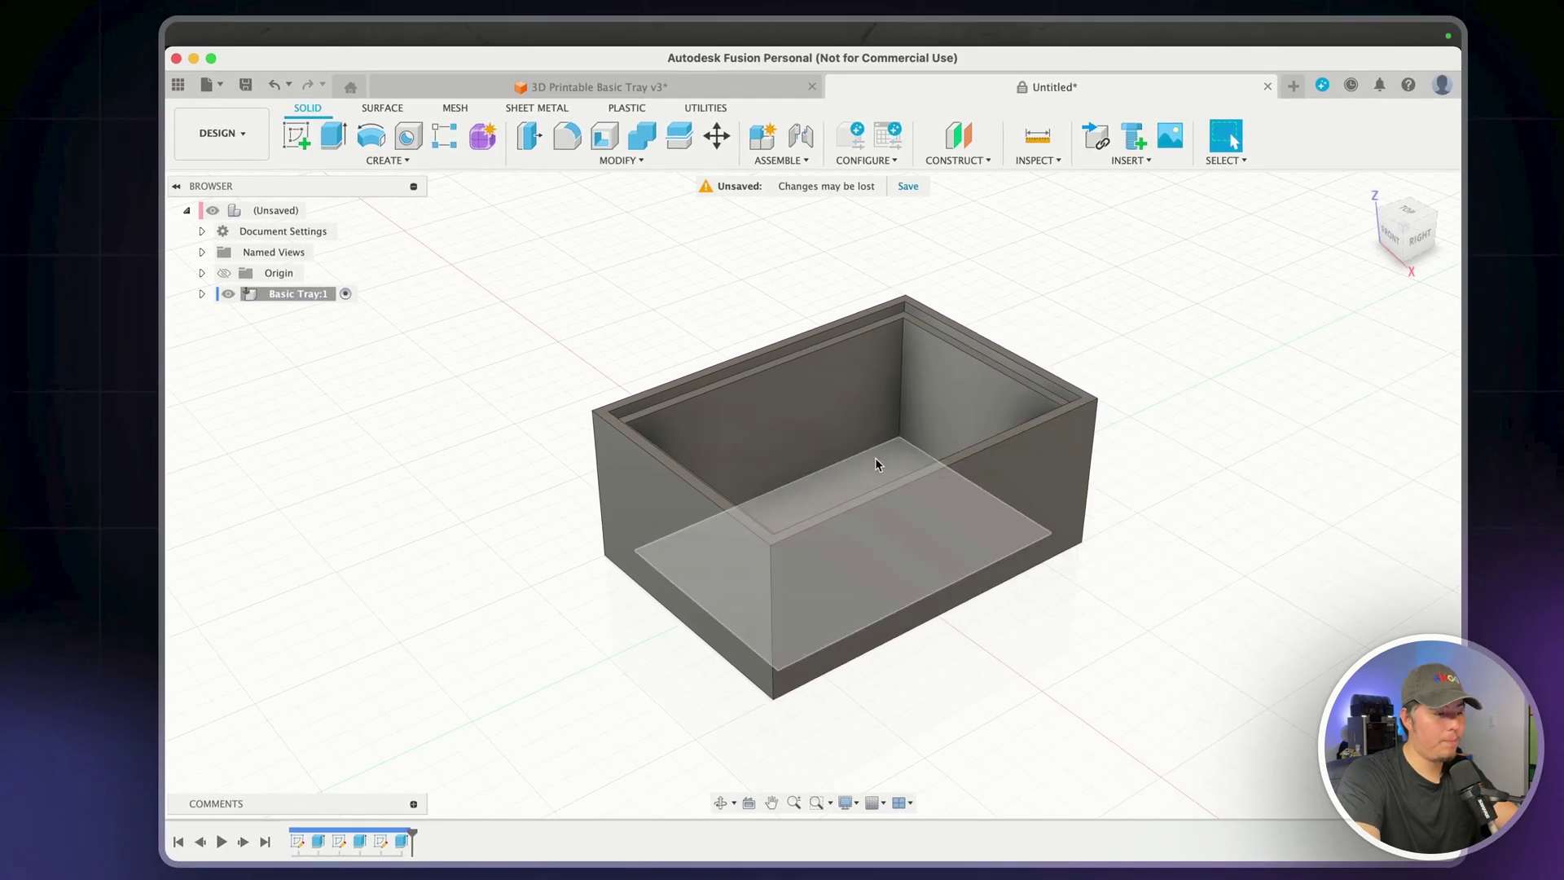
Chamfer the front, back and both side inner rim edges by 2 mm
{"action": "scroll", "coordinate": [709, 564], "scroll_direction": "down", "scroll_amount": 3}
{"action": "middle_click_drag", "start_coordinate": [669, 655], "coordinate": [782, 550], "text": "shift"}
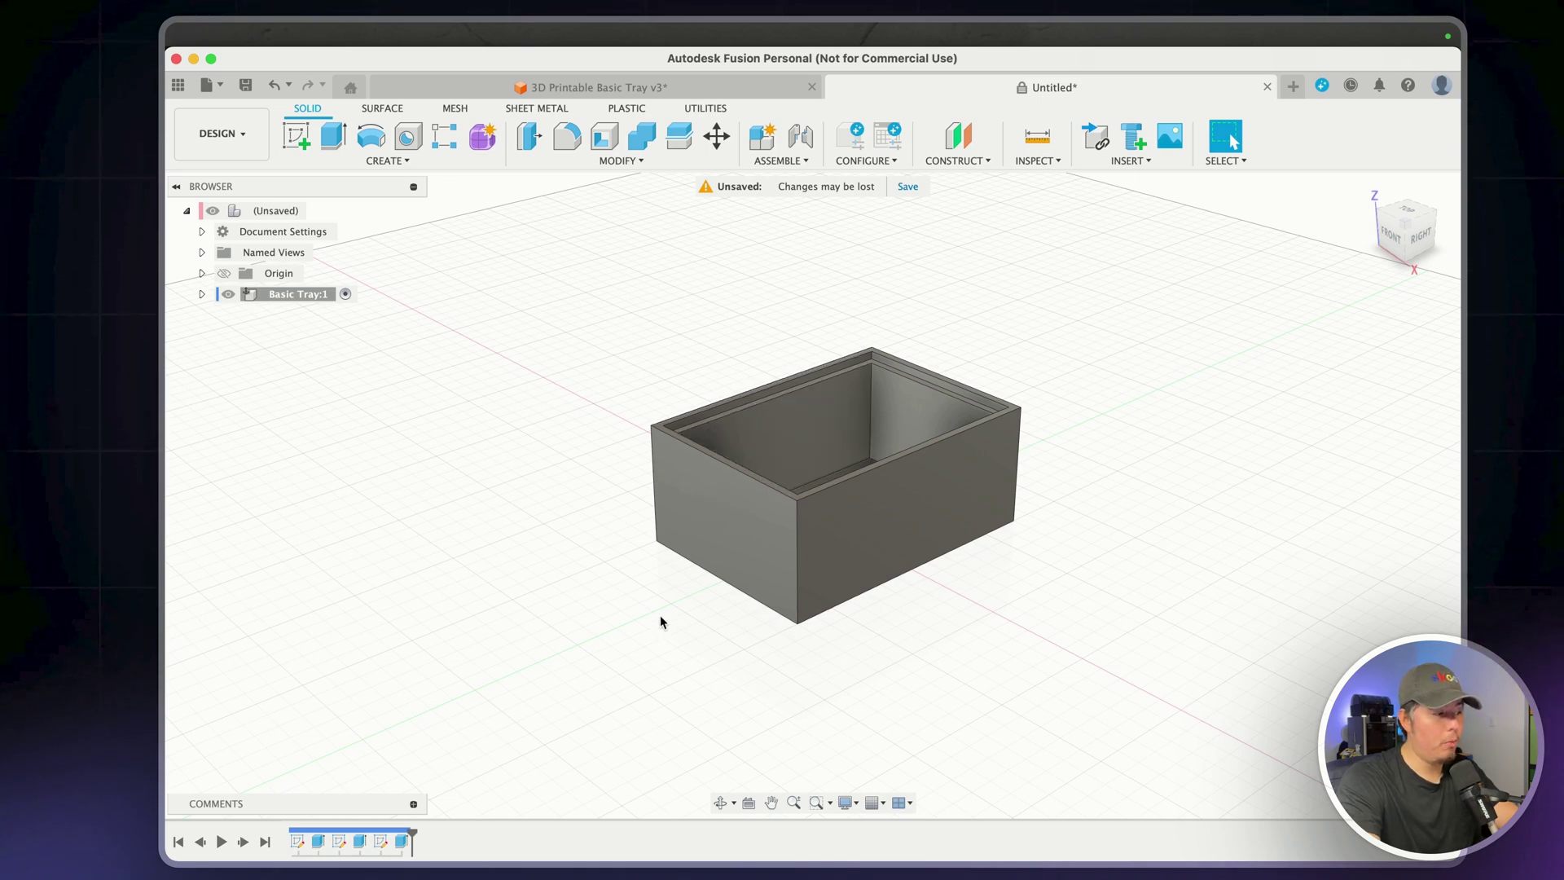
{"action": "scroll", "coordinate": [662, 464], "scroll_direction": "up", "scroll_amount": 3}
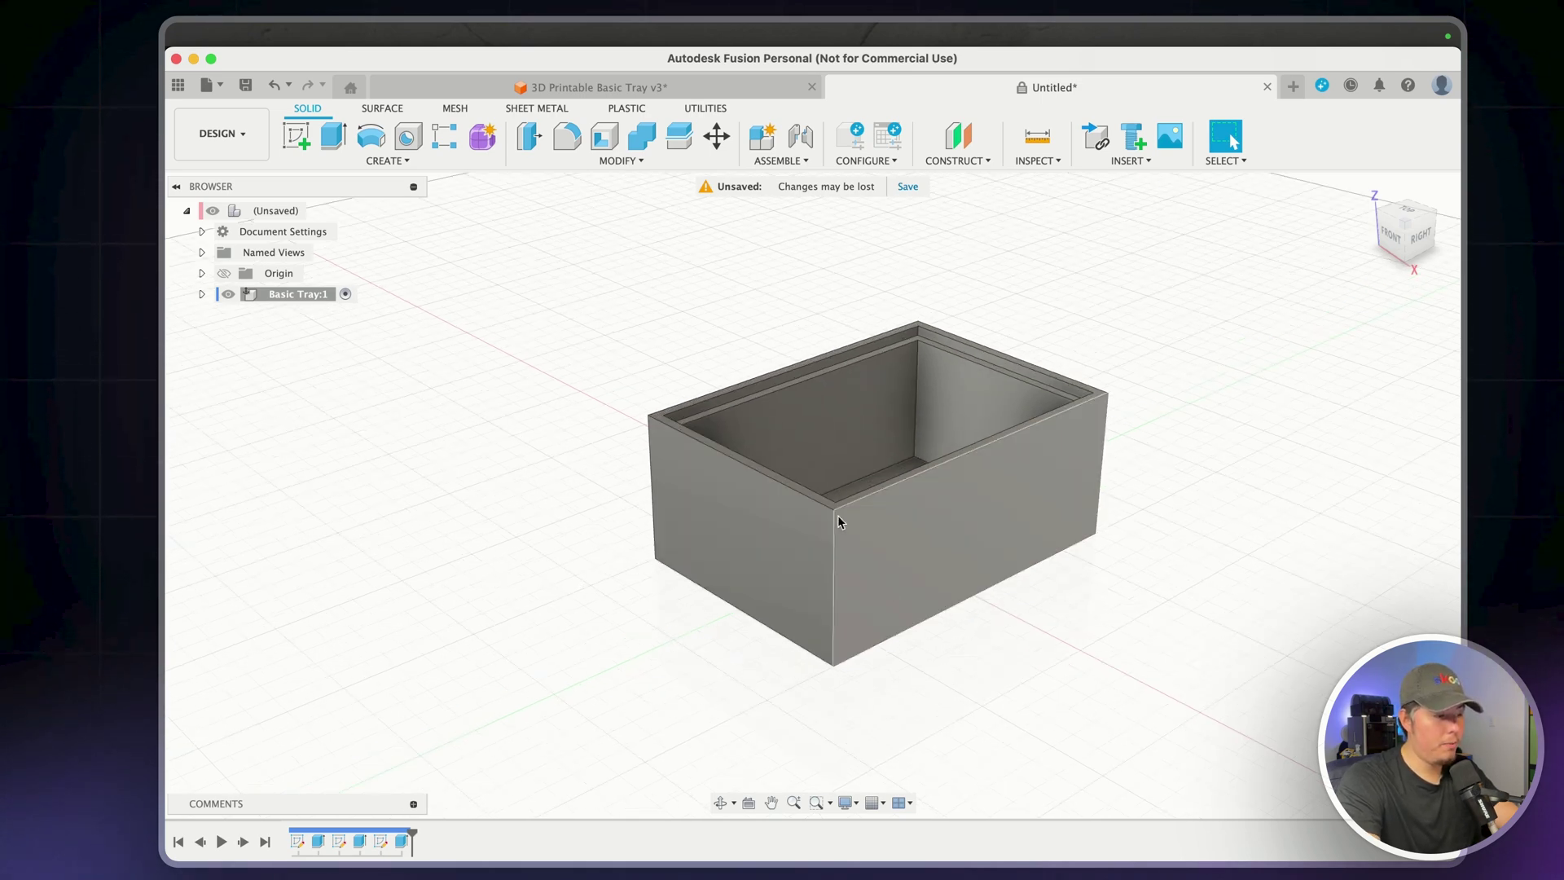
{"action": "middle_click_drag", "start_coordinate": [839, 522], "coordinate": [572, 498], "text": "shift"}
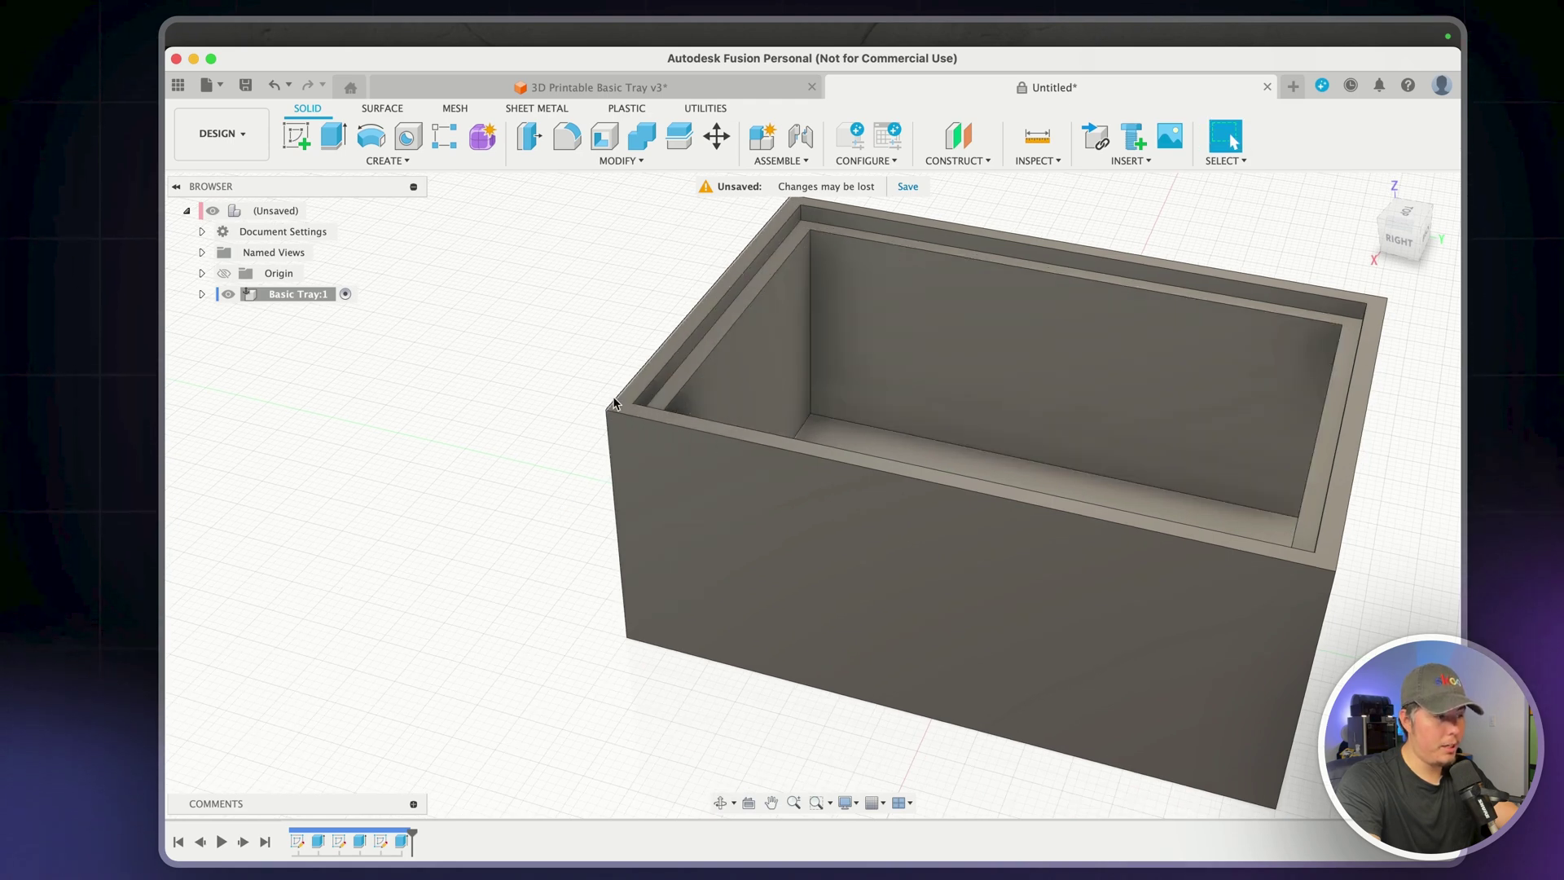
{"action": "type", "text": "sch"}
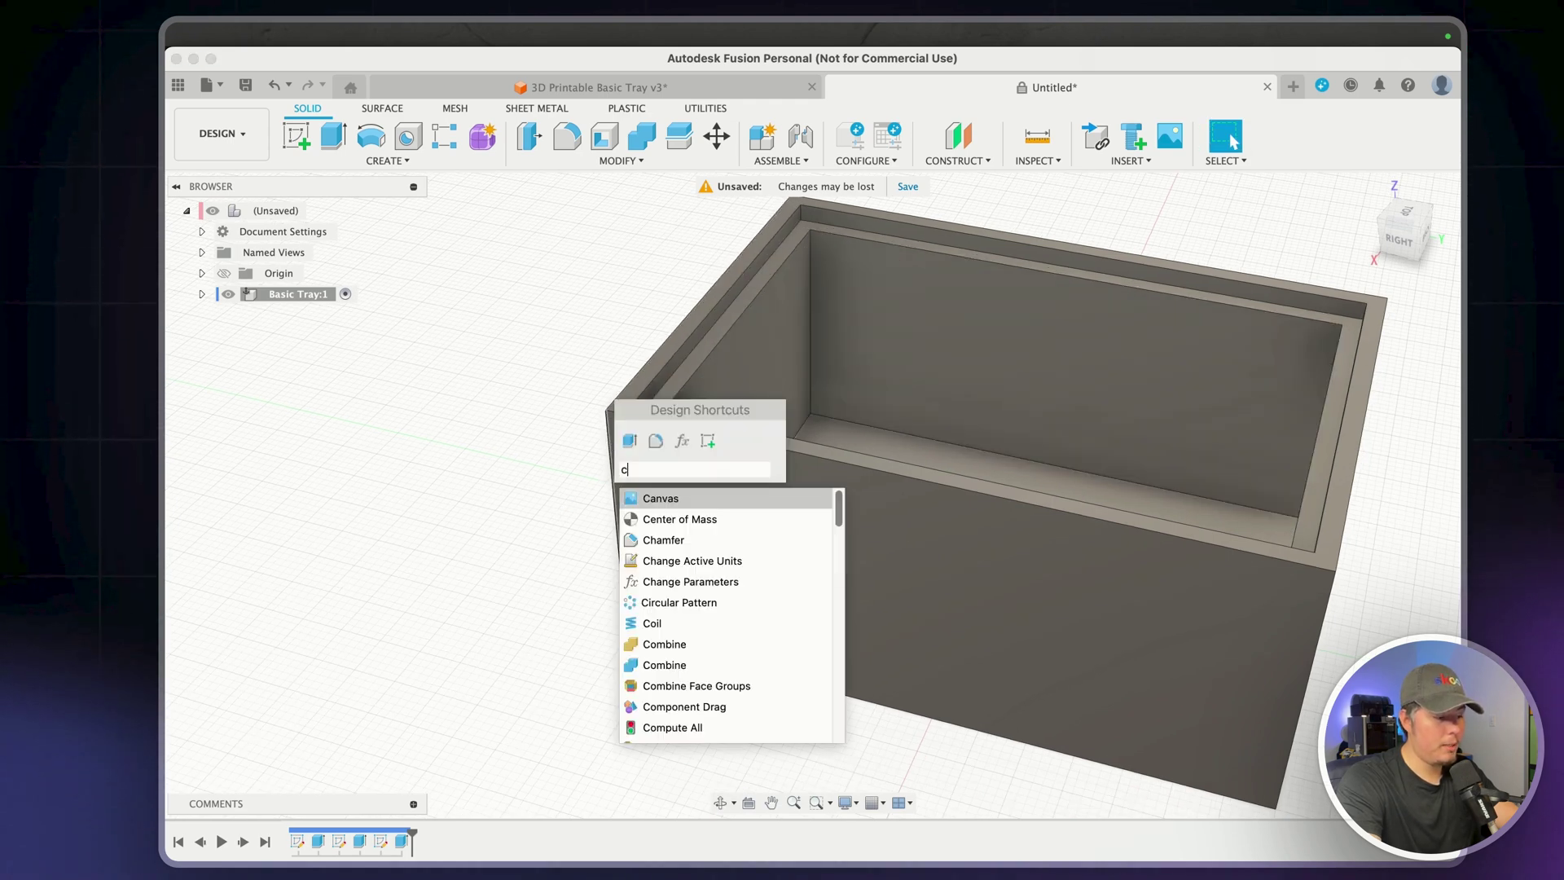
{"action": "key", "text": "Return"}
{"action": "left_click", "coordinate": [668, 383]}
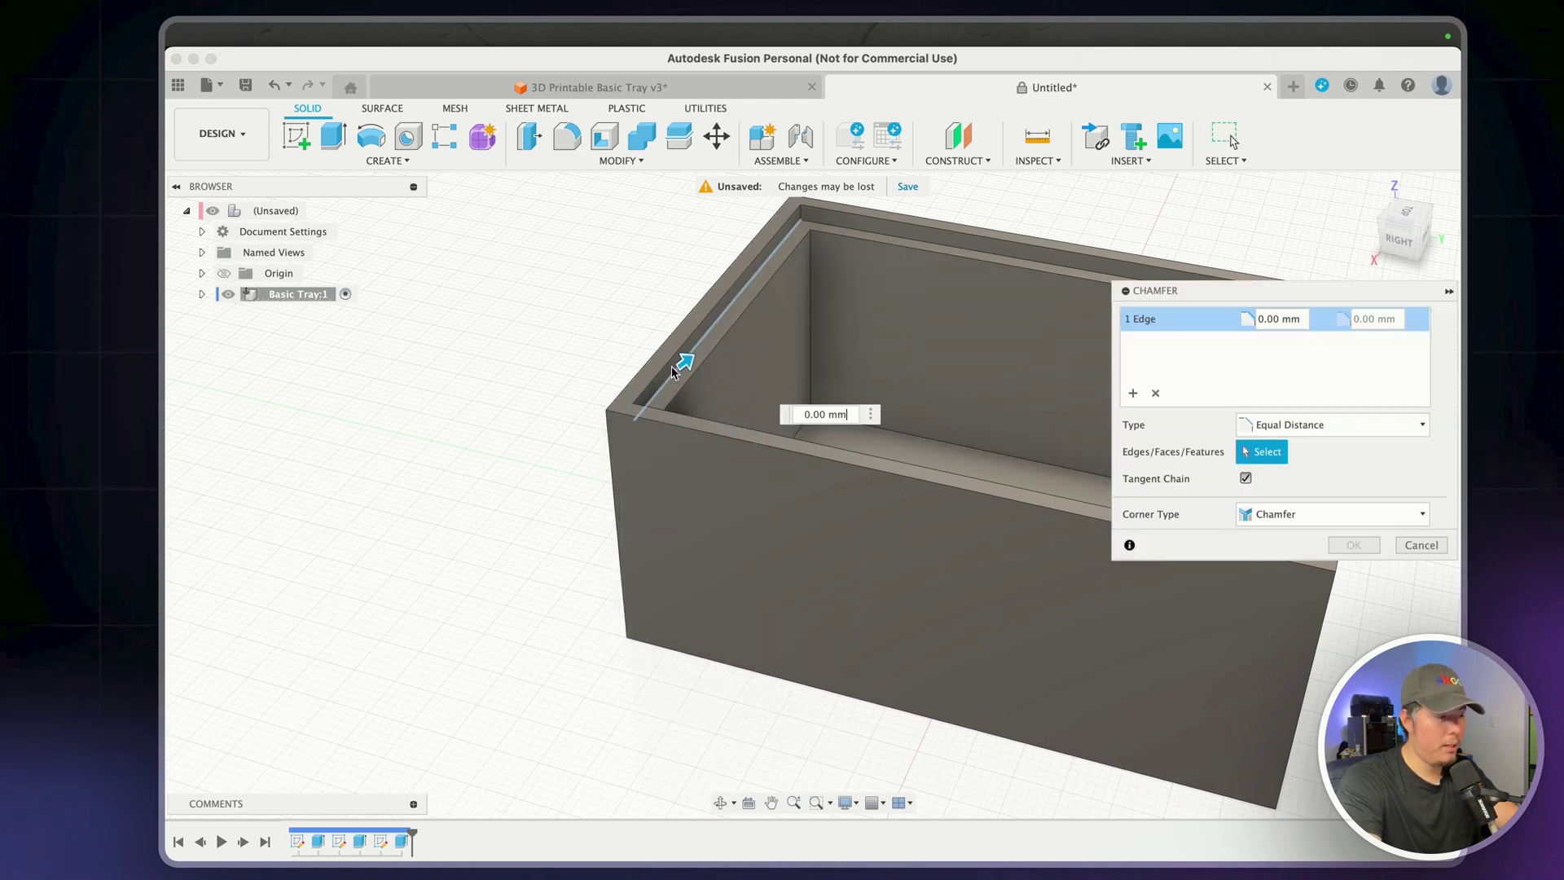
{"action": "left_click", "coordinate": [846, 228]}
{"action": "middle_click_drag", "start_coordinate": [841, 275], "coordinate": [844, 347]}
{"action": "left_click", "coordinate": [852, 330]}
{"action": "middle_click_drag", "start_coordinate": [920, 394], "coordinate": [1000, 401], "text": "shift"}
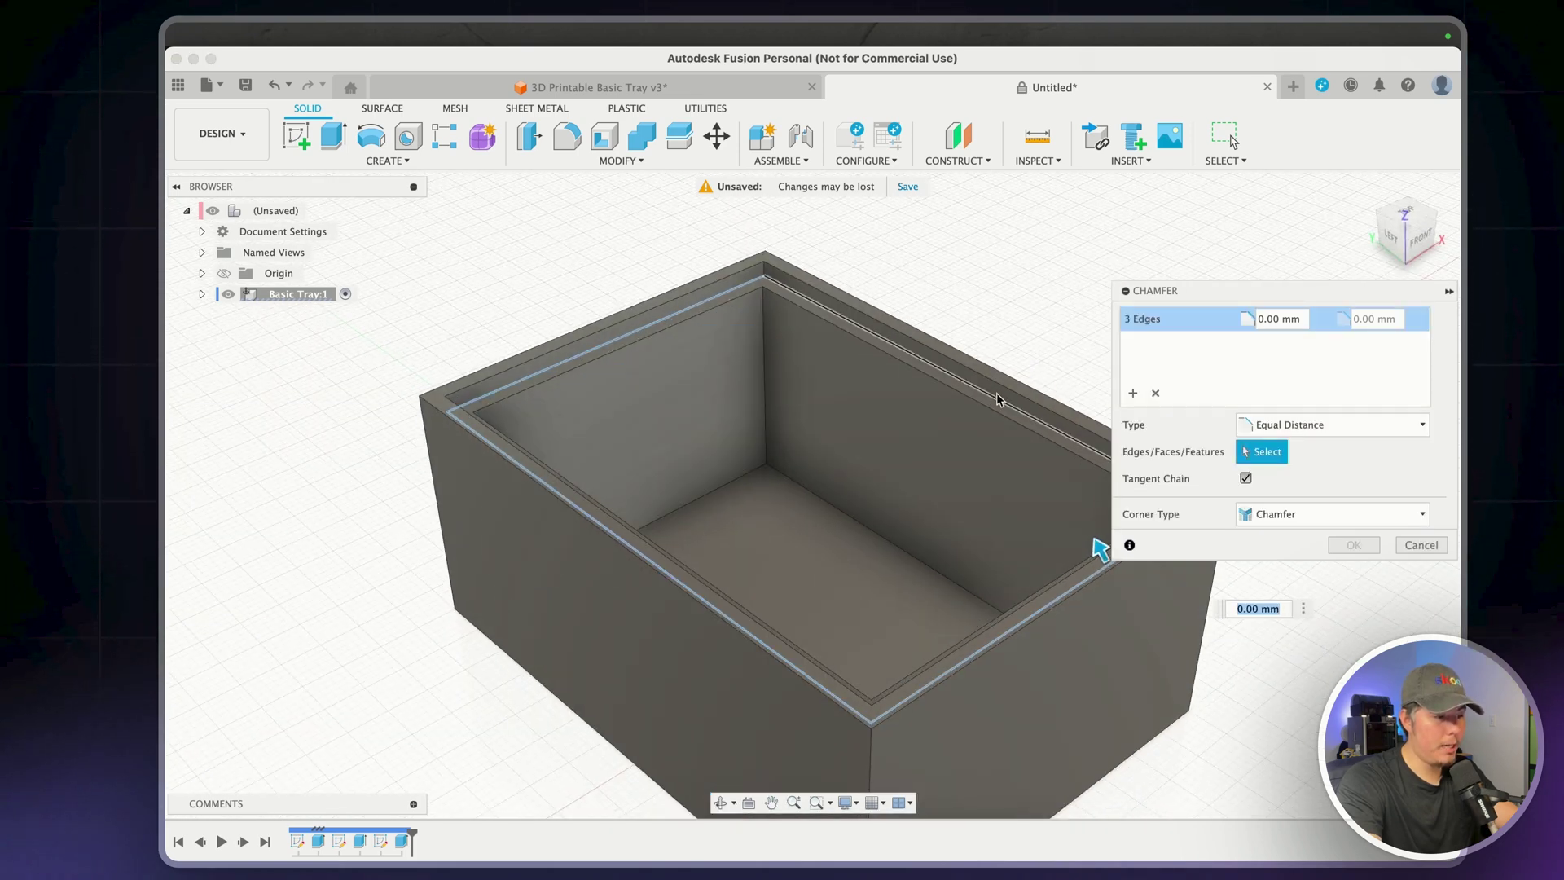
{"action": "left_click", "coordinate": [999, 399]}
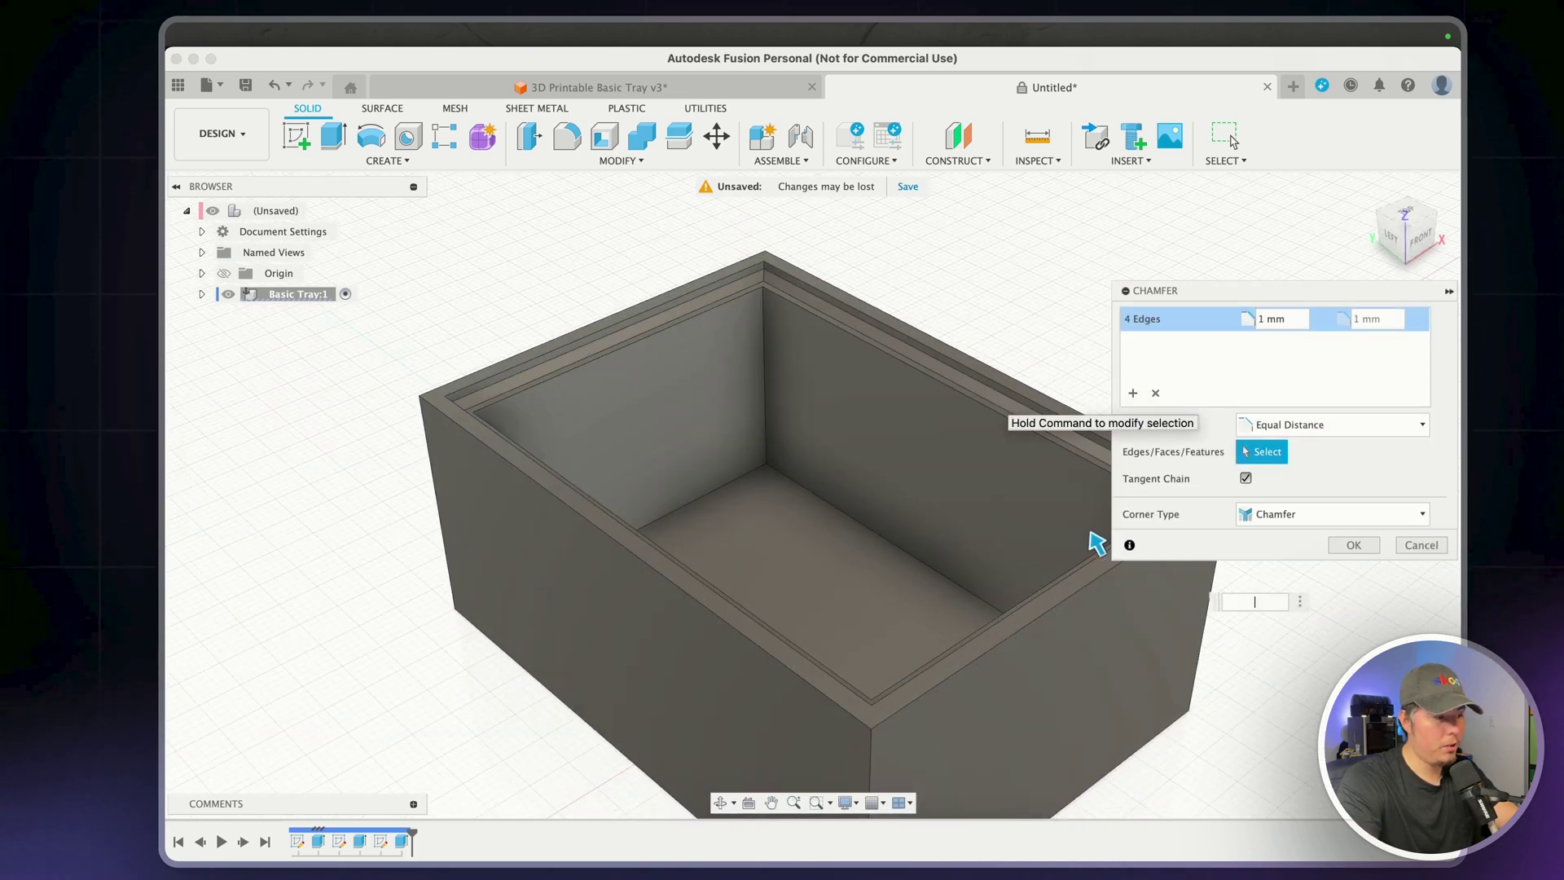
{"action": "type", "text": "2"}
{"action": "key", "text": "Return"}
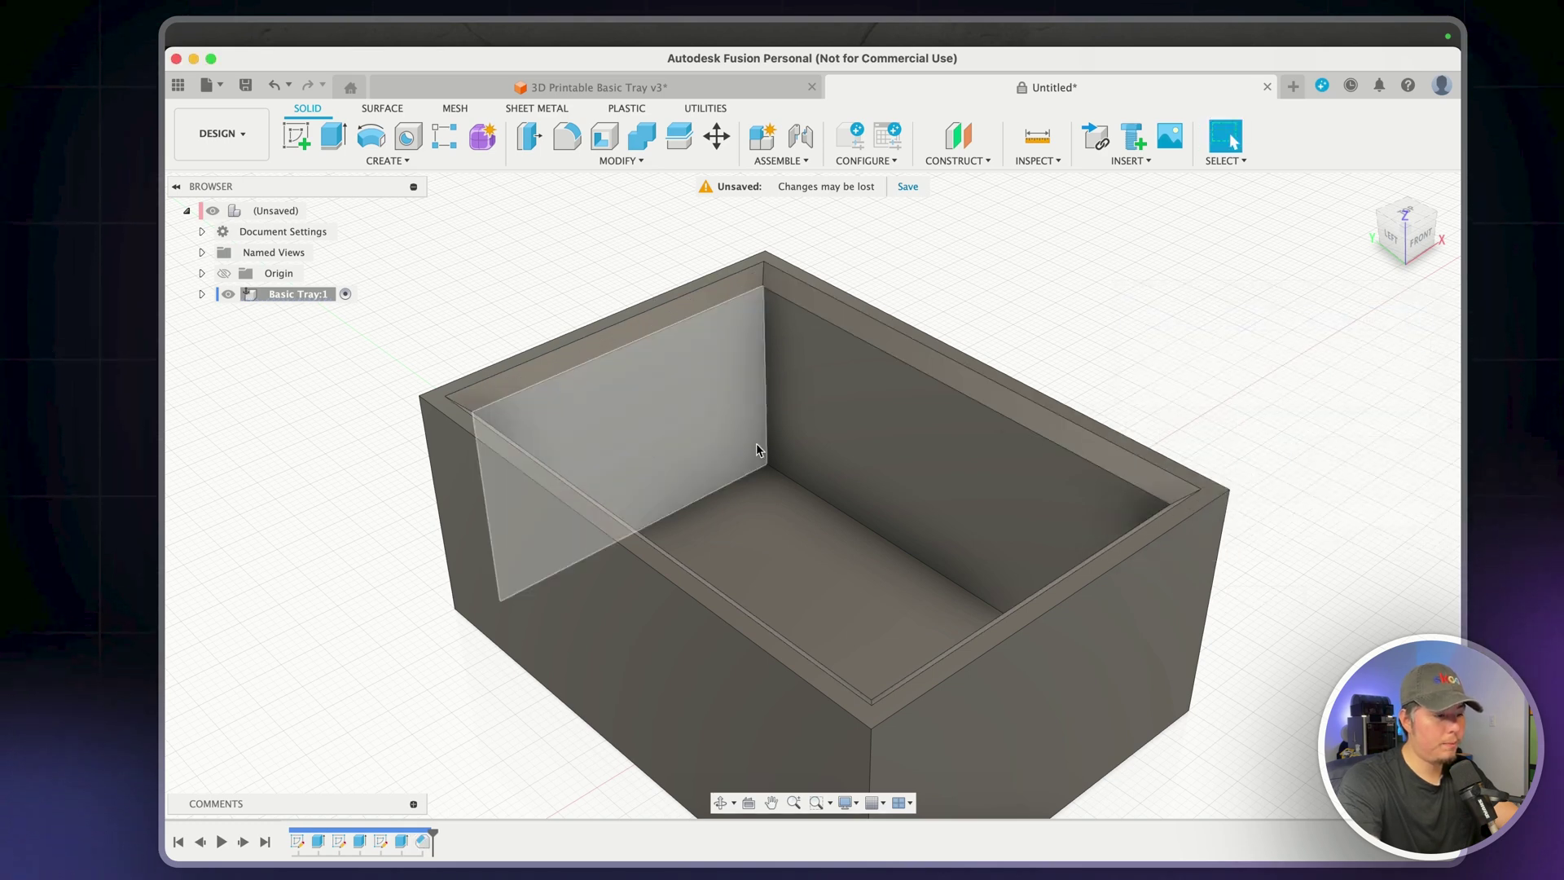
{"action": "scroll", "coordinate": [757, 465], "scroll_direction": "down", "scroll_amount": 5}
{"action": "middle_click_drag", "start_coordinate": [803, 604], "coordinate": [709, 600], "text": "shift"}
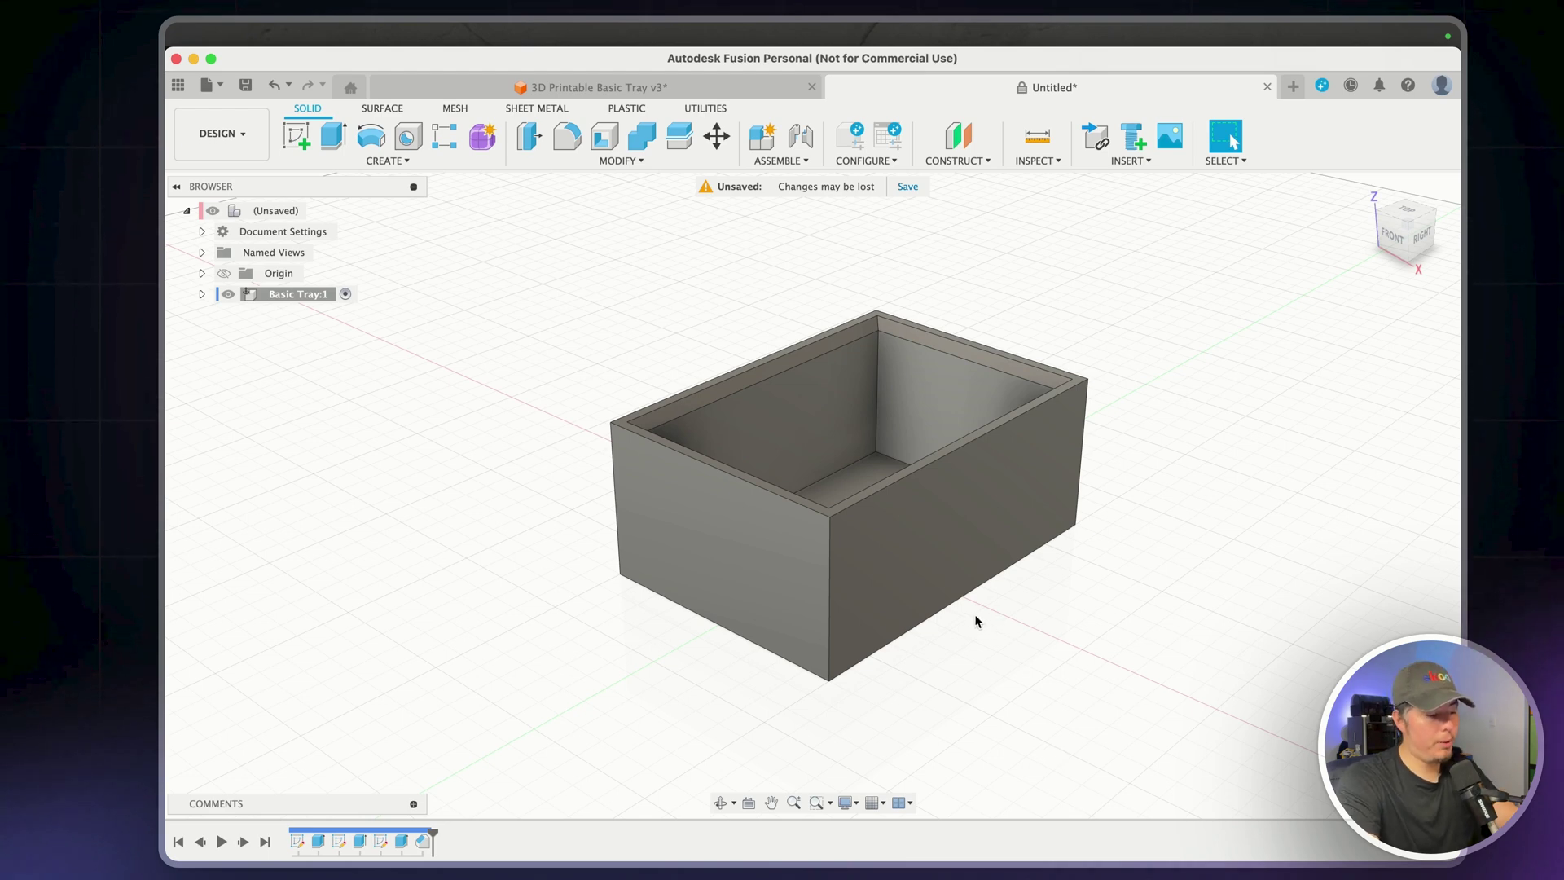
Shell the left, right, front and back outer faces with 1.75 mm inside thickness
{"action": "type", "text": "s"}
{"action": "type", "text": "shel"}
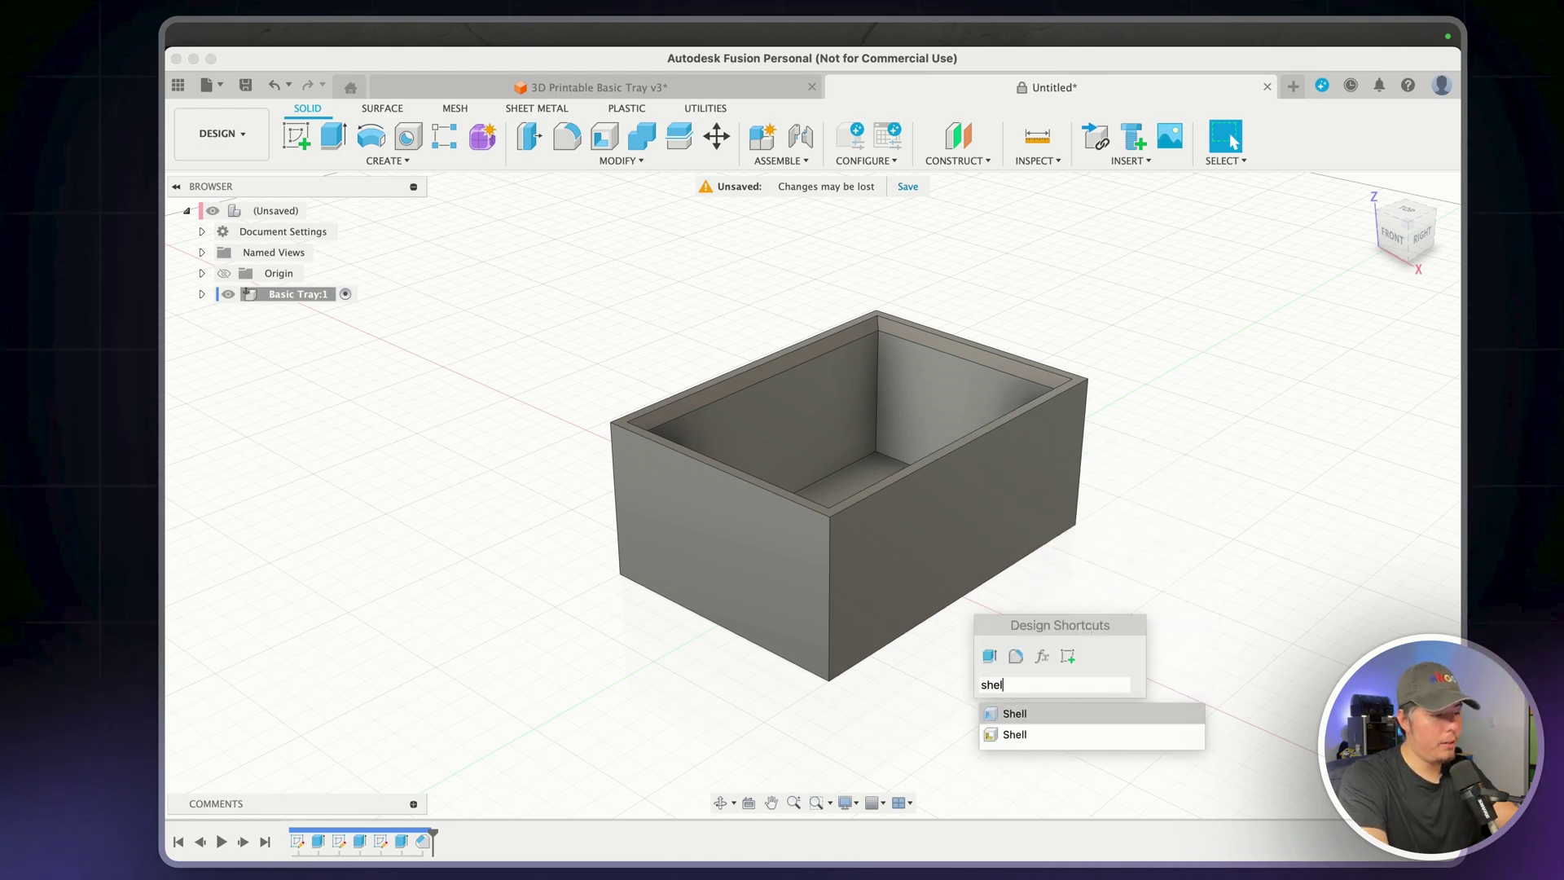
{"action": "key", "text": "Return"}
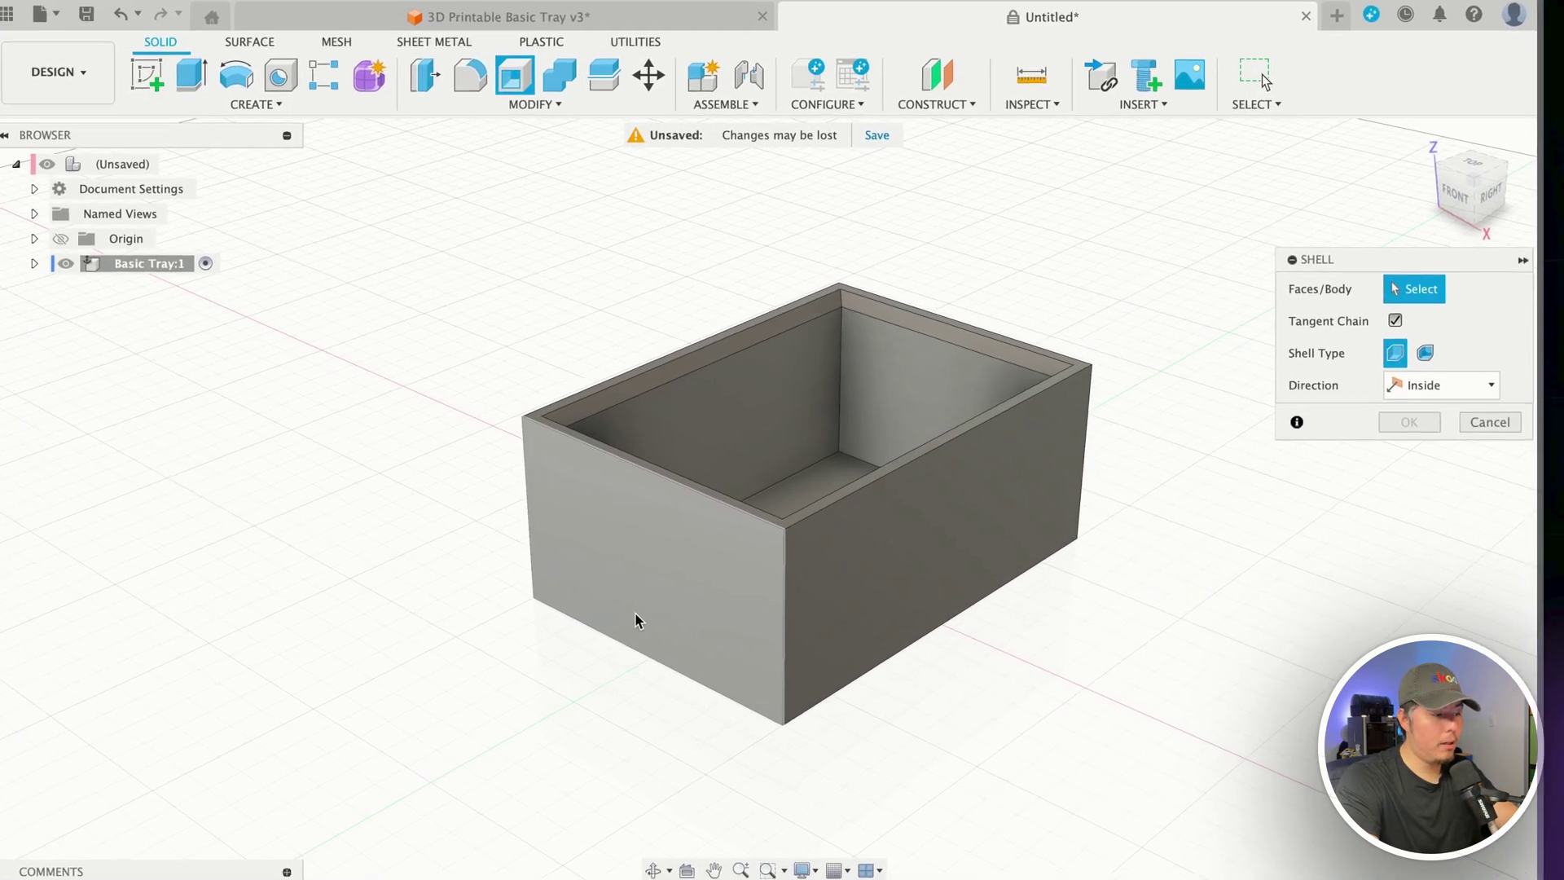
{"action": "left_click", "coordinate": [758, 603]}
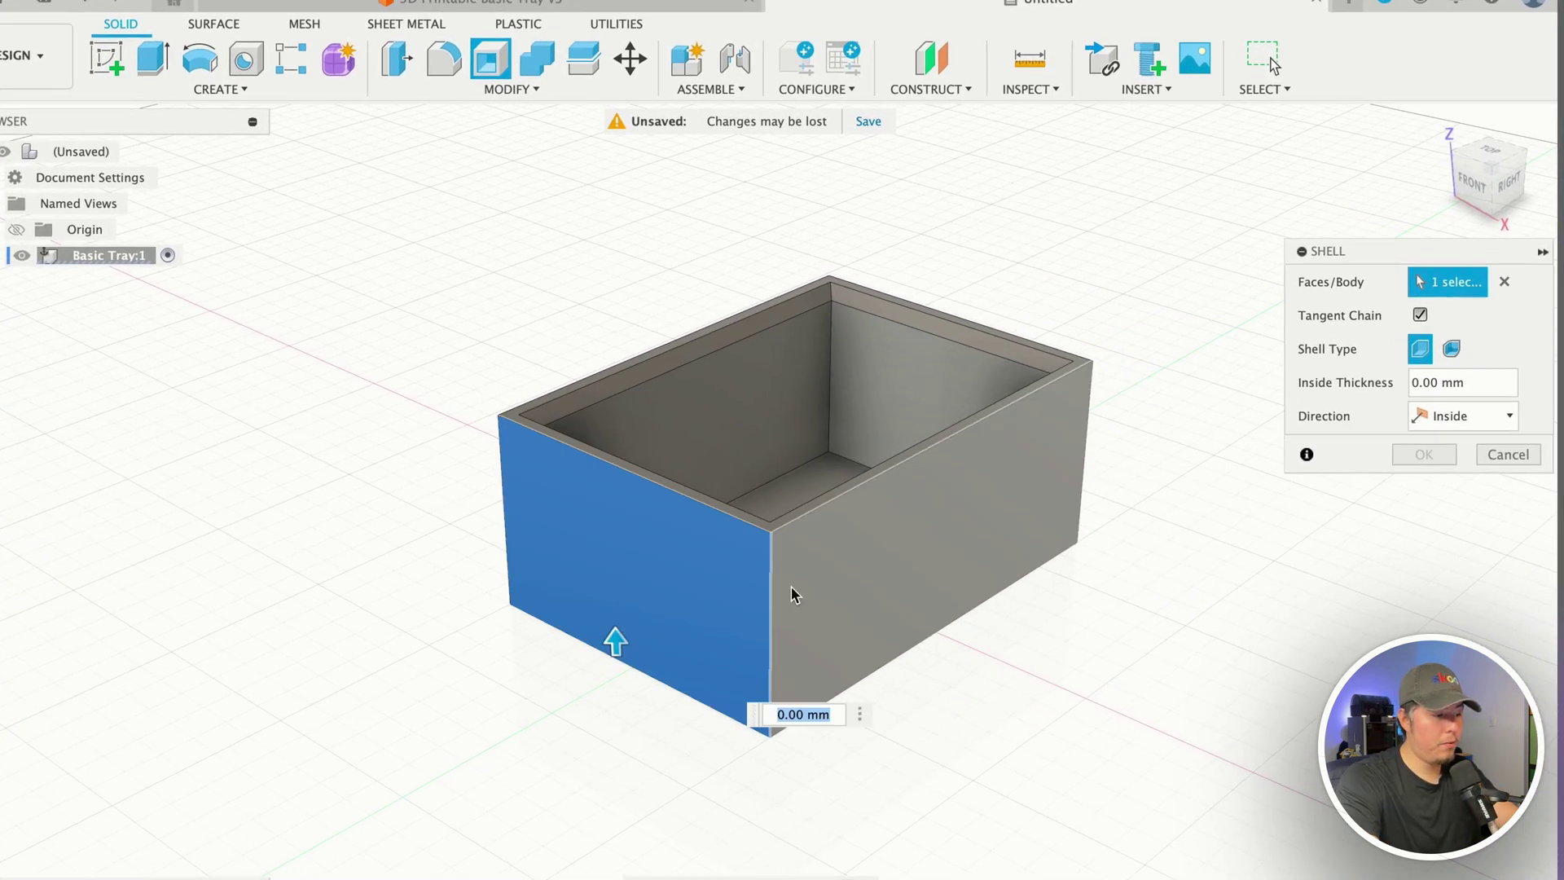
{"action": "left_click", "coordinate": [1018, 529]}
{"action": "middle_click_drag", "start_coordinate": [1110, 666], "coordinate": [716, 650], "text": "shift"}
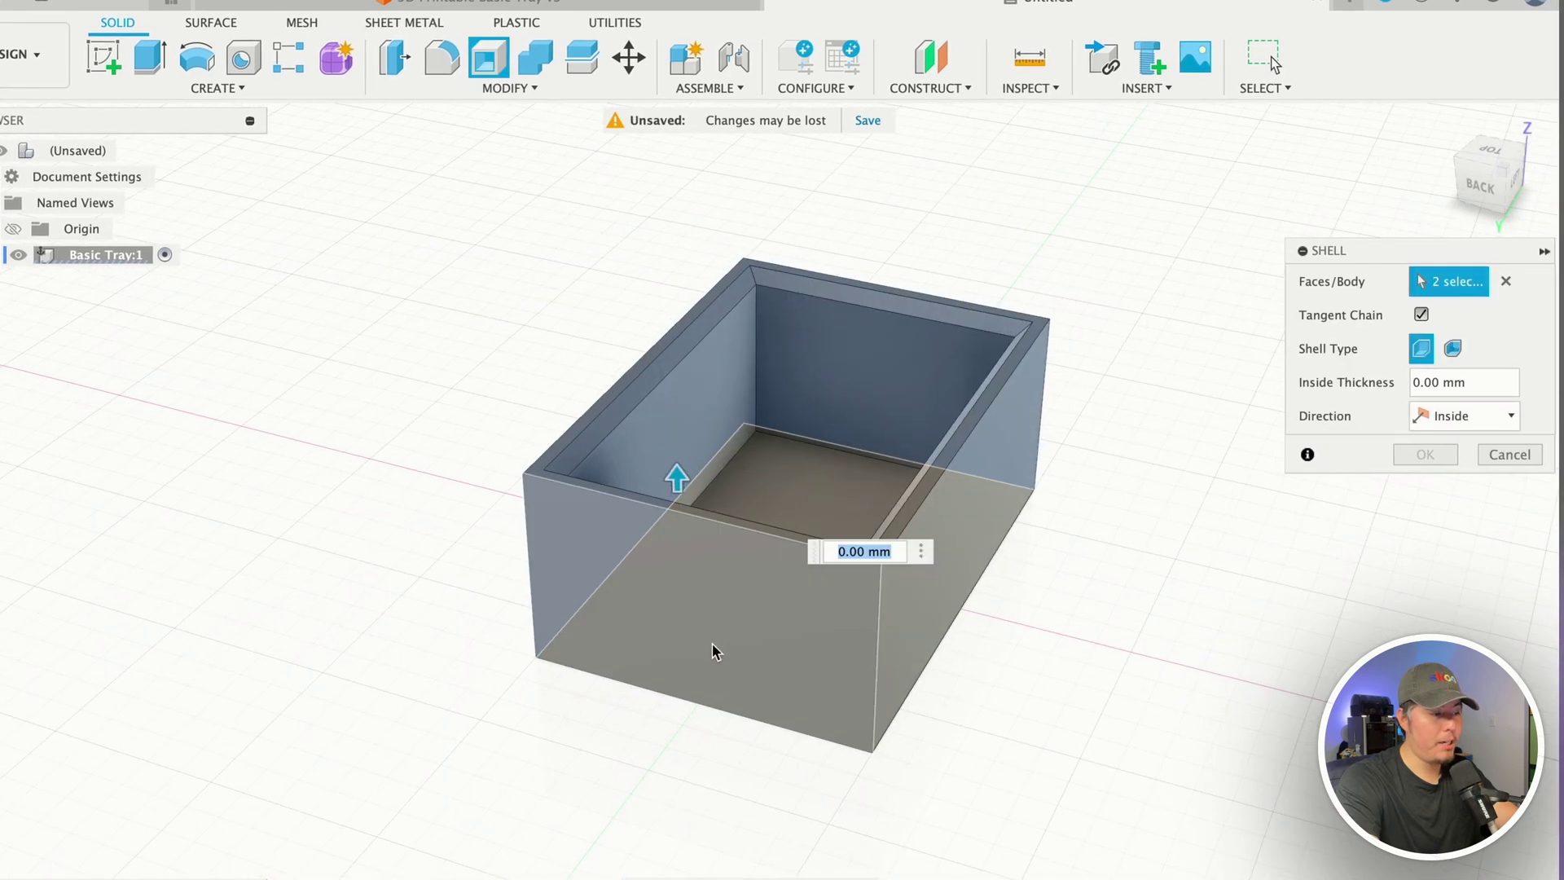
{"action": "left_click", "coordinate": [688, 654]}
{"action": "left_click", "coordinate": [941, 599]}
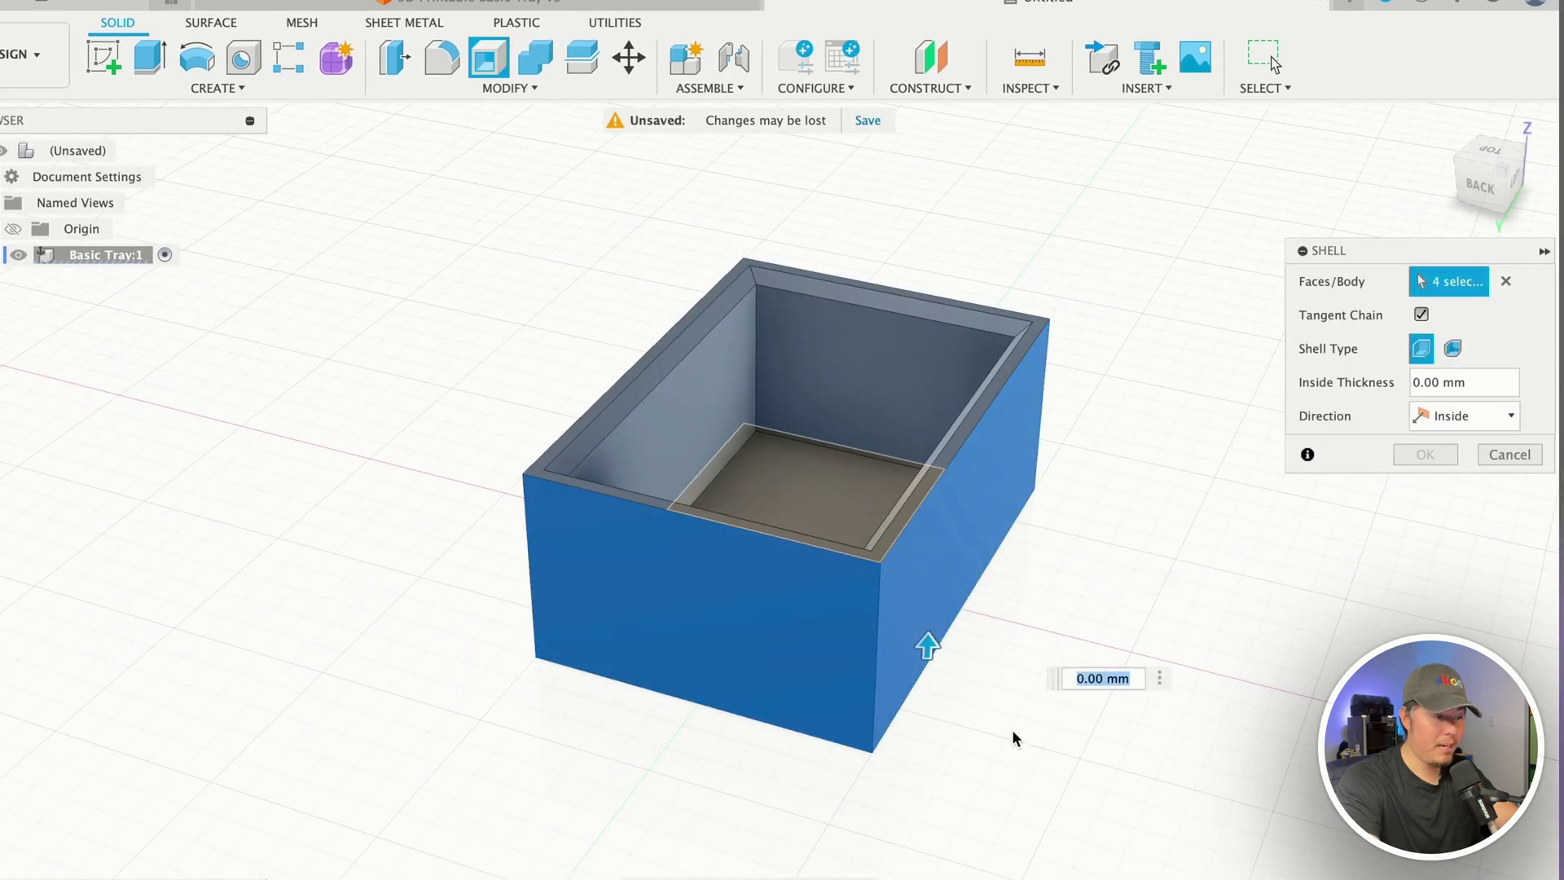
{"action": "middle_click_drag", "start_coordinate": [1013, 733], "coordinate": [1346, 680], "text": "shift"}
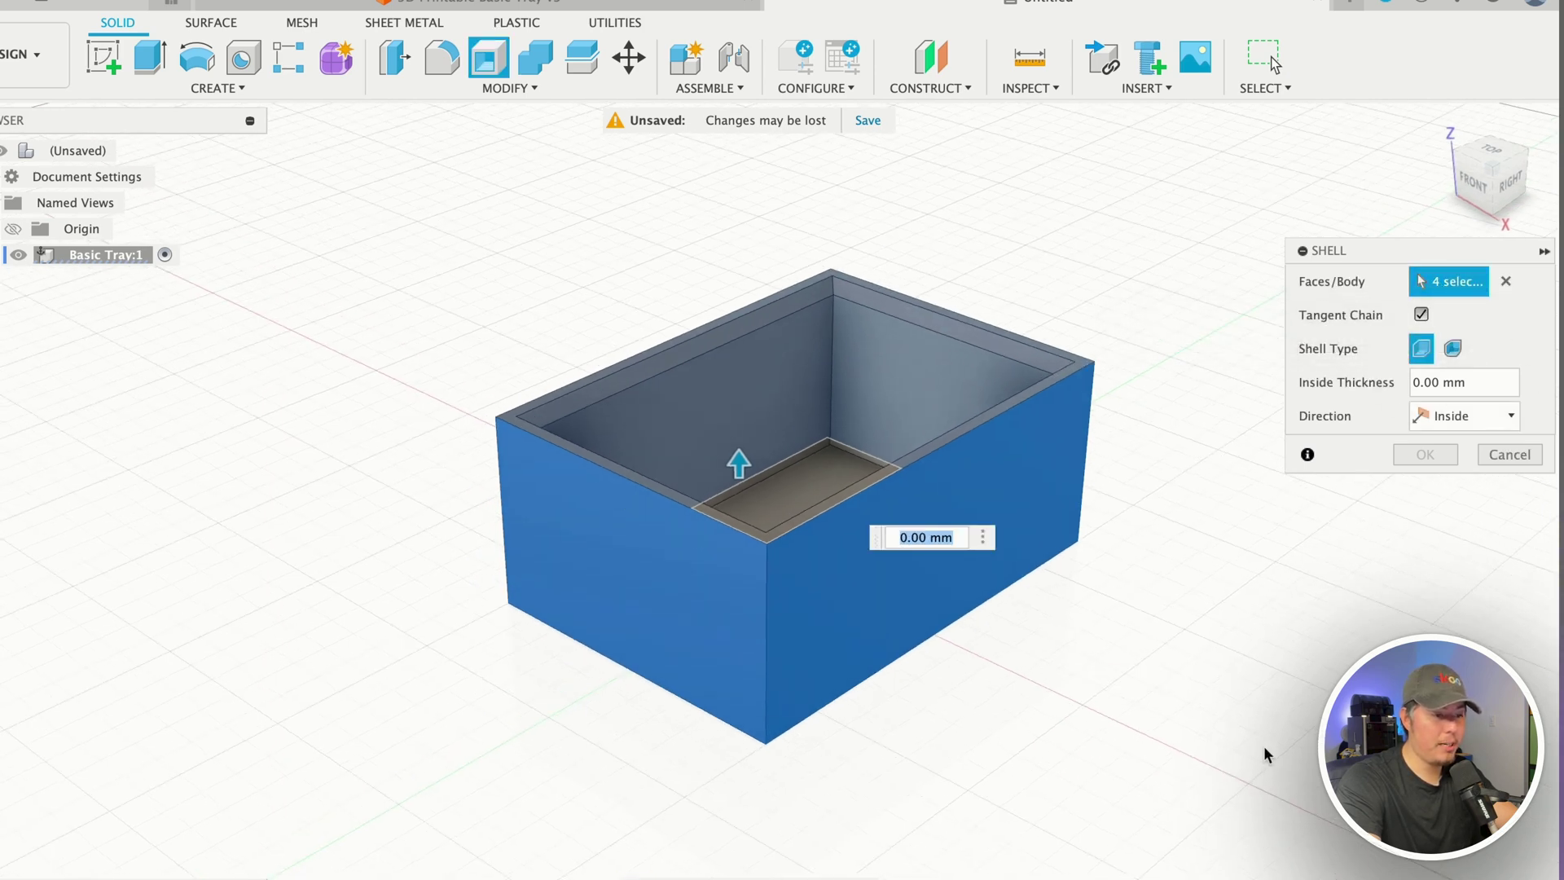
{"action": "left_click_drag", "start_coordinate": [1380, 269], "coordinate": [1244, 331]}
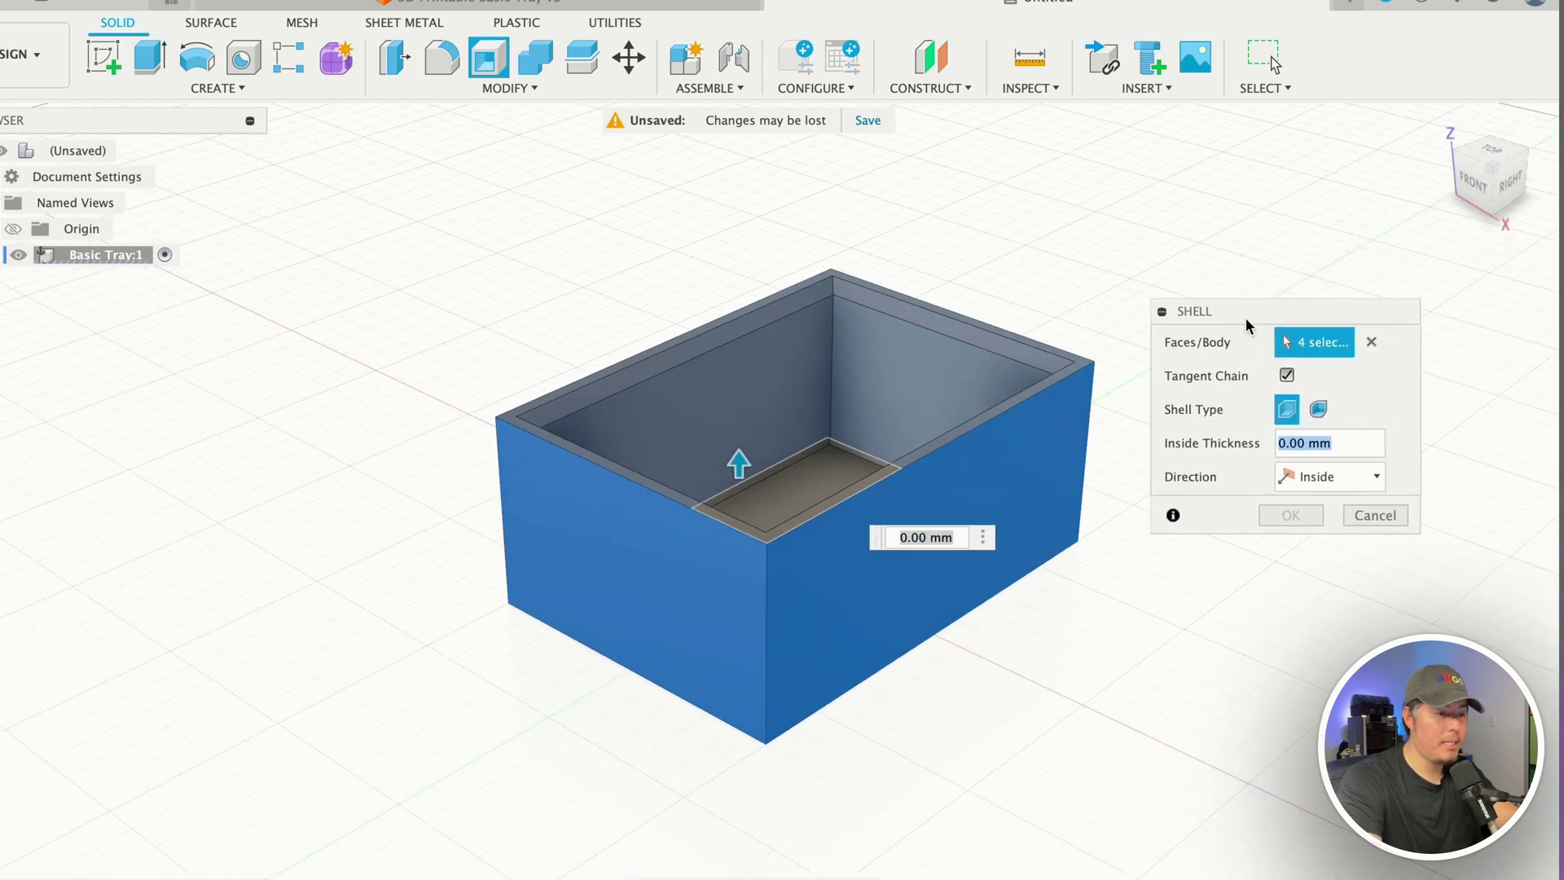
{"action": "left_click", "coordinate": [1287, 444]}
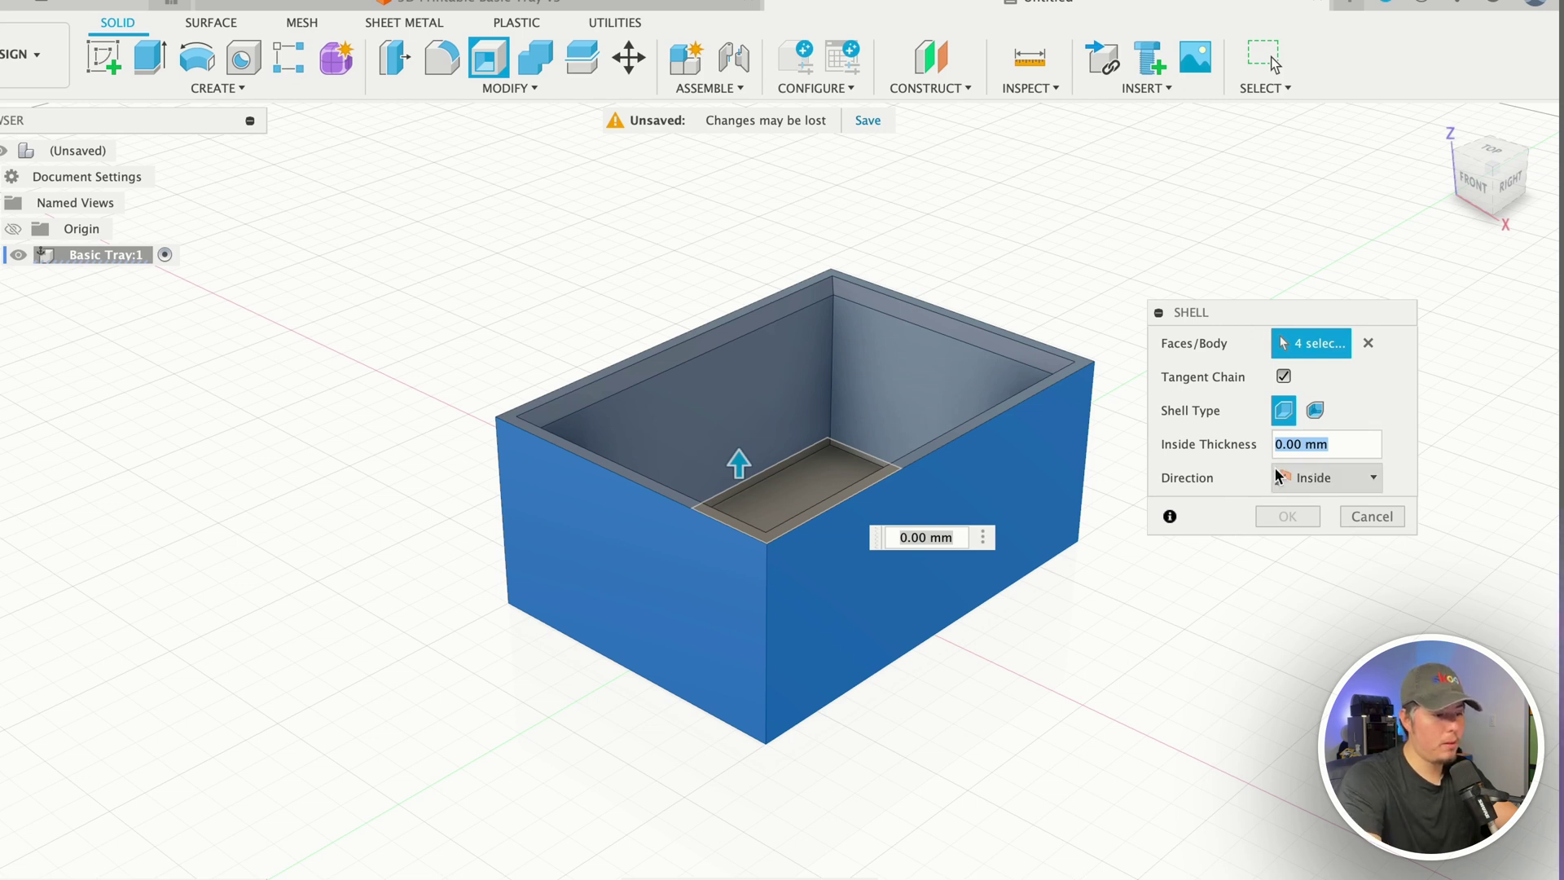
{"action": "type", "text": "1"}
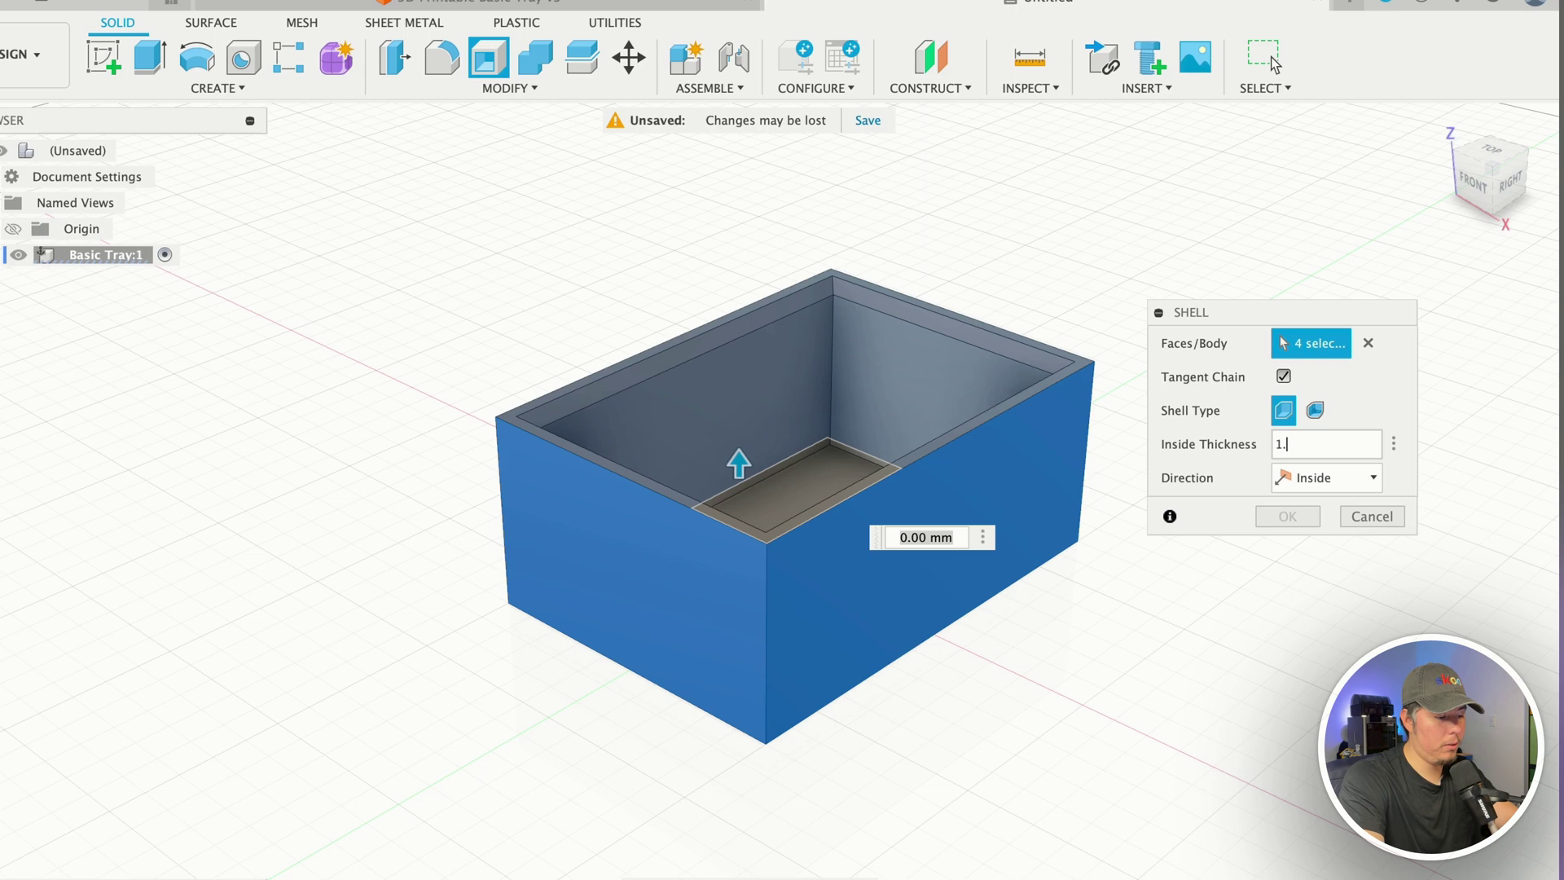
{"action": "type", "text": ".75"}
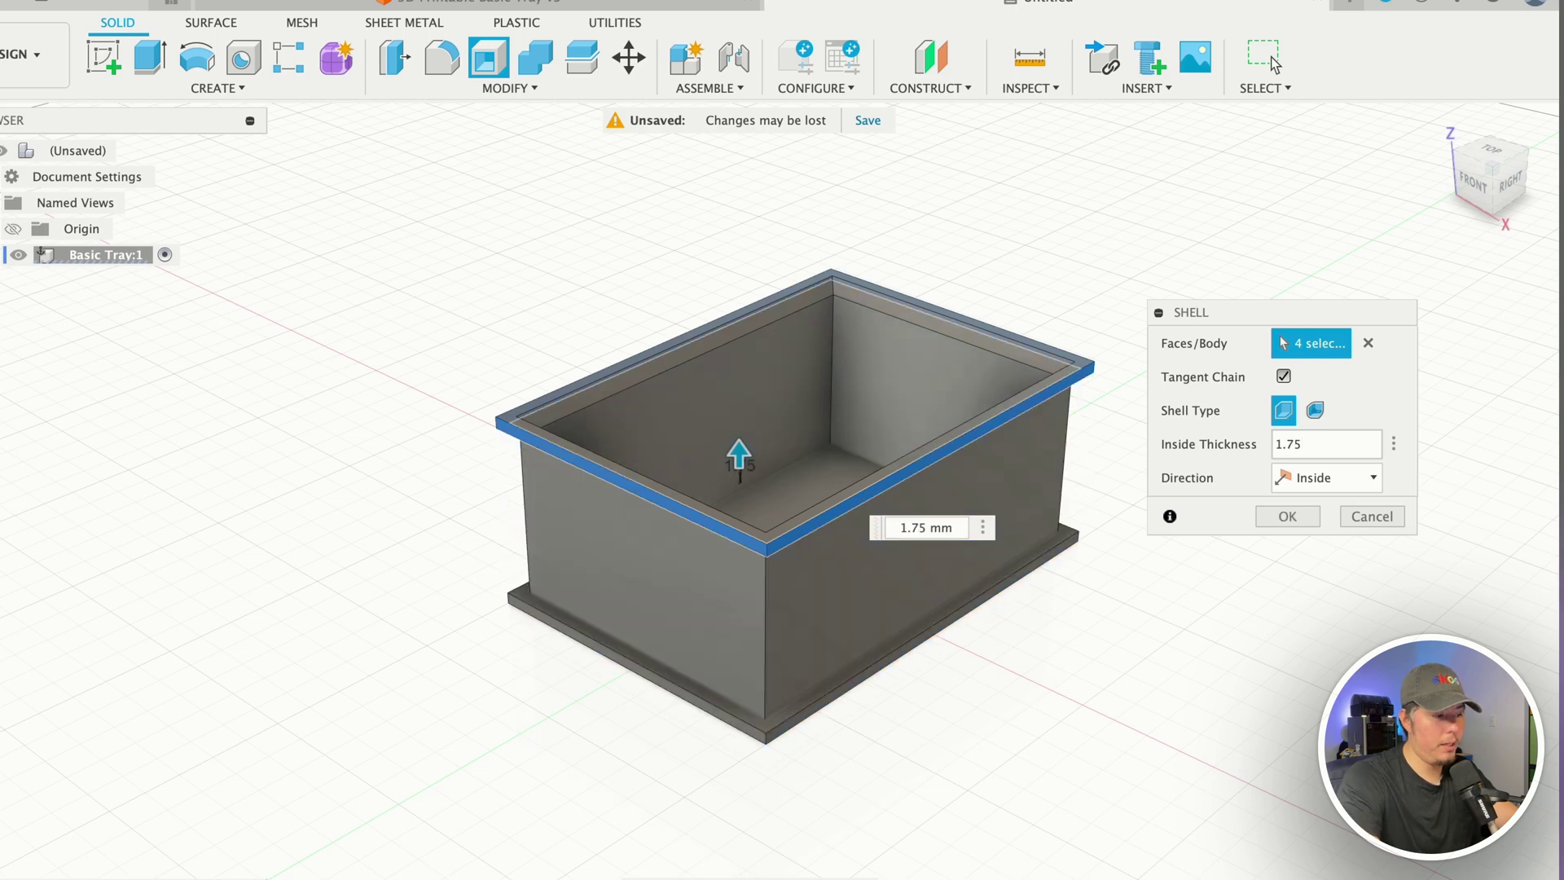
{"action": "key", "text": "Return"}
View the tray from below, zoom to its corner and start a sketch on the floor face
{"action": "middle_click_drag", "start_coordinate": [533, 706], "coordinate": [532, 608], "text": "shift"}
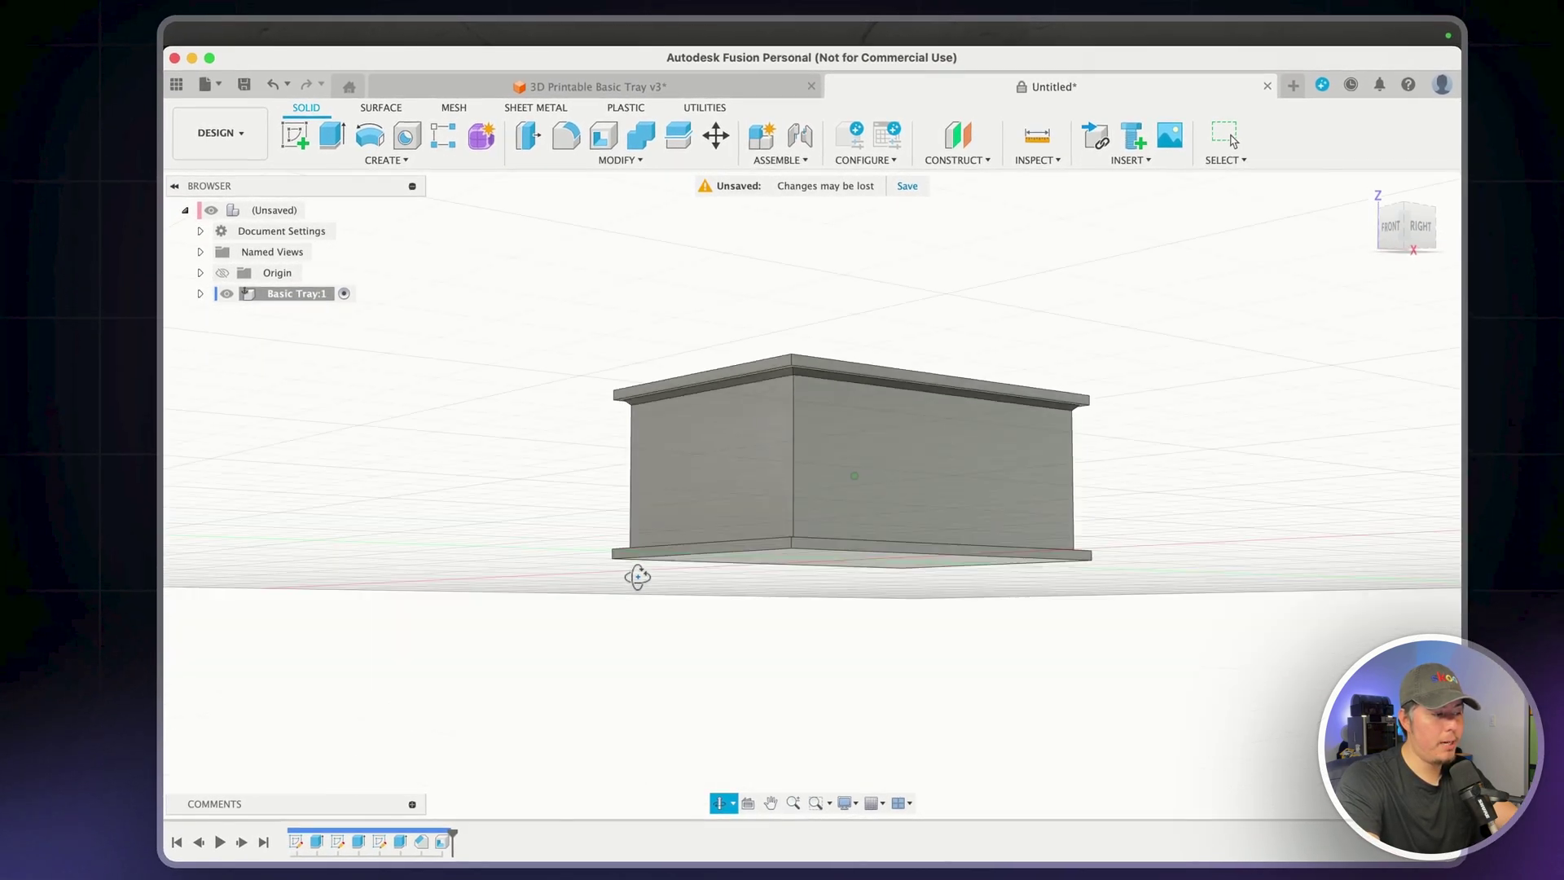
{"action": "middle_click_drag", "start_coordinate": [637, 577], "coordinate": [639, 632], "text": "shift"}
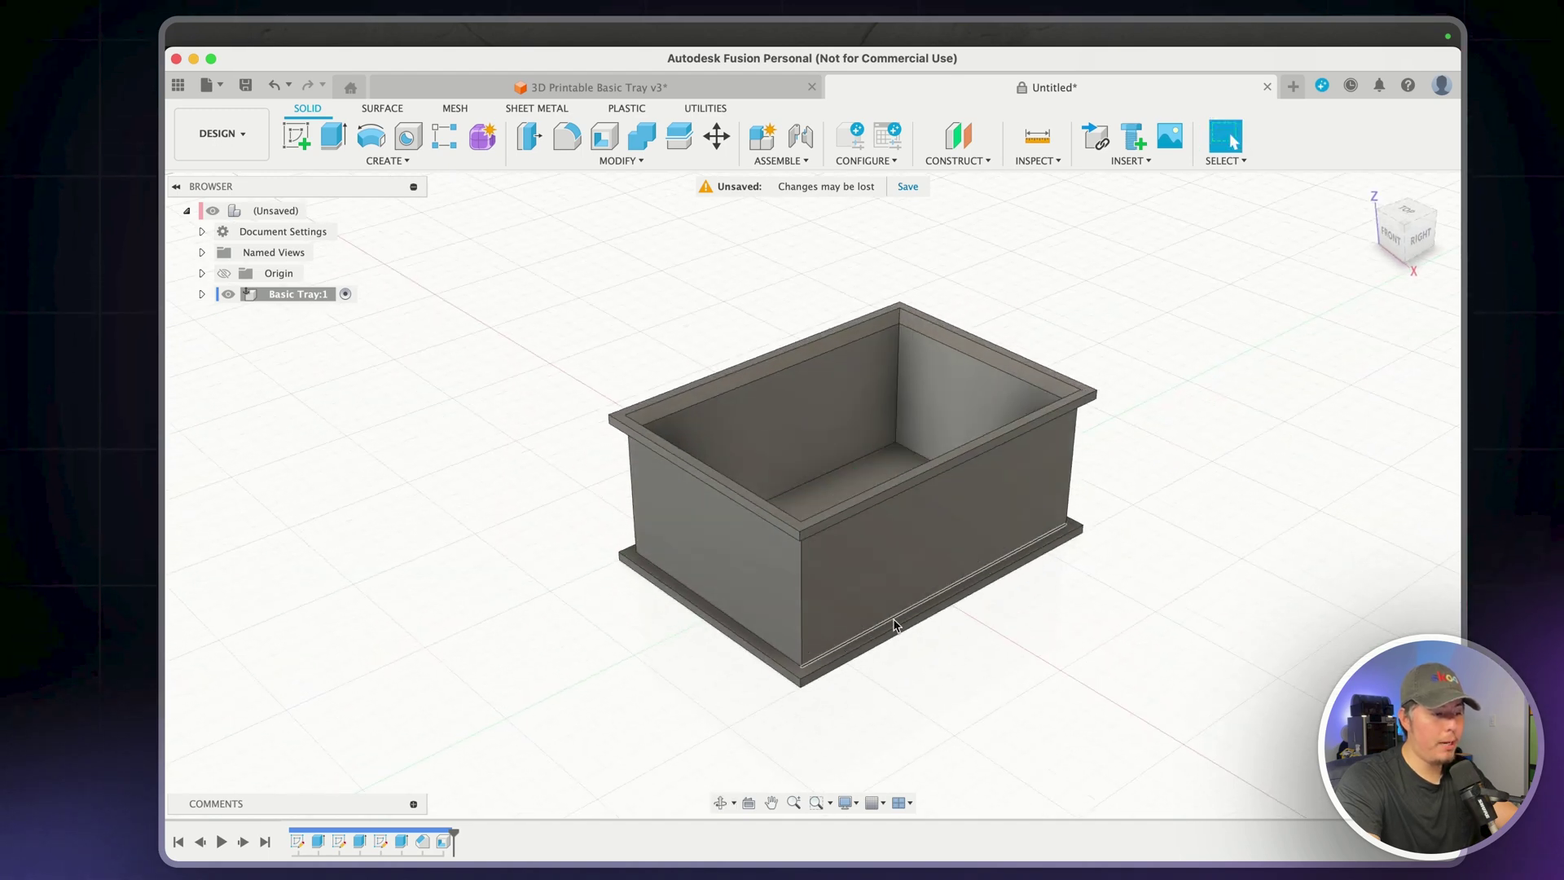
{"action": "scroll", "coordinate": [794, 681], "scroll_direction": "up", "scroll_amount": 3}
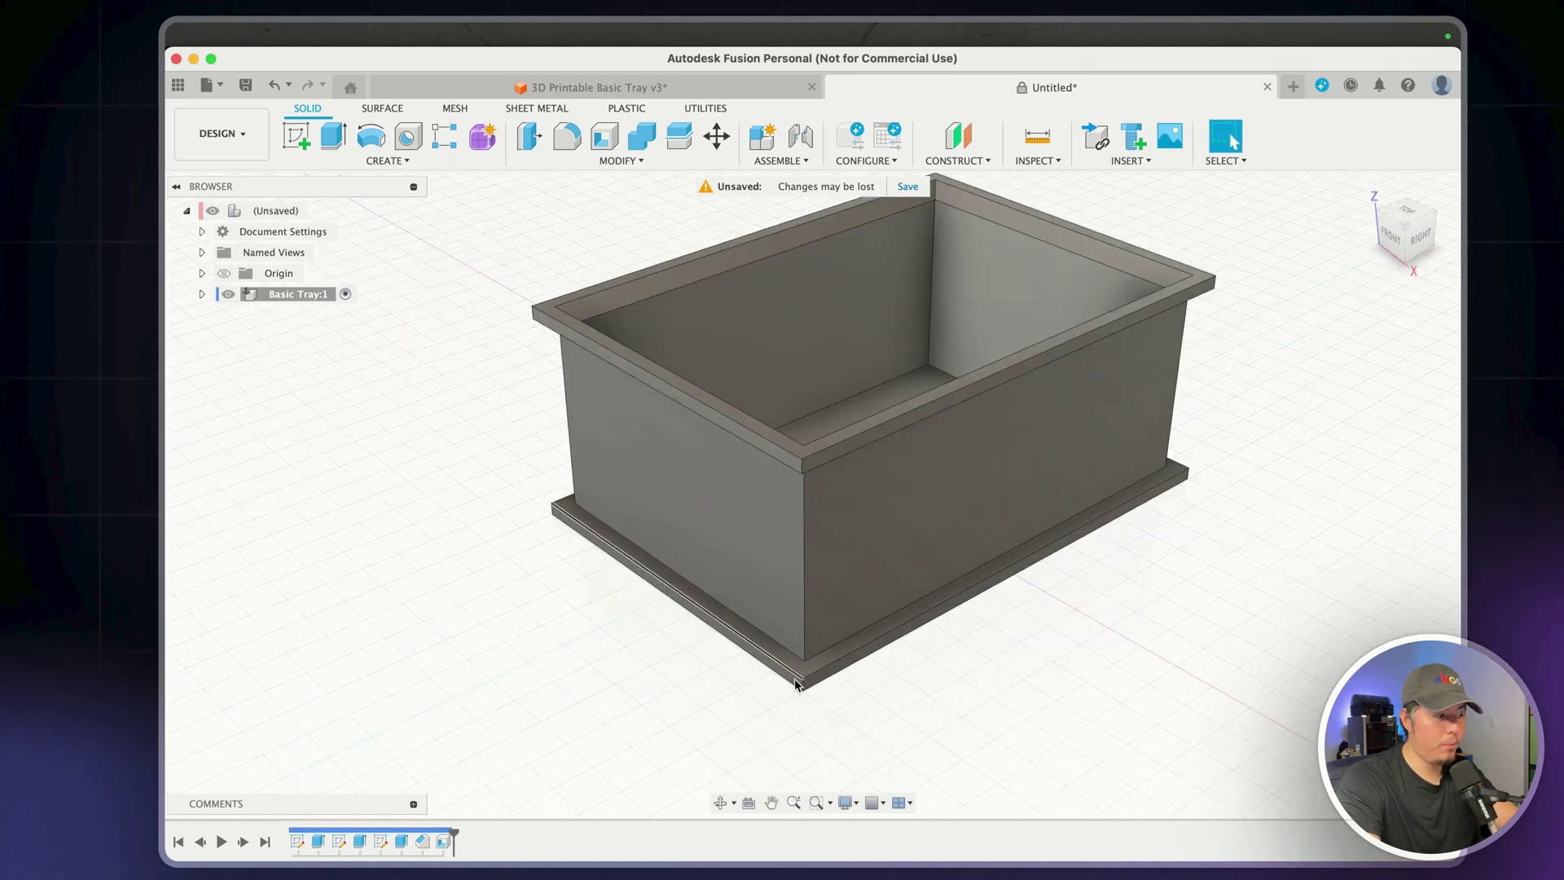
{"action": "scroll", "coordinate": [794, 678], "scroll_direction": "up", "scroll_amount": 5}
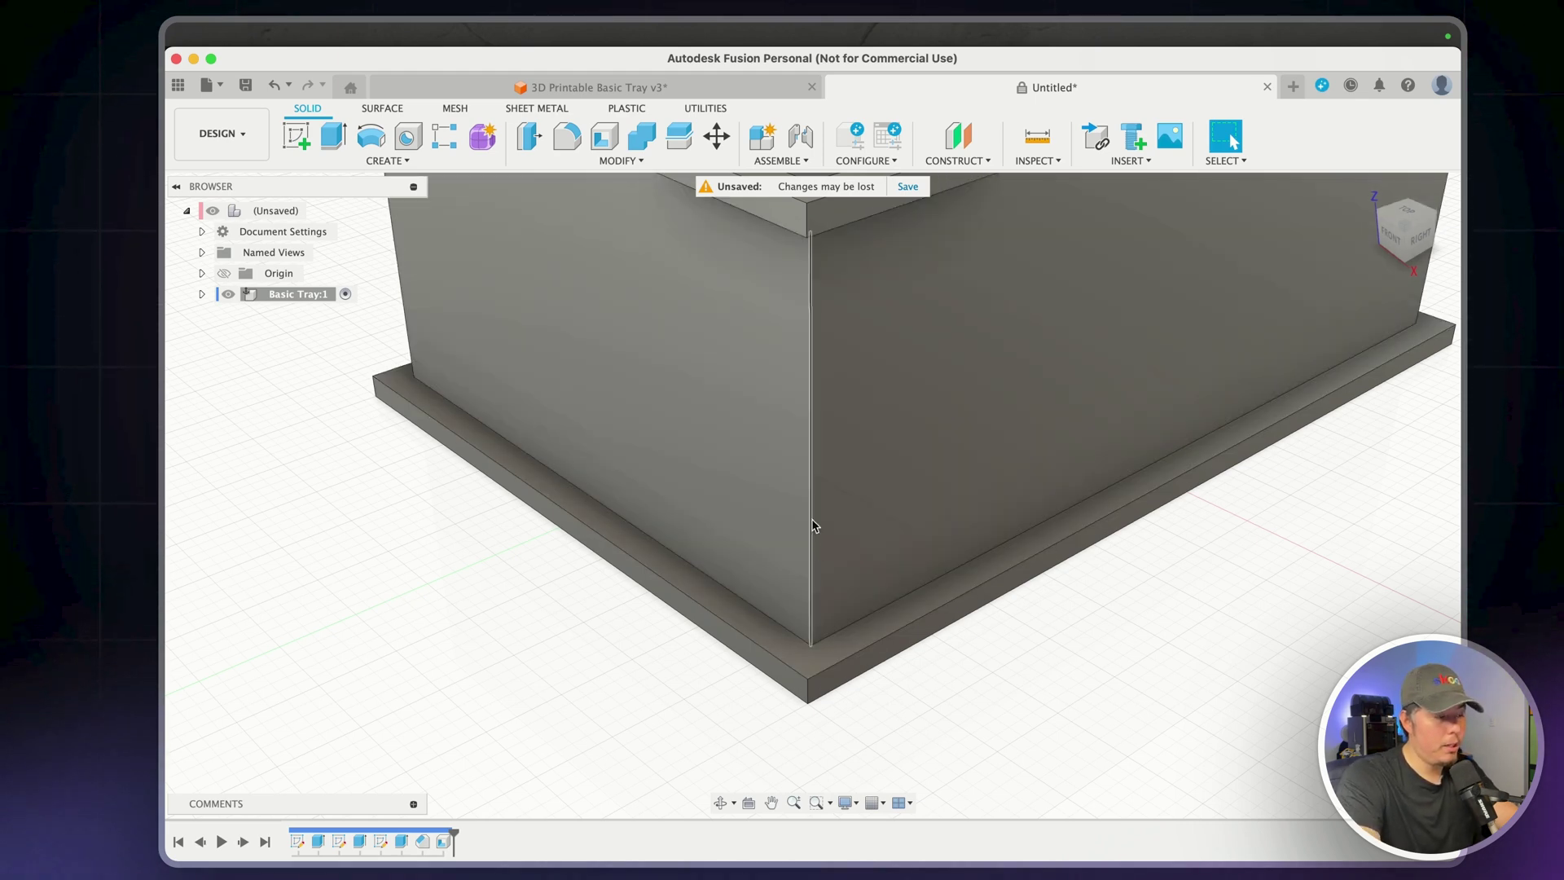
{"action": "left_click", "coordinate": [305, 141]}
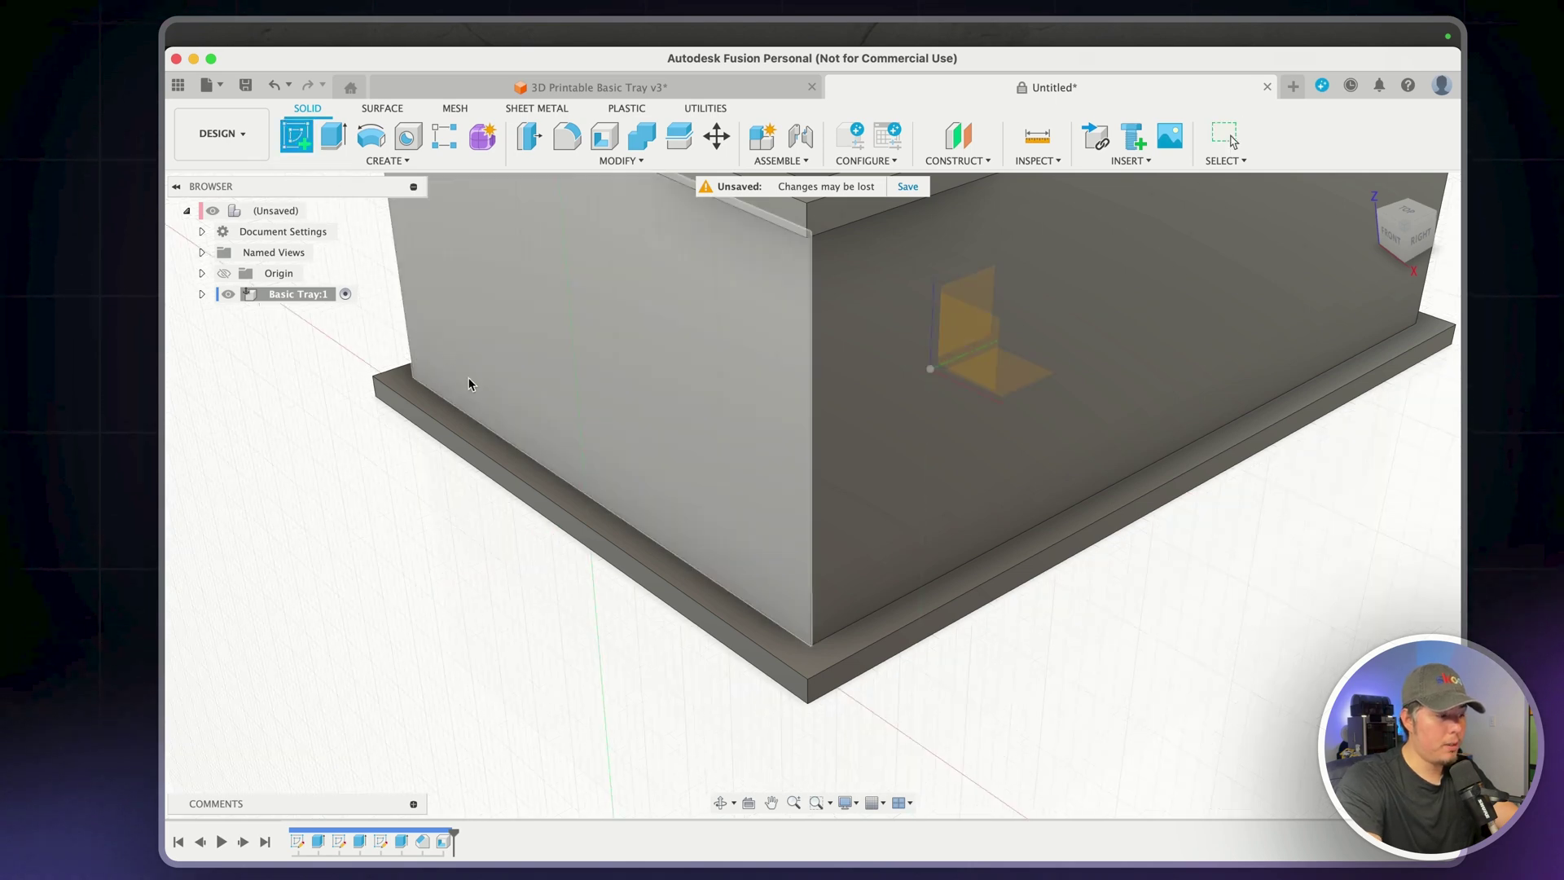
{"action": "left_click", "coordinate": [772, 635]}
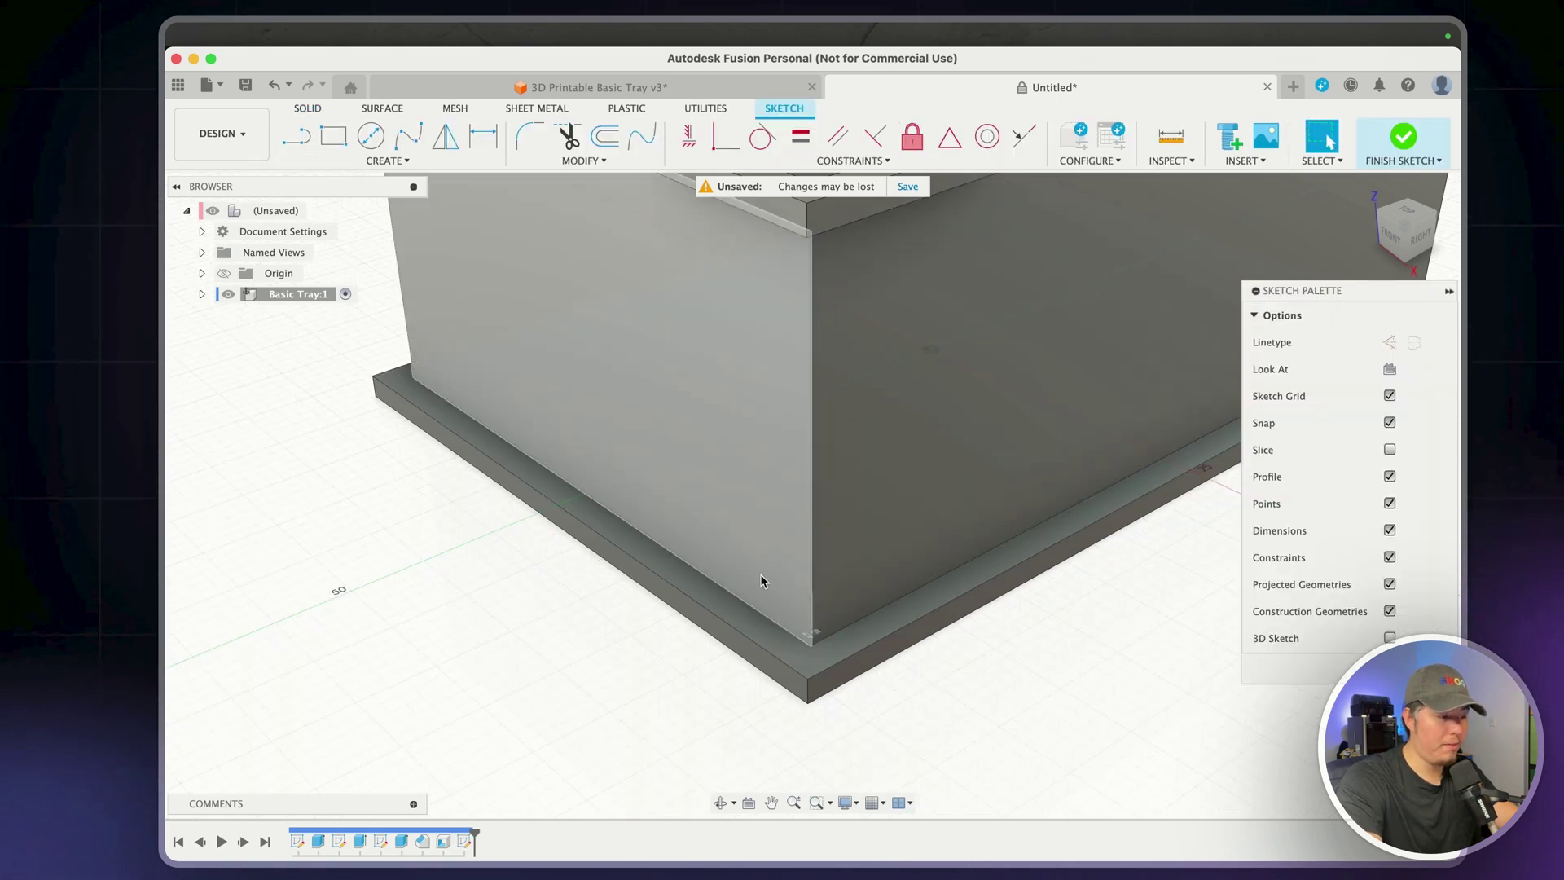
{"action": "mouse_move", "coordinate": [777, 540]}
{"action": "middle_mouse_down", "text": "shift"}
{"action": "mouse_move", "coordinate": [696, 556]}
{"action": "mouse_move", "coordinate": [710, 450]}
{"action": "middle_mouse_up", "text": "shift"}
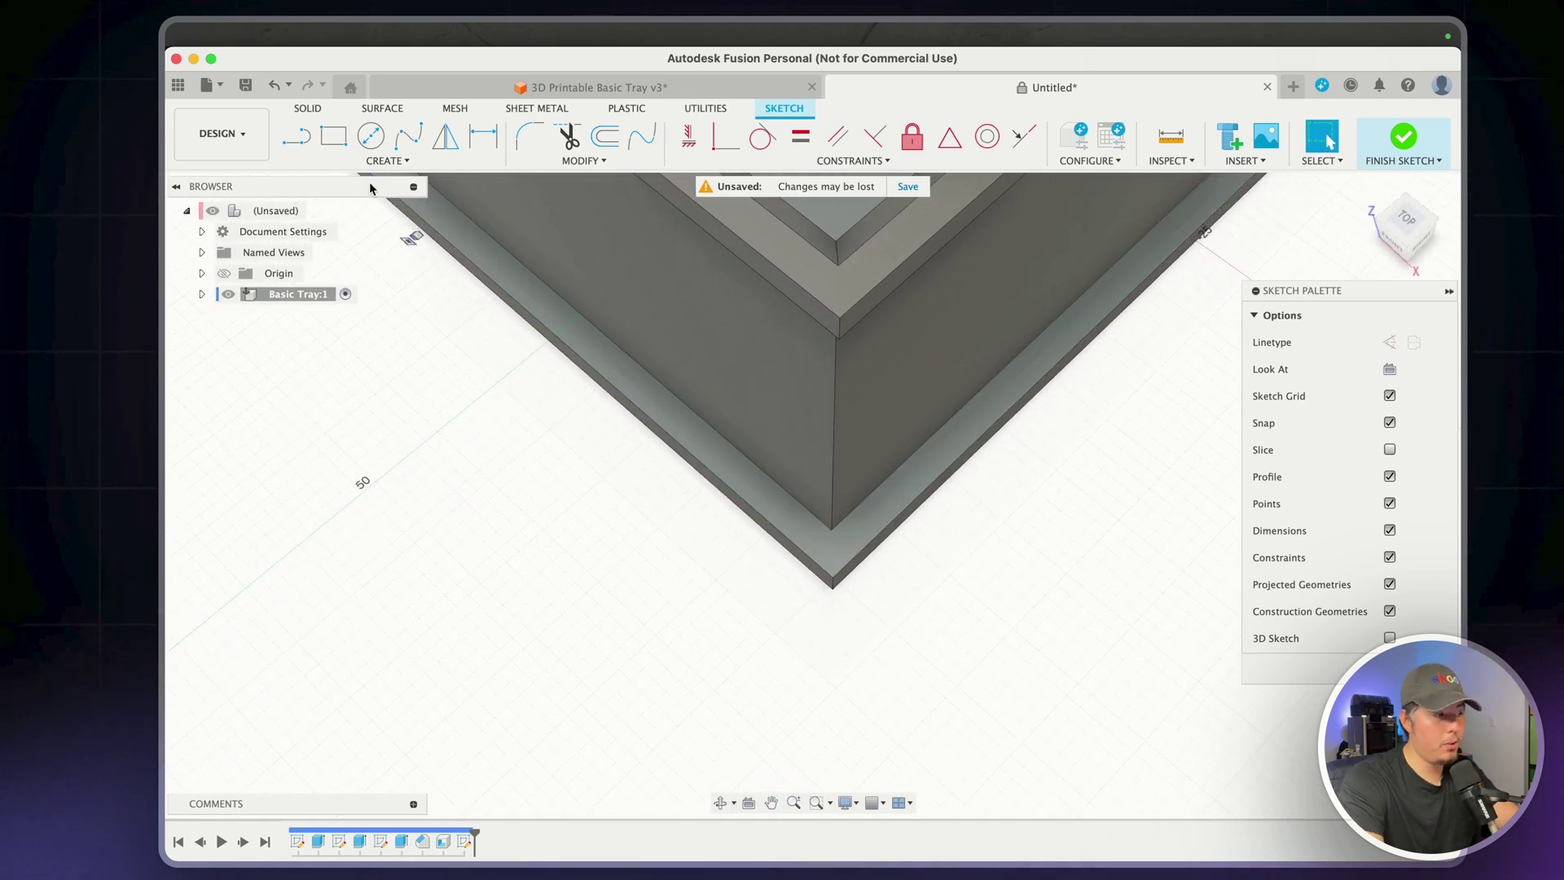
Draw three small two-point rectangles across the rim near the front corner
{"action": "left_click", "coordinate": [343, 151]}
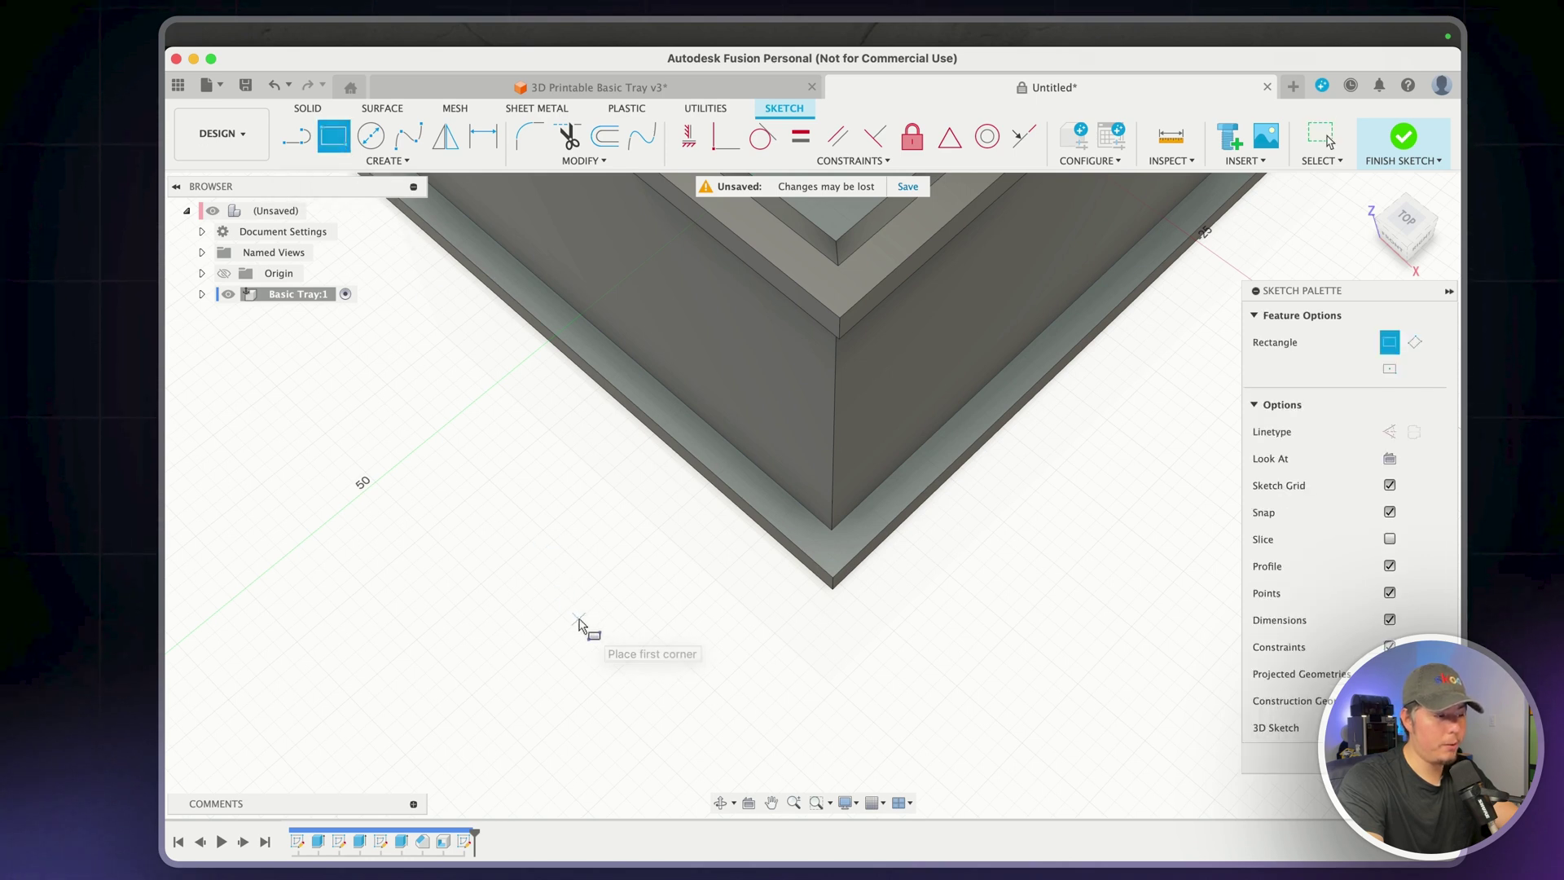
{"action": "left_click", "coordinate": [892, 474]}
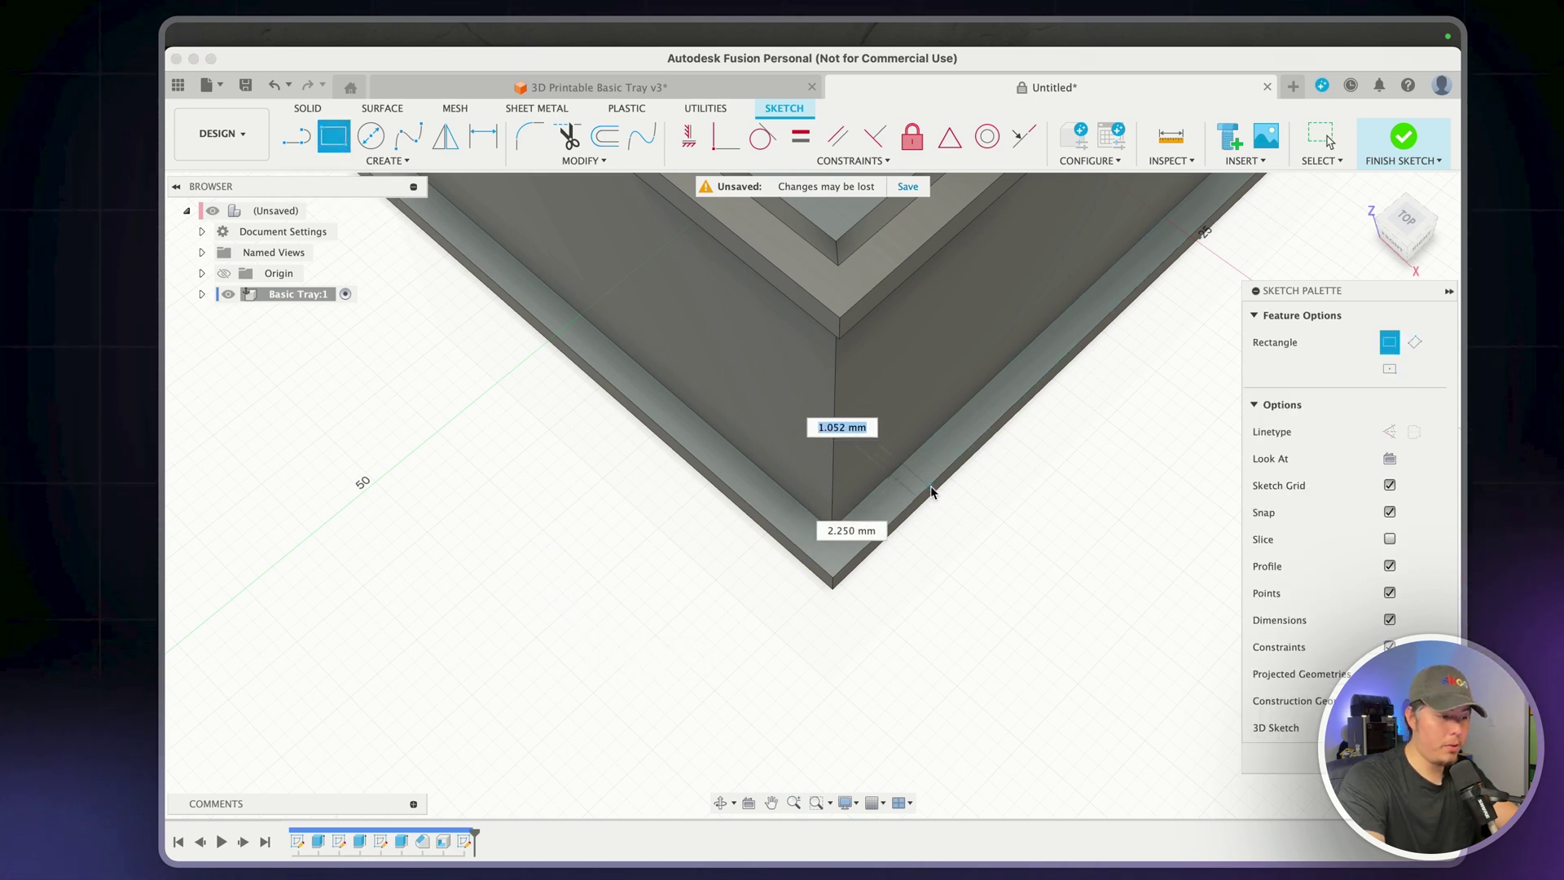
{"action": "left_click", "coordinate": [929, 490]}
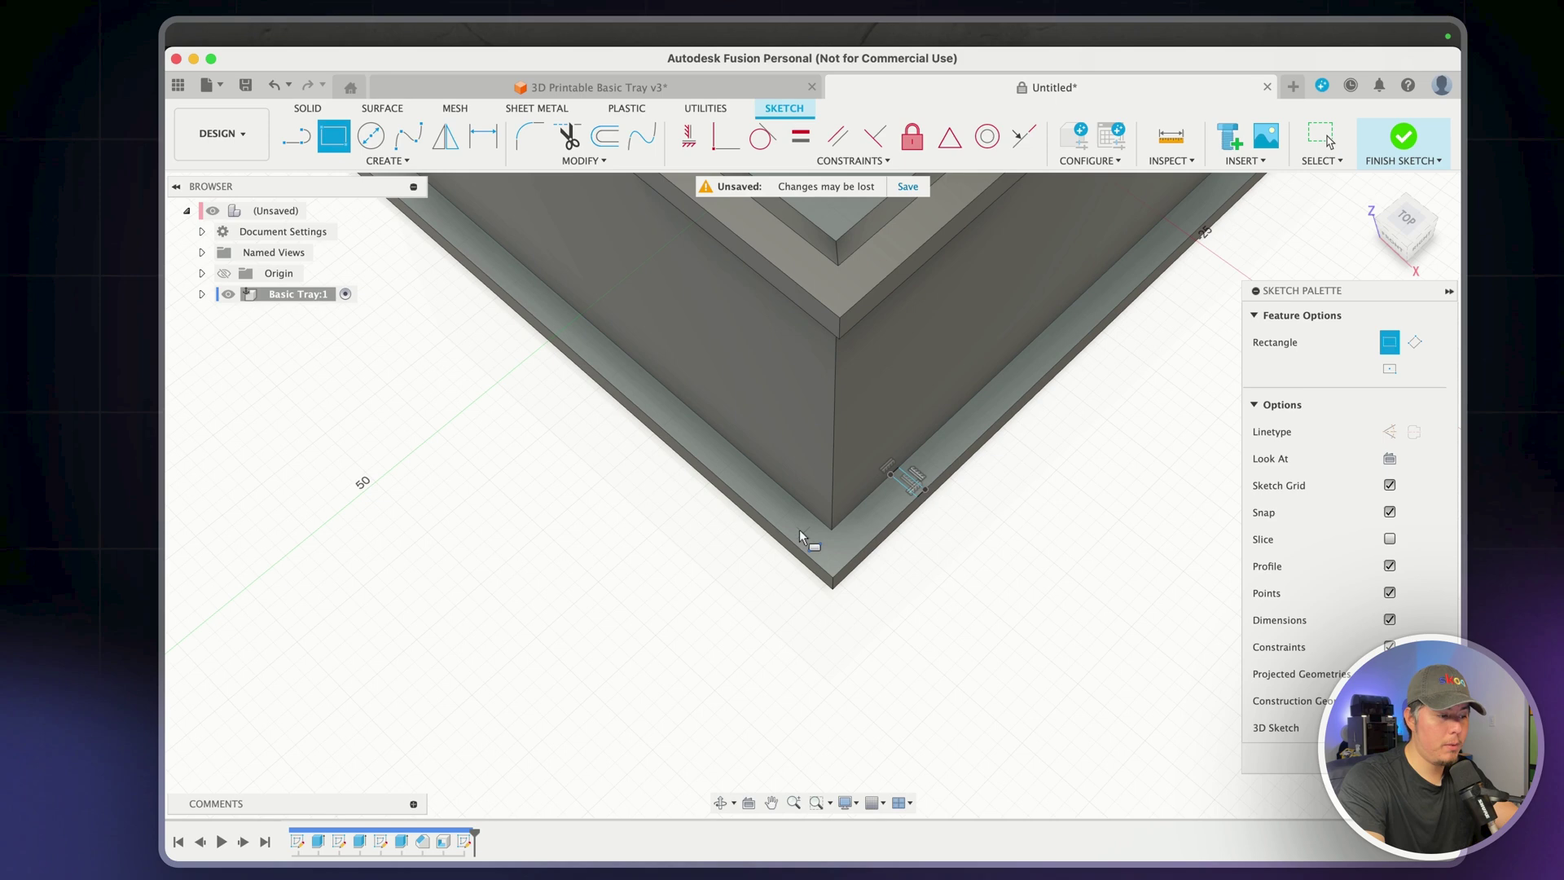
{"action": "left_click", "coordinate": [802, 522]}
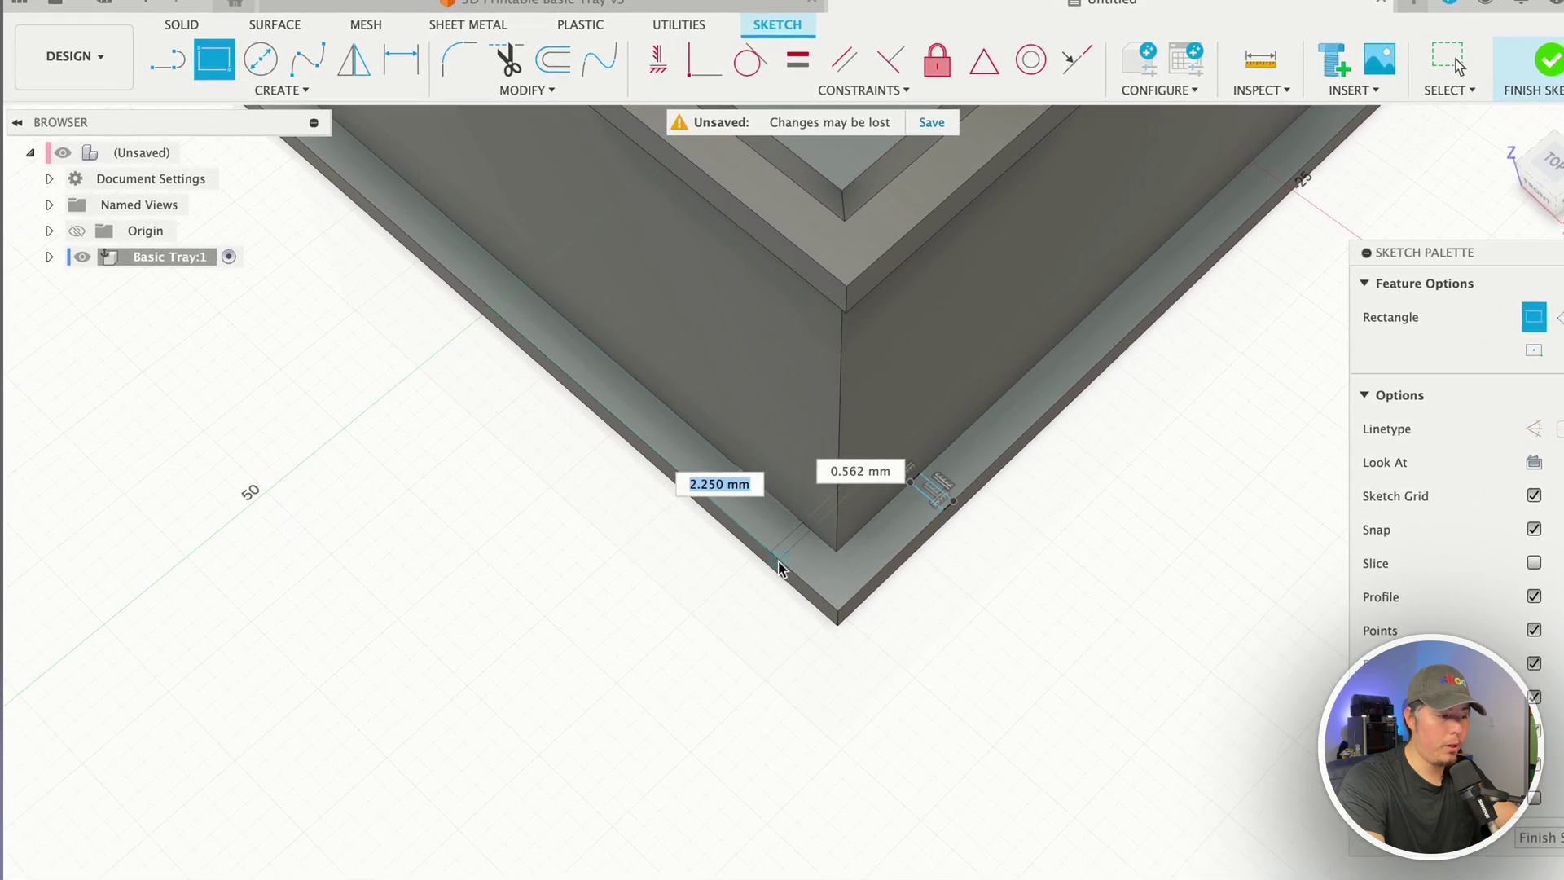
{"action": "left_click", "coordinate": [785, 564]}
{"action": "left_click", "coordinate": [761, 489]}
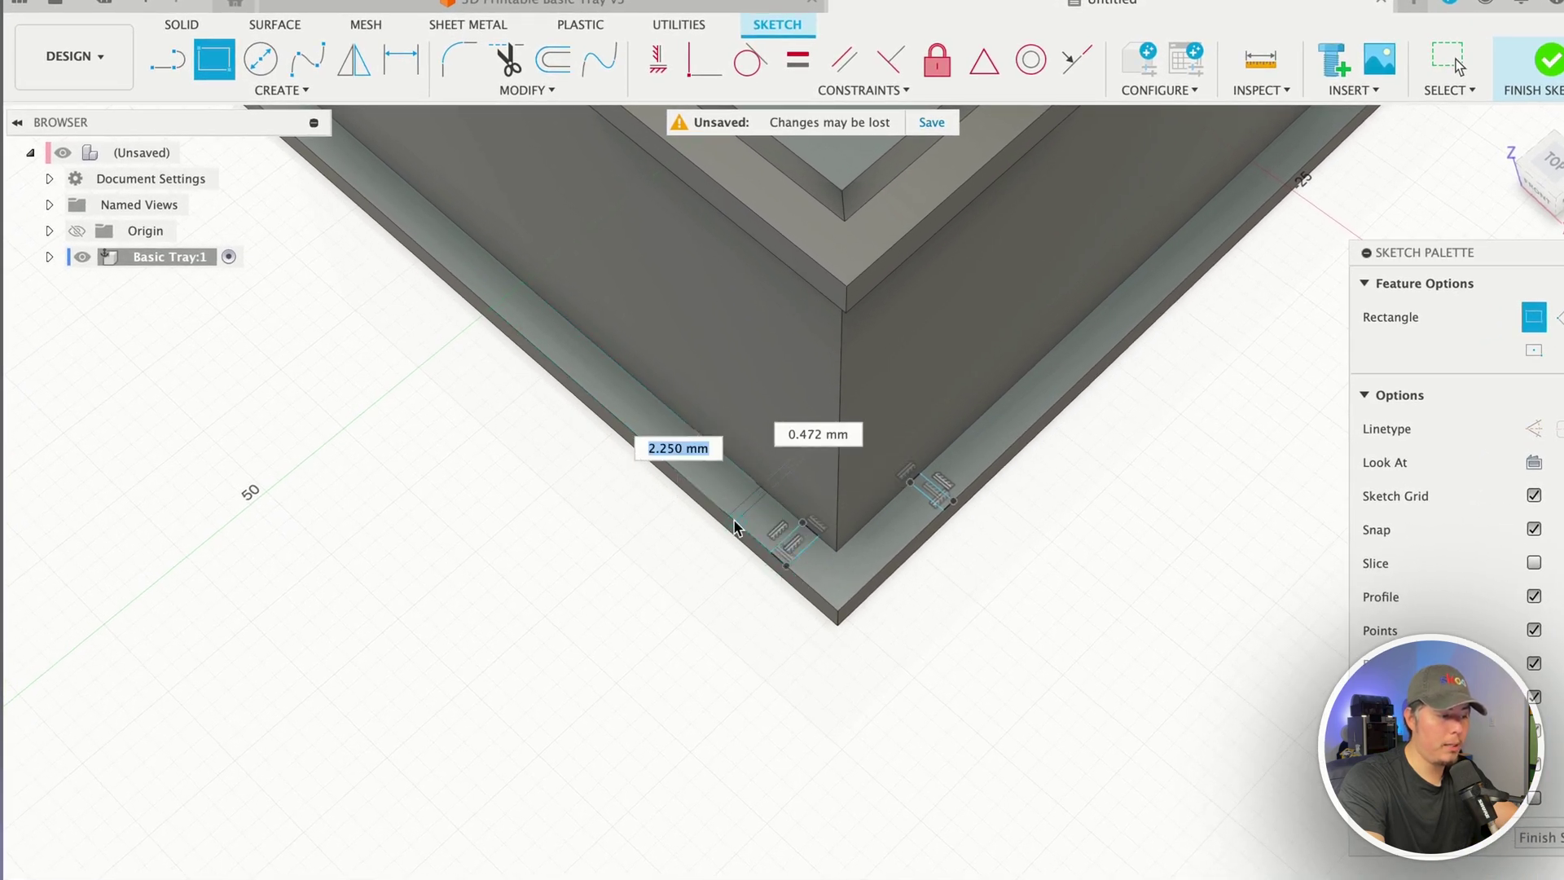
{"action": "left_click", "coordinate": [706, 501]}
Undo the misplaced left rectangle and redraw it further along the left rim
{"action": "scroll", "coordinate": [685, 496], "scroll_direction": "up", "scroll_amount": 4}
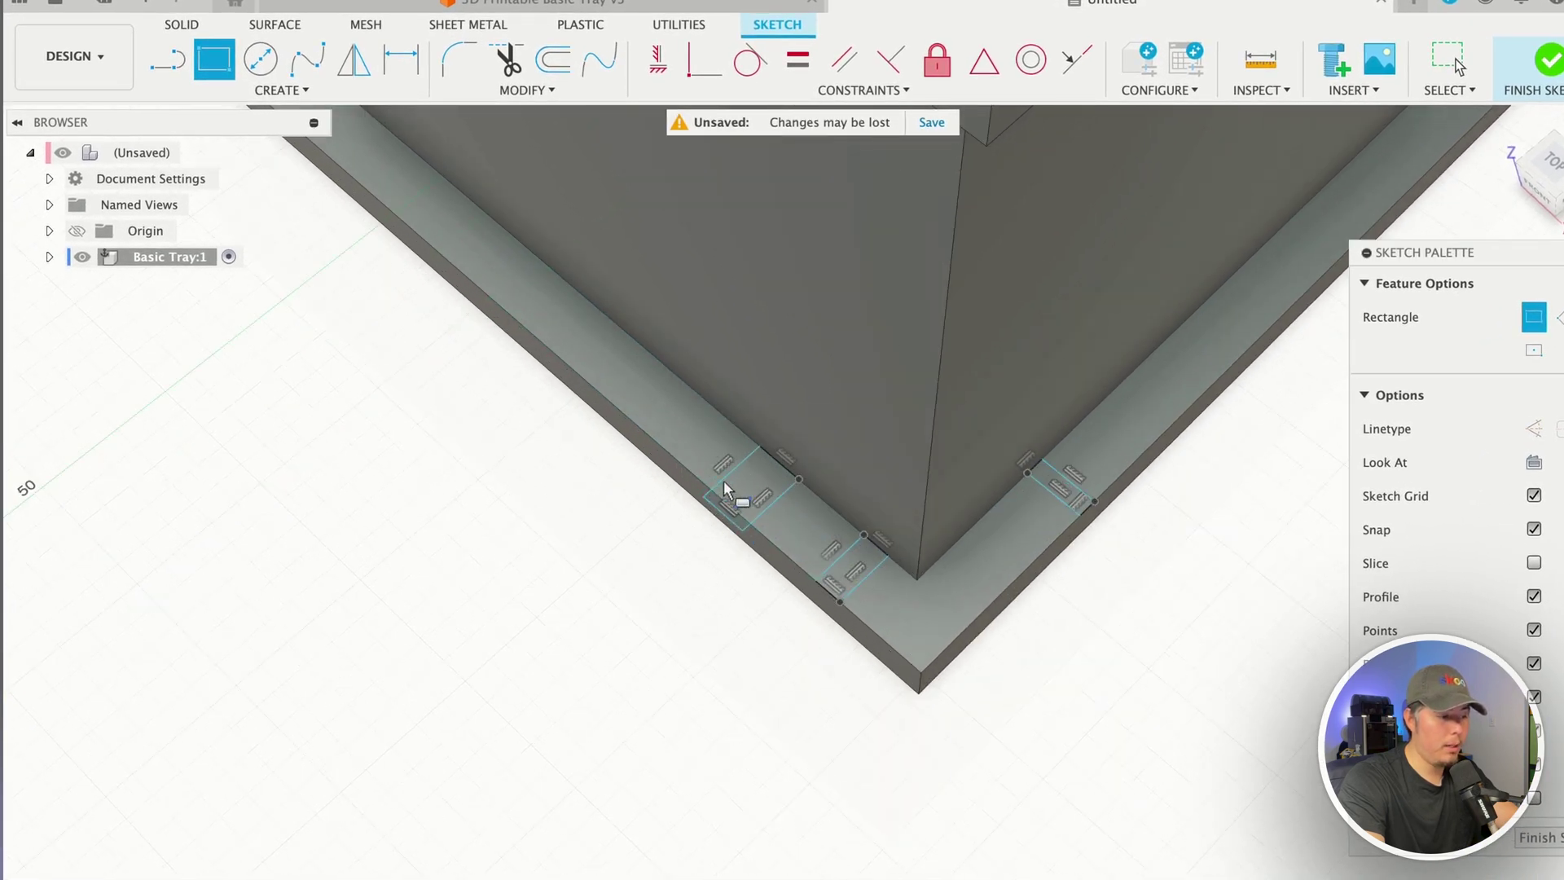
{"action": "key", "text": "Escape"}
{"action": "key", "text": "super+z"}
{"action": "key", "text": "r"}
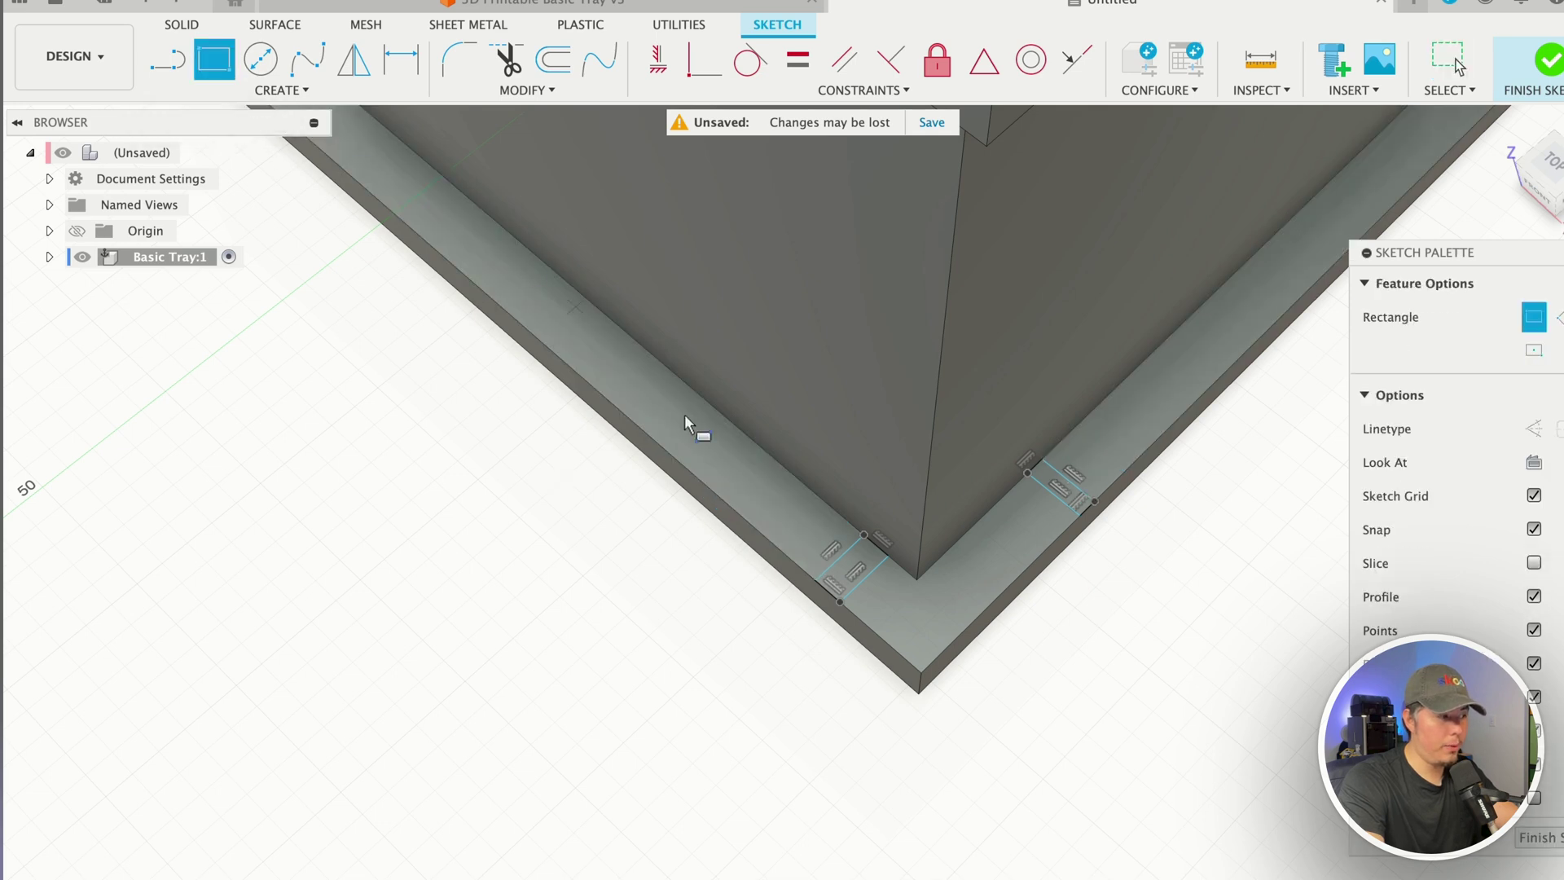
{"action": "left_click", "coordinate": [782, 466]}
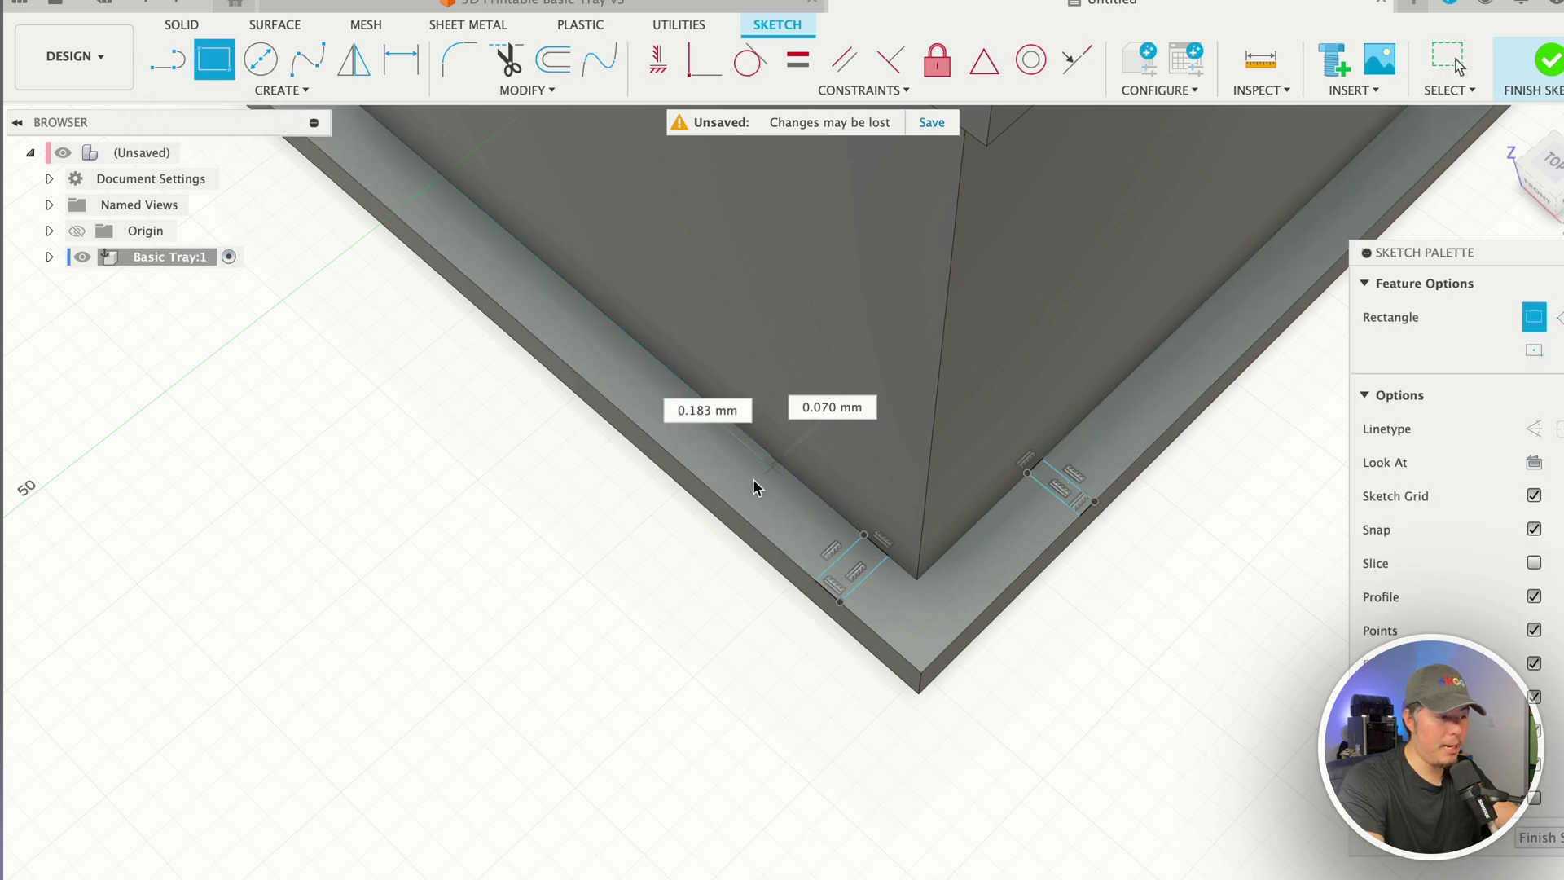
{"action": "left_click", "coordinate": [702, 483]}
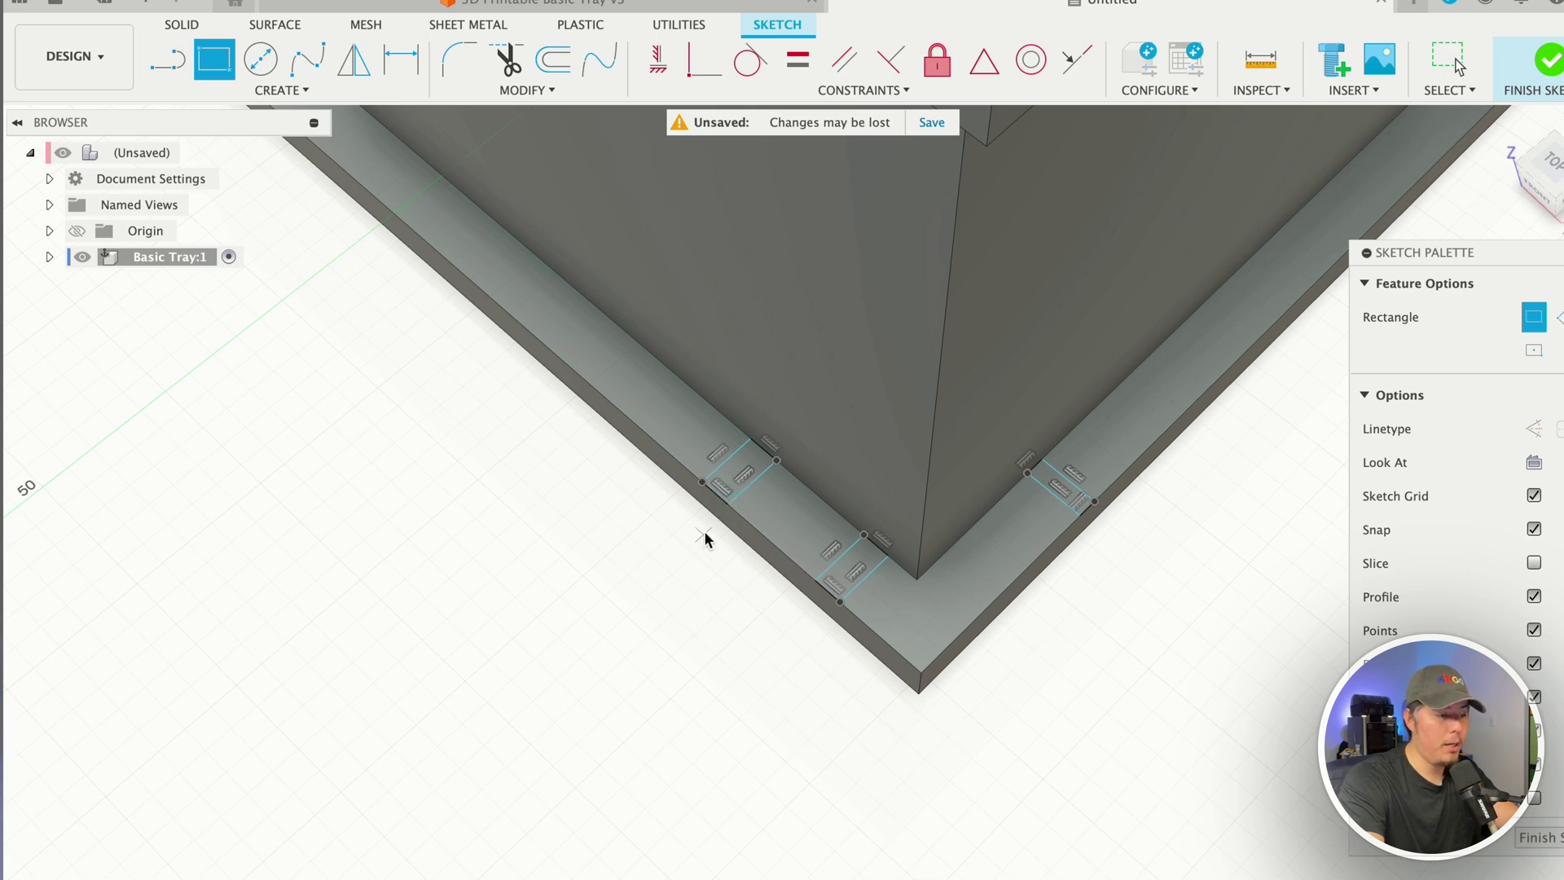
{"action": "middle_click_drag", "start_coordinate": [1046, 725], "coordinate": [918, 734]}
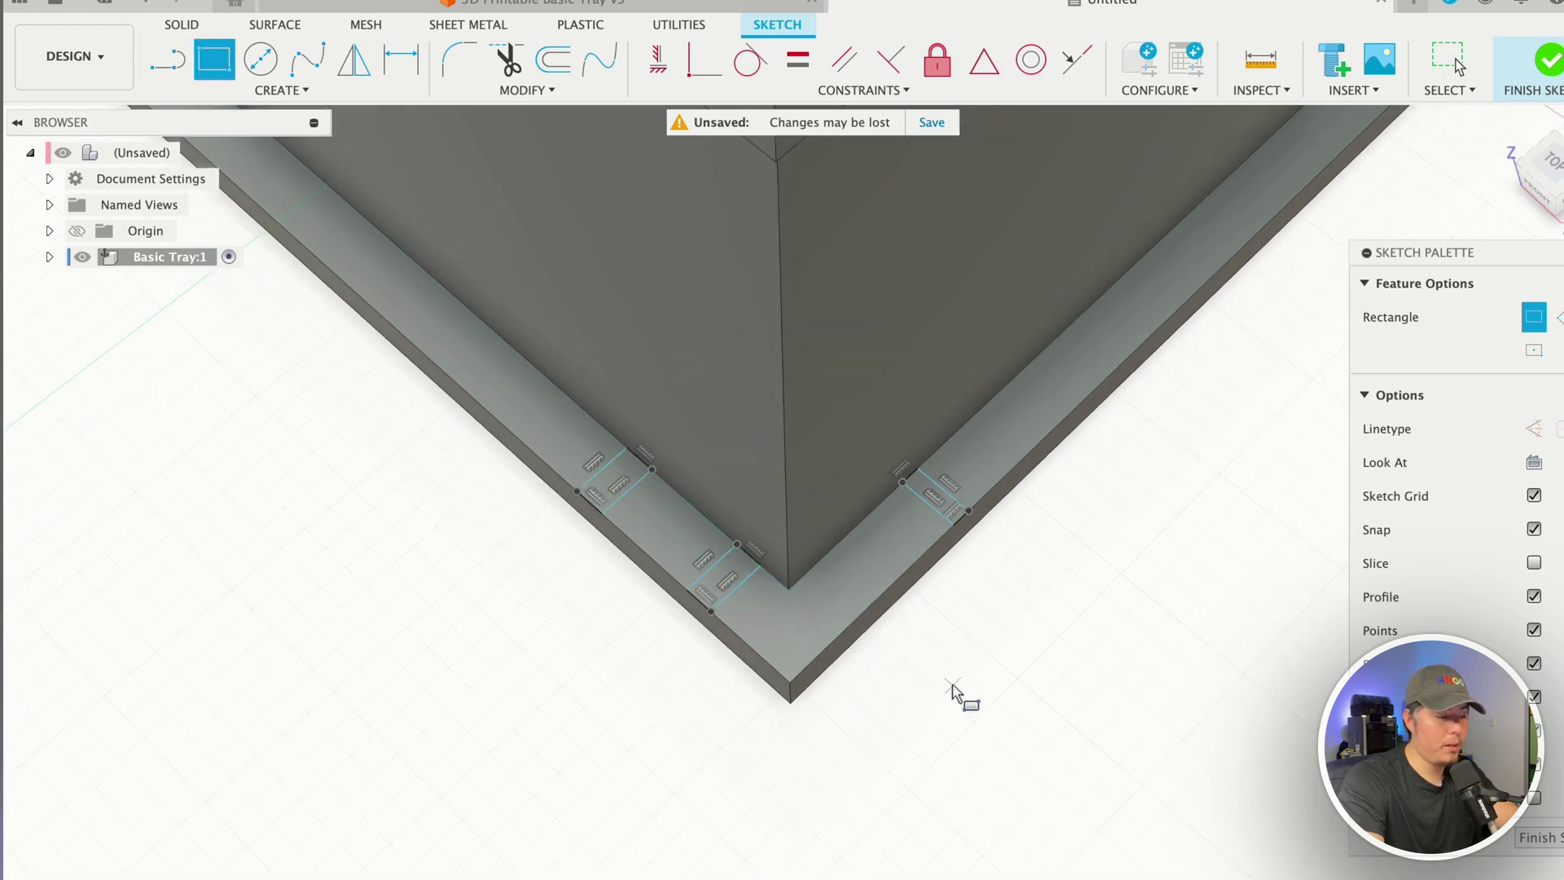
Dimension the right slot 1.2 mm wide and 5 mm from the tray corner
{"action": "key", "text": "d"}
{"action": "left_click", "coordinate": [924, 501]}
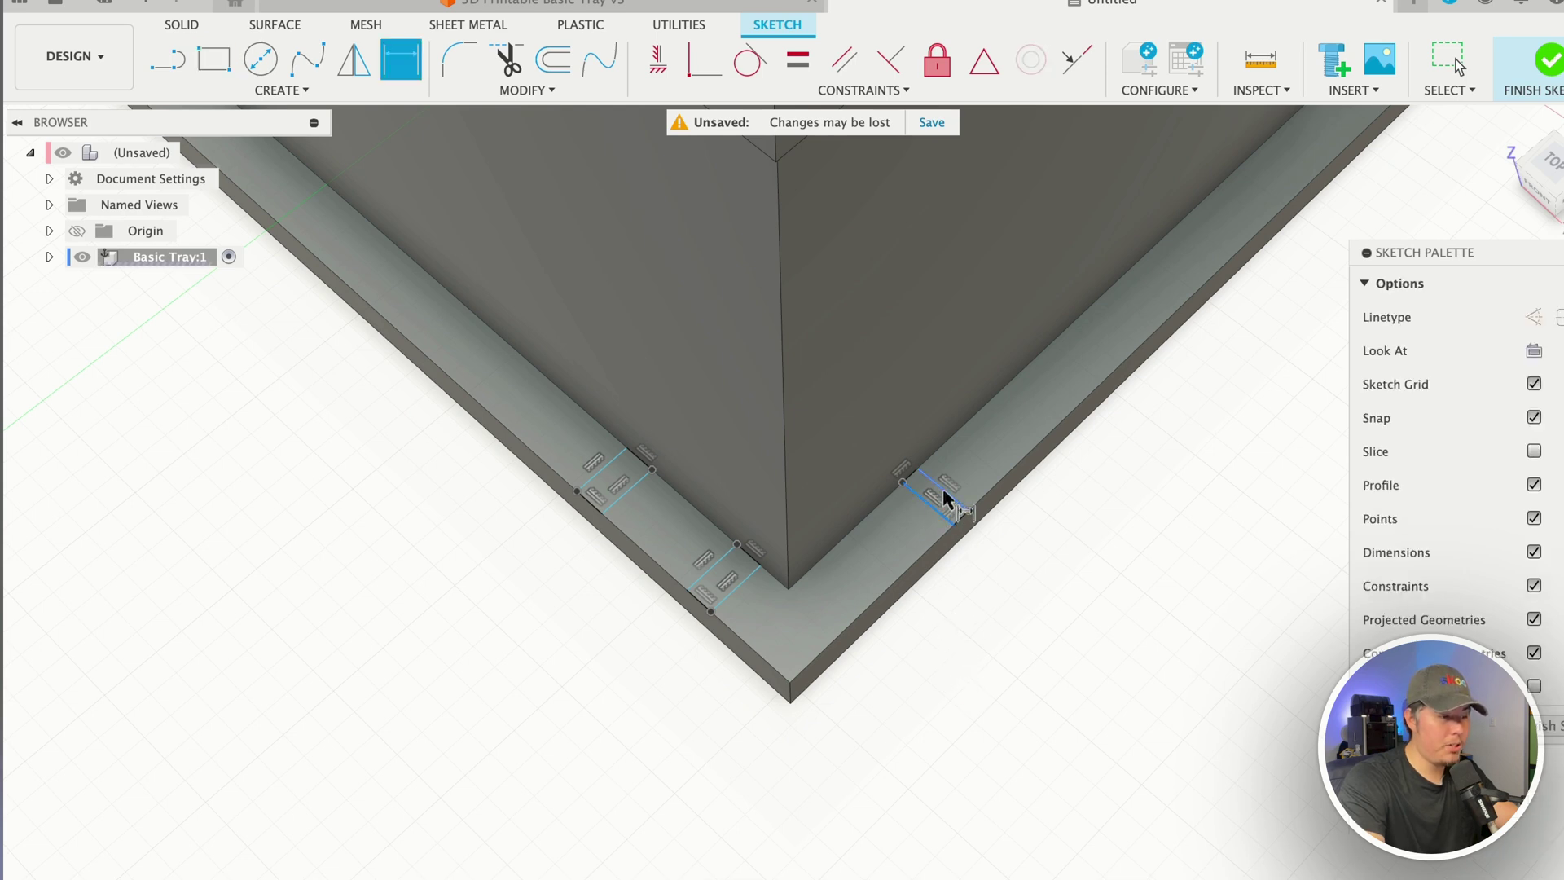
{"action": "left_click", "coordinate": [944, 491]}
{"action": "left_click", "coordinate": [1034, 562]}
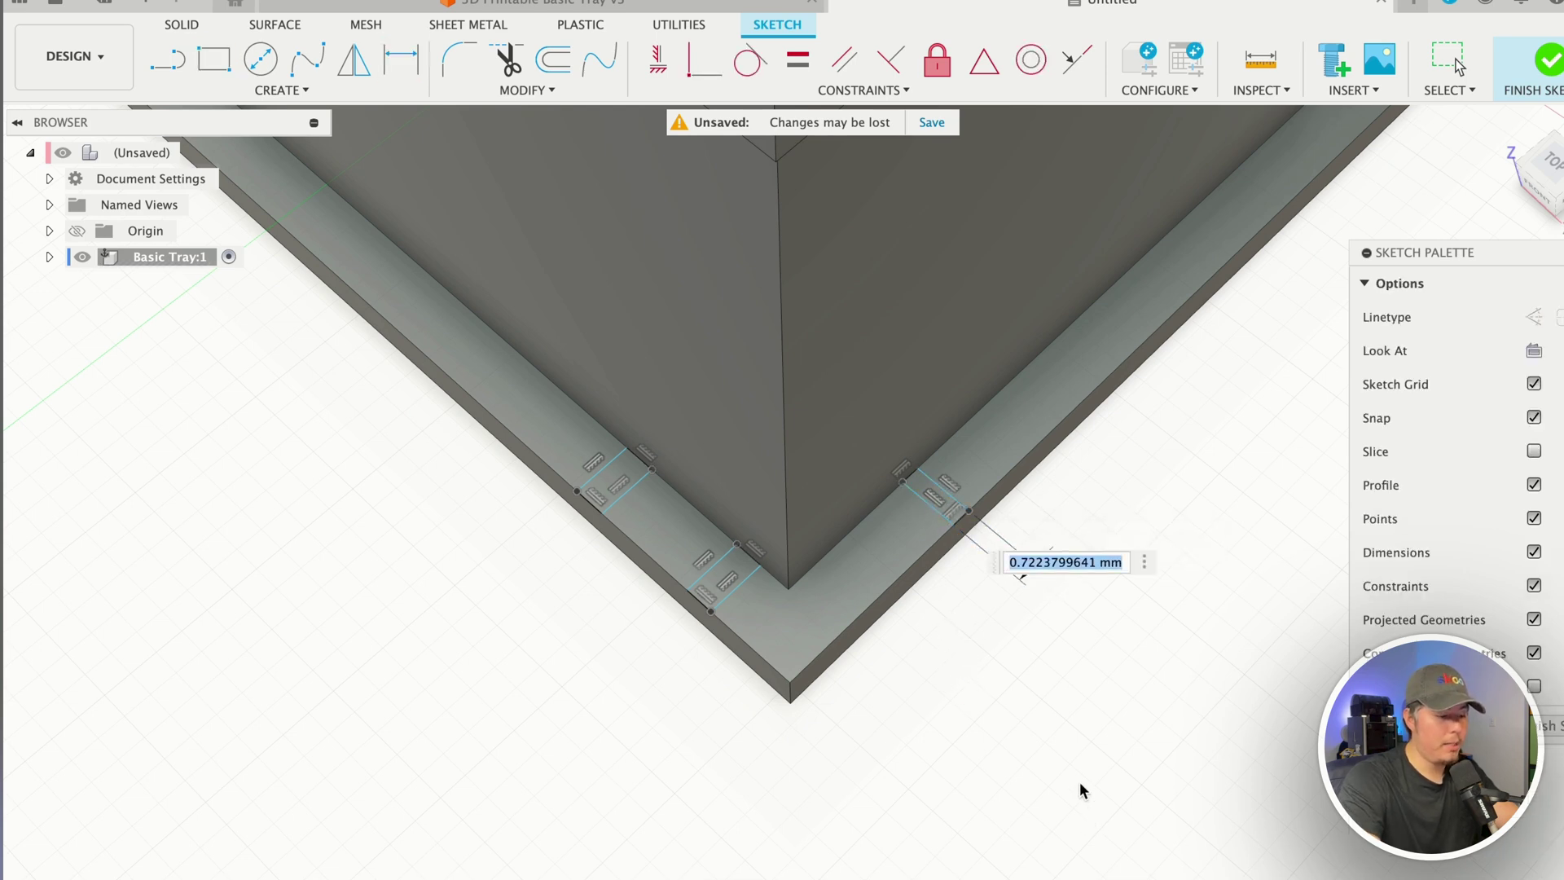
{"action": "type", "text": "1.2"}
{"action": "key", "text": "Return"}
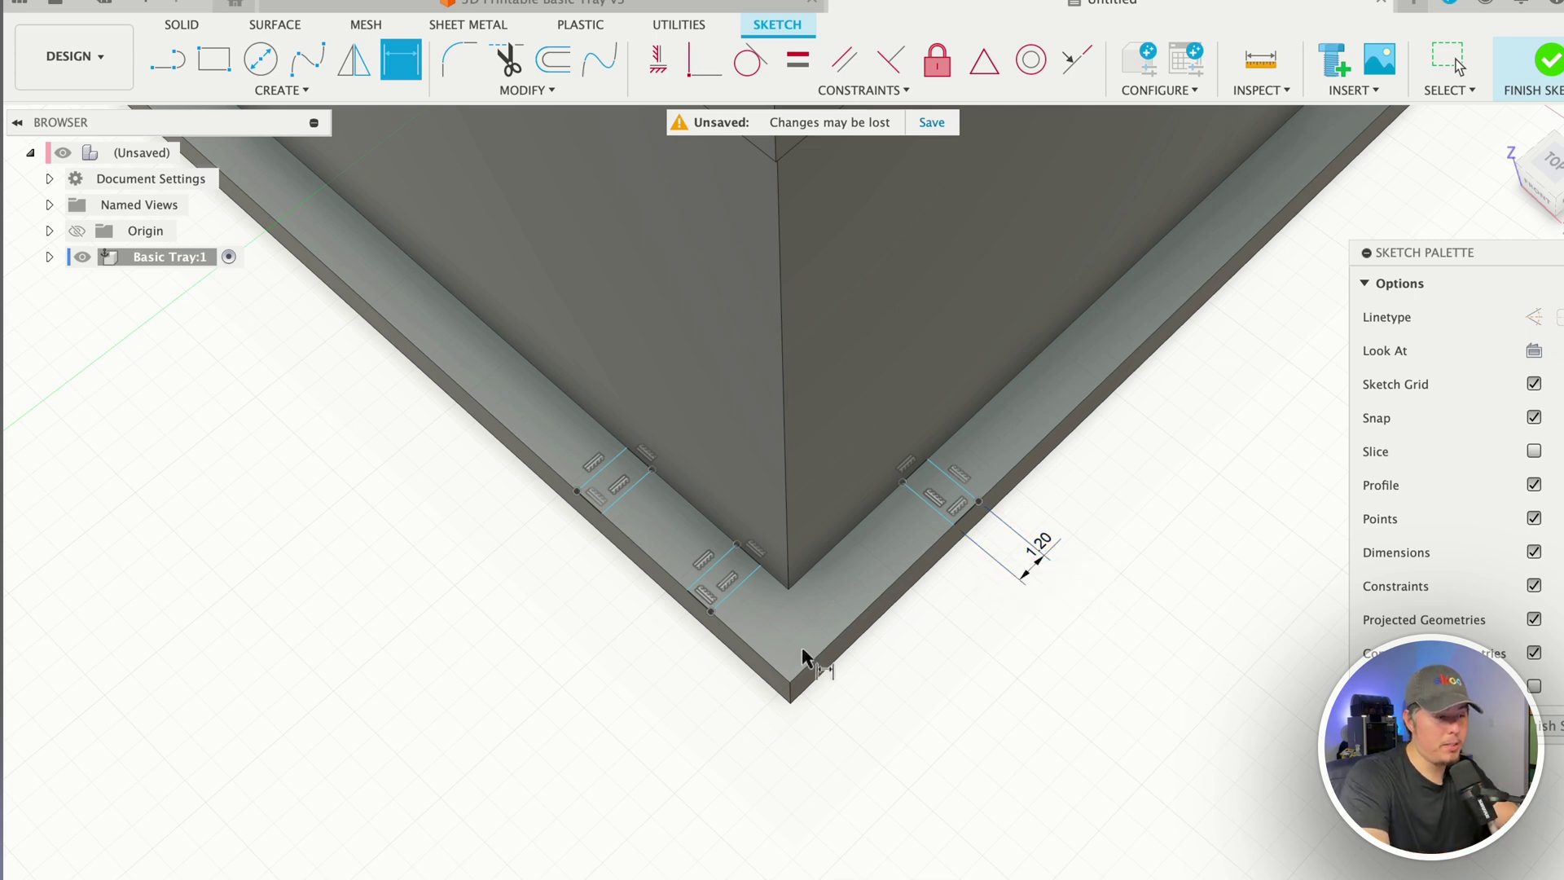
{"action": "left_click", "coordinate": [946, 519]}
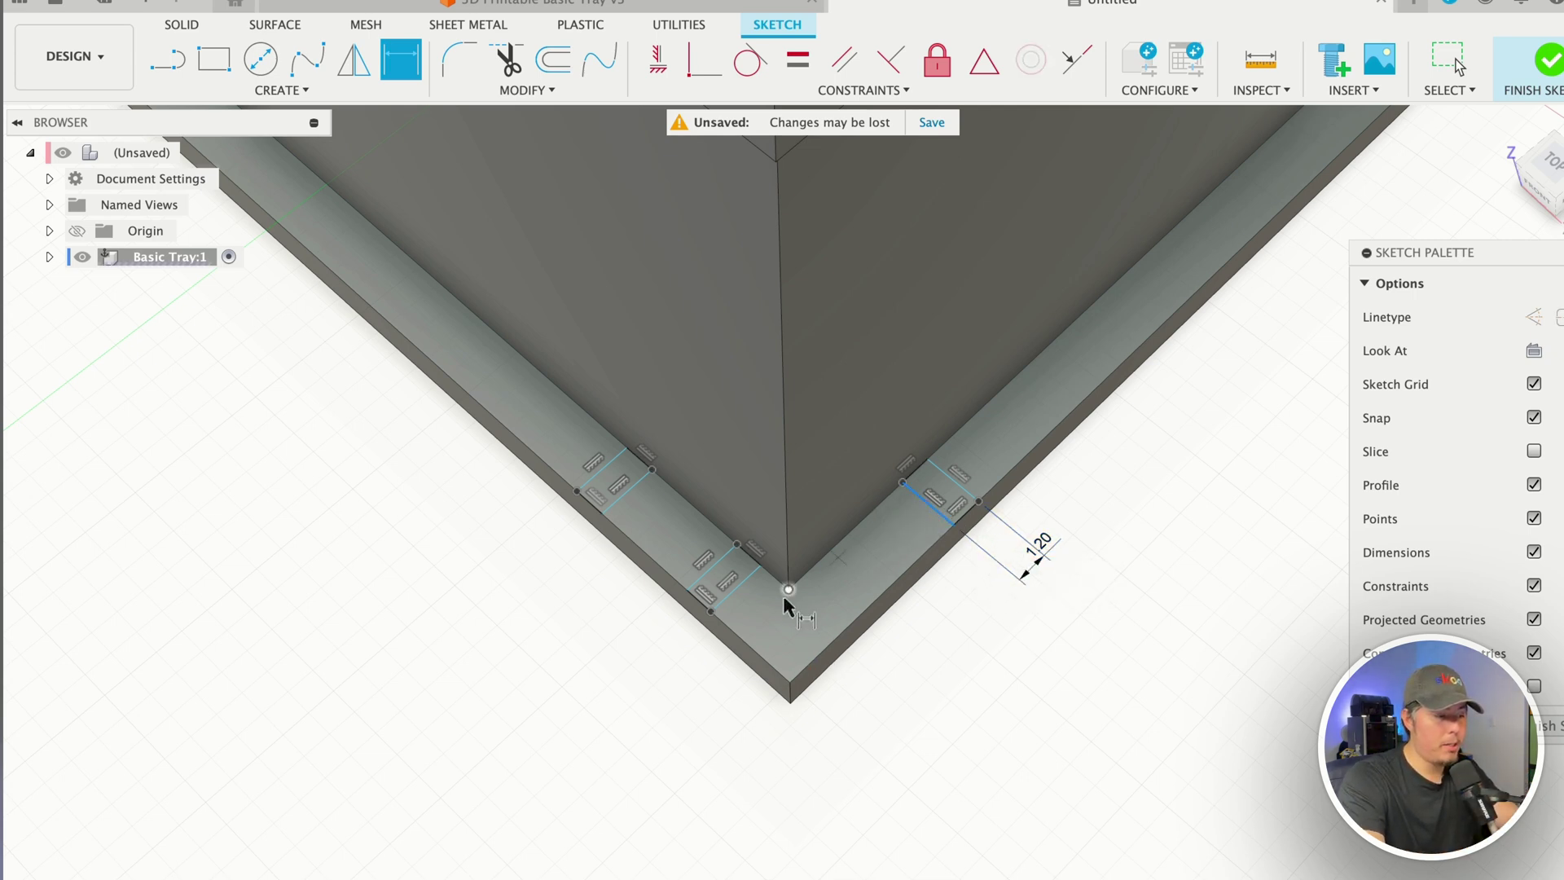
{"action": "left_click", "coordinate": [765, 649]}
{"action": "left_click", "coordinate": [937, 687]}
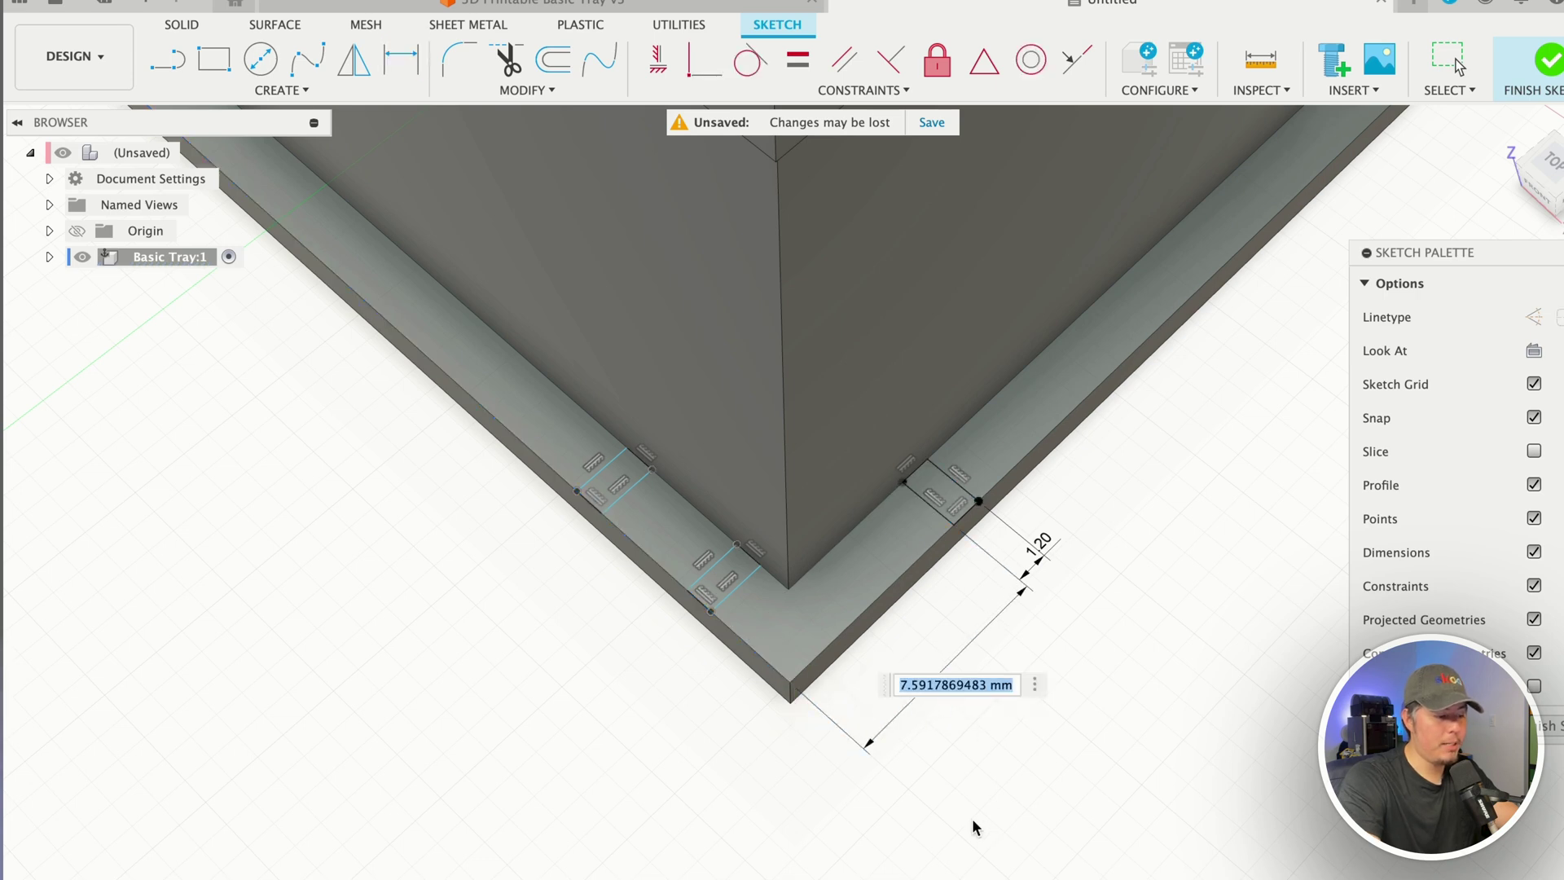
{"action": "type", "text": "5"}
{"action": "key", "text": "Return"}
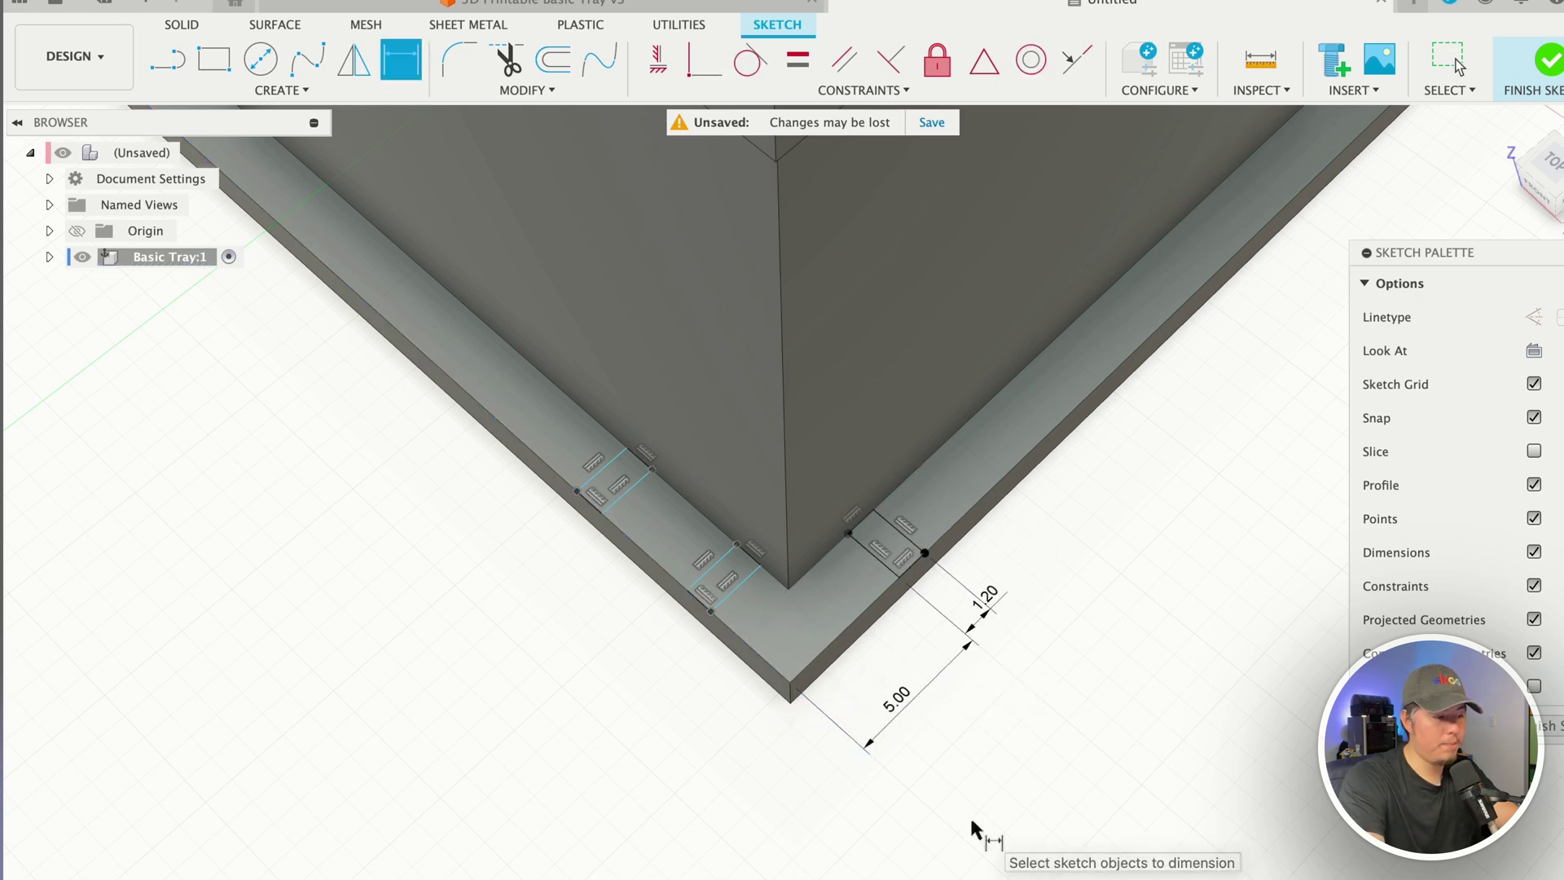
Link the near-corner slot's width to d13 and its corner offset to d14
{"action": "left_click", "coordinate": [726, 583]}
{"action": "left_click", "coordinate": [639, 684]}
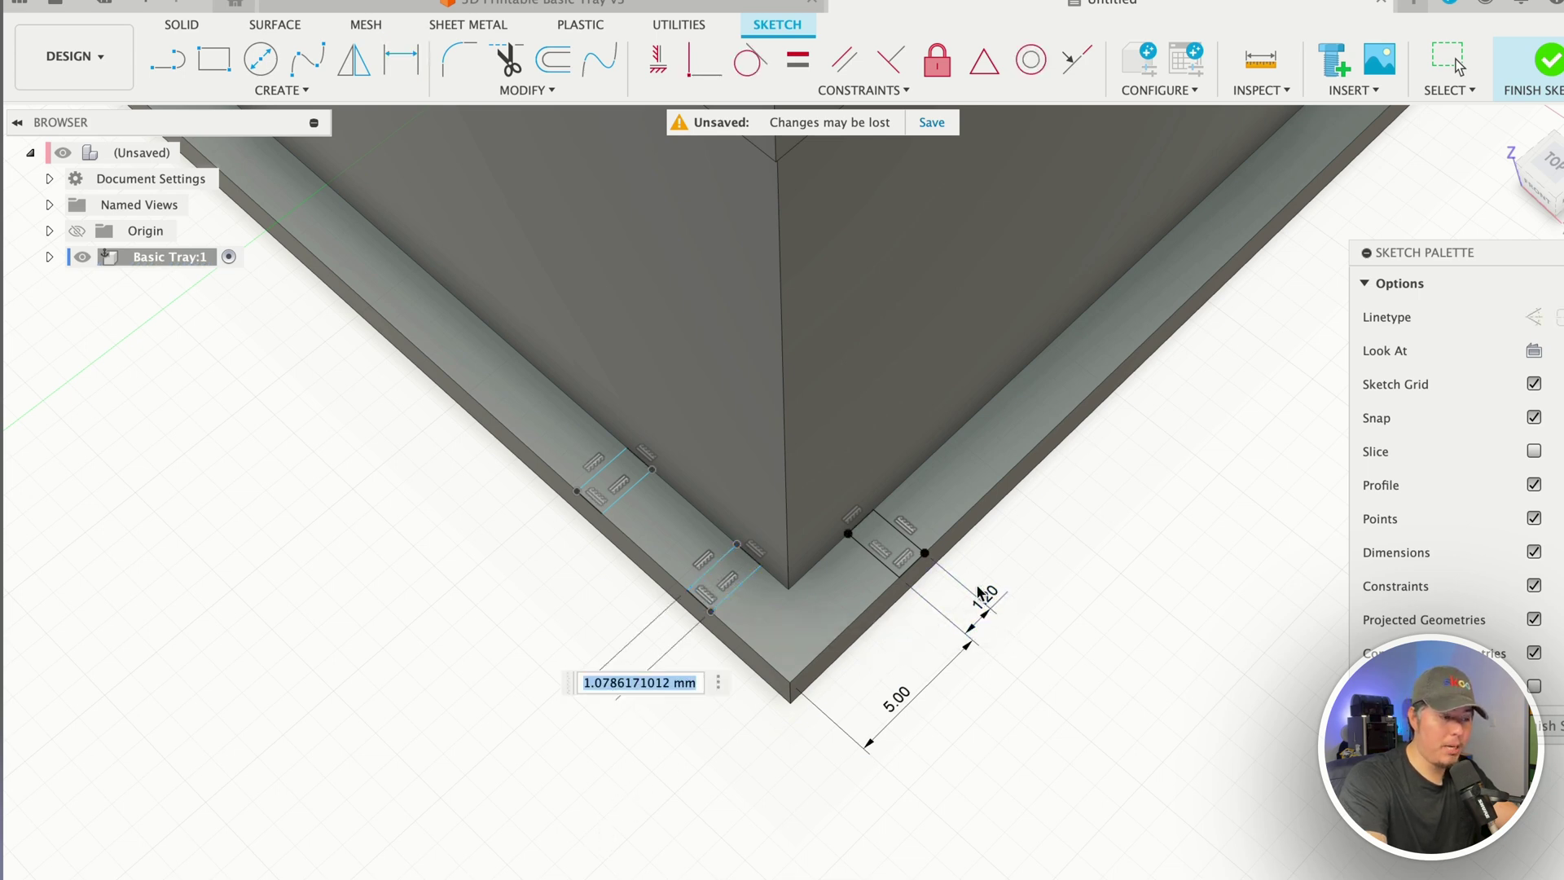
{"action": "type", "text": "d13"}
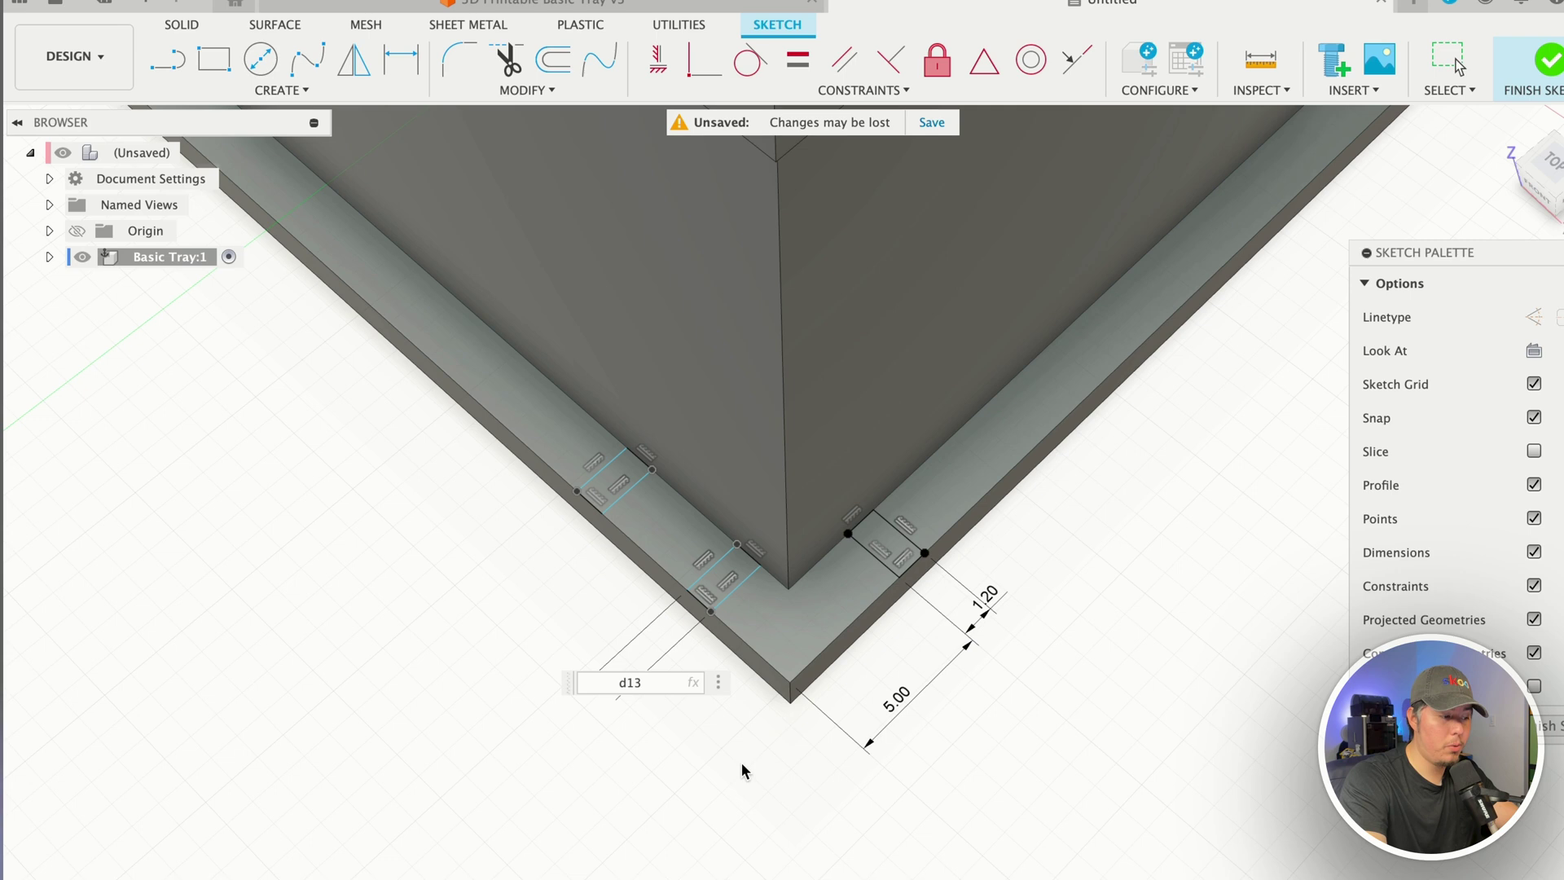
{"action": "key", "text": "Return"}
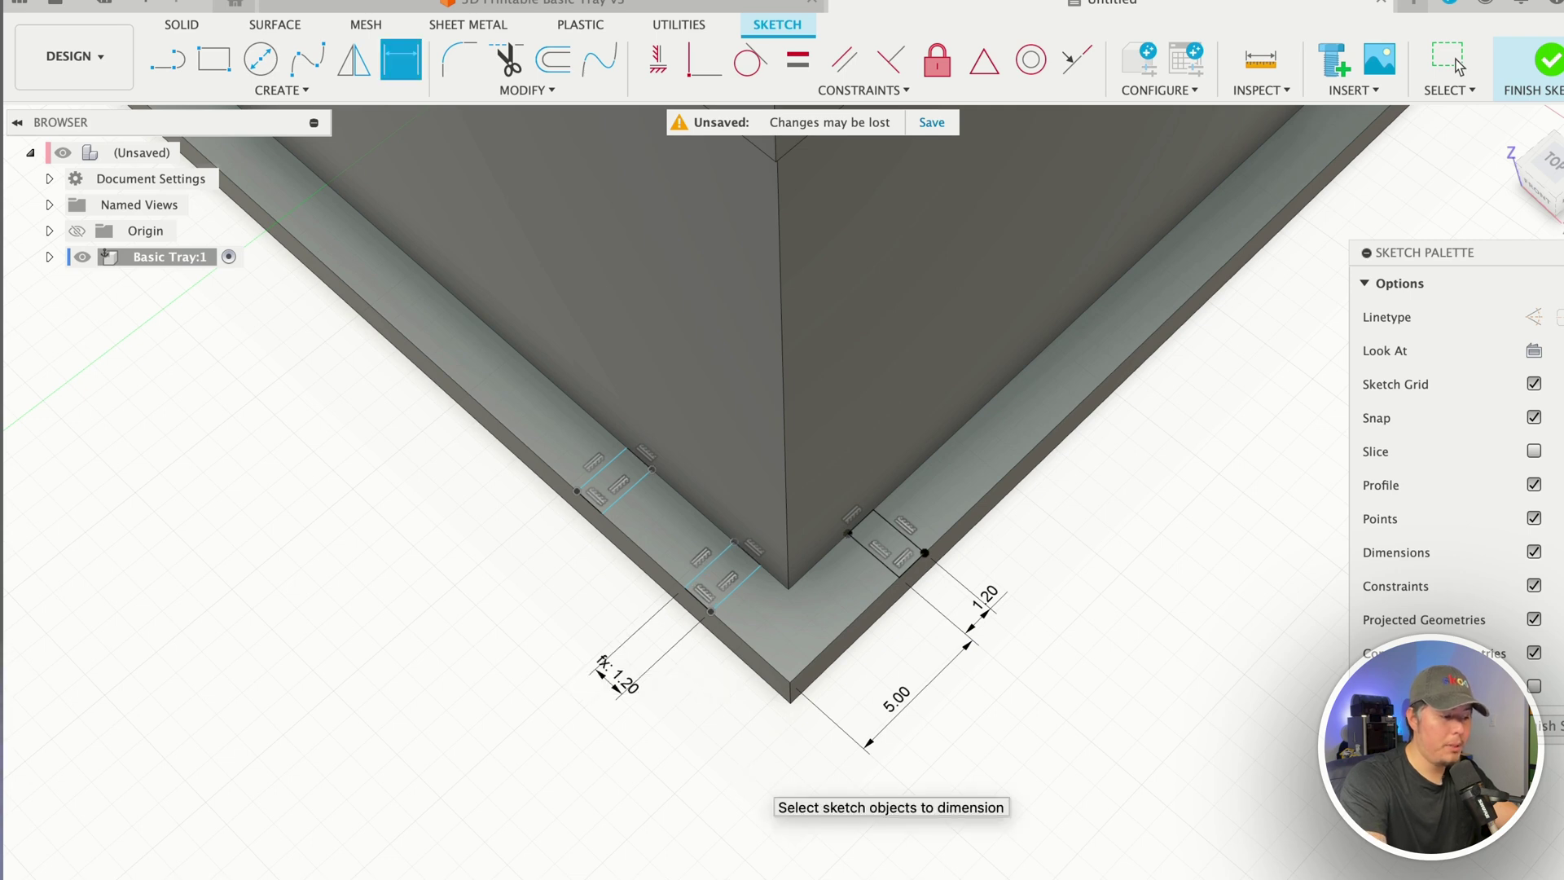
{"action": "left_click", "coordinate": [735, 590]}
{"action": "left_click", "coordinate": [824, 645]}
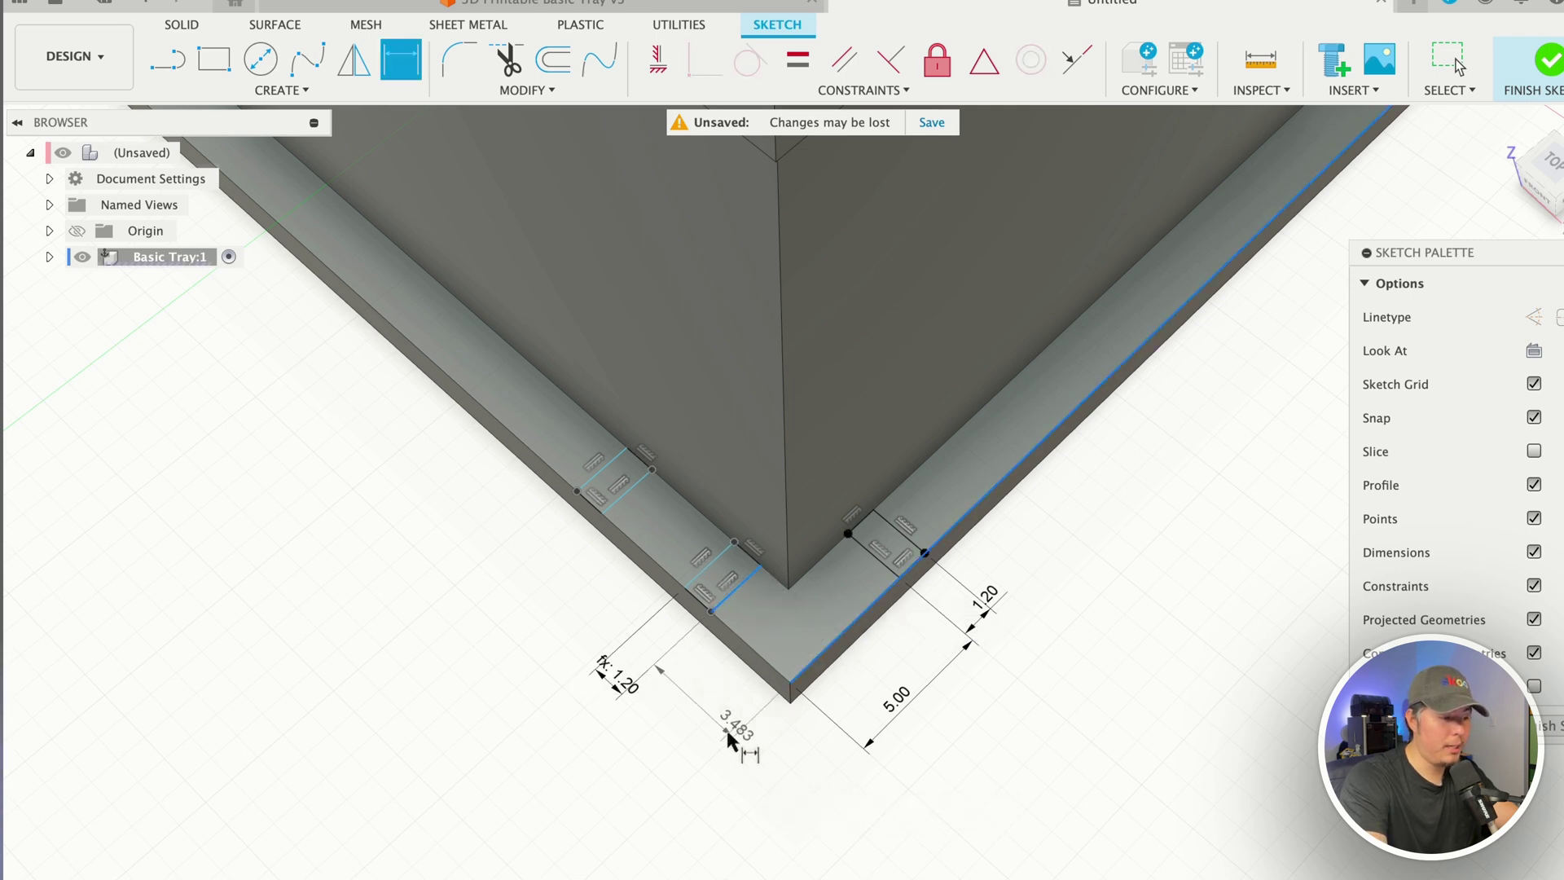
{"action": "left_click", "coordinate": [729, 738]}
{"action": "type", "text": "d14"}
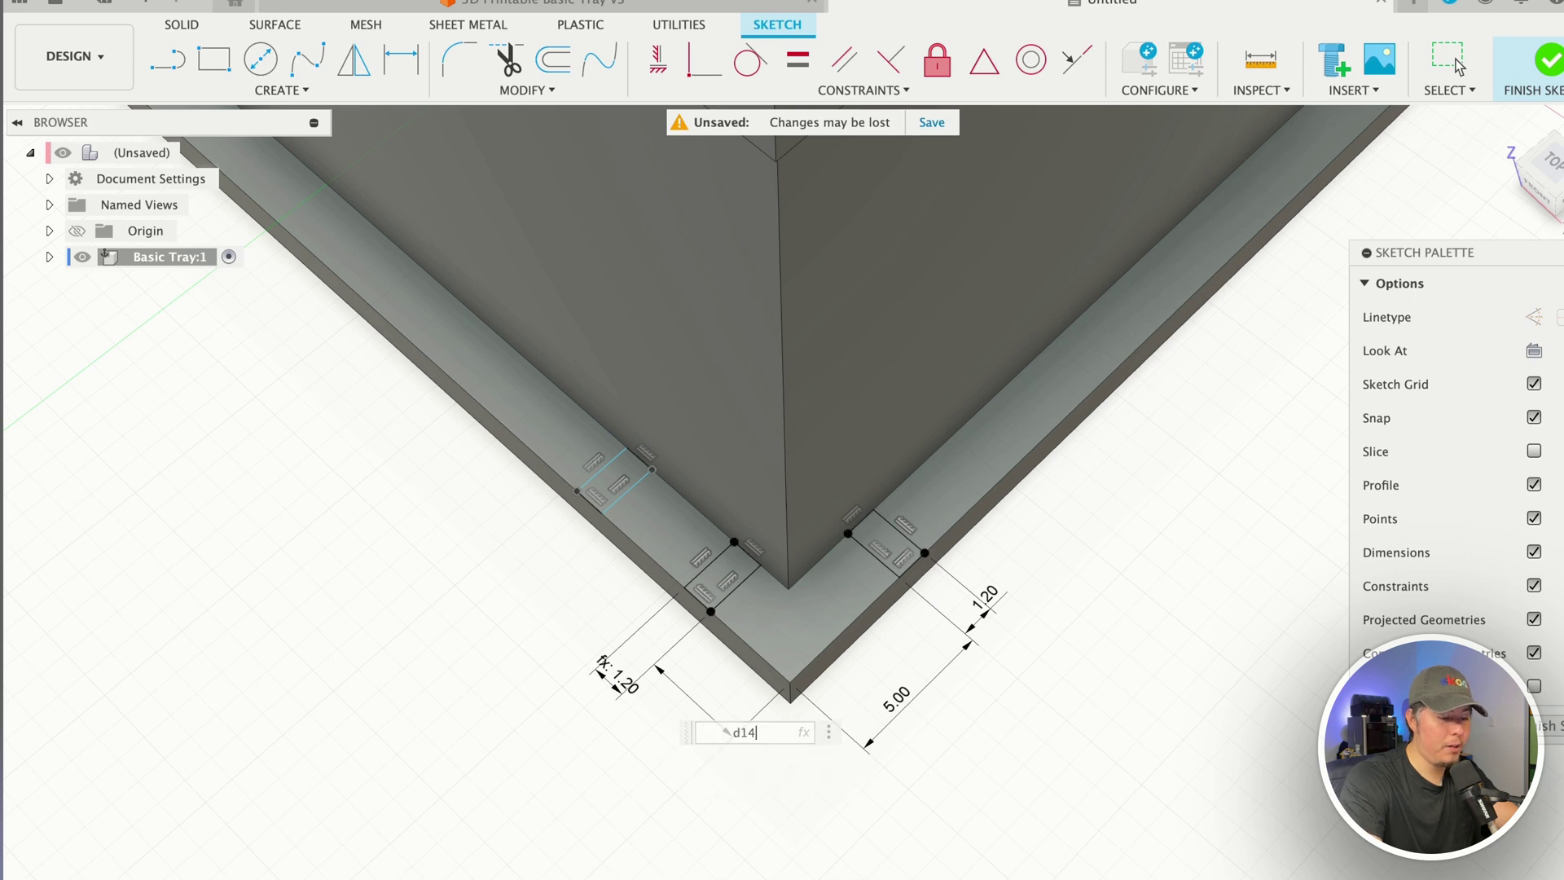
{"action": "key", "text": "Return"}
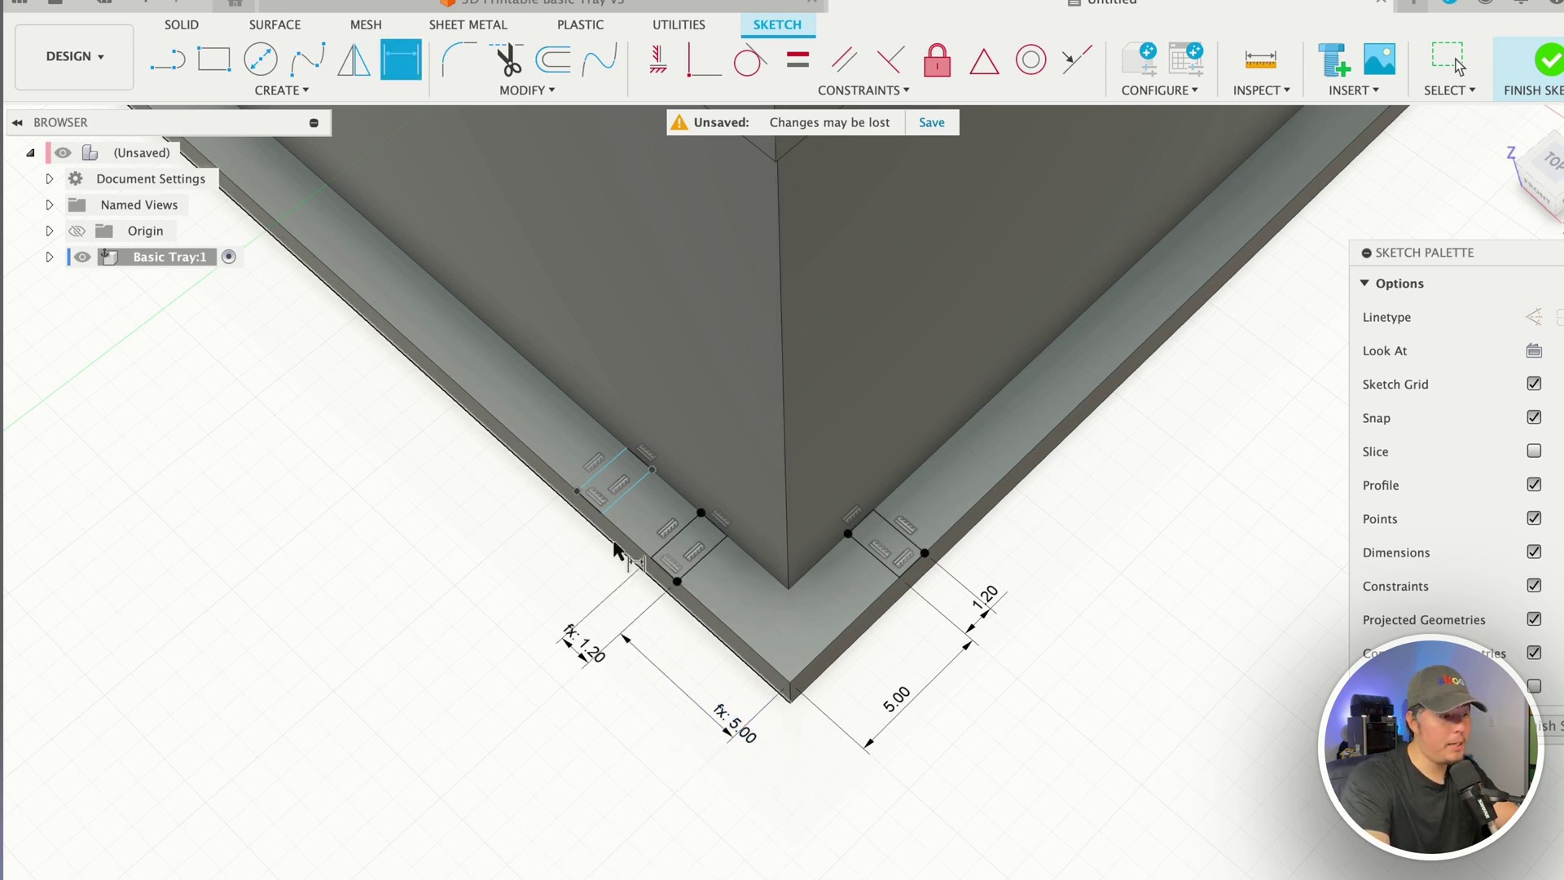
Link the far-left slot's spacing to the 5.00 distance and its width to 1.20
{"action": "left_click", "coordinate": [611, 492]}
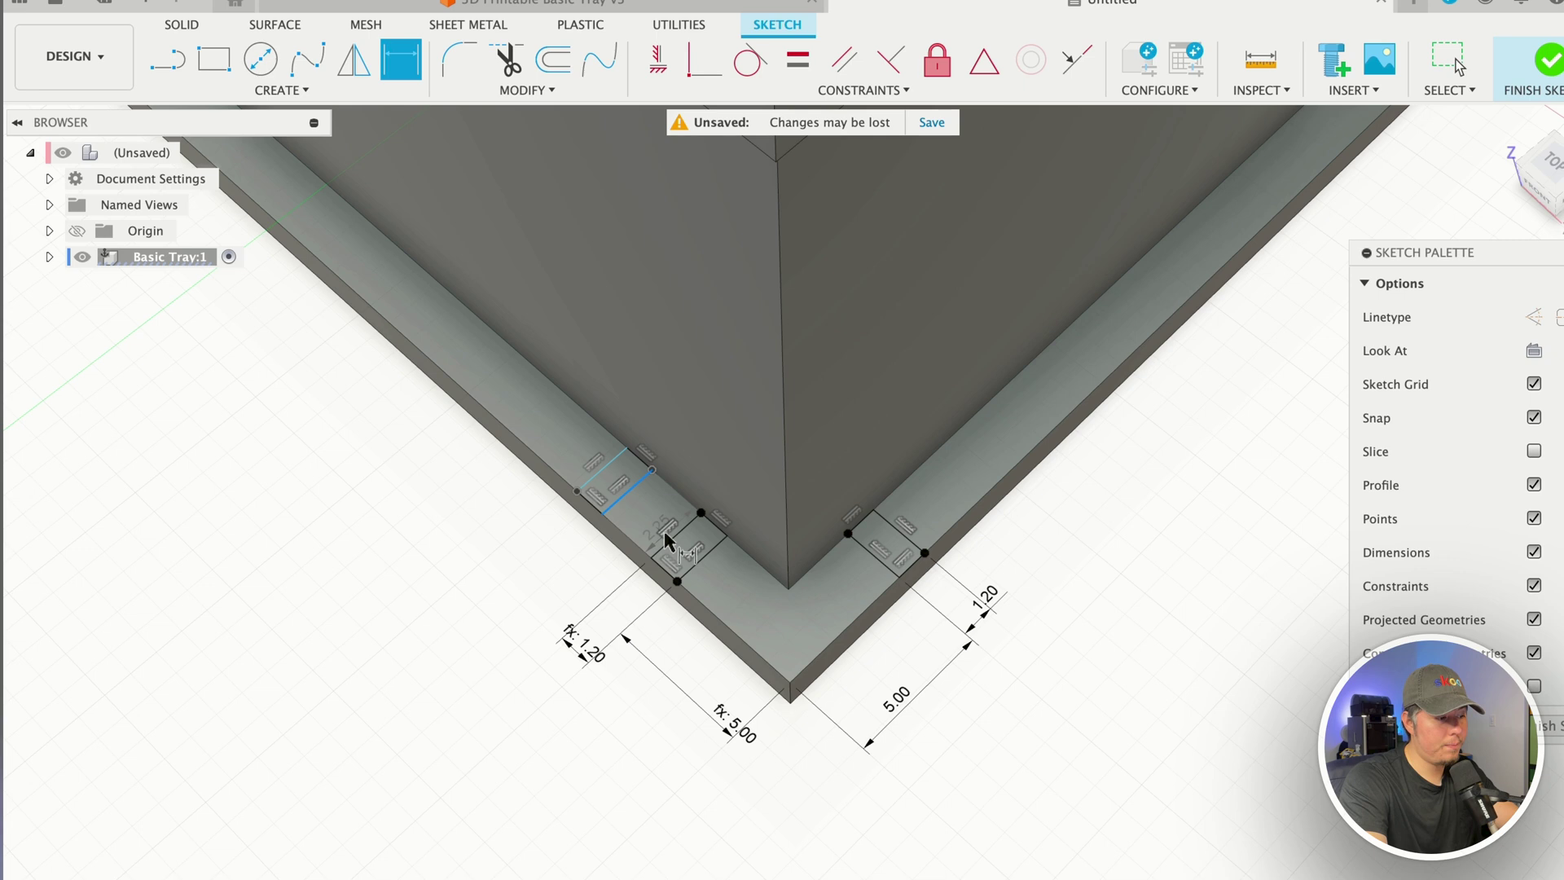
{"action": "left_click", "coordinate": [544, 607]}
{"action": "left_click", "coordinate": [880, 715]}
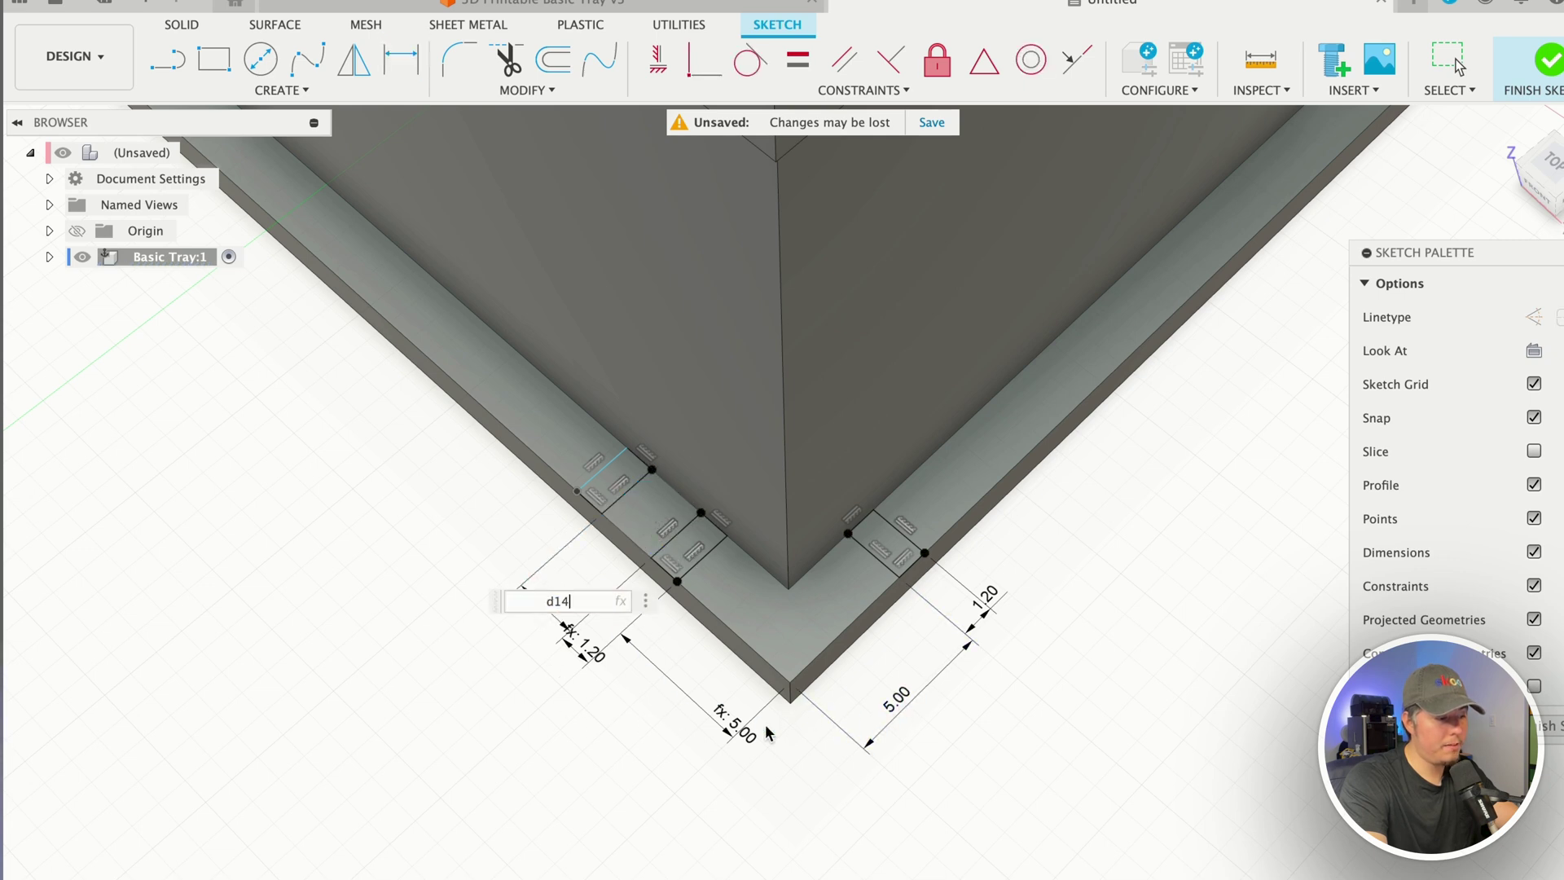
{"action": "key", "text": "Return"}
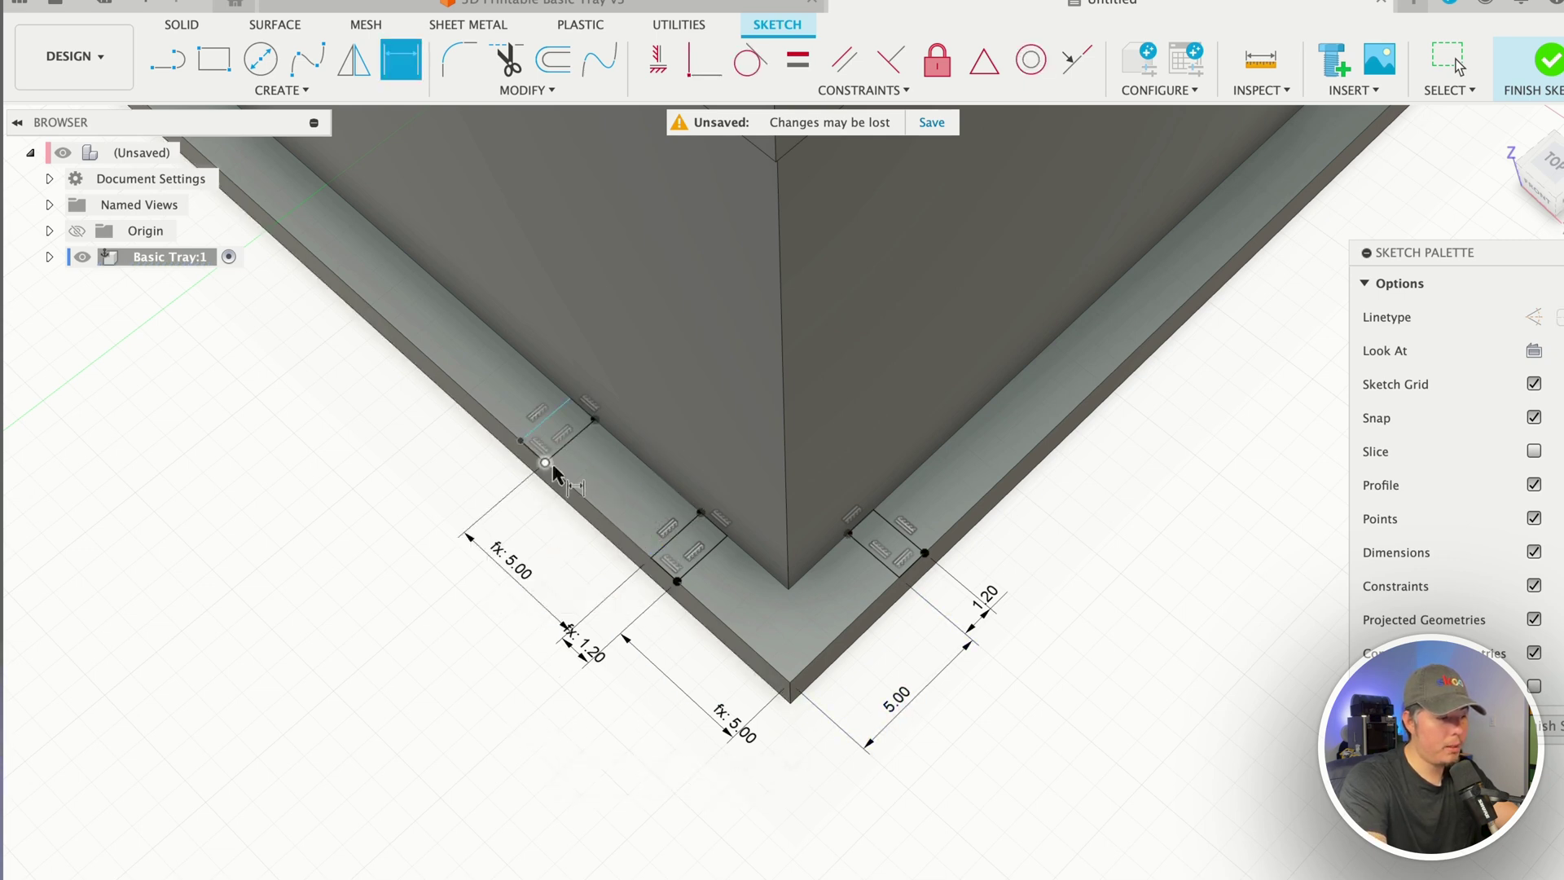
{"action": "left_click", "coordinate": [554, 421]}
{"action": "left_click", "coordinate": [513, 497]}
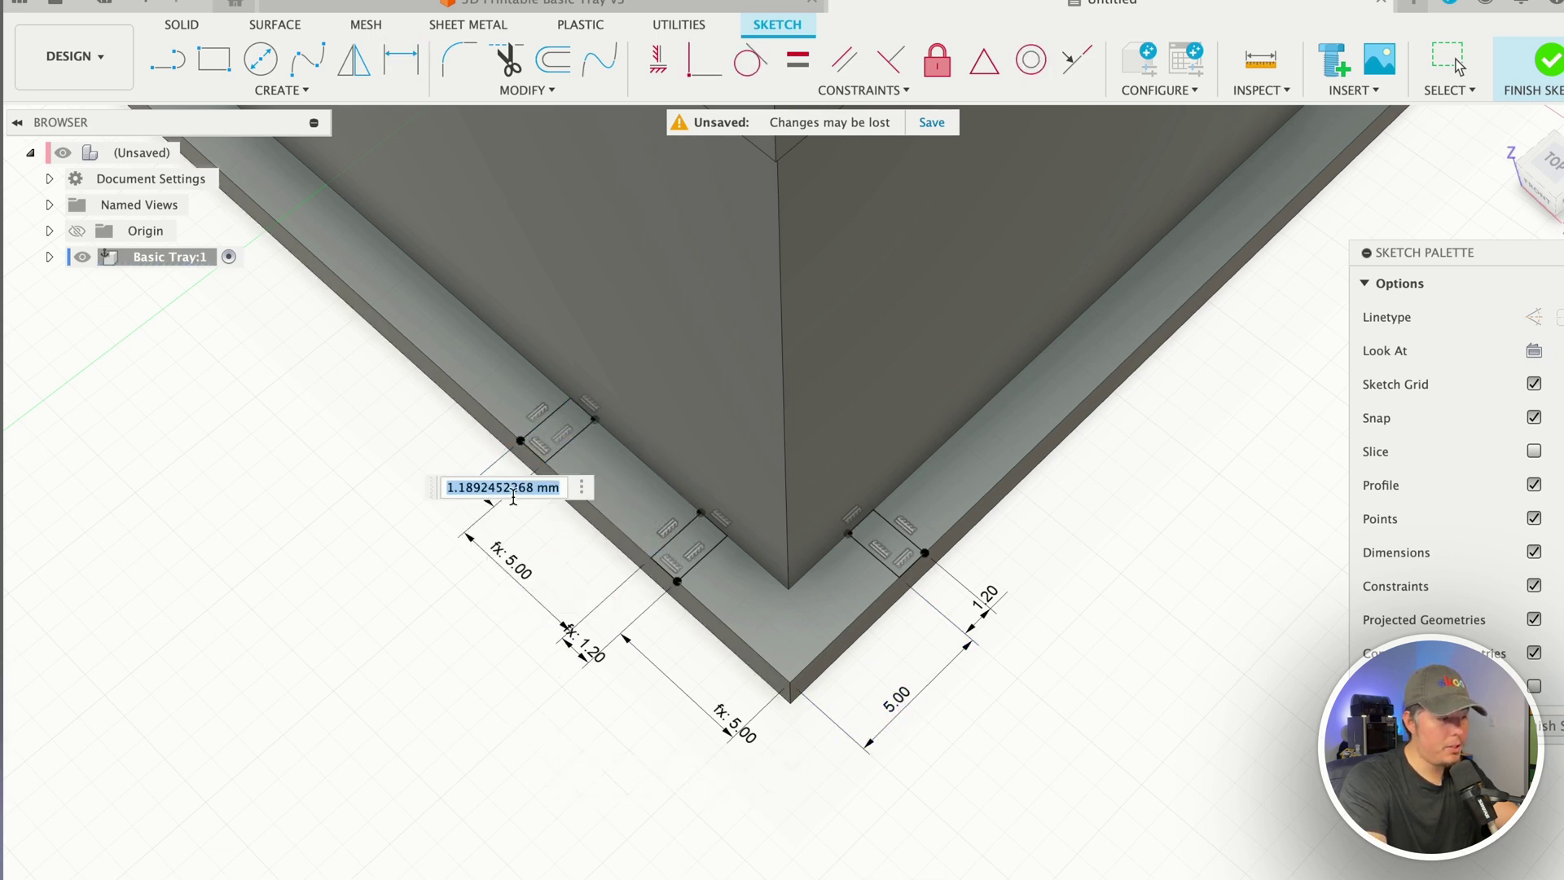
{"action": "left_click", "coordinate": [985, 601]}
{"action": "key", "text": "Return"}
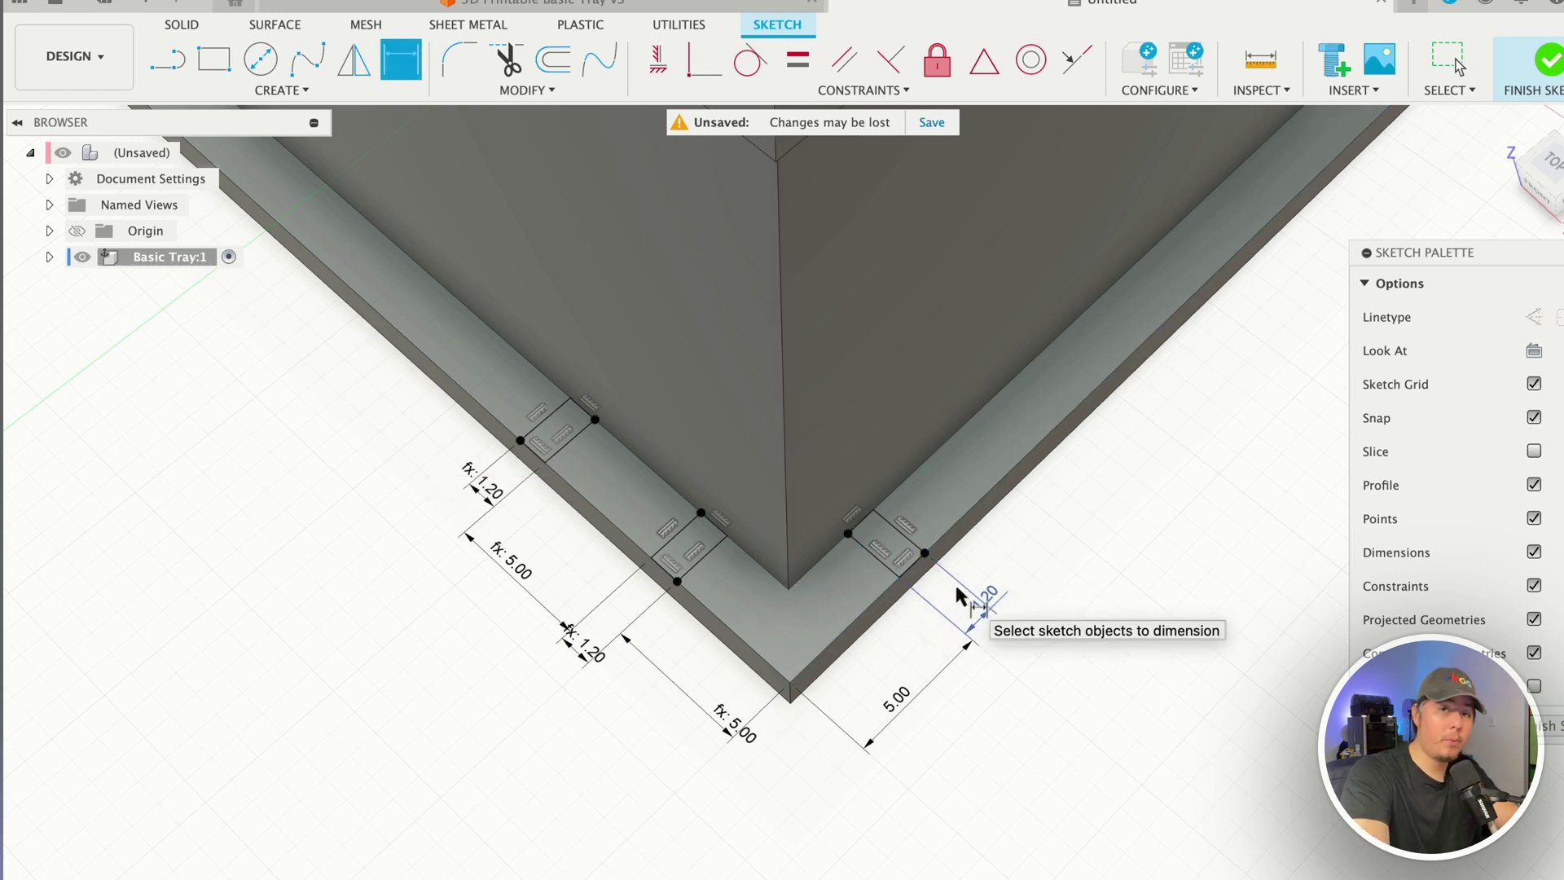
Test changing the shared slot width to 5, then undo back to 1.20 mm
{"action": "double_click", "coordinate": [994, 604]}
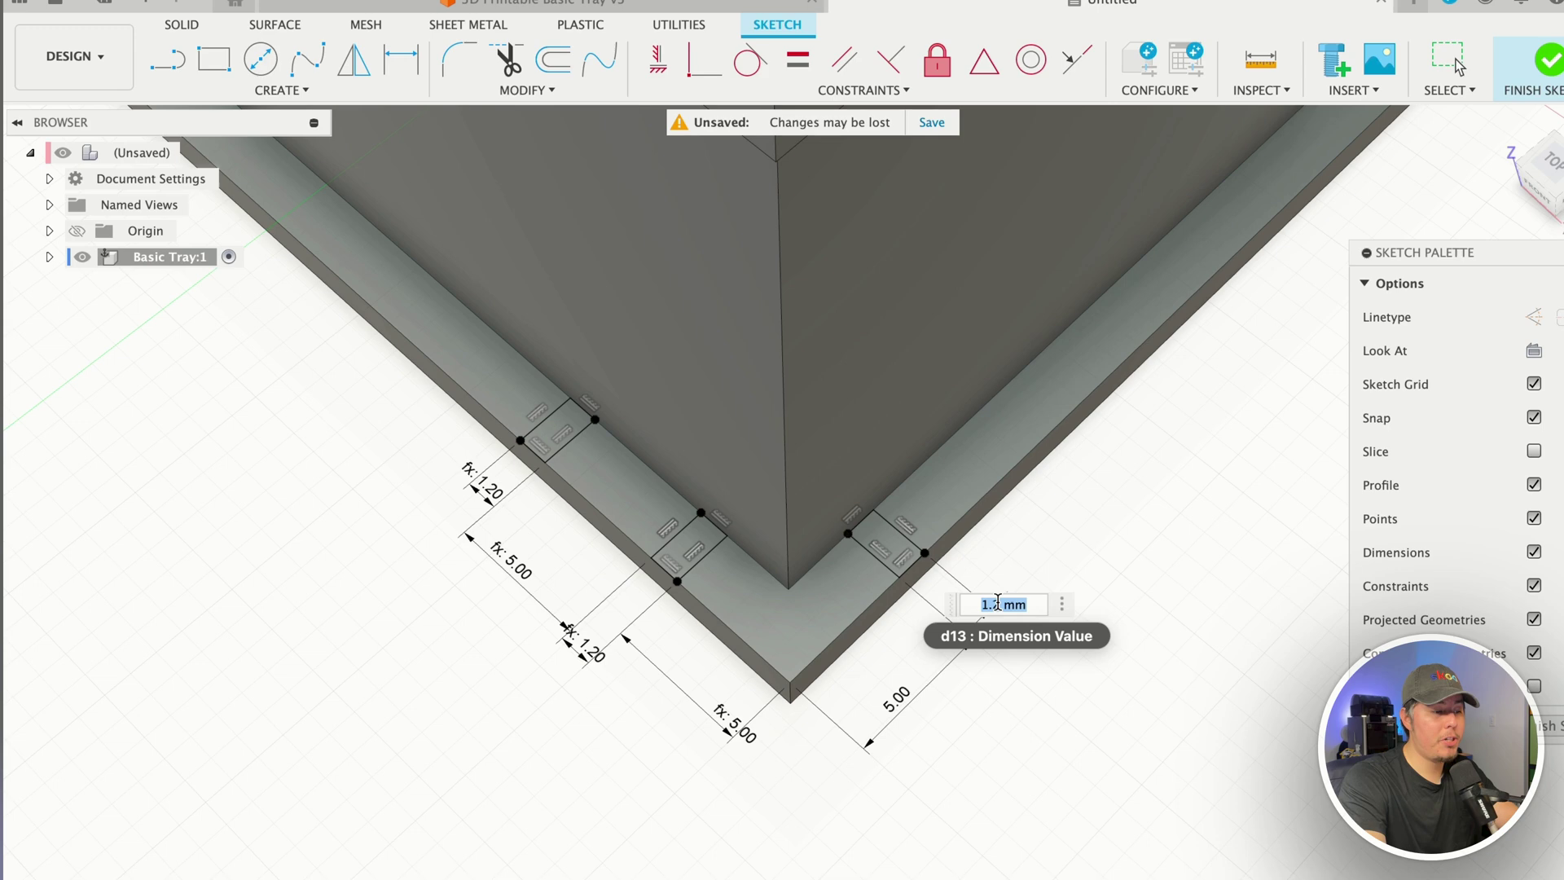
{"action": "type", "text": "5"}
{"action": "key", "text": "Return"}
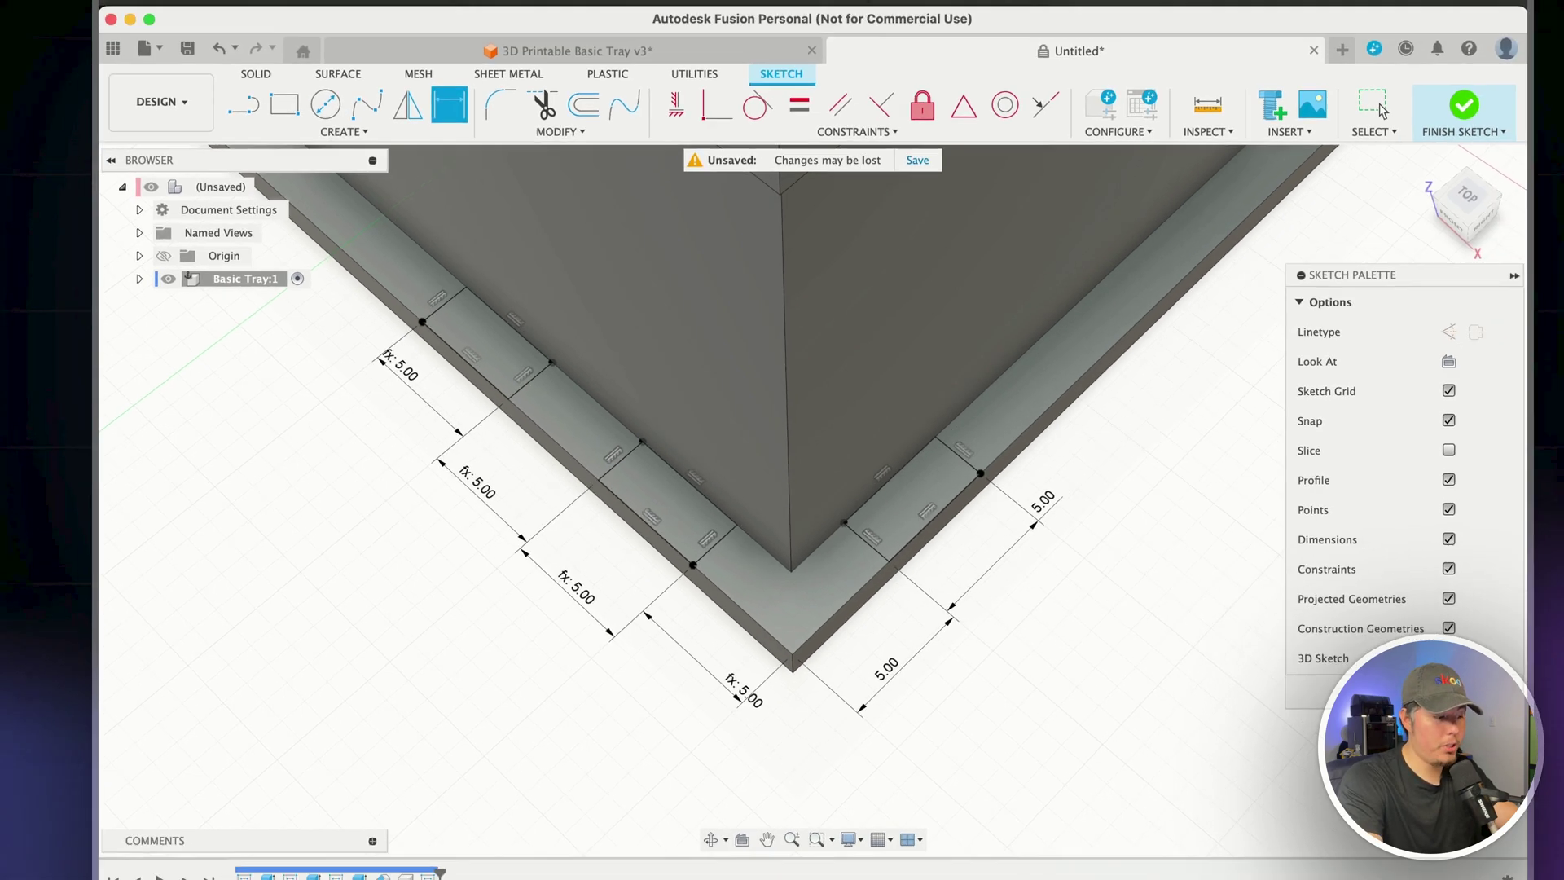
{"action": "key", "text": "Escape"}
{"action": "key", "text": "super+z"}
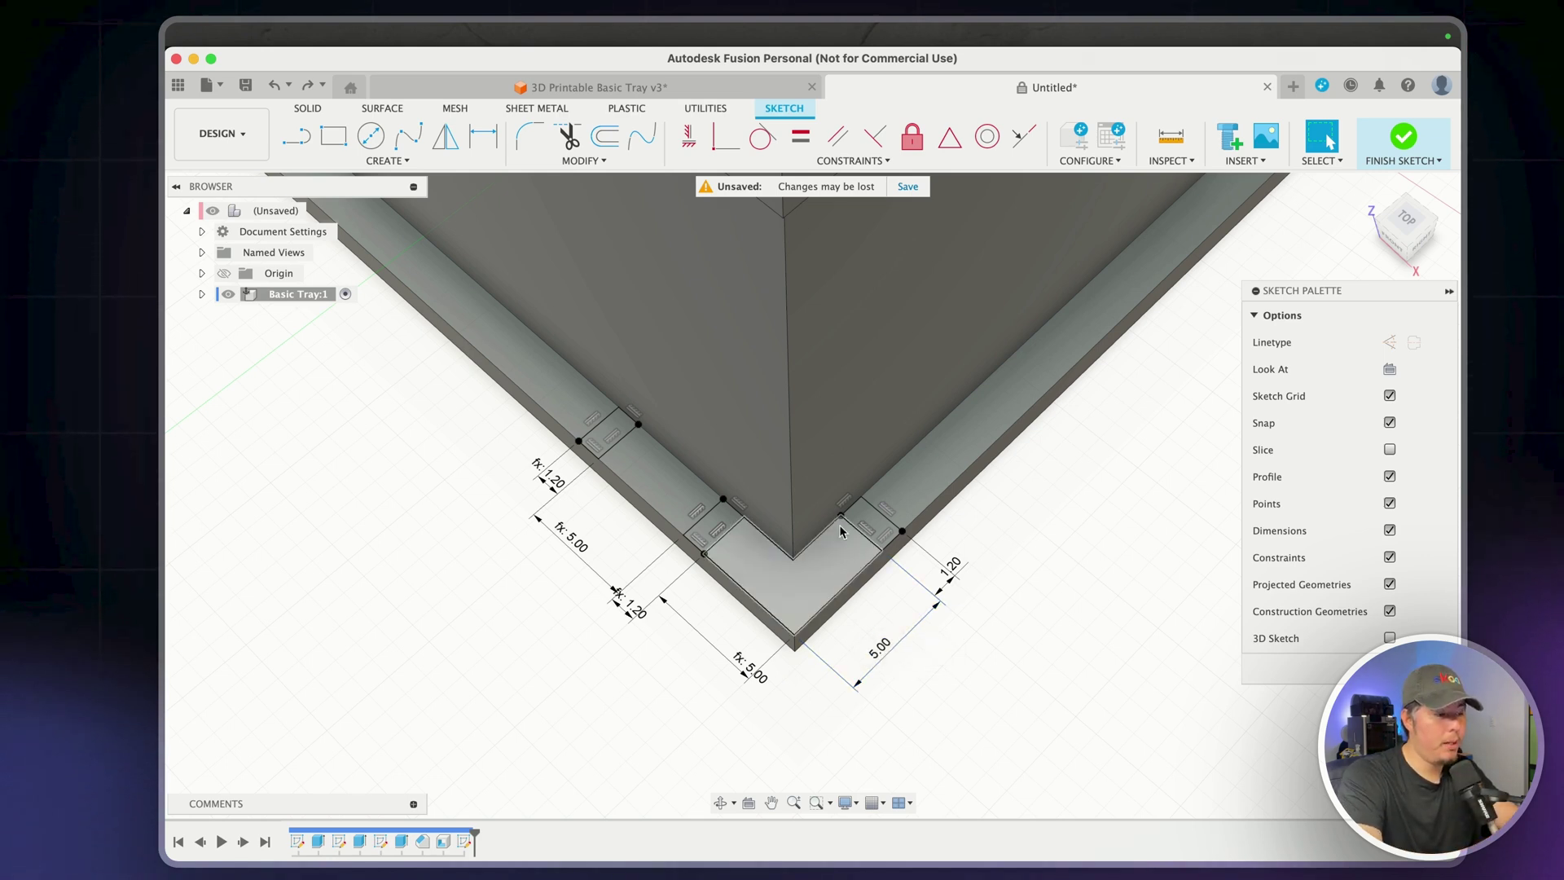
Select the three rib profiles and extrude them to a 26.50 mm distance
{"action": "key", "text": "e"}
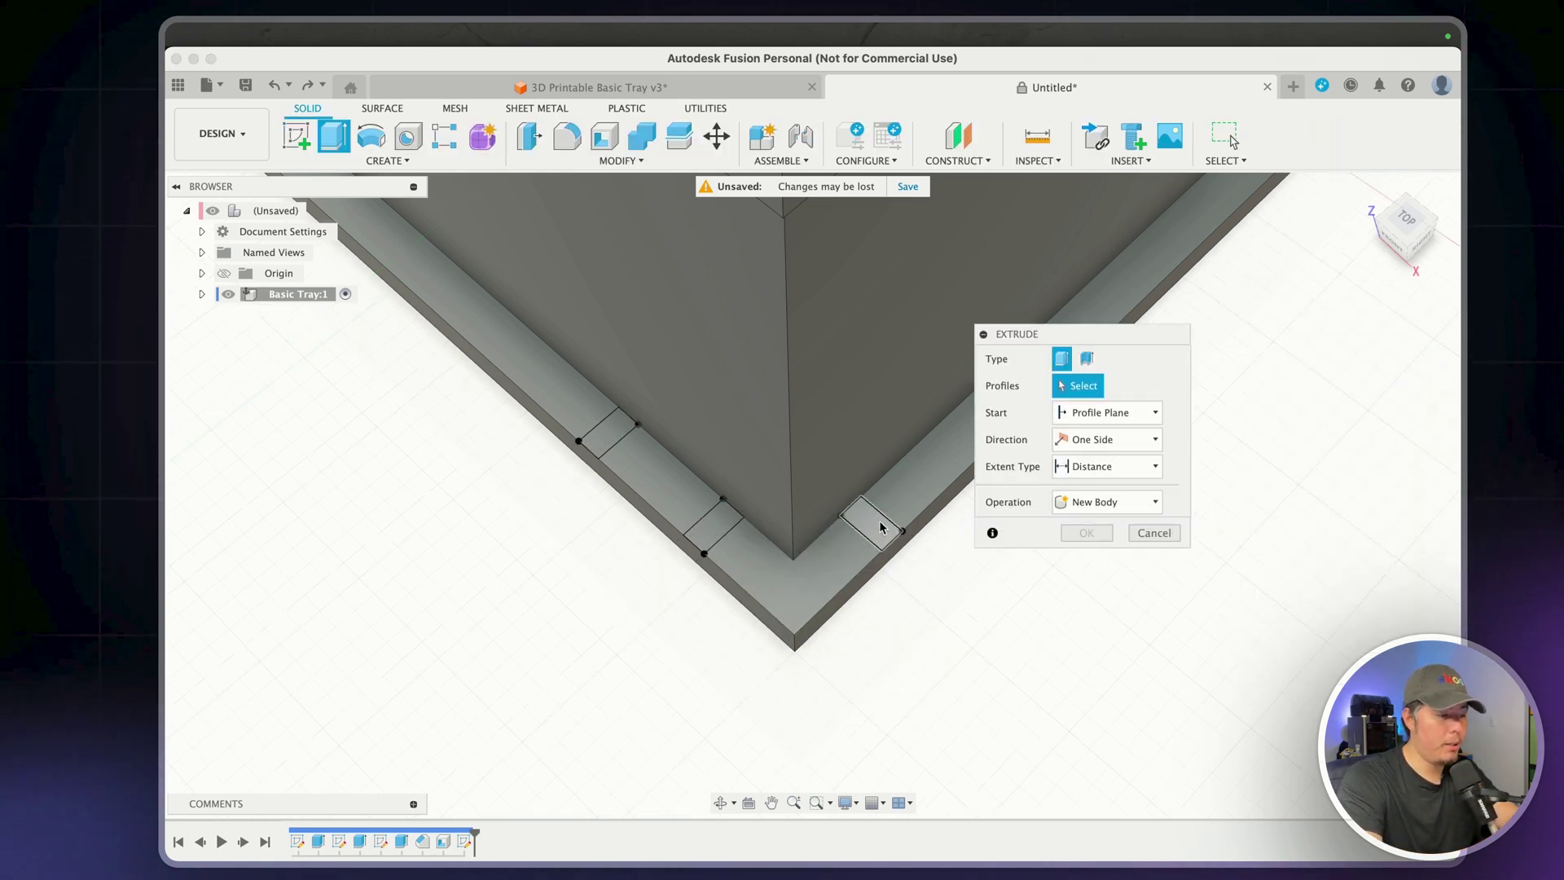
{"action": "left_click", "coordinate": [874, 524]}
{"action": "left_click", "coordinate": [600, 433]}
{"action": "scroll", "coordinate": [475, 777], "scroll_direction": "down", "scroll_amount": 5}
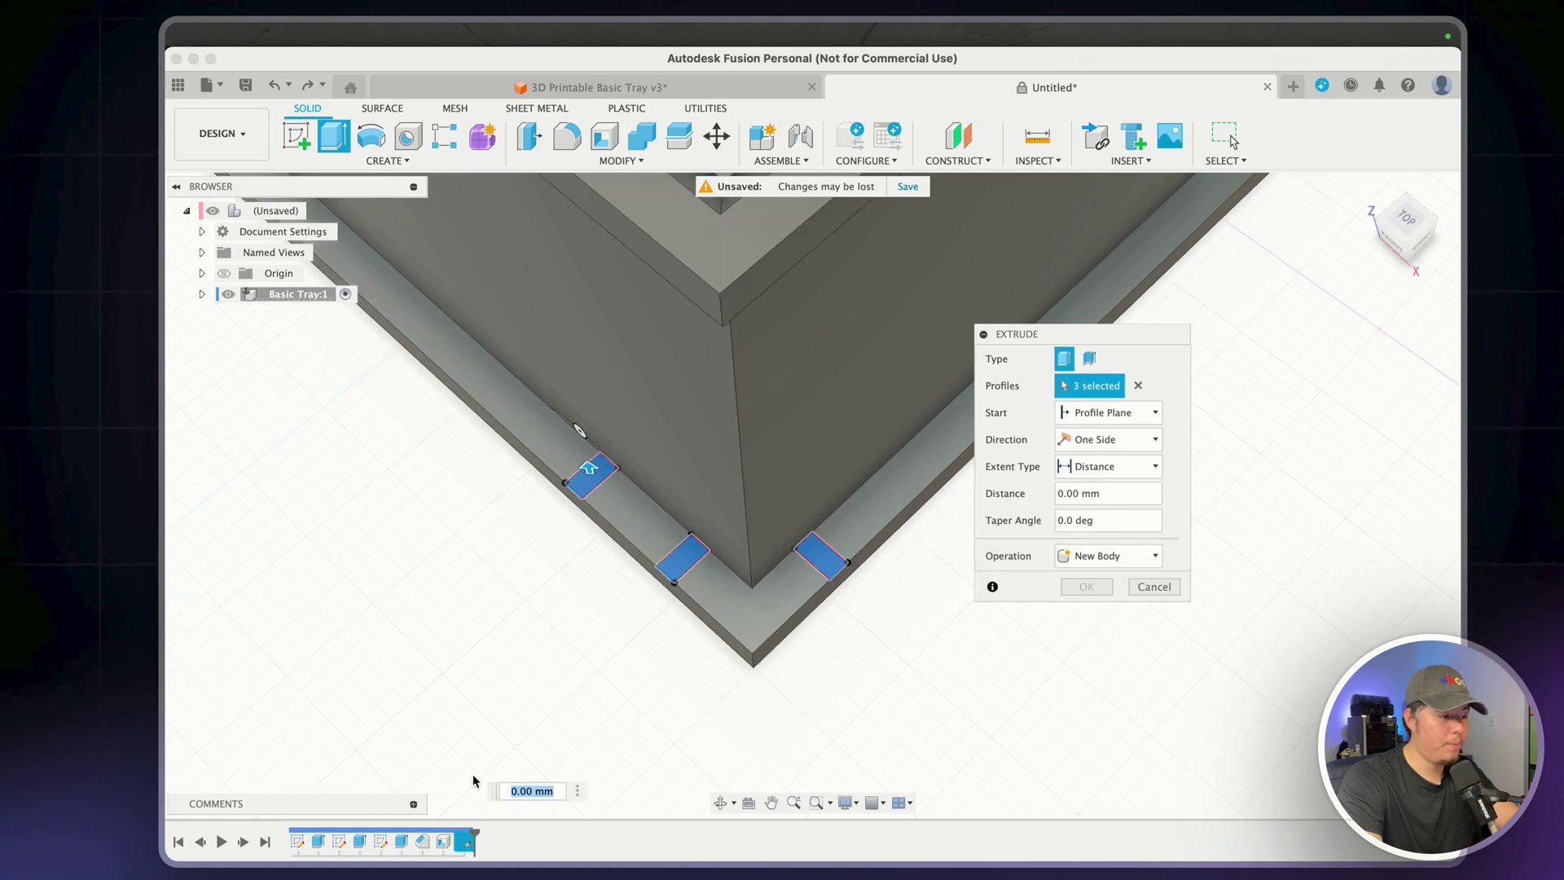
{"action": "middle_click_drag", "start_coordinate": [597, 687], "coordinate": [712, 711]}
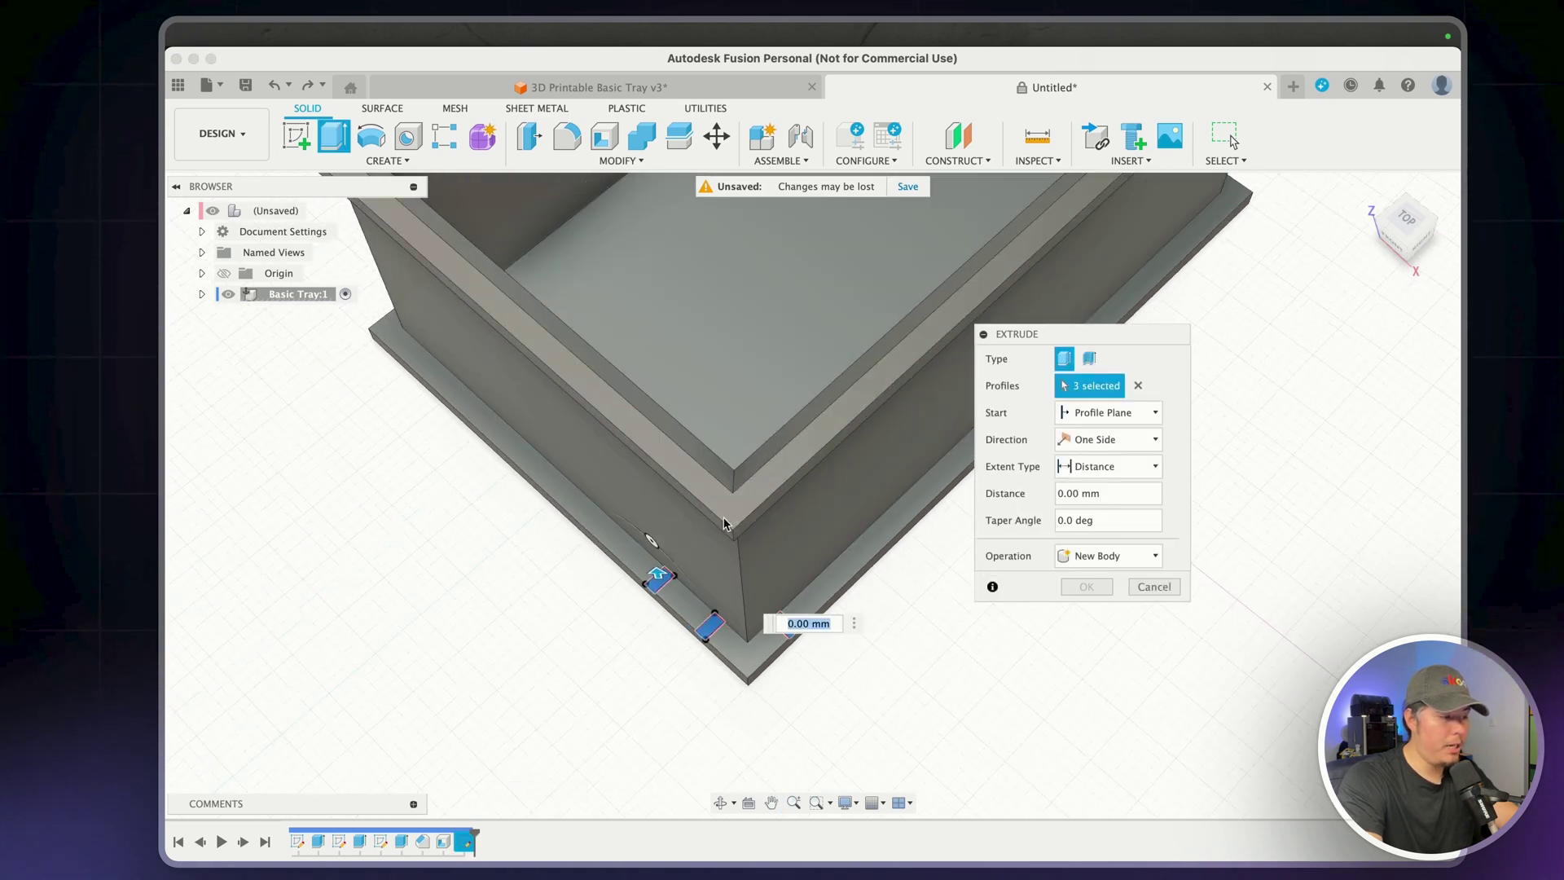
{"action": "left_click_drag", "start_coordinate": [659, 575], "coordinate": [623, 406]}
{"action": "middle_click_drag", "start_coordinate": [741, 611], "coordinate": [701, 490], "text": "shift"}
{"action": "scroll", "coordinate": [726, 388], "scroll_direction": "up", "scroll_amount": 5}
{"action": "middle_click_drag", "start_coordinate": [726, 388], "coordinate": [818, 393]}
{"action": "left_click_drag", "start_coordinate": [823, 389], "coordinate": [856, 447]}
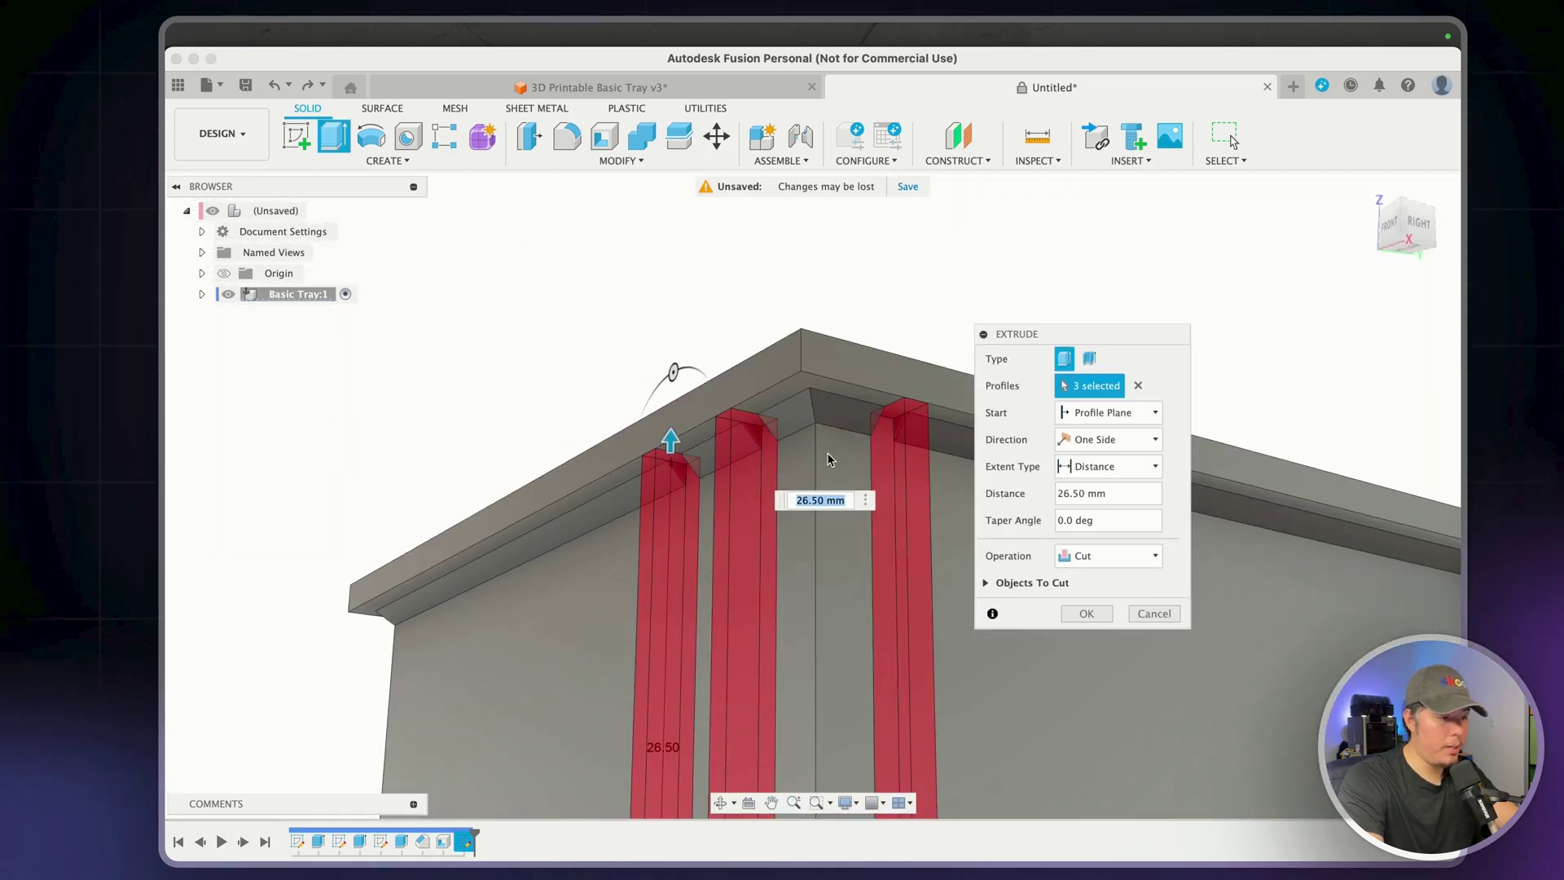
{"action": "middle_click_drag", "start_coordinate": [828, 458], "coordinate": [772, 395], "text": "shift"}
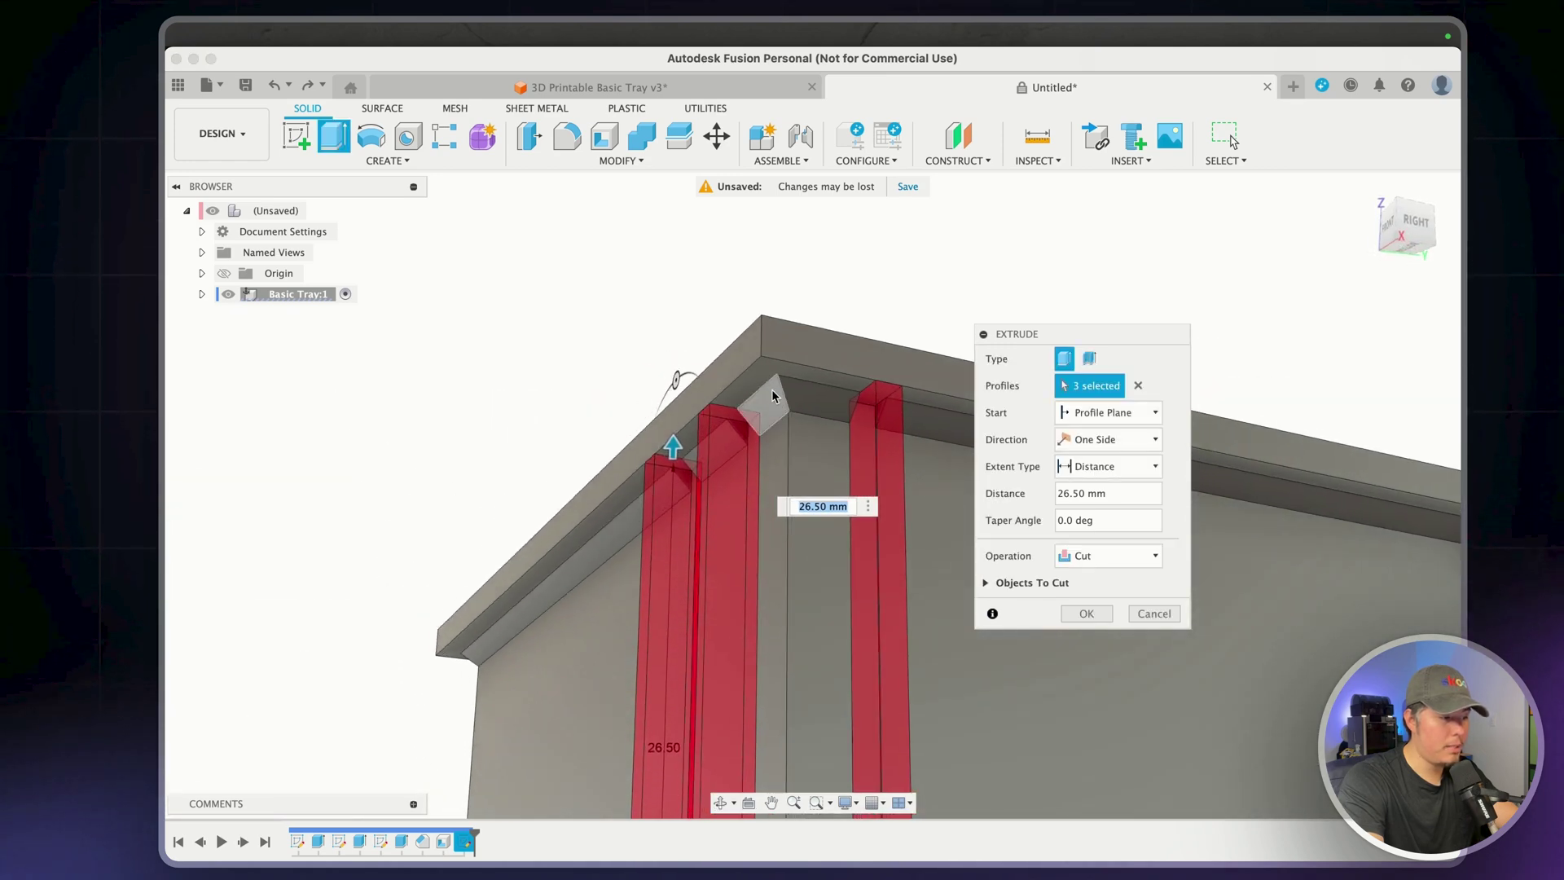
Switch the extrude operation from Cut to Join and commit the ribs
{"action": "left_click", "coordinate": [1108, 556]}
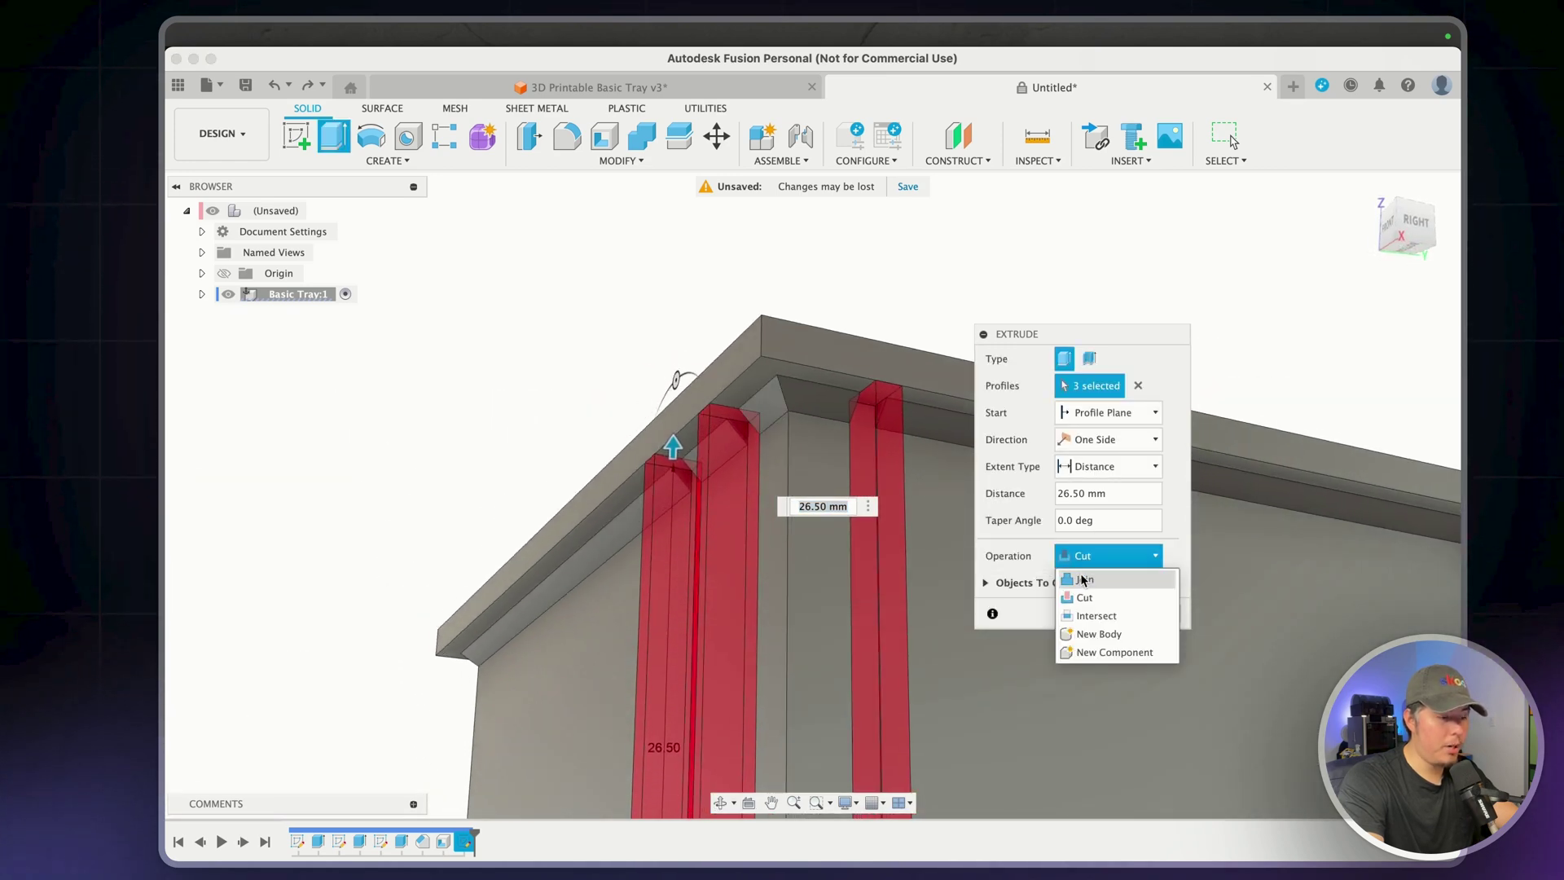
{"action": "left_click", "coordinate": [1084, 580]}
{"action": "middle_click_drag", "start_coordinate": [823, 562], "coordinate": [671, 408], "text": "shift"}
{"action": "key", "text": "Return"}
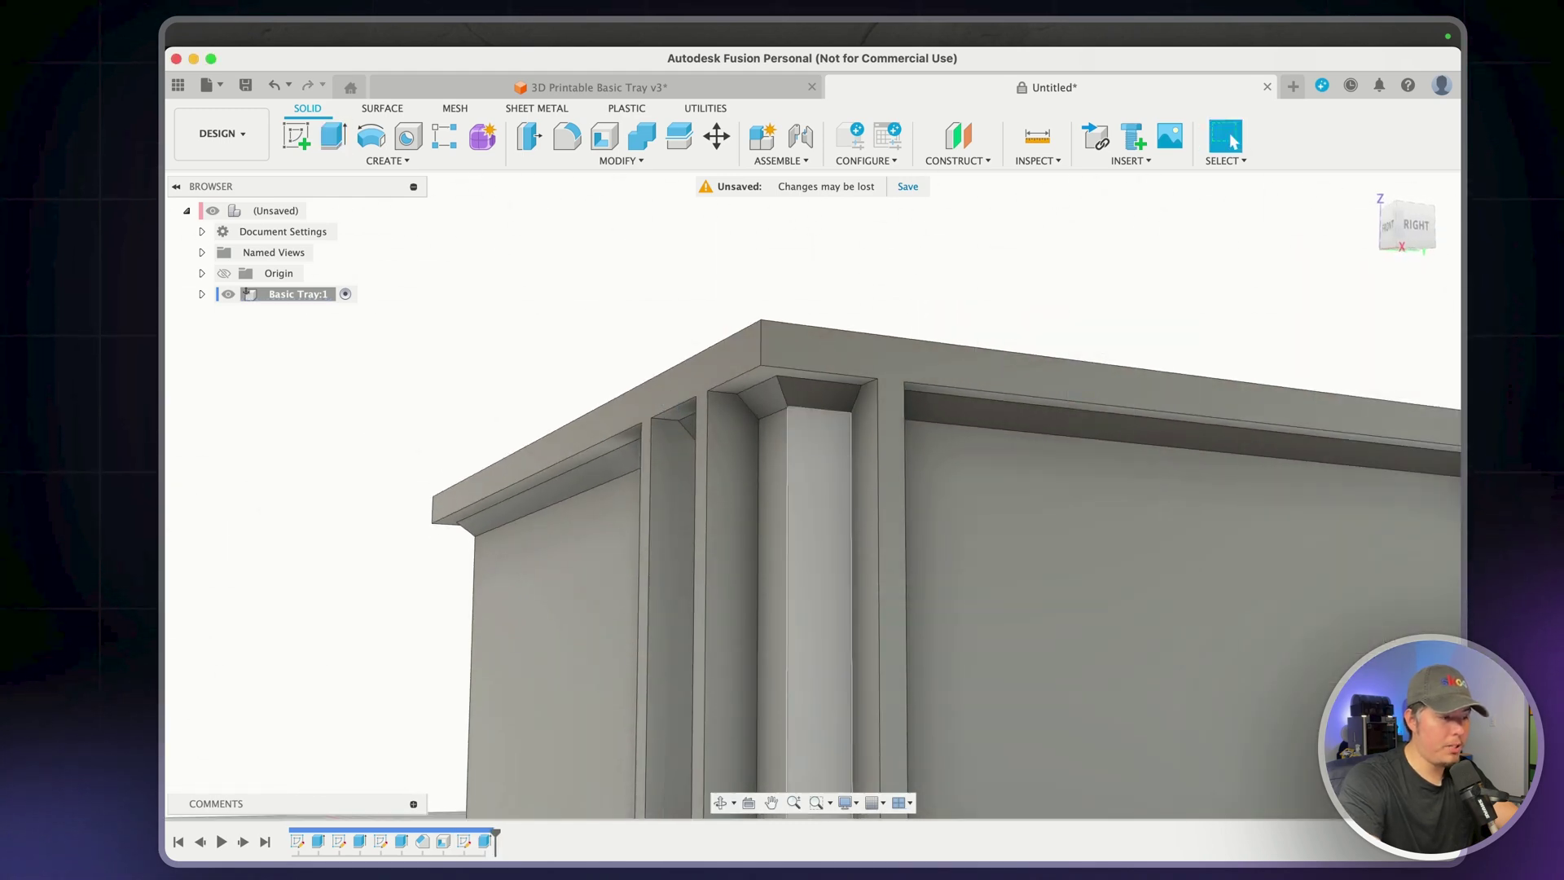
{"action": "scroll", "coordinate": [872, 457], "scroll_direction": "down", "scroll_amount": 5}
{"action": "middle_click_drag", "start_coordinate": [872, 489], "coordinate": [920, 725], "text": "shift"}
{"action": "middle_click_drag", "start_coordinate": [920, 725], "coordinate": [919, 610]}
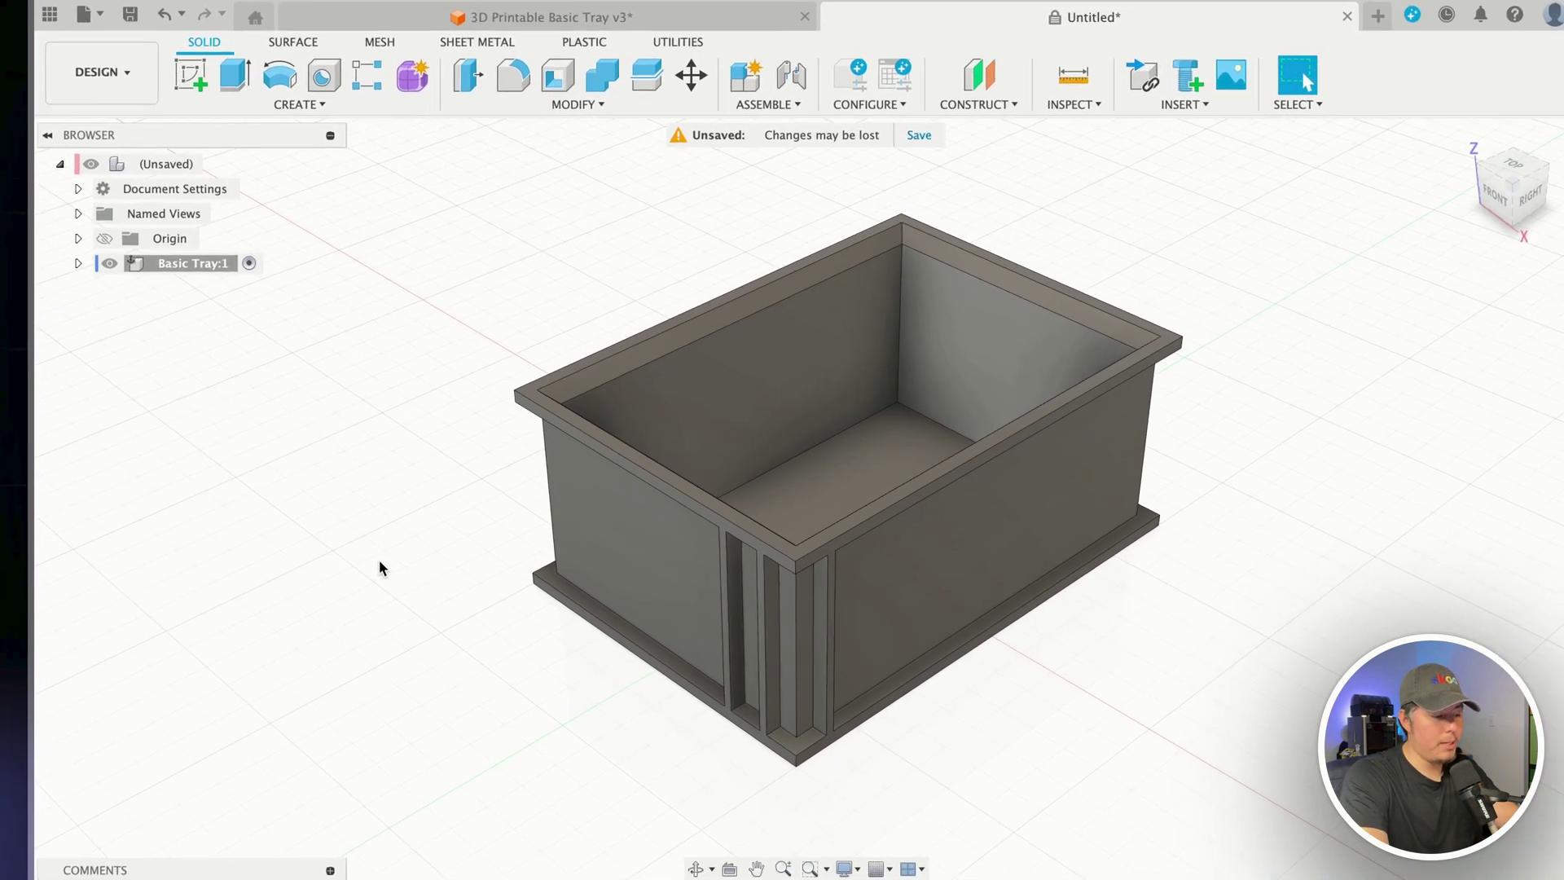
Mirror the rib extrude feature (Object Type: Features) across the tray's midplane
{"action": "type", "text": "smirro"}
{"action": "key", "text": "Return"}
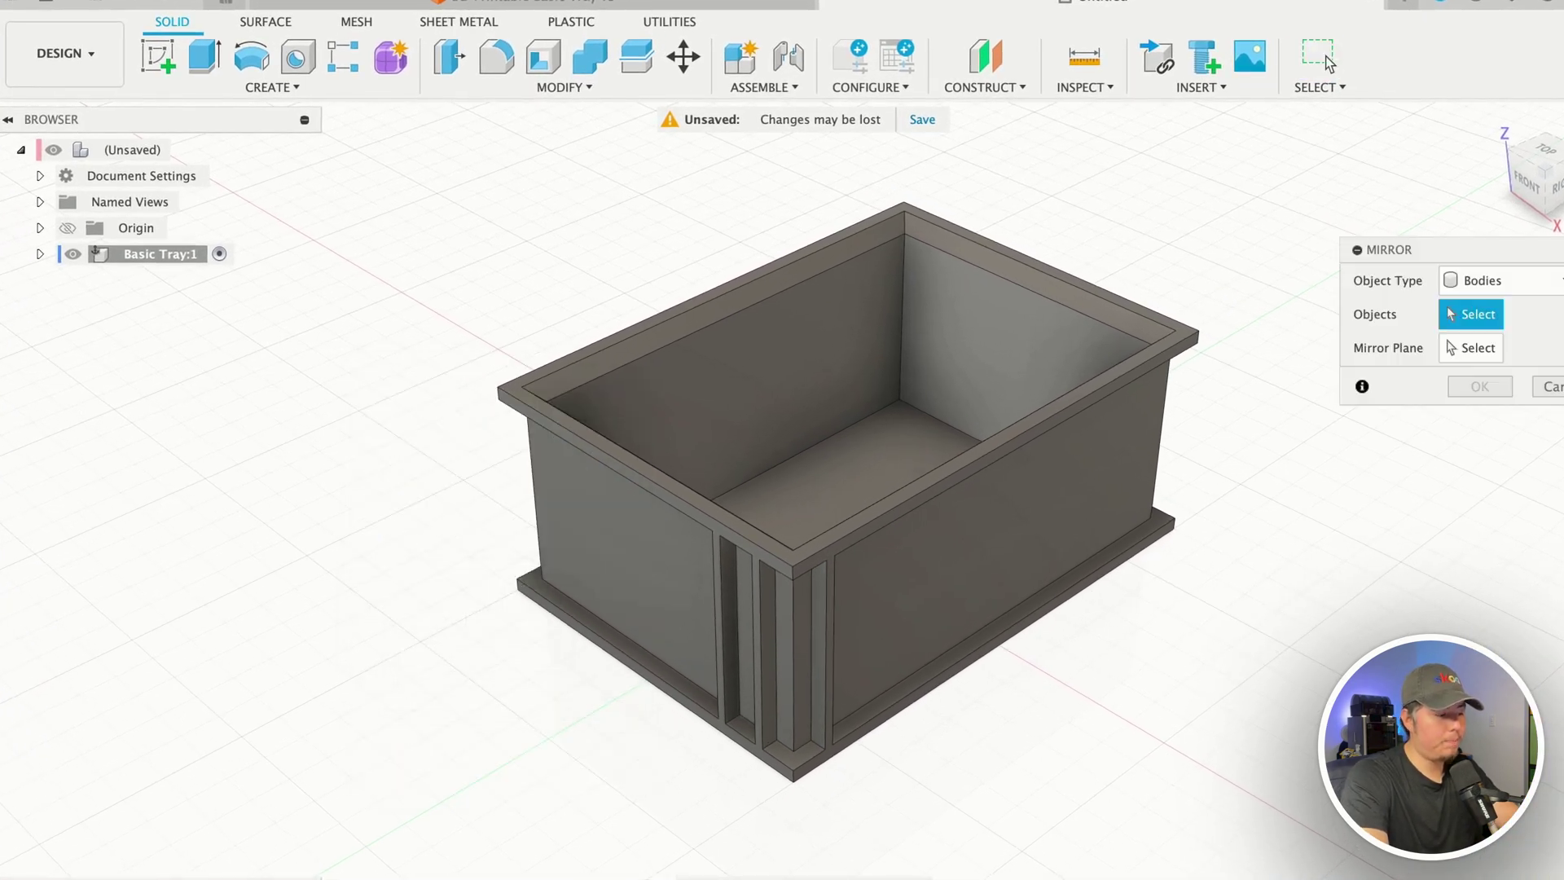
{"action": "left_click_drag", "start_coordinate": [1471, 239], "coordinate": [790, 379]}
{"action": "left_click", "coordinate": [796, 401]}
{"action": "left_click", "coordinate": [810, 478]}
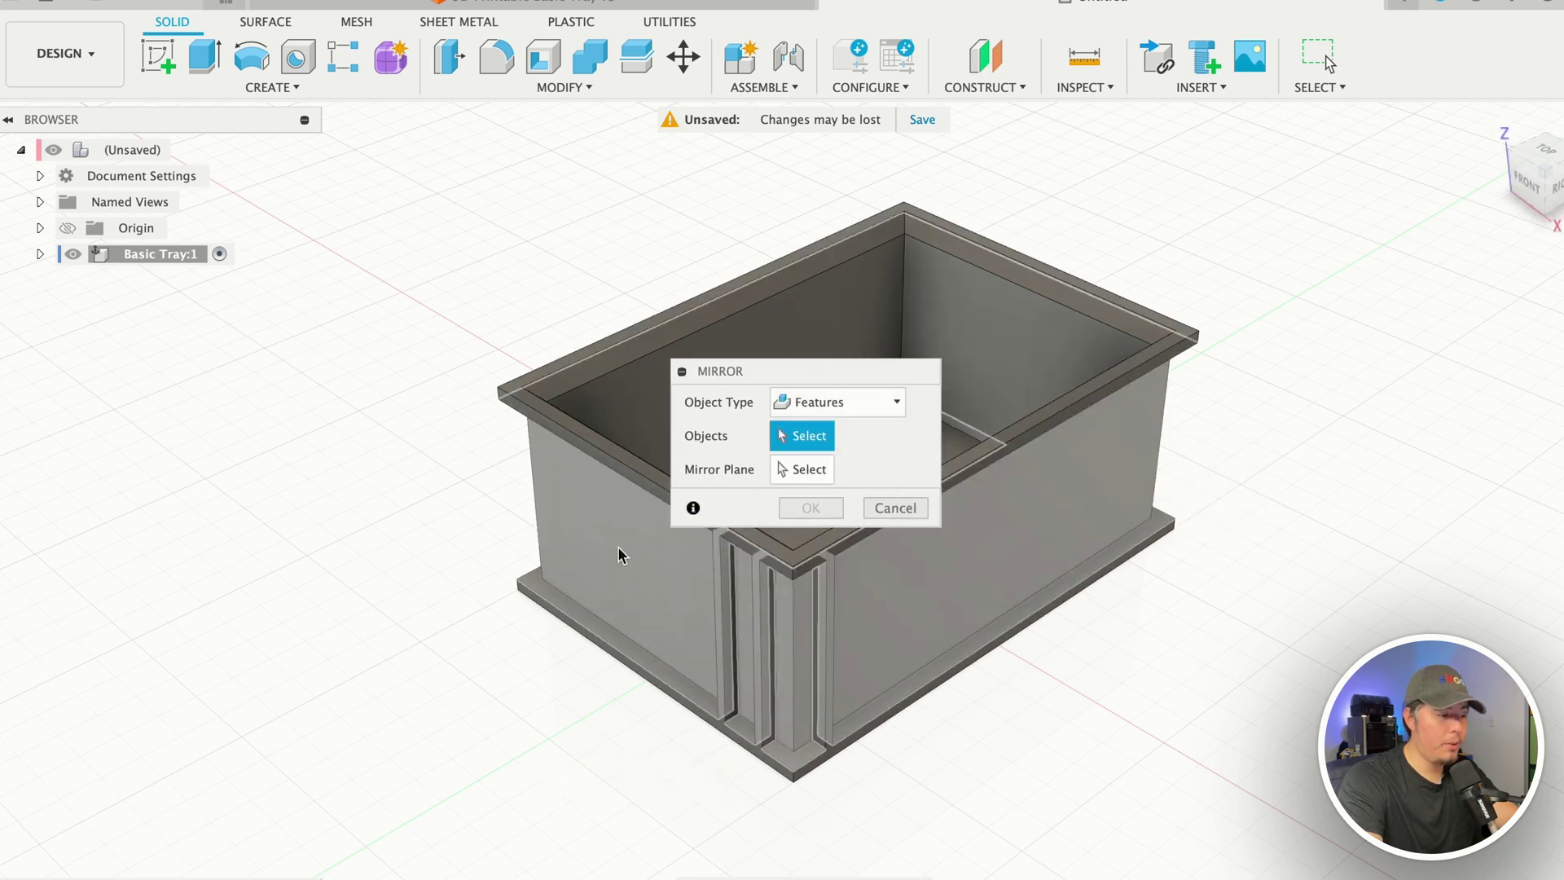
{"action": "left_click", "coordinate": [382, 879]}
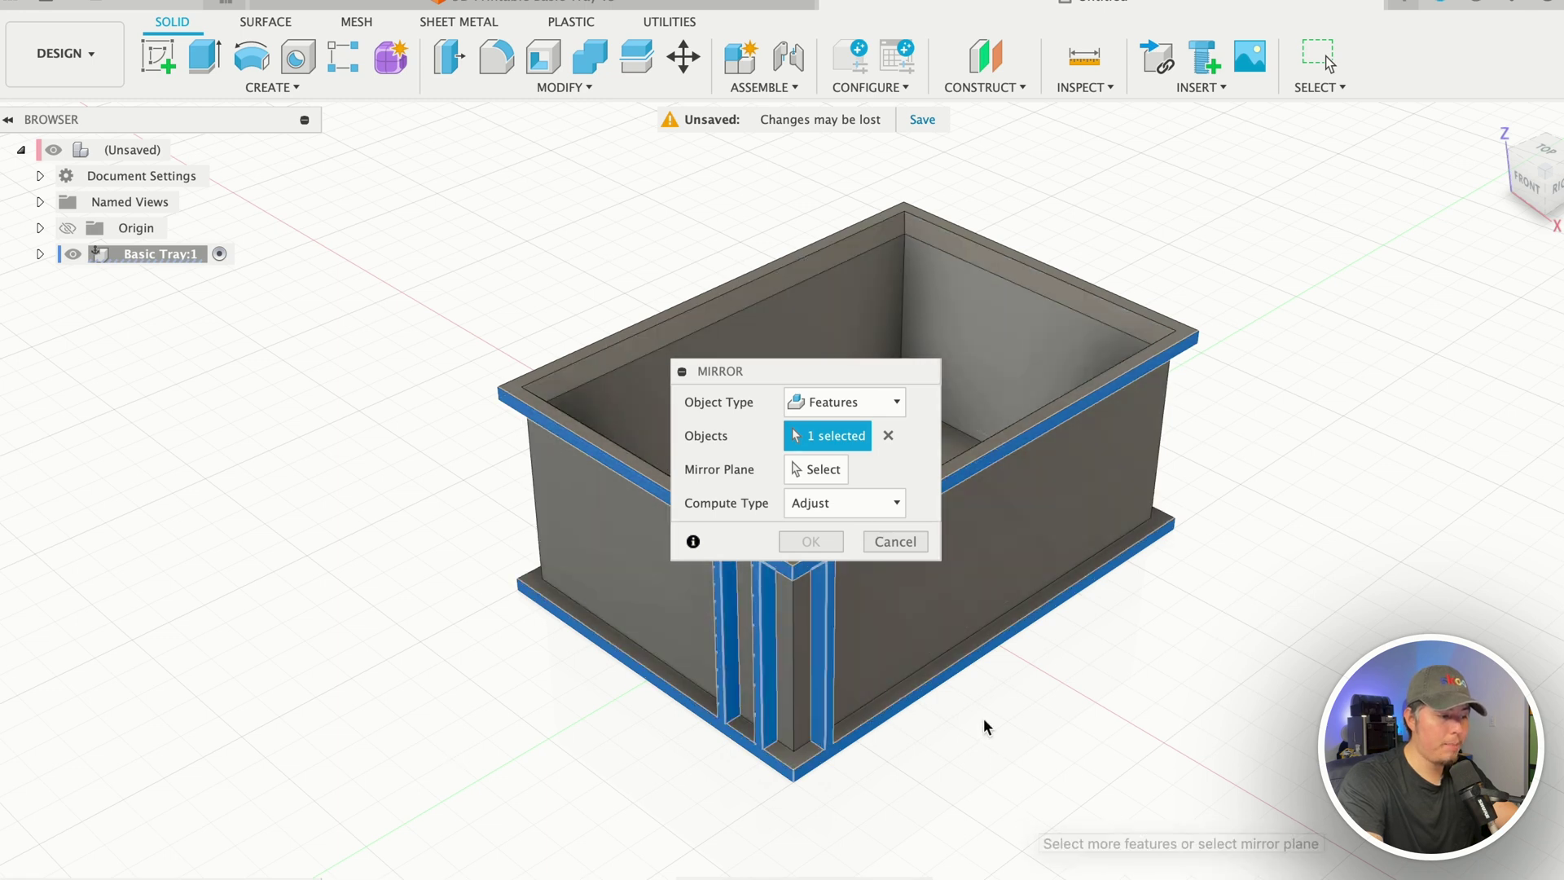
{"action": "left_click", "coordinate": [832, 476]}
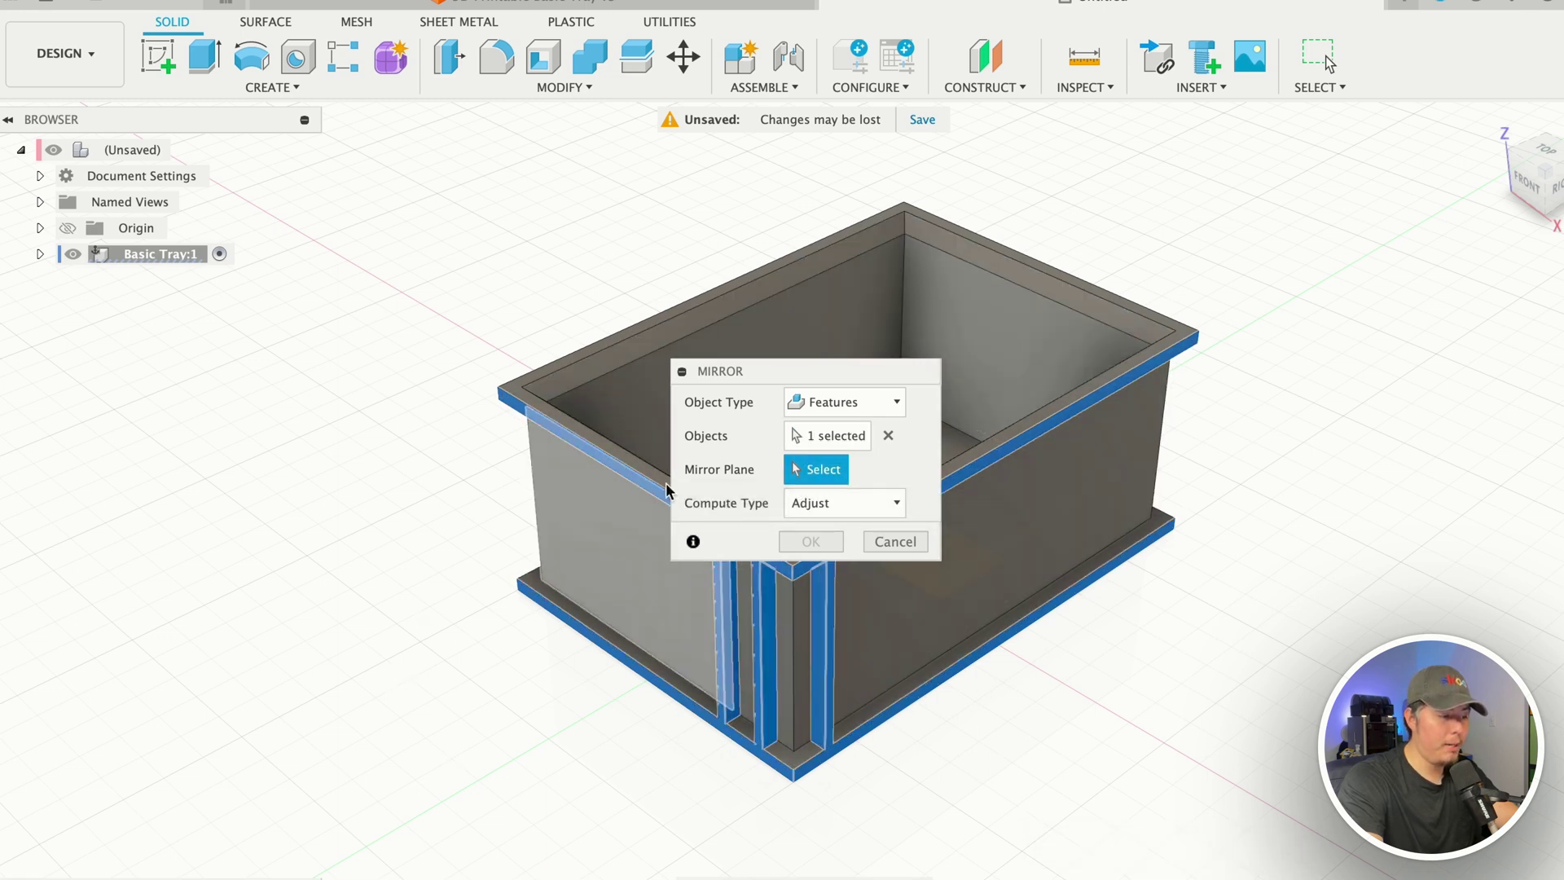
{"action": "left_click_drag", "start_coordinate": [771, 373], "coordinate": [403, 386]}
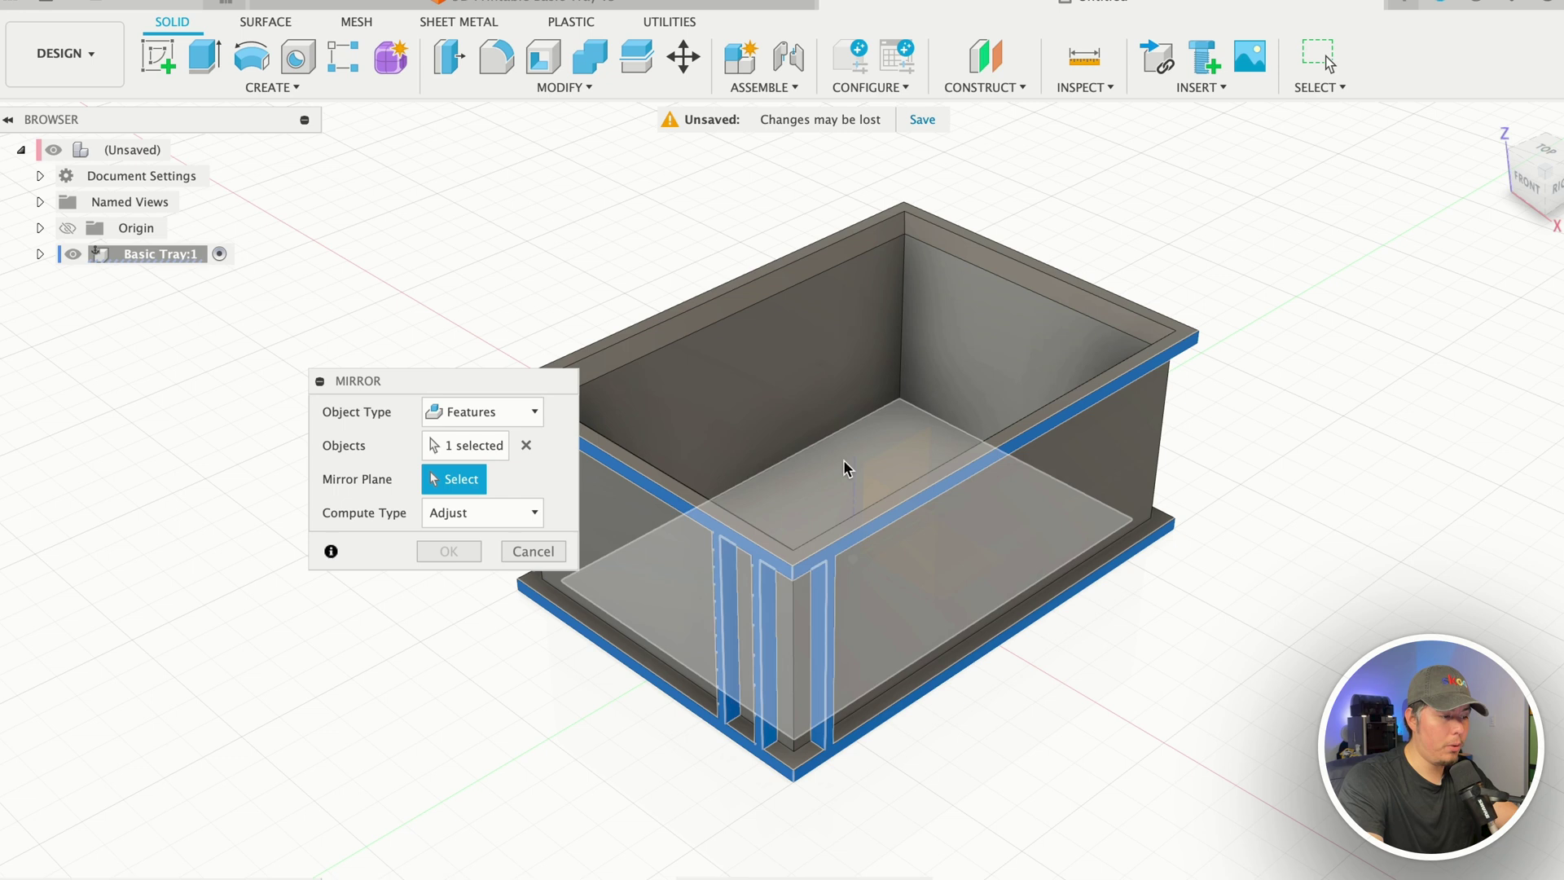
{"action": "left_click", "coordinate": [906, 466]}
{"action": "left_click_drag", "start_coordinate": [552, 383], "coordinate": [325, 411]}
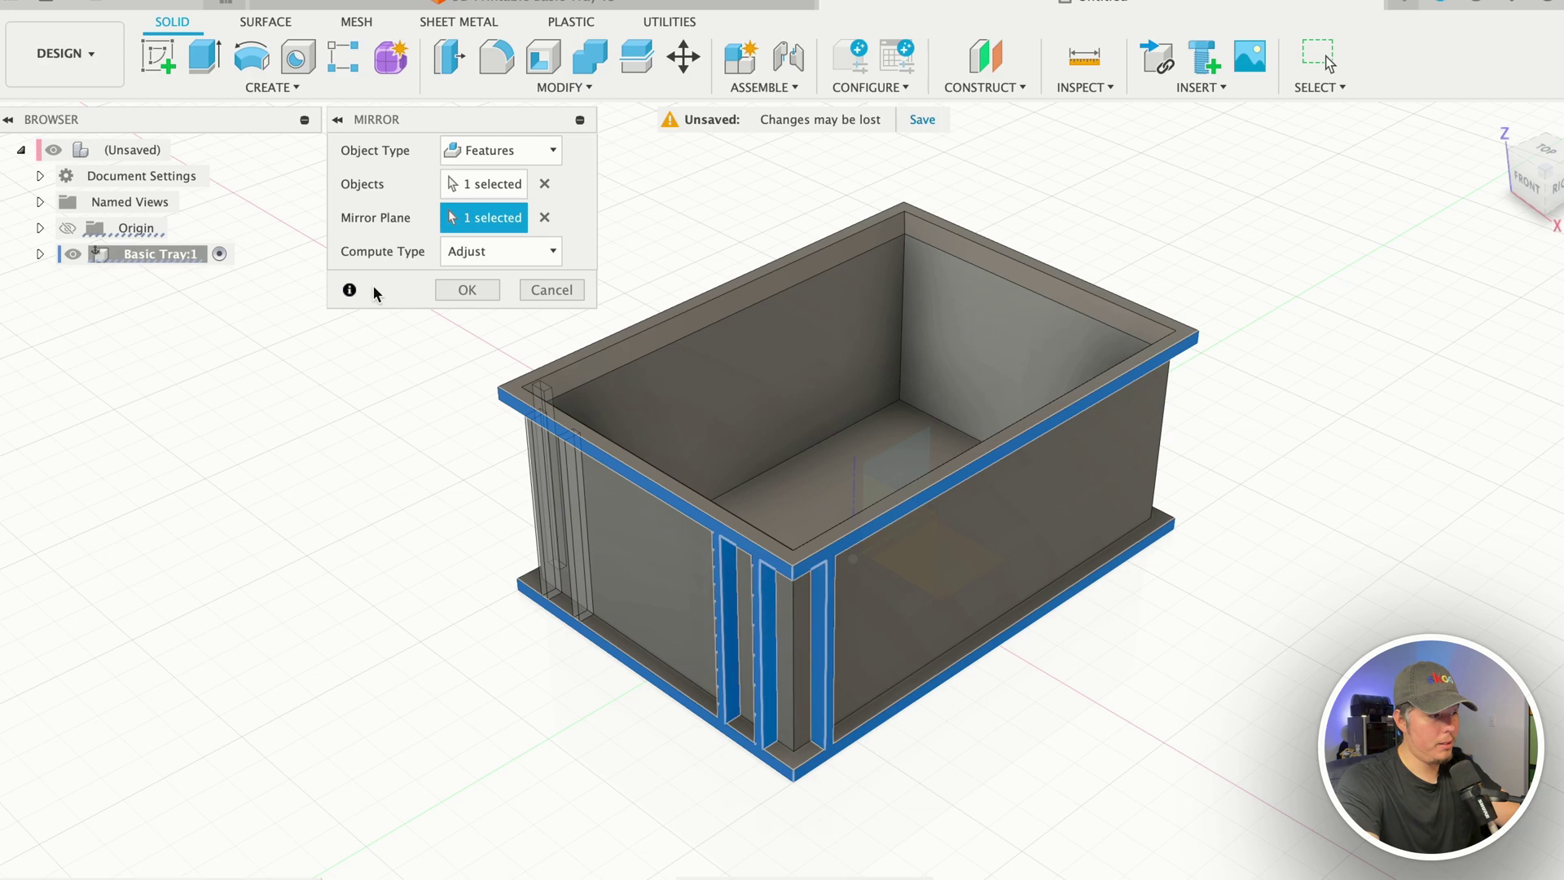
{"action": "left_click", "coordinate": [461, 290]}
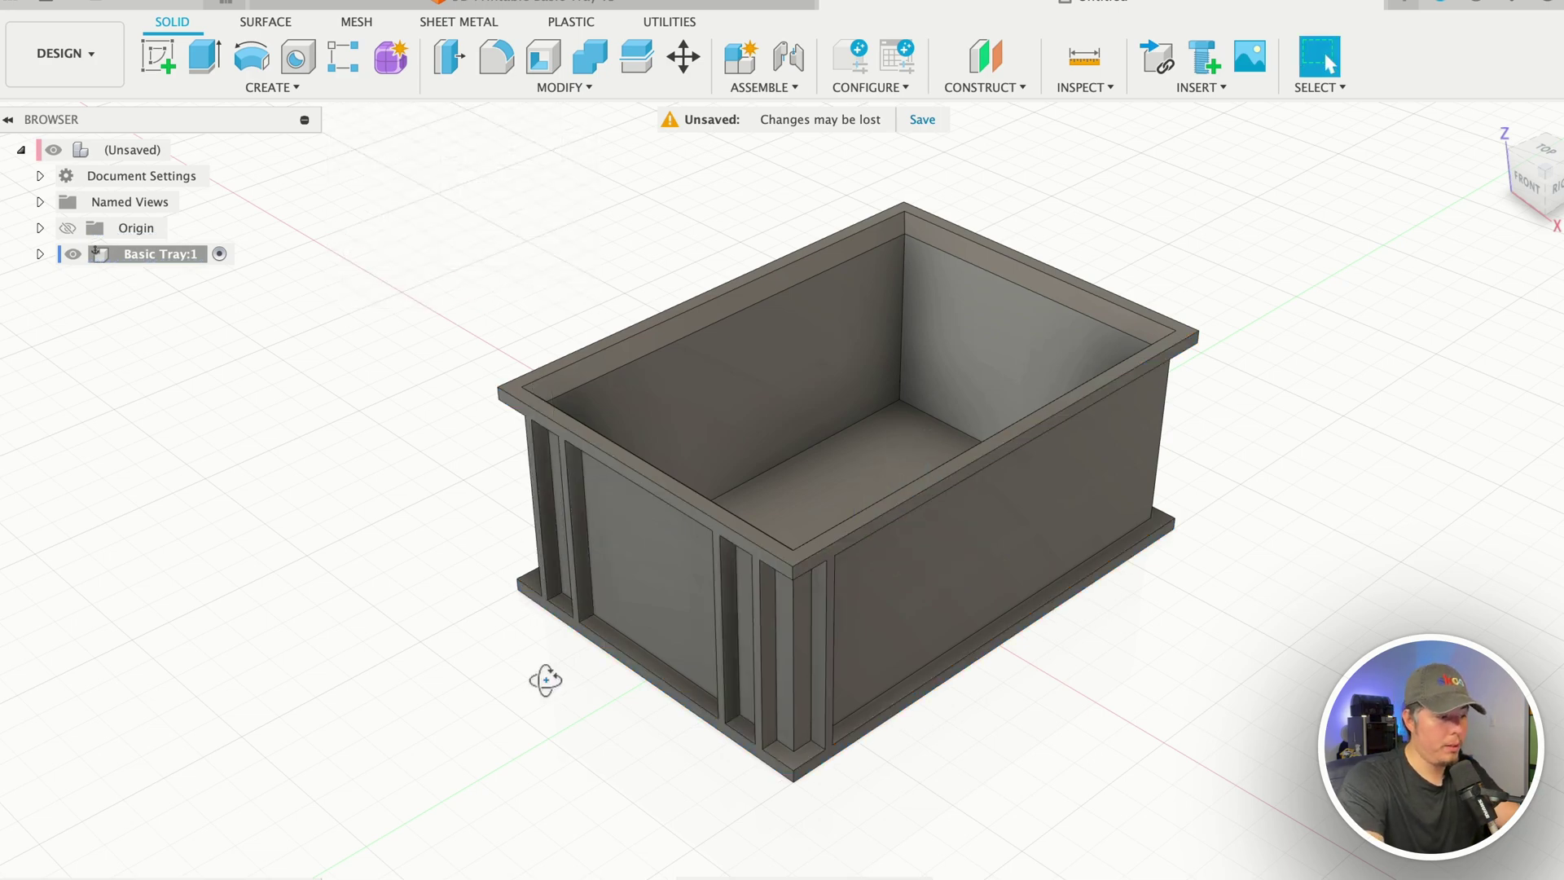
Mirror both rib features across the tray's other centre plane onto the far wall
{"action": "mouse_move", "coordinate": [541, 681]}
{"action": "middle_mouse_down", "text": "shift"}
{"action": "mouse_move", "coordinate": [745, 668]}
{"action": "mouse_move", "coordinate": [527, 657]}
{"action": "mouse_move", "coordinate": [595, 658]}
{"action": "mouse_move", "coordinate": [548, 665]}
{"action": "middle_mouse_up", "text": "shift"}
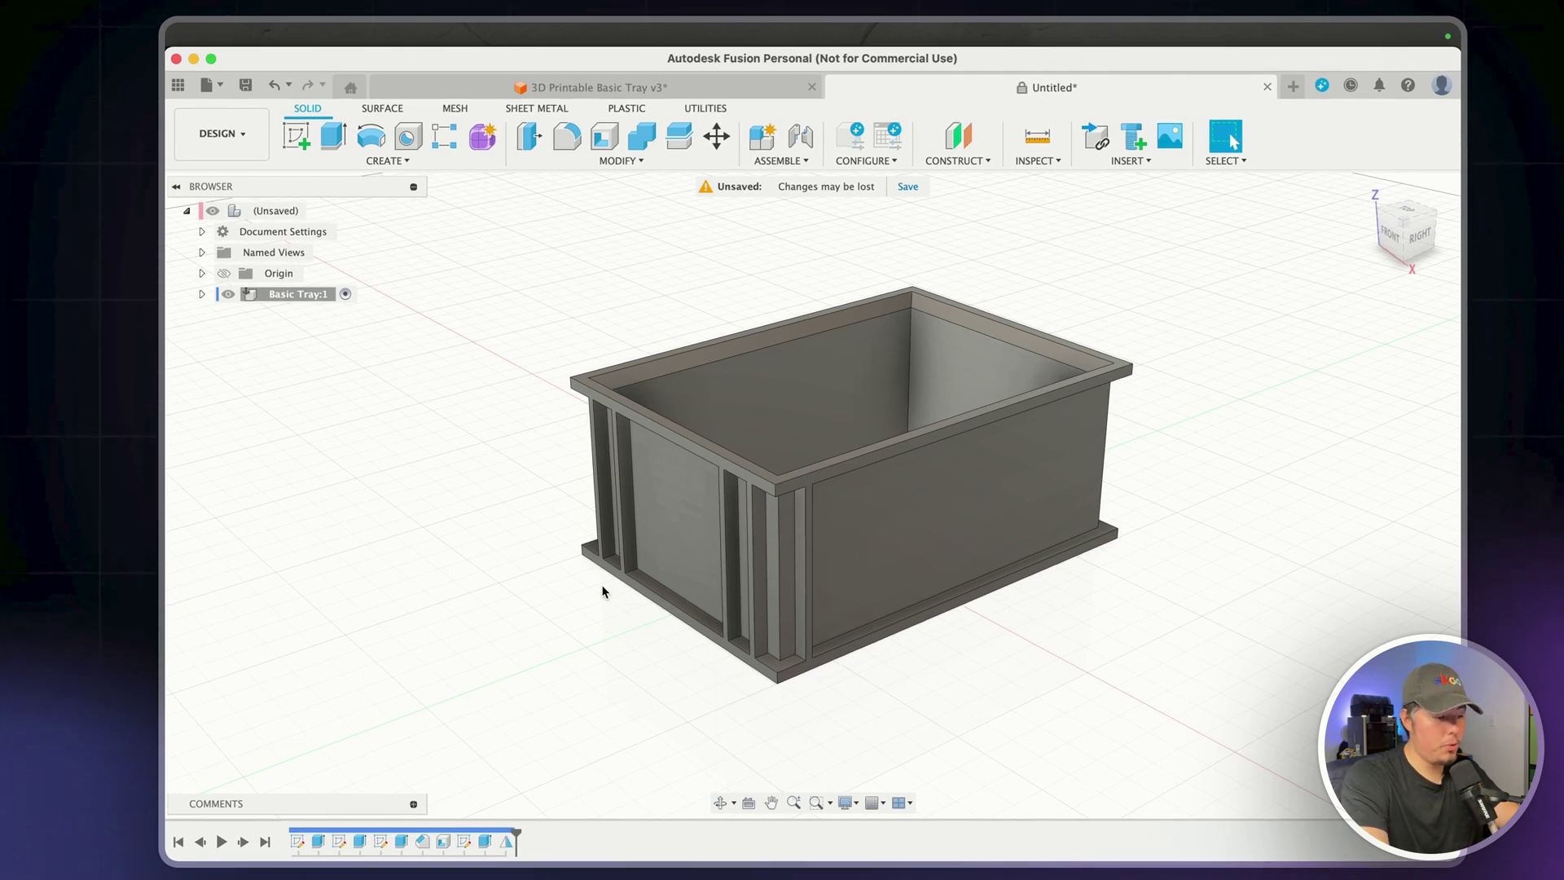
{"action": "type", "text": "smirr"}
{"action": "key", "text": "Return"}
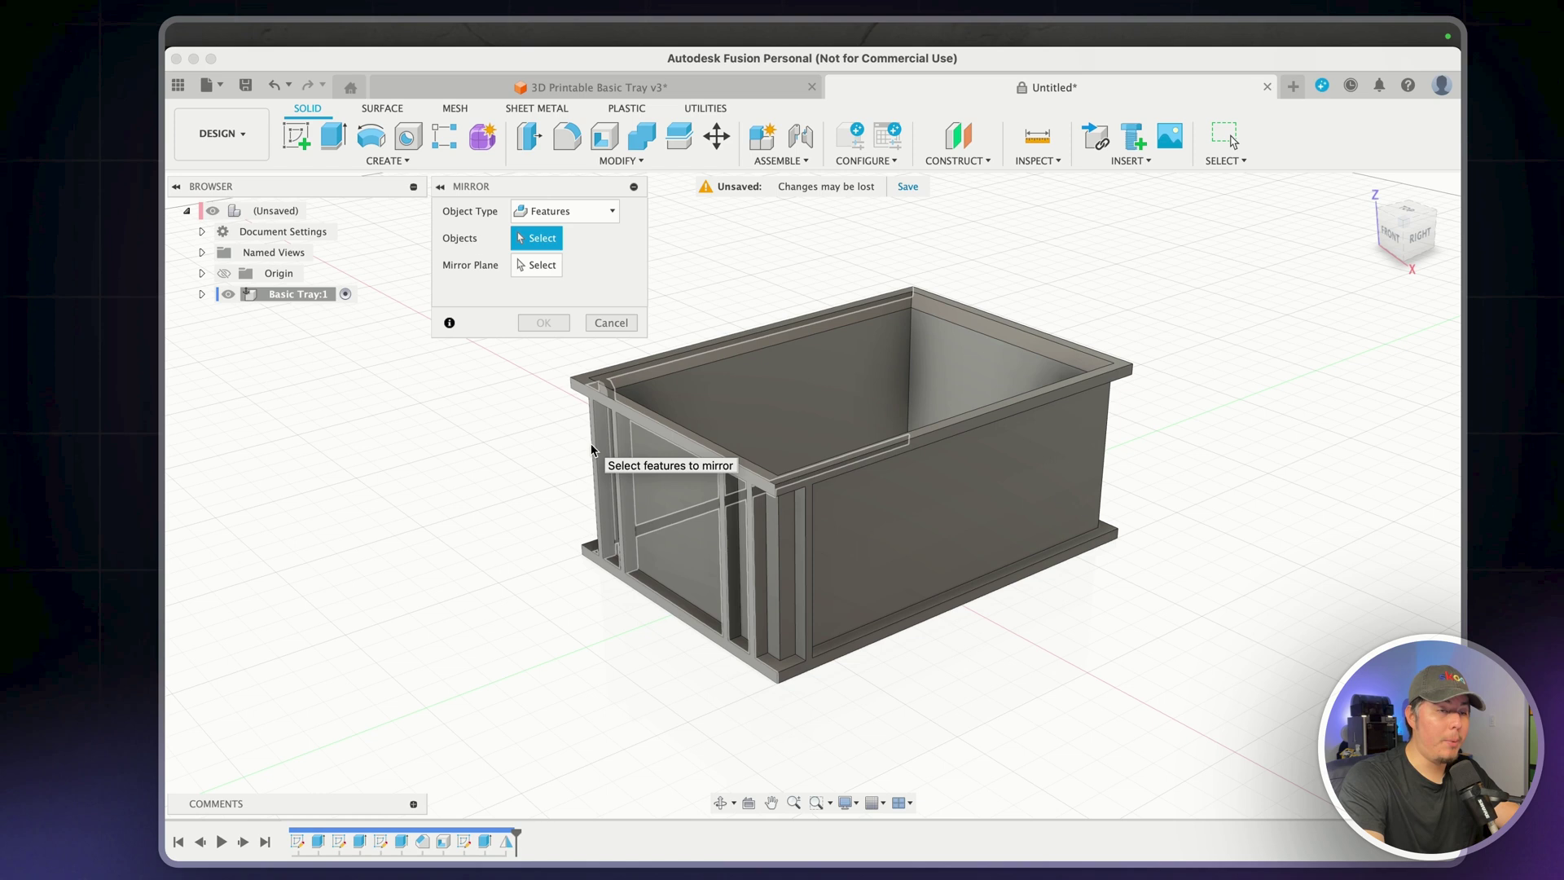
{"action": "left_click", "coordinate": [484, 842]}
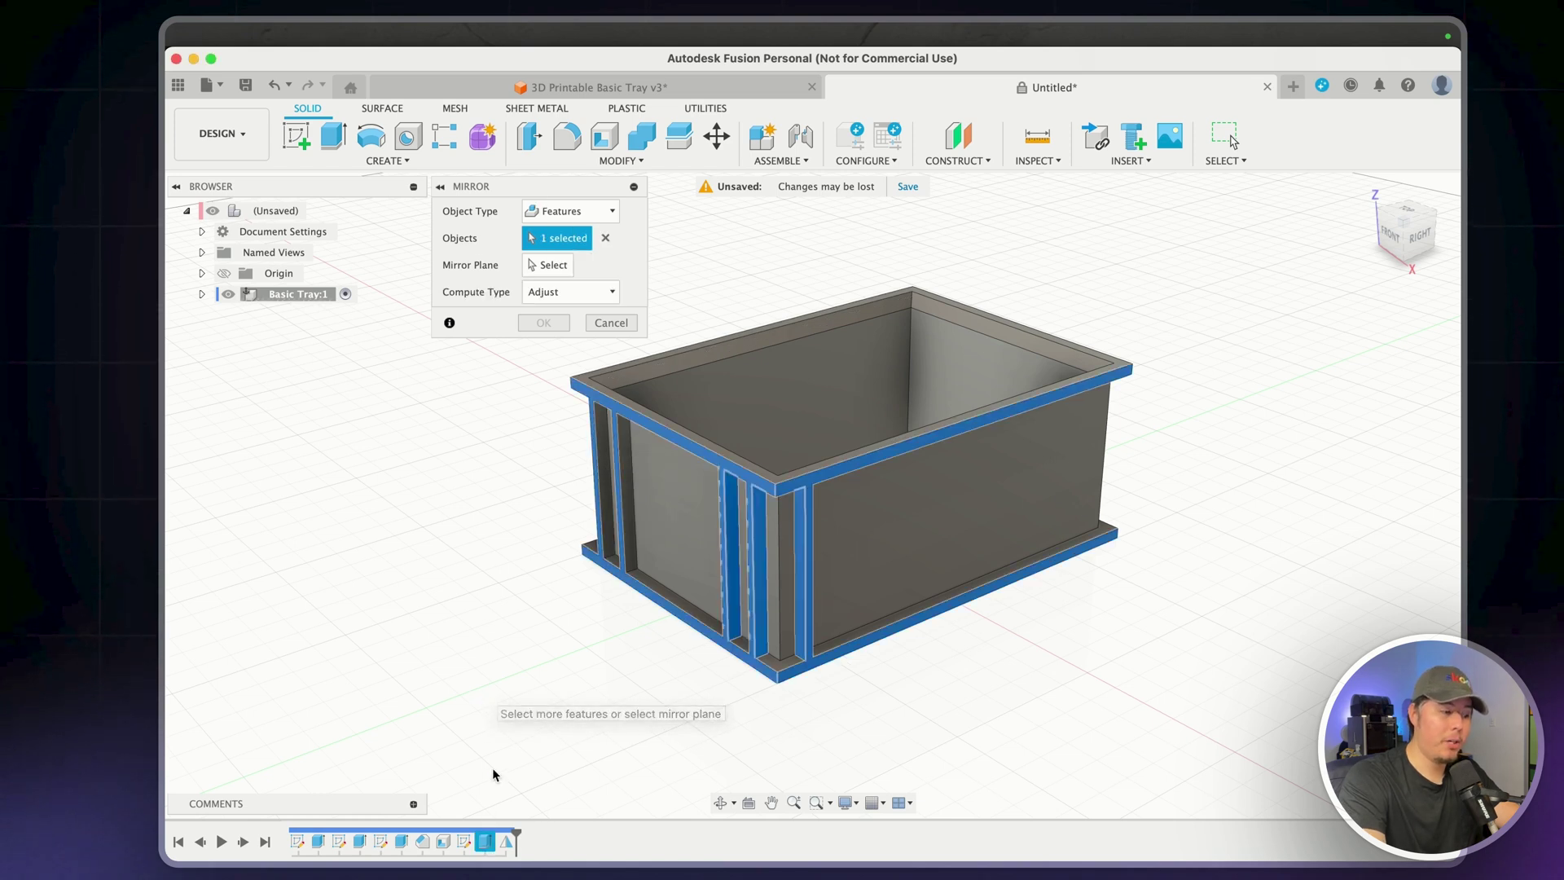
{"action": "left_click", "coordinate": [505, 841]}
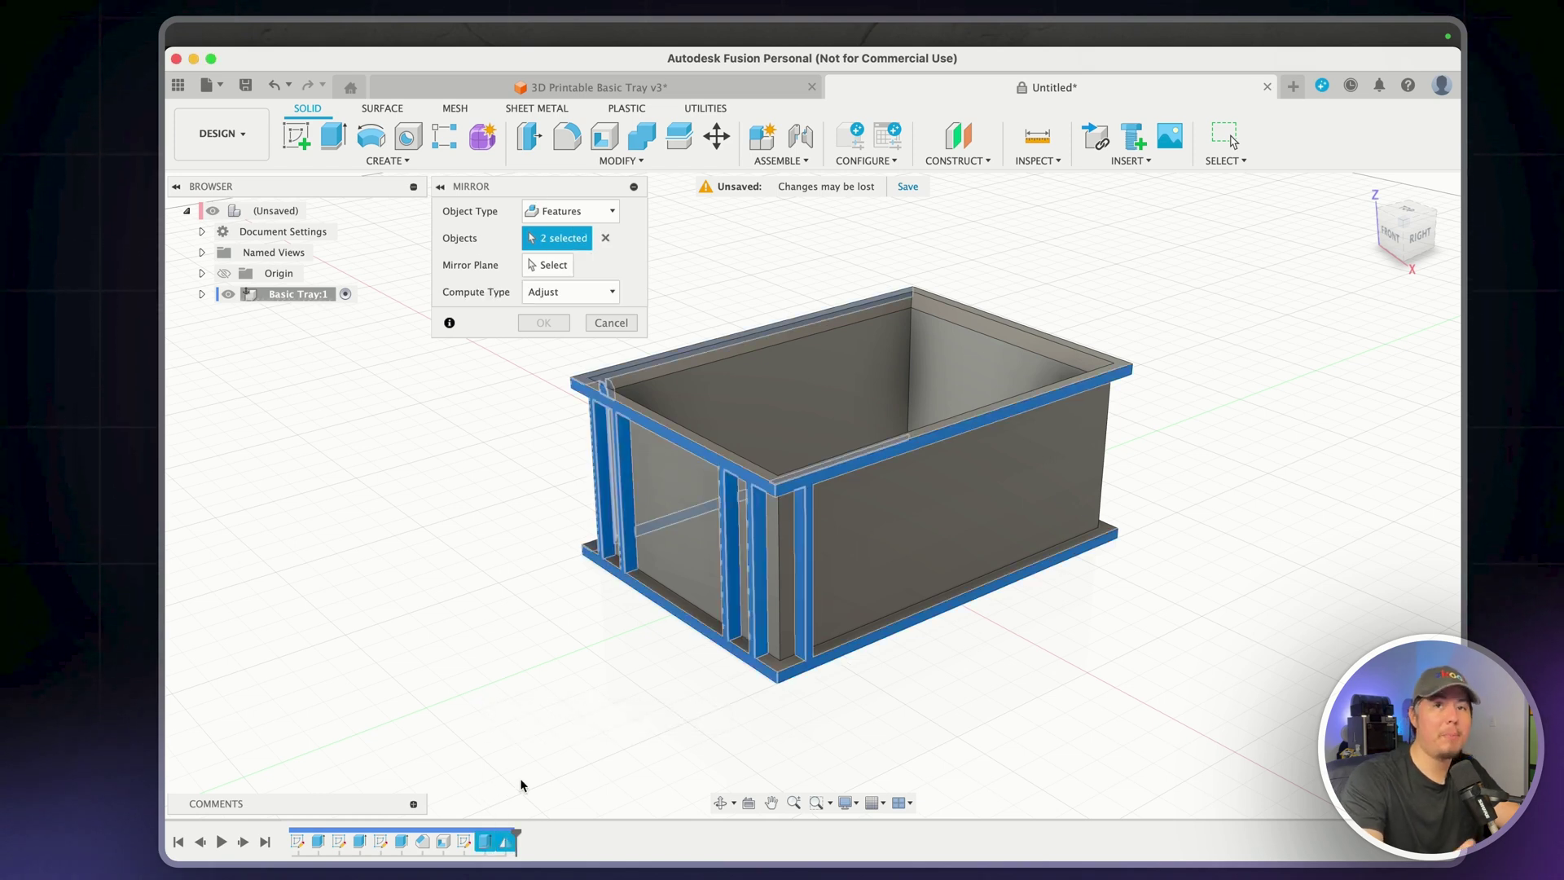
{"action": "left_click", "coordinate": [546, 265]}
{"action": "middle_click_drag", "start_coordinate": [461, 436], "coordinate": [457, 553], "text": "shift"}
{"action": "left_click", "coordinate": [897, 511]}
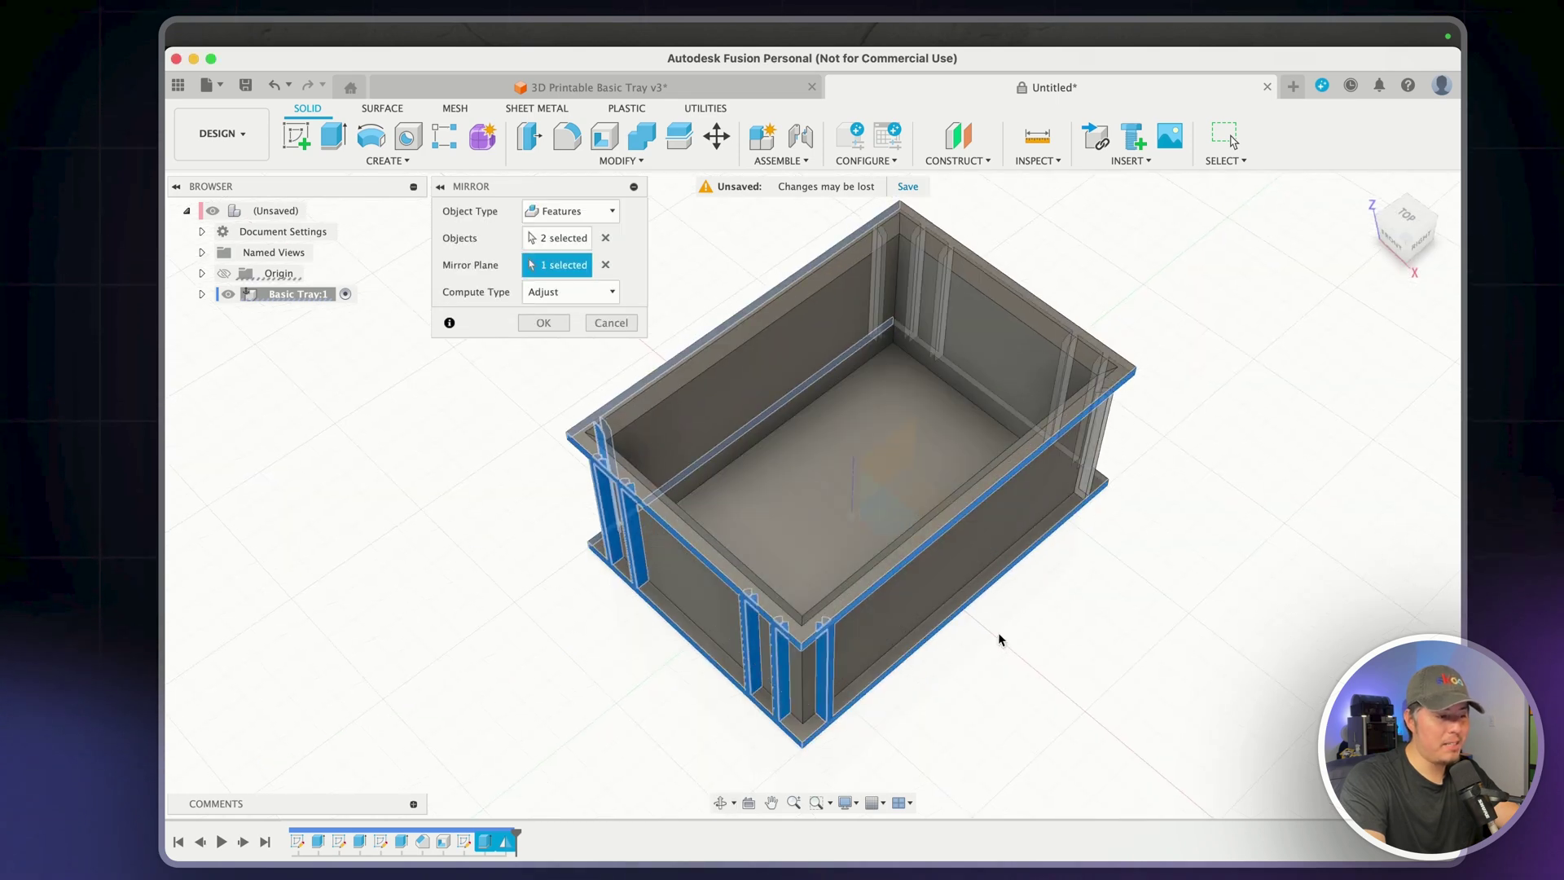
{"action": "key", "text": "Return"}
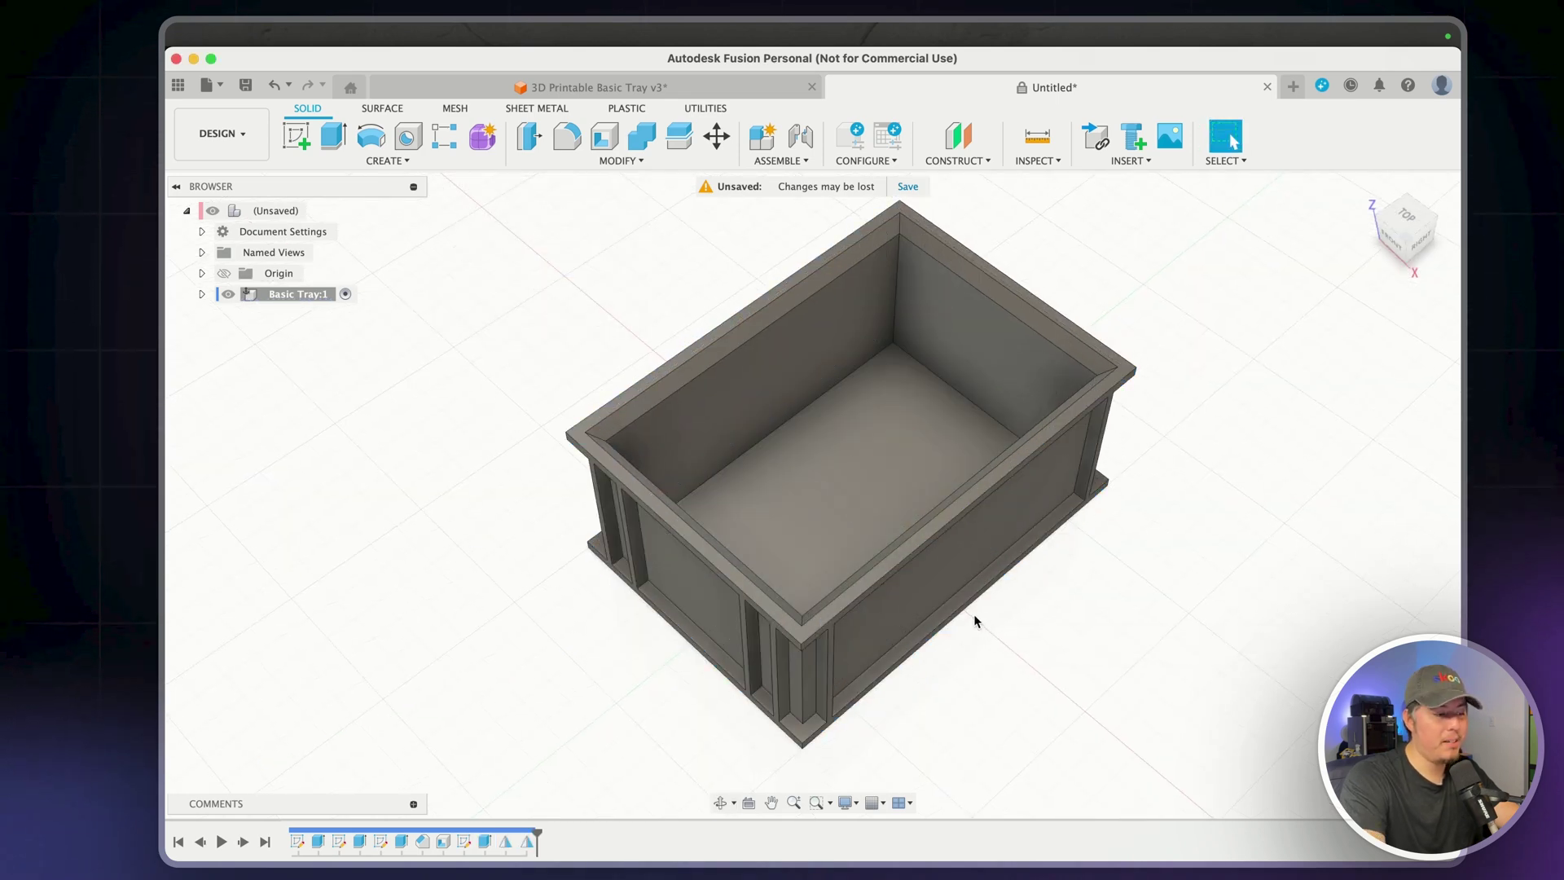
Change the base sketch's 70 mm length dimension to 90 mm and finish the sketch
{"action": "middle_click_drag", "start_coordinate": [1033, 646], "coordinate": [1050, 572]}
{"action": "middle_click_drag", "start_coordinate": [855, 594], "coordinate": [365, 748], "text": "shift"}
{"action": "double_click", "coordinate": [298, 844]}
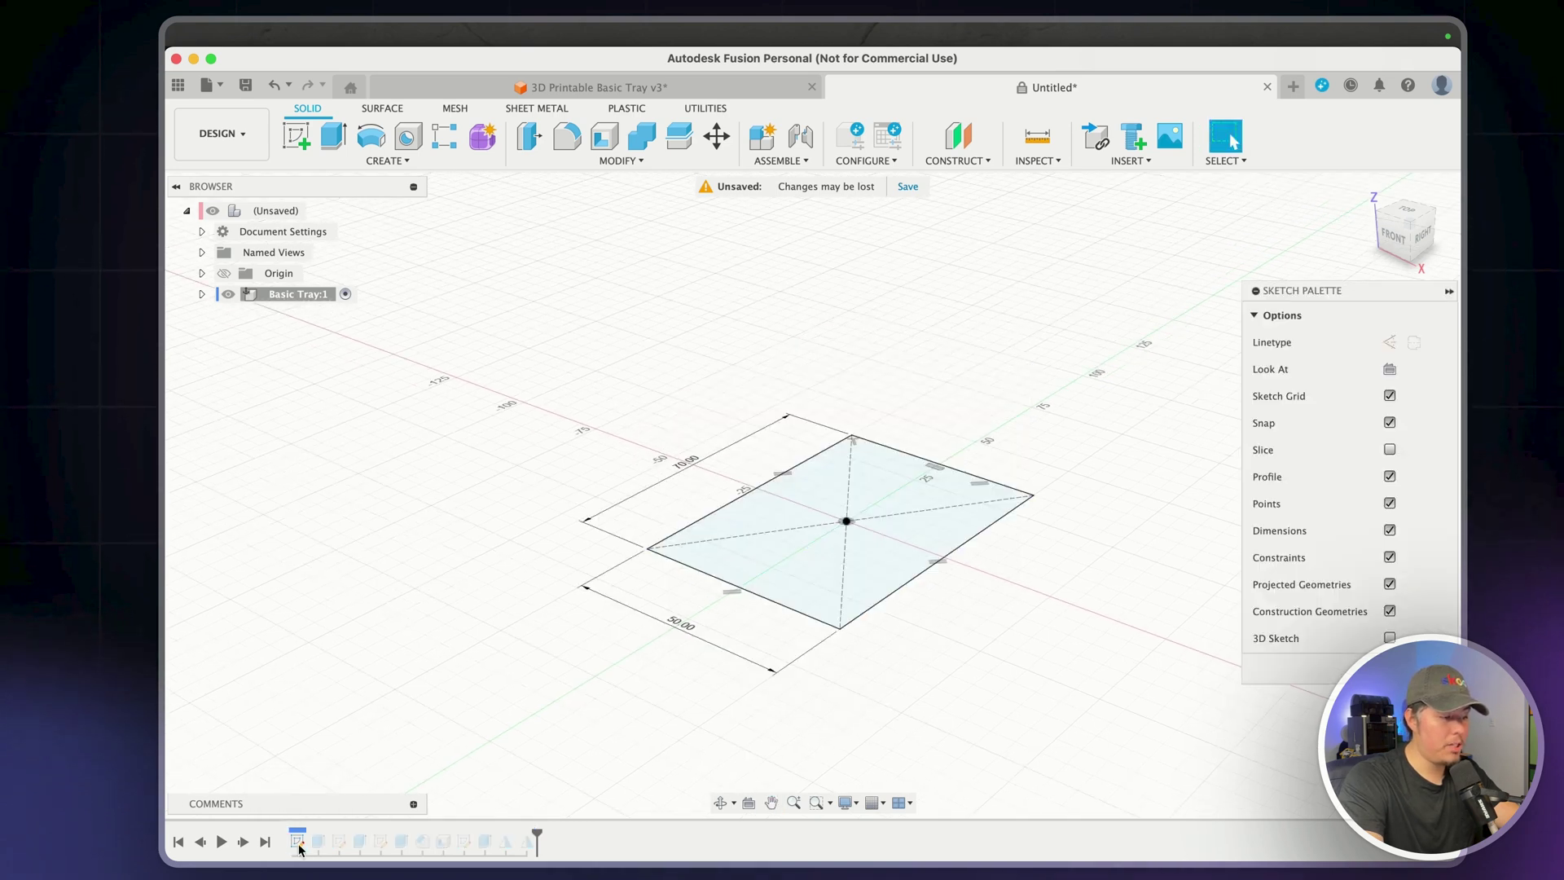
{"action": "double_click", "coordinate": [685, 466]}
{"action": "type", "text": "90"}
{"action": "key", "text": "Return"}
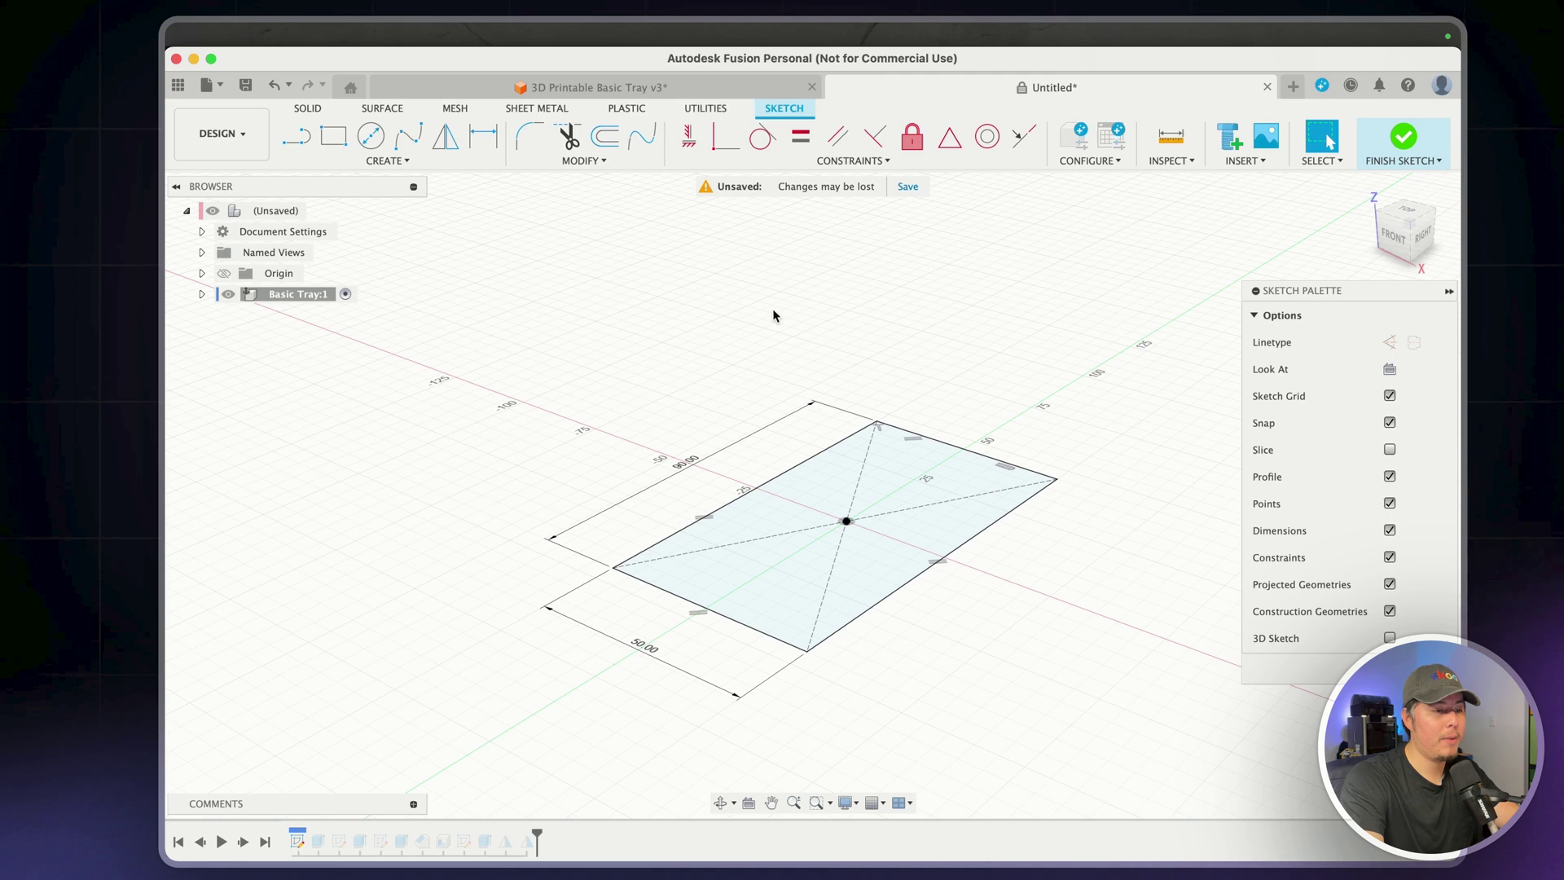
{"action": "left_click", "coordinate": [1398, 134]}
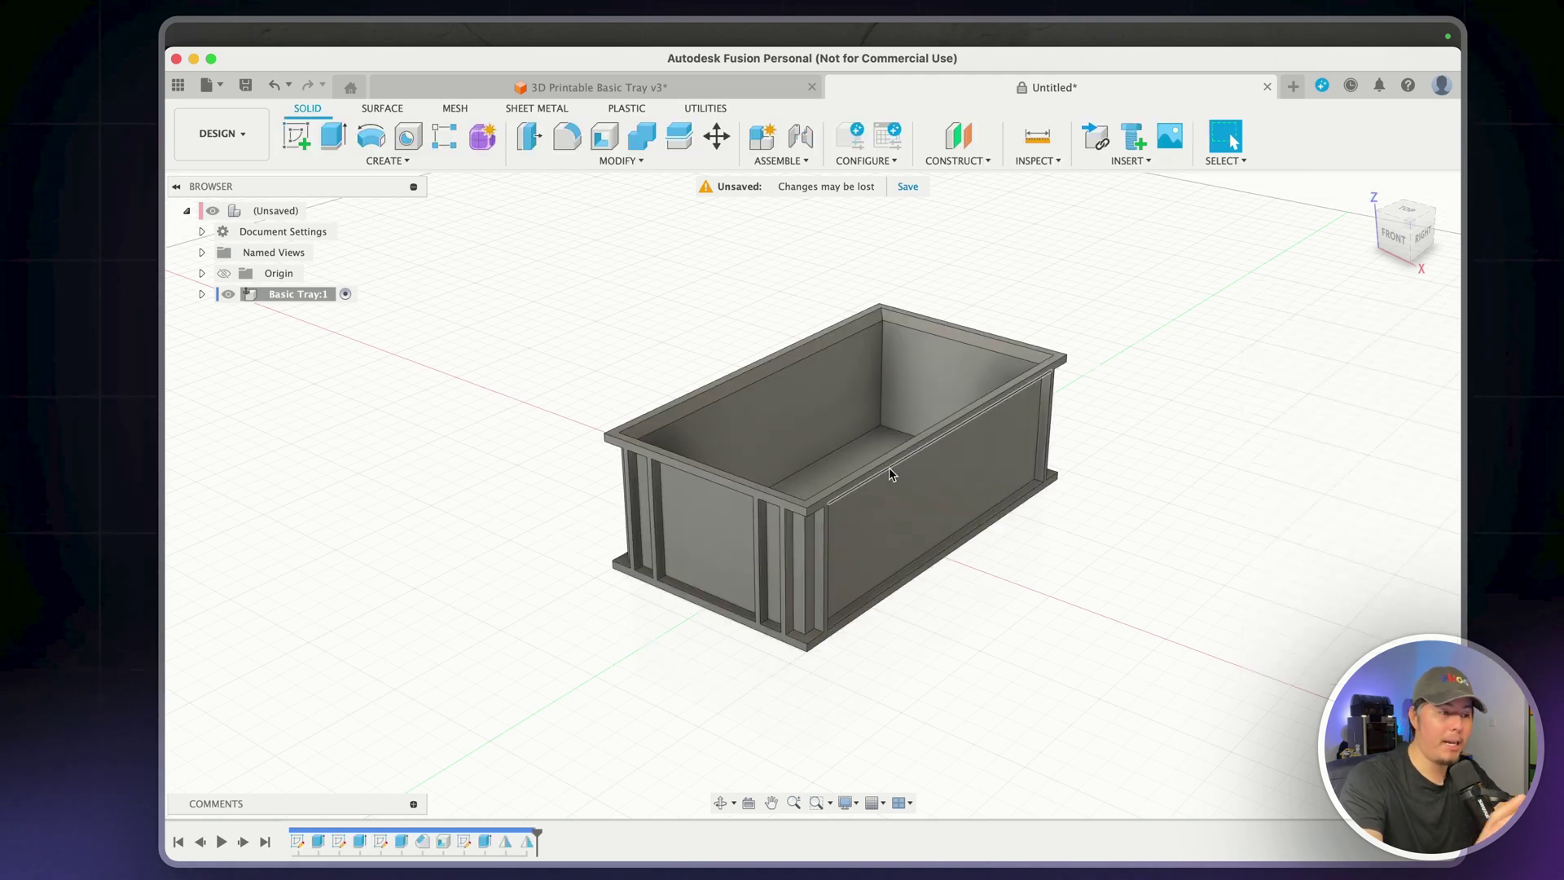
Undo and redo the sketch finish so the longer tray rebuilds
{"action": "key", "text": "super+z"}
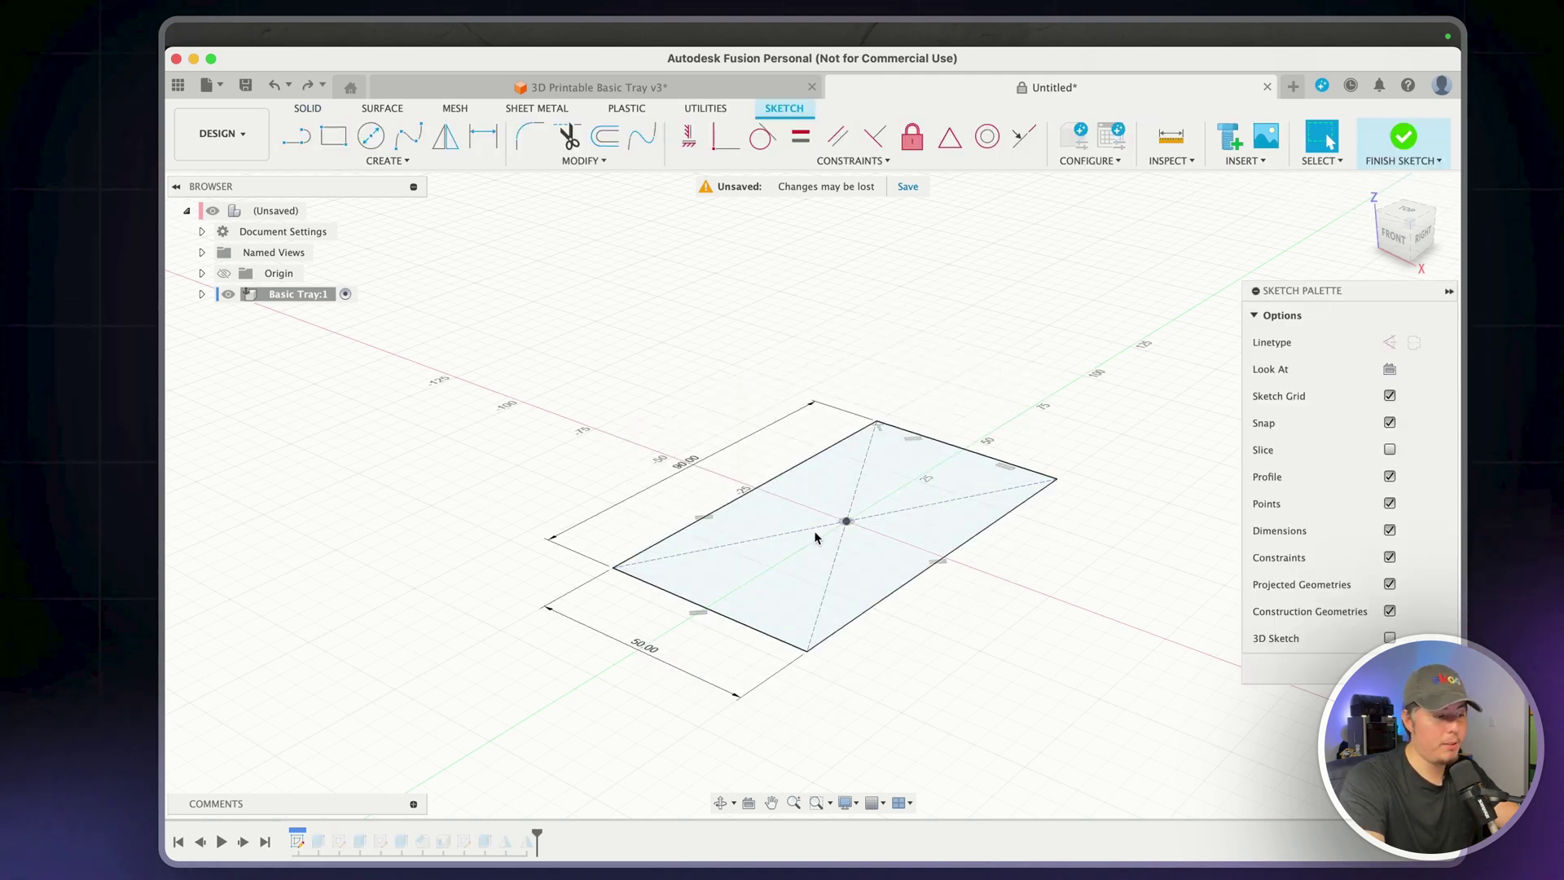
{"action": "key", "text": "super+shift+z"}
{"action": "scroll", "coordinate": [918, 632], "scroll_direction": "up", "scroll_amount": 2}
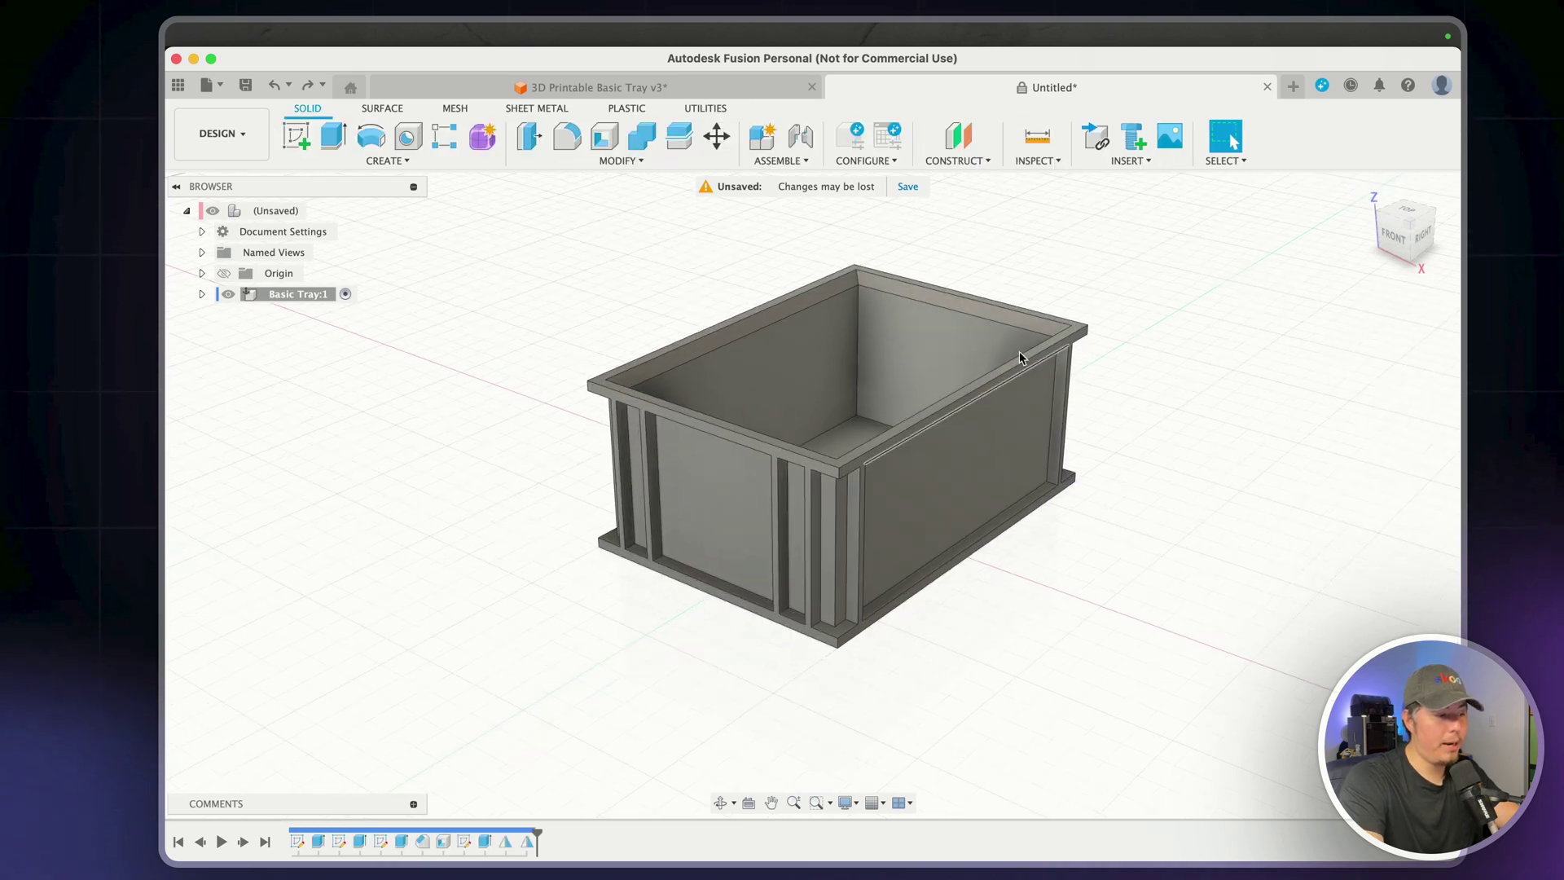
{"action": "scroll", "coordinate": [893, 587], "scroll_direction": "down", "scroll_amount": 2}
{"action": "middle_click_drag", "start_coordinate": [892, 534], "coordinate": [821, 607]}
{"action": "scroll", "coordinate": [598, 597], "scroll_direction": "up", "scroll_amount": 2}
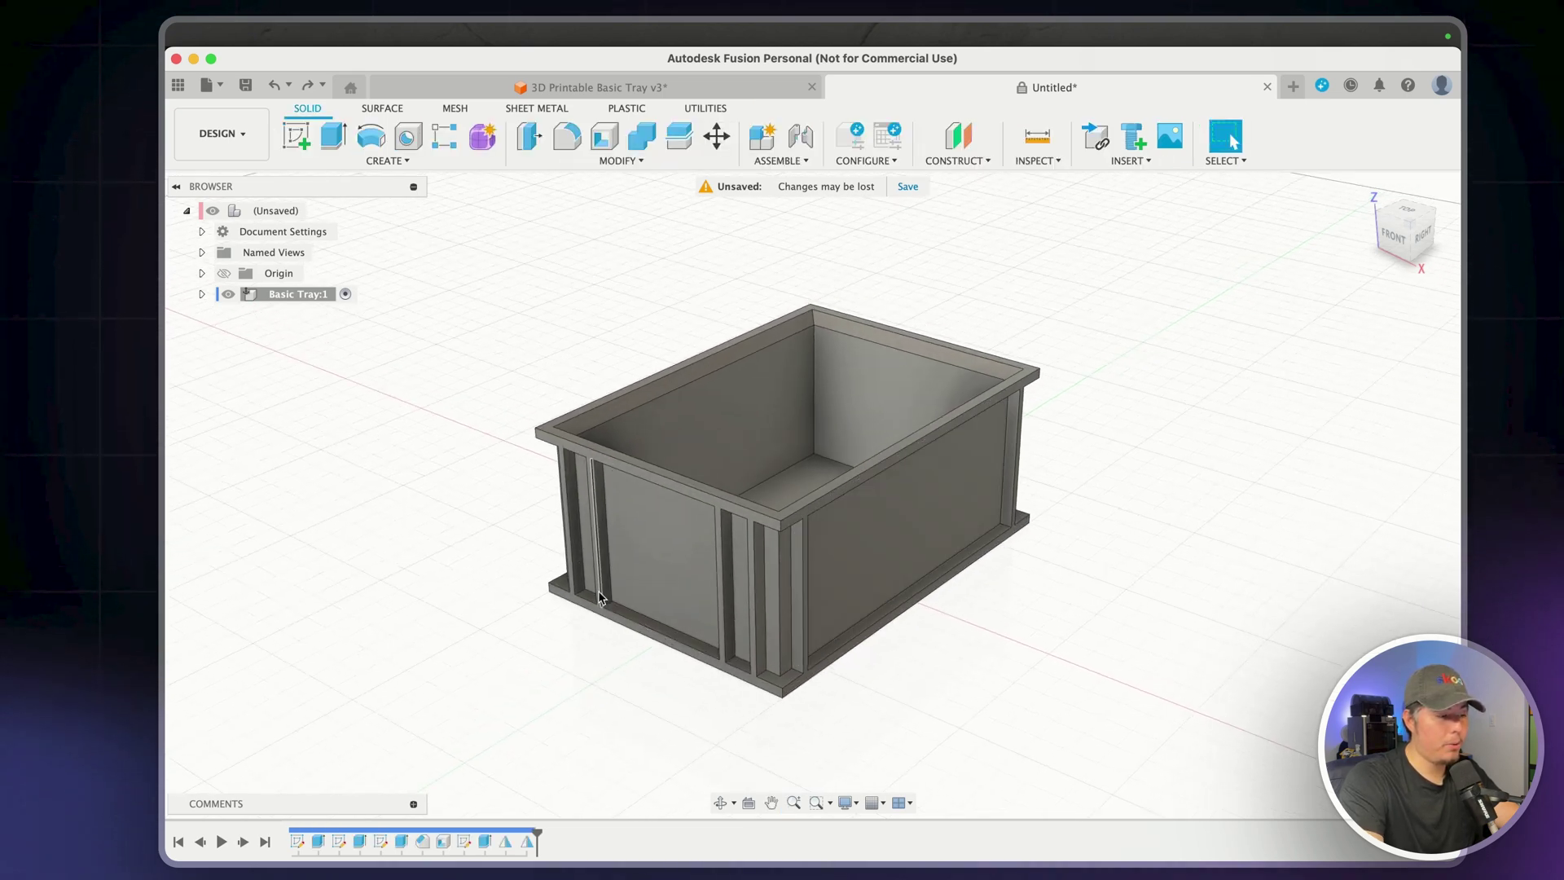
Start a chamfer with the sch alias and pick the first four rim edges
{"action": "middle_click_drag", "start_coordinate": [673, 649], "coordinate": [666, 609], "text": "shift"}
{"action": "left_click", "coordinate": [1232, 140]}
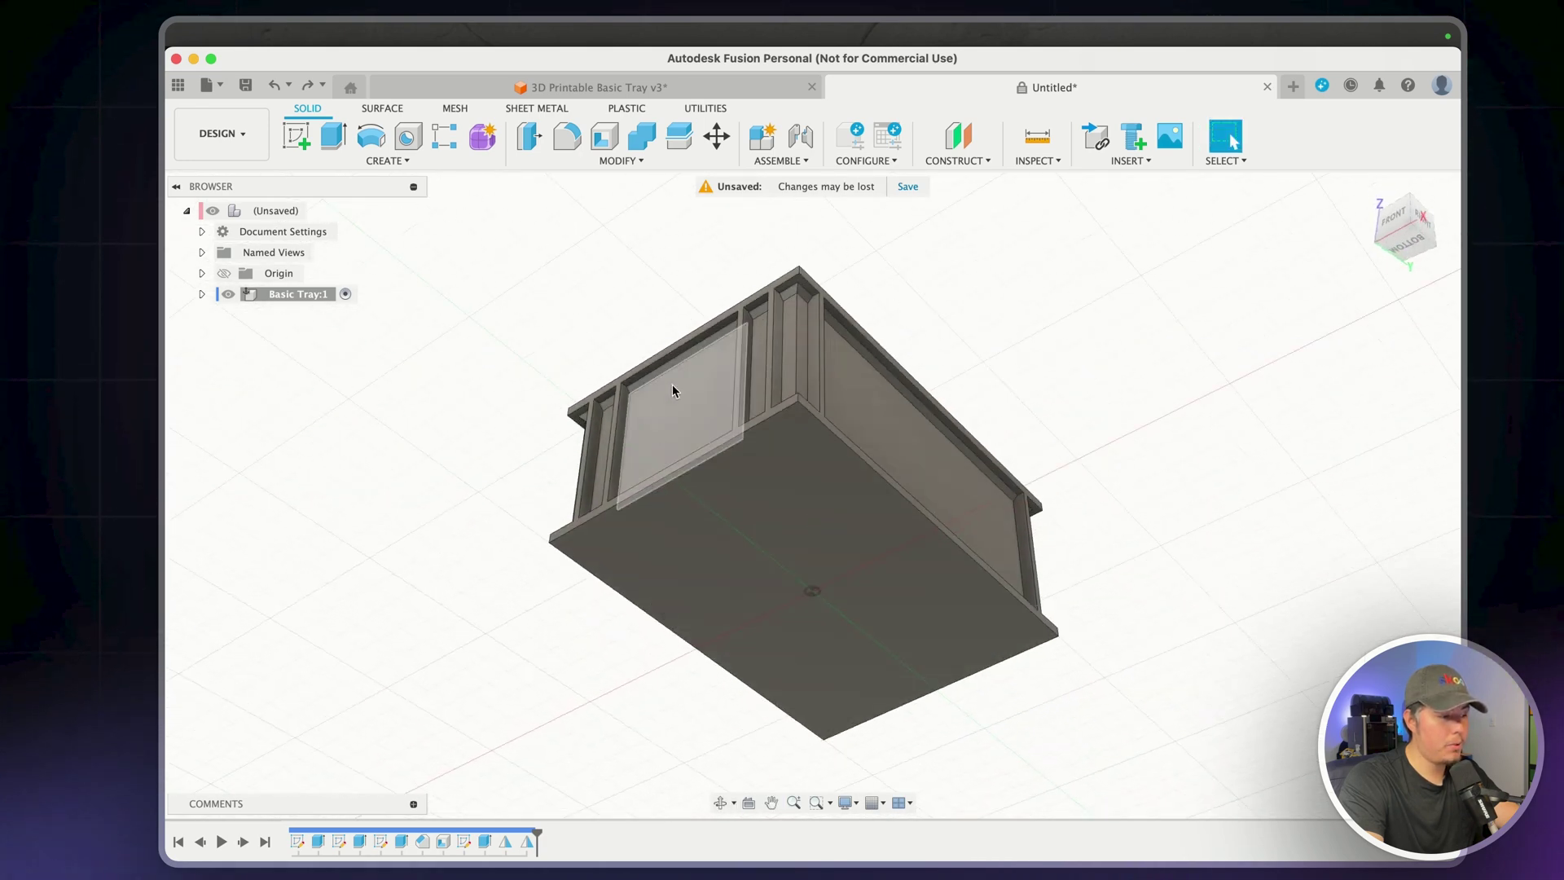
{"action": "scroll", "coordinate": [684, 349], "scroll_direction": "up", "scroll_amount": 5}
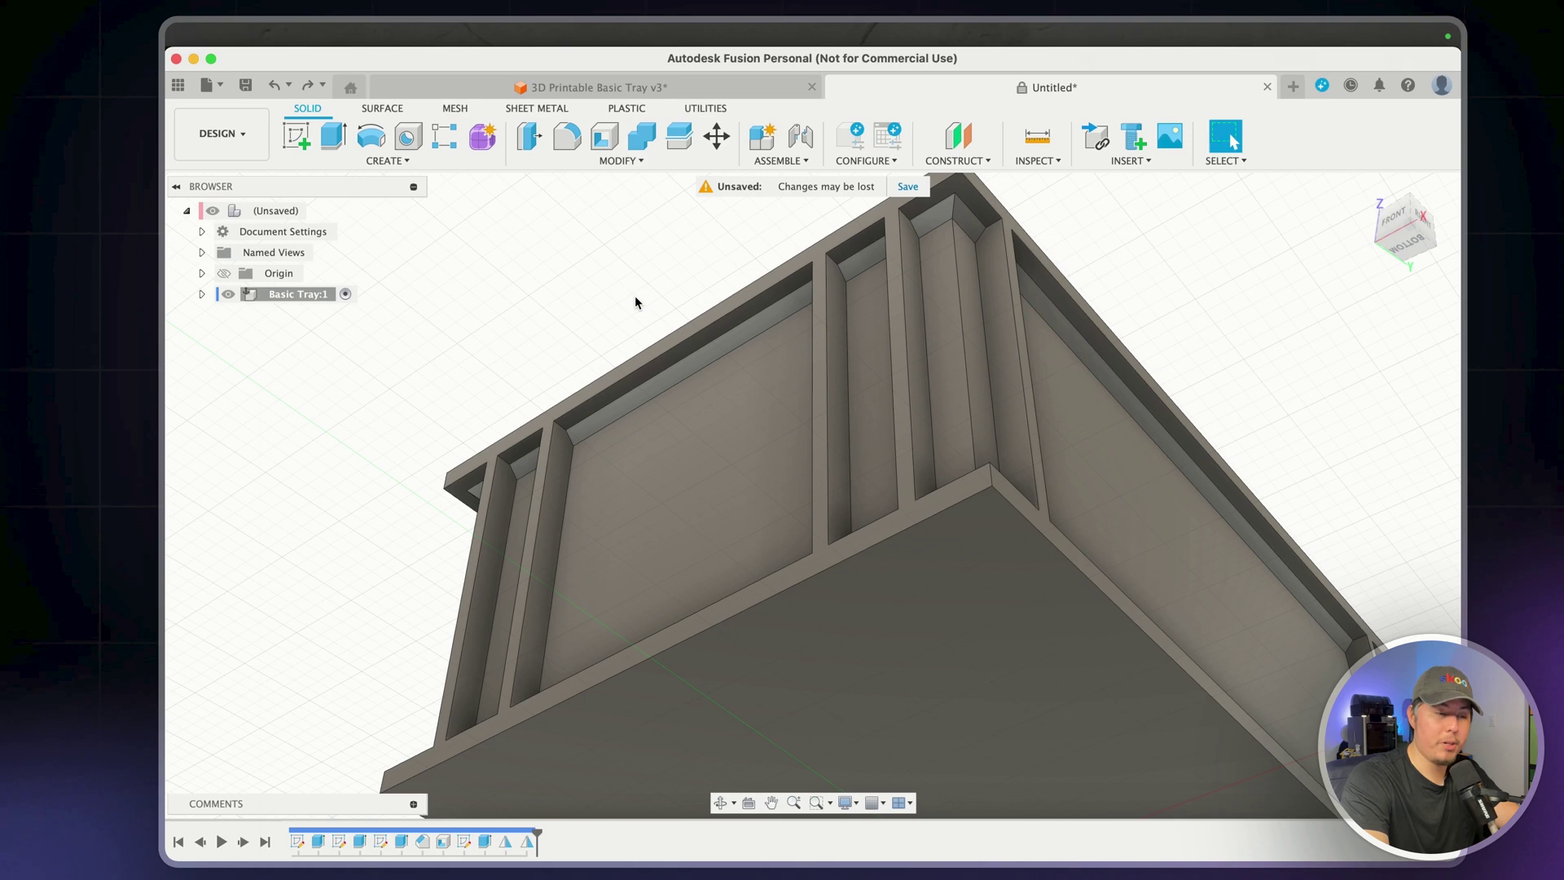
{"action": "middle_click_drag", "start_coordinate": [637, 282], "coordinate": [636, 314], "text": "shift"}
{"action": "type", "text": "sch"}
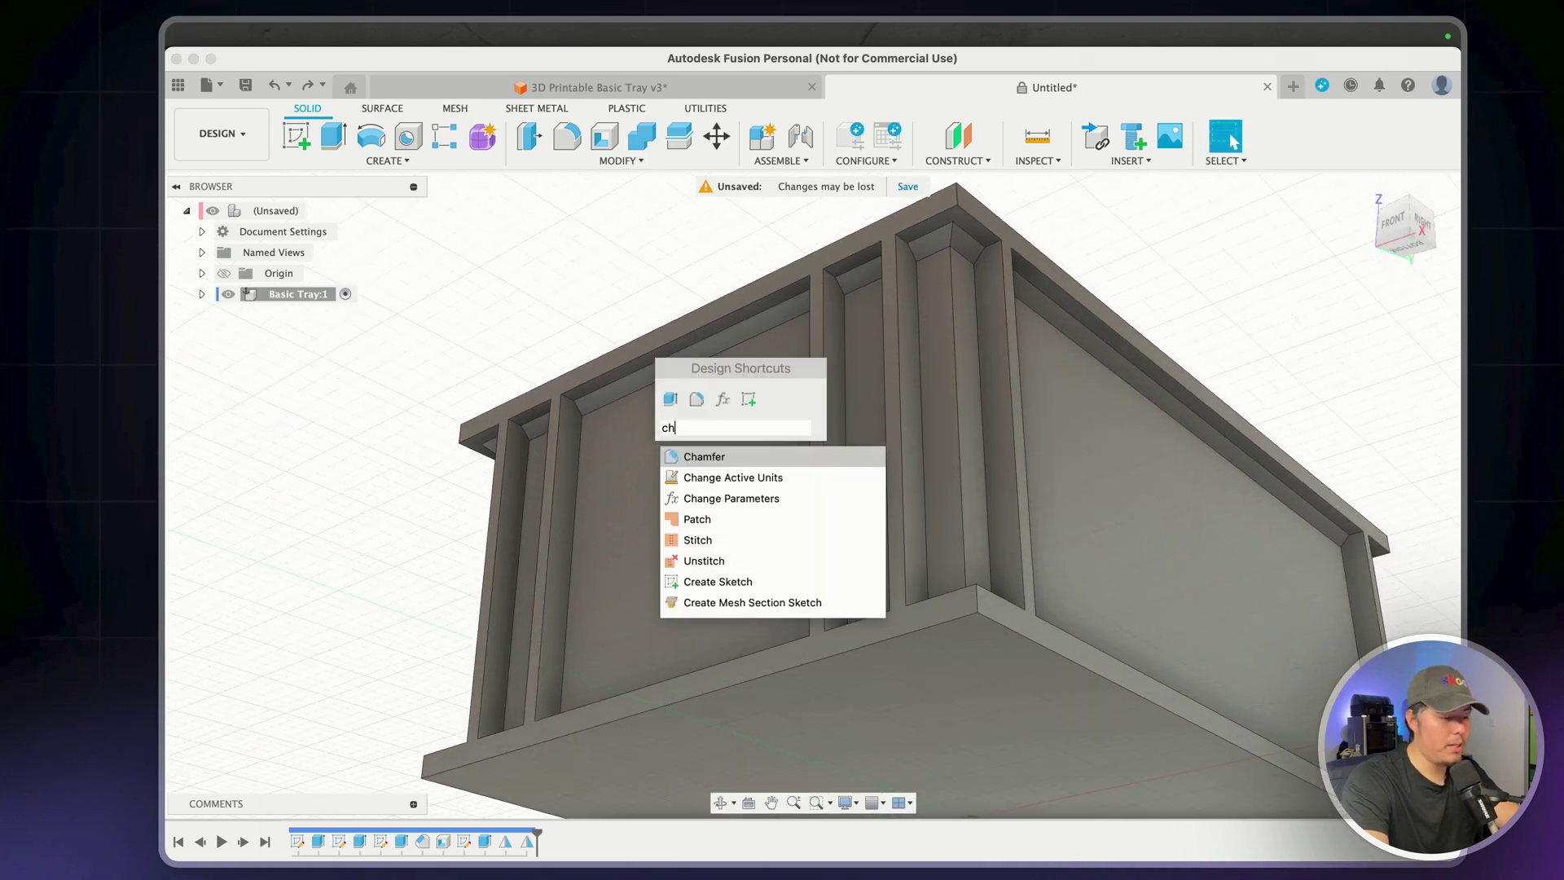
{"action": "left_click", "coordinate": [693, 455]}
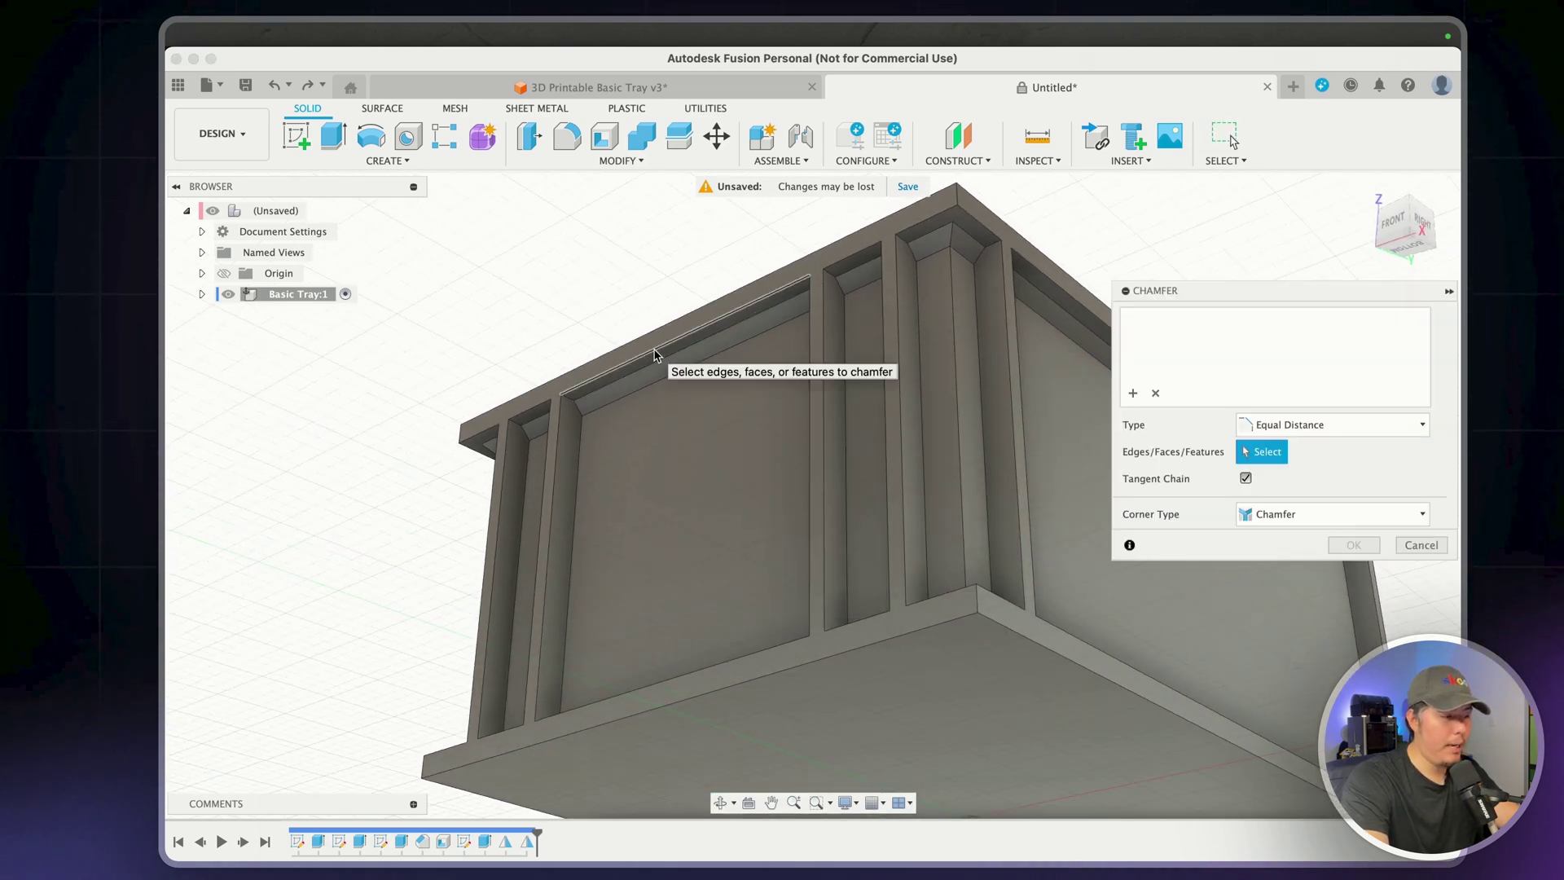
{"action": "left_click", "coordinate": [821, 270]}
{"action": "left_click", "coordinate": [832, 267]}
{"action": "left_click", "coordinate": [918, 225]}
{"action": "left_click", "coordinate": [977, 220]}
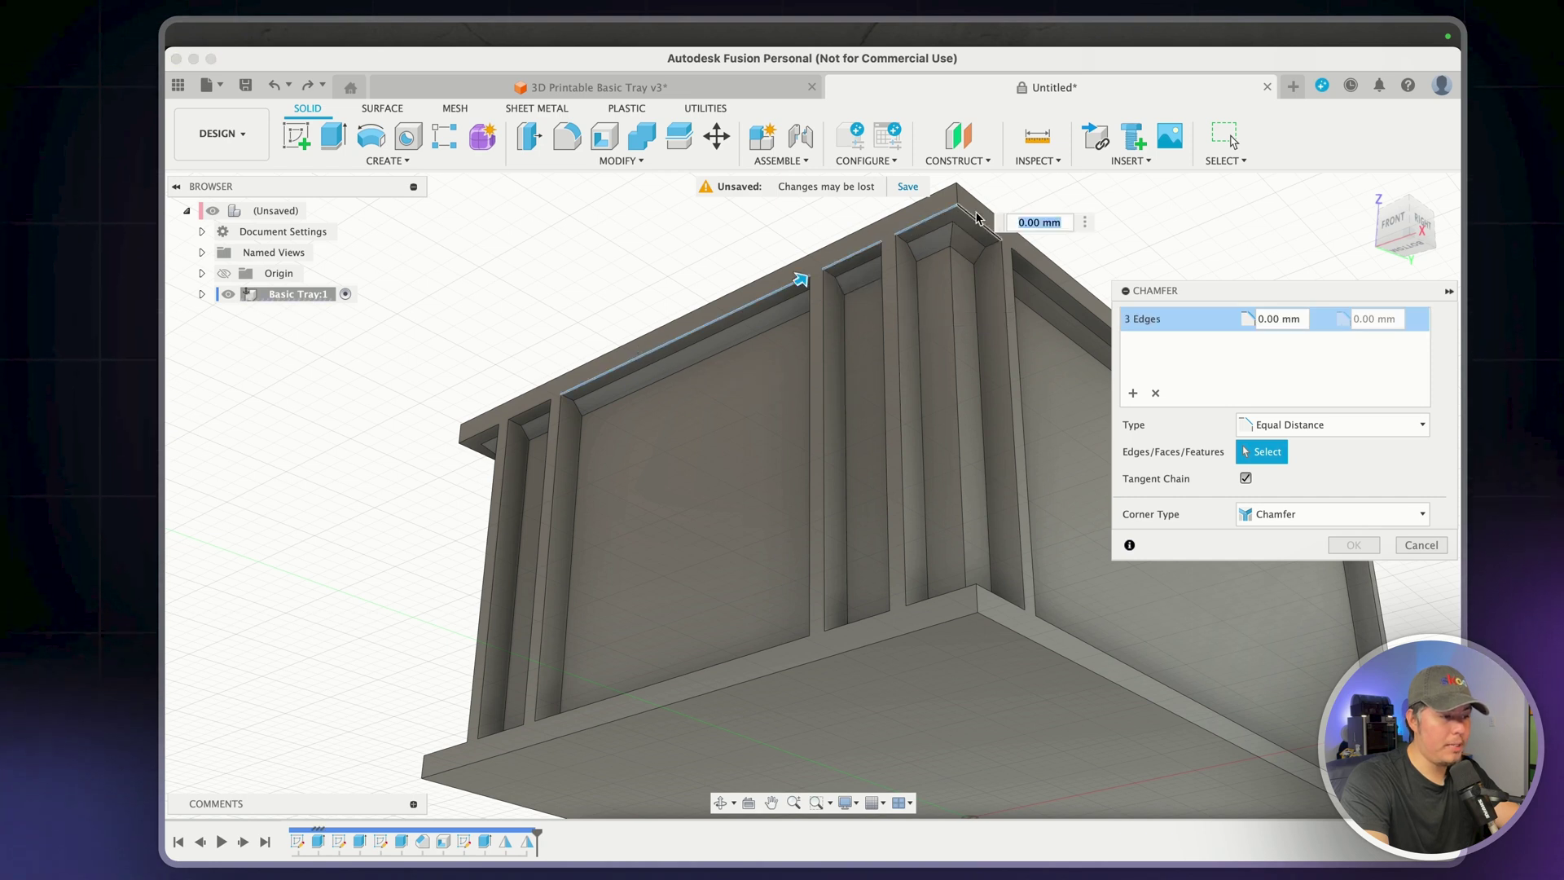
Set the chamfer distance to 1.25 mm
{"action": "type", "text": "1.25"}
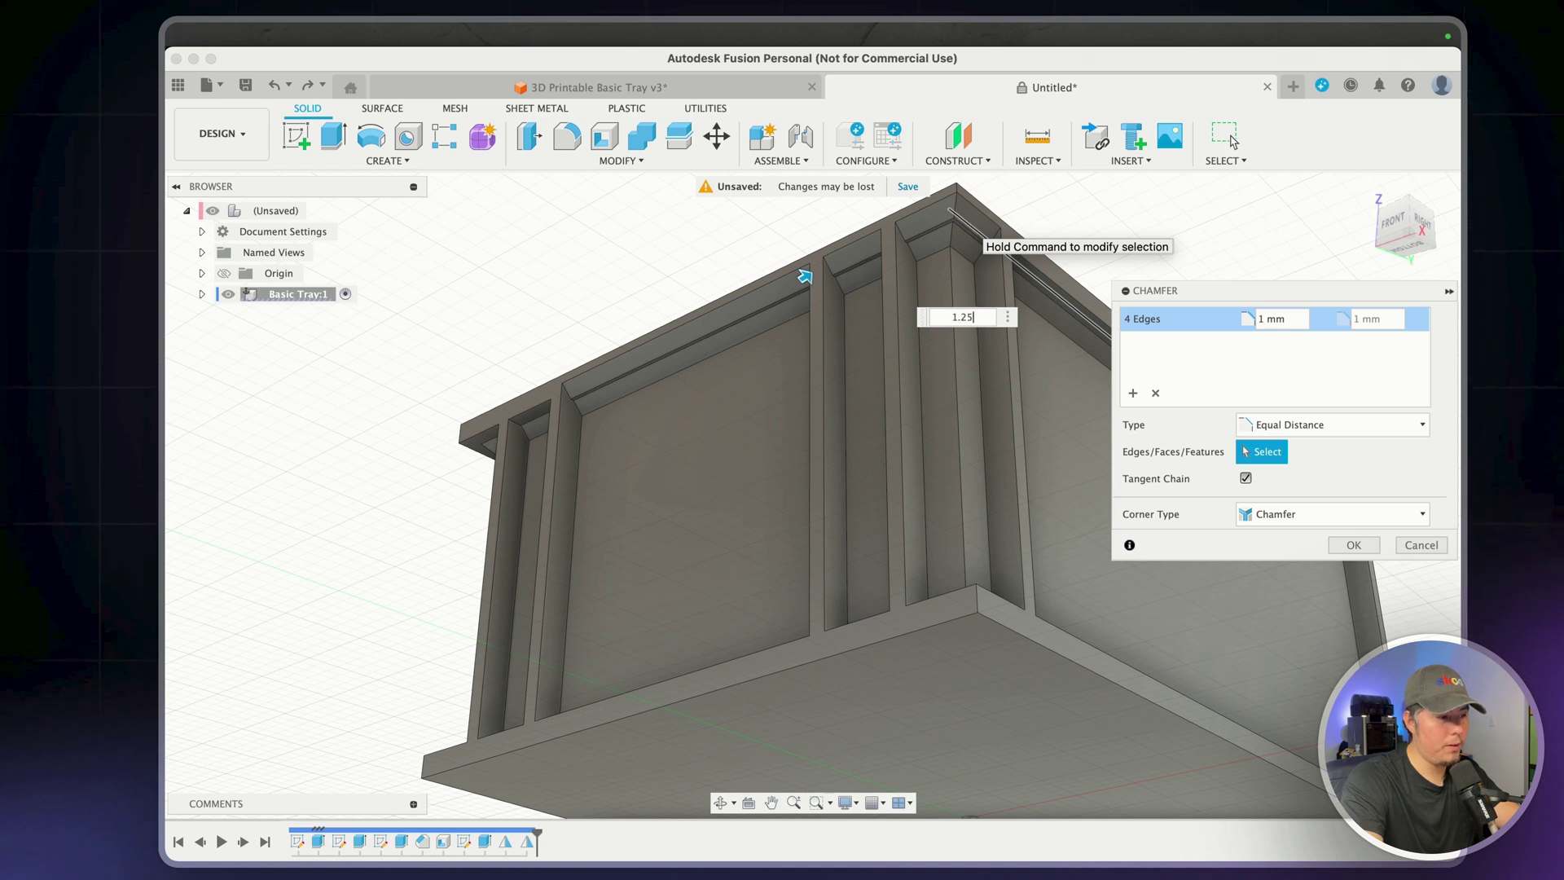
{"action": "key", "text": "Return"}
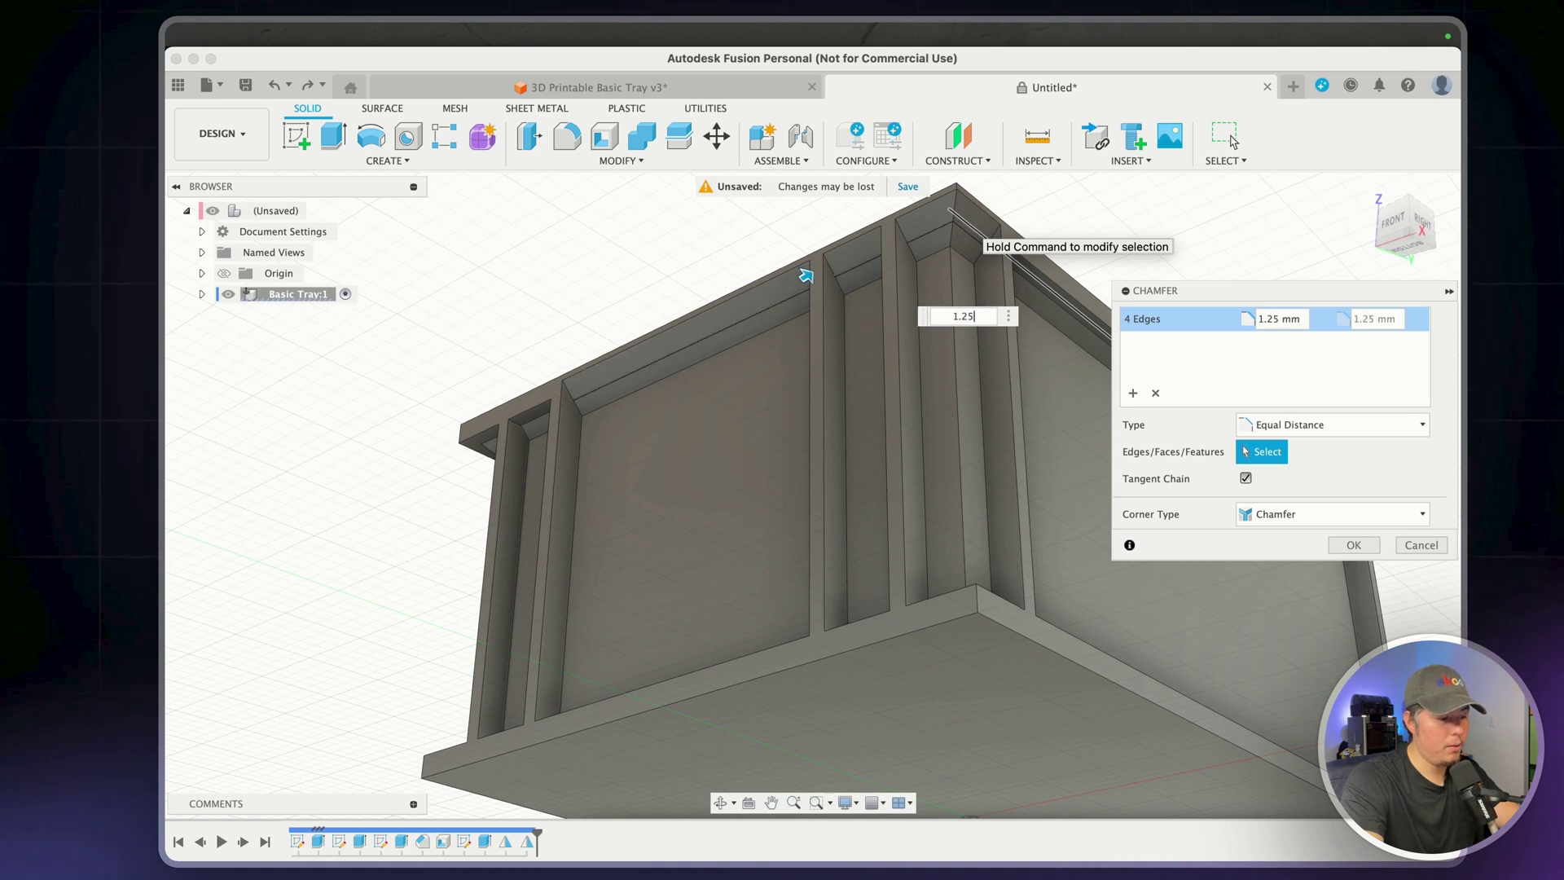
{"action": "type", "text": "1.4"}
{"action": "key", "text": "Return"}
{"action": "type", "text": "1.3"}
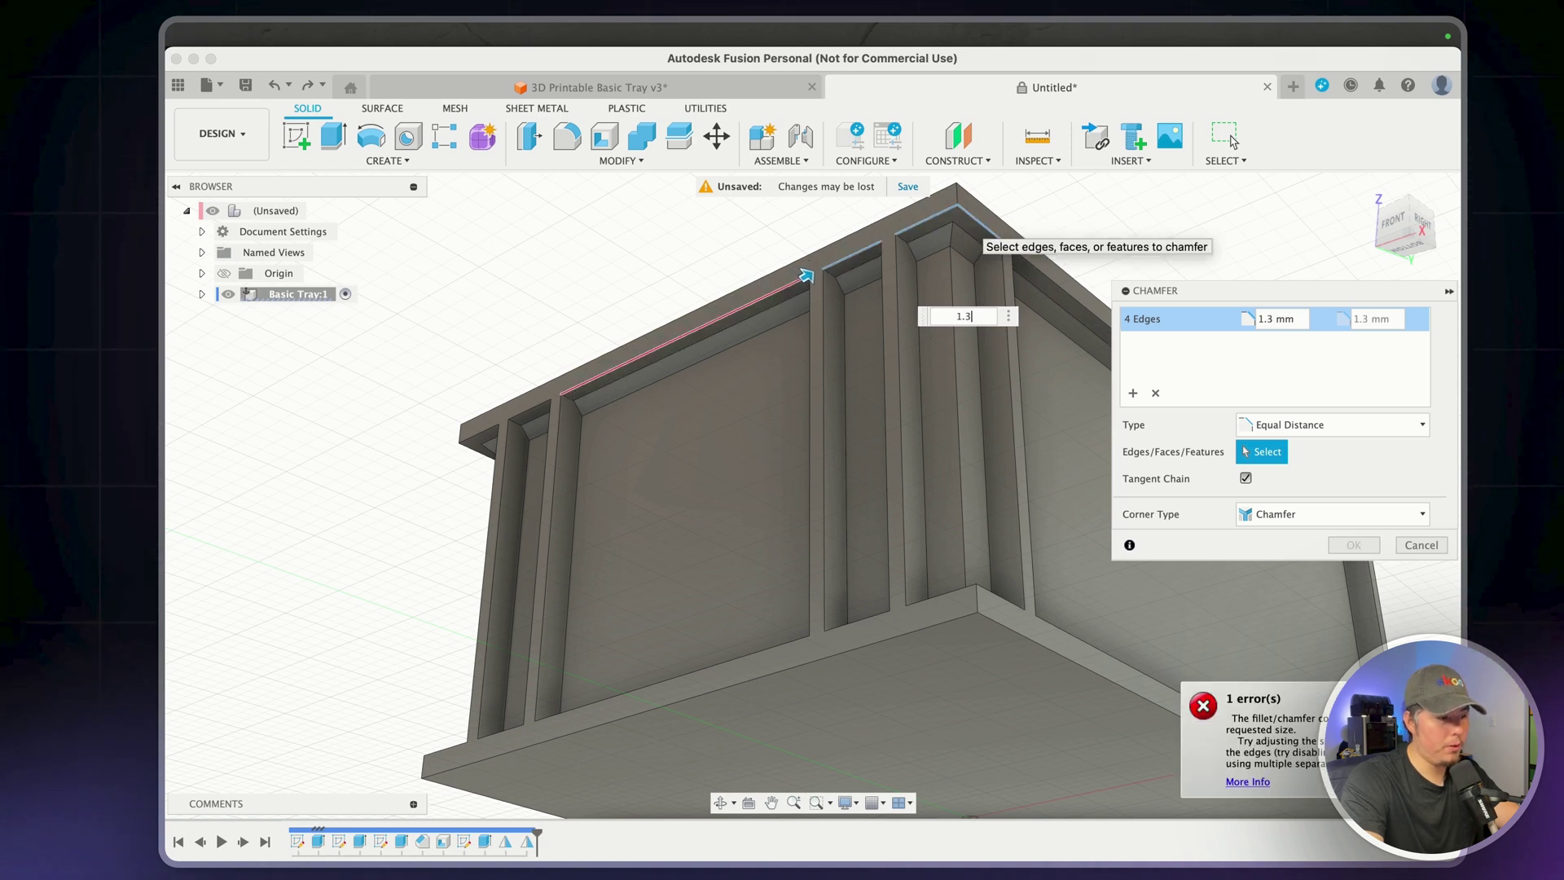
{"action": "type", "text": "5"}
{"action": "key", "text": "Return"}
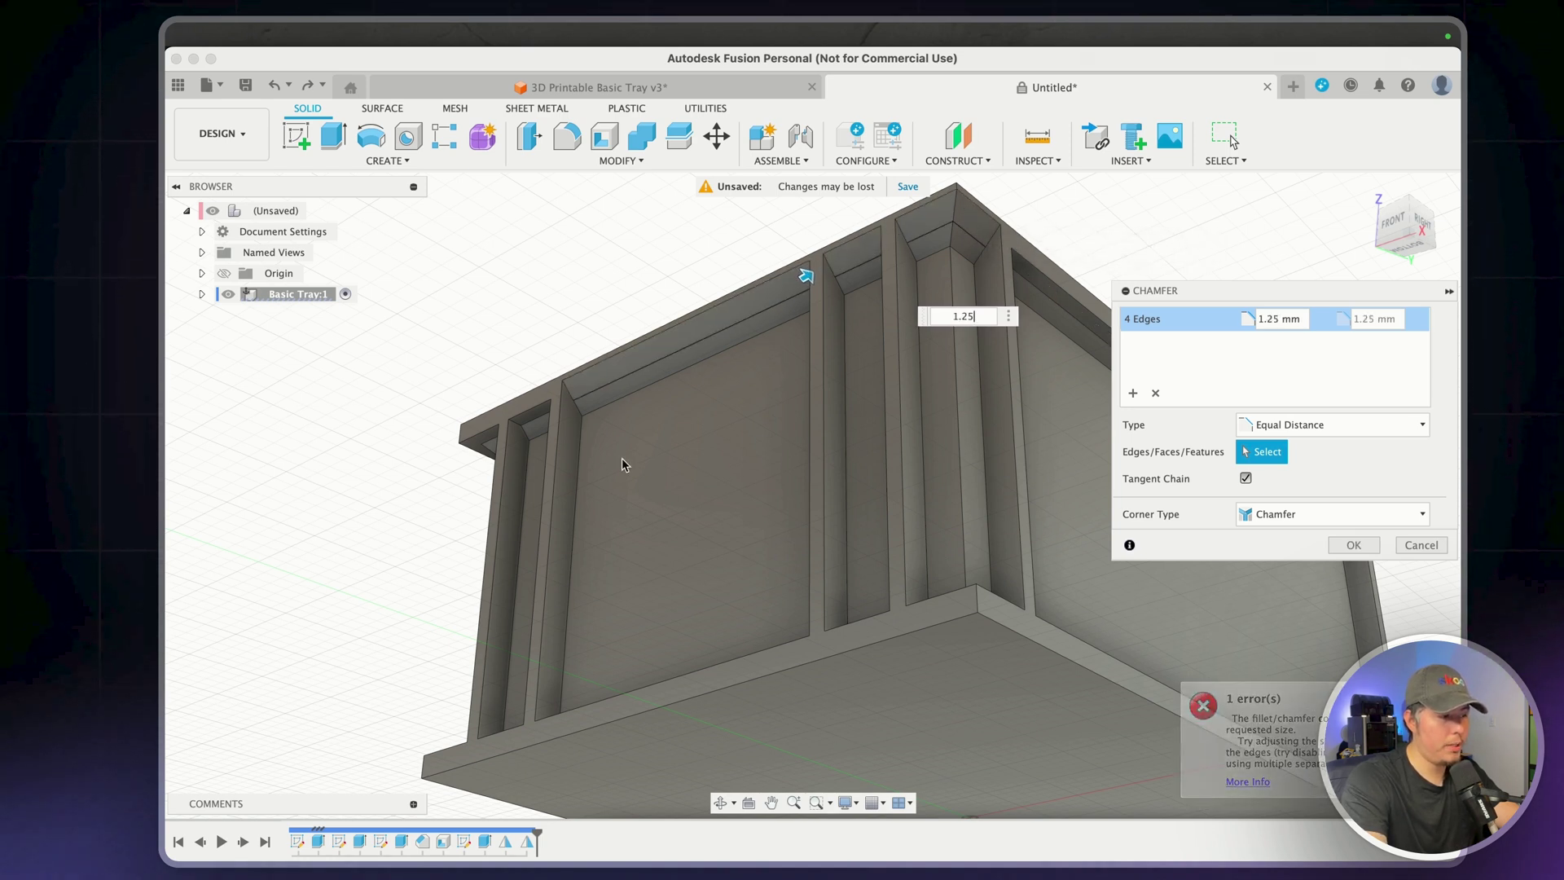
Add the back top edge, more rim and lip edges, and the rib top edges
{"action": "middle_click_drag", "start_coordinate": [623, 457], "coordinate": [684, 454], "text": "shift"}
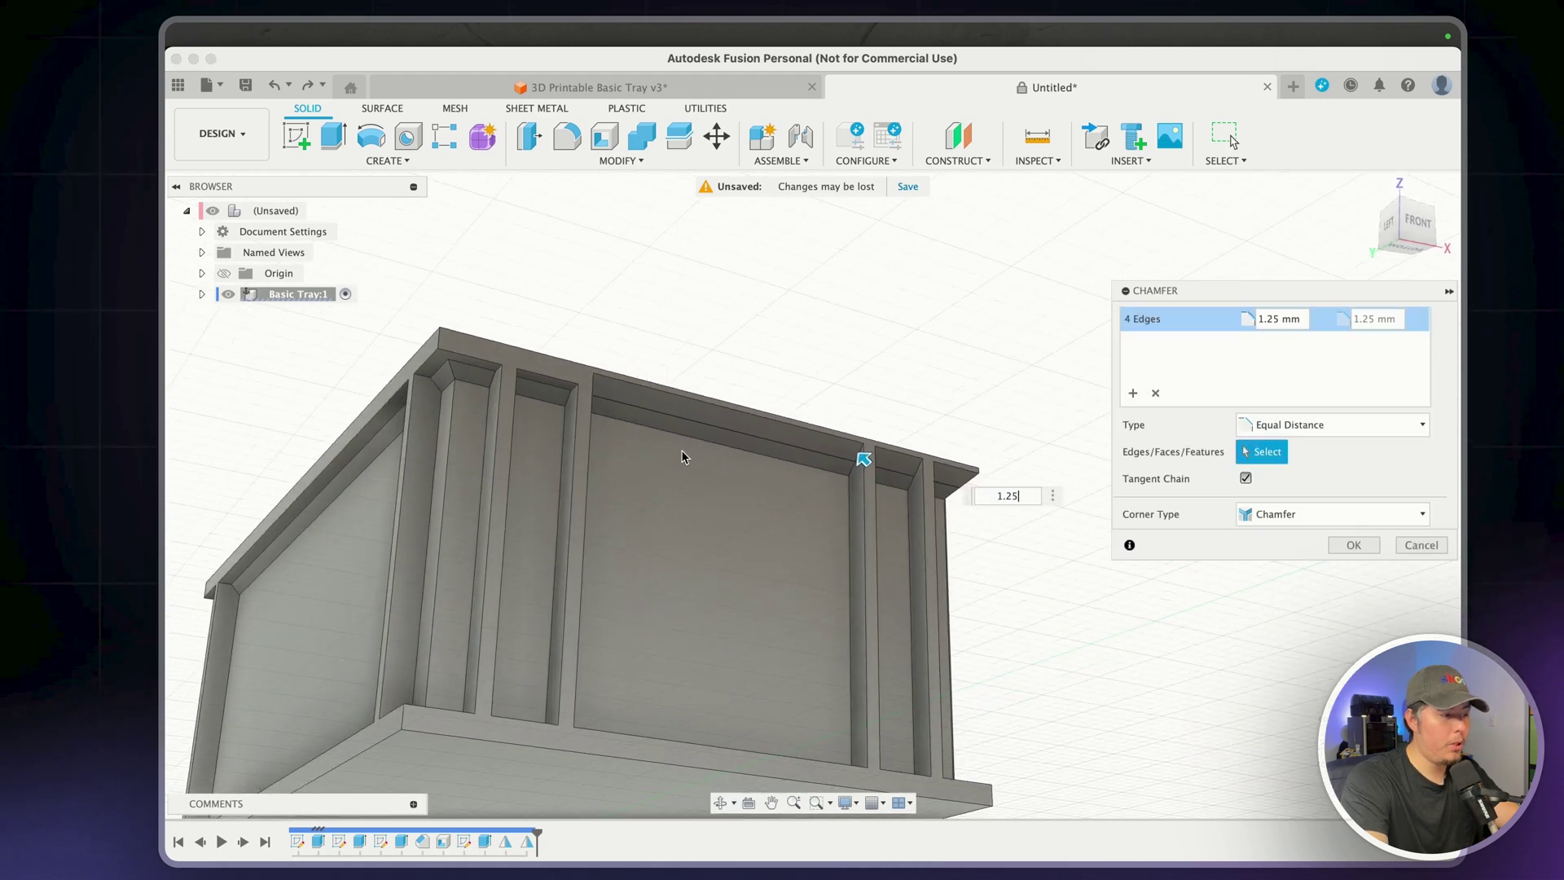
{"action": "left_click", "coordinate": [549, 381]}
{"action": "middle_click_drag", "start_coordinate": [639, 305], "coordinate": [957, 380], "text": "shift"}
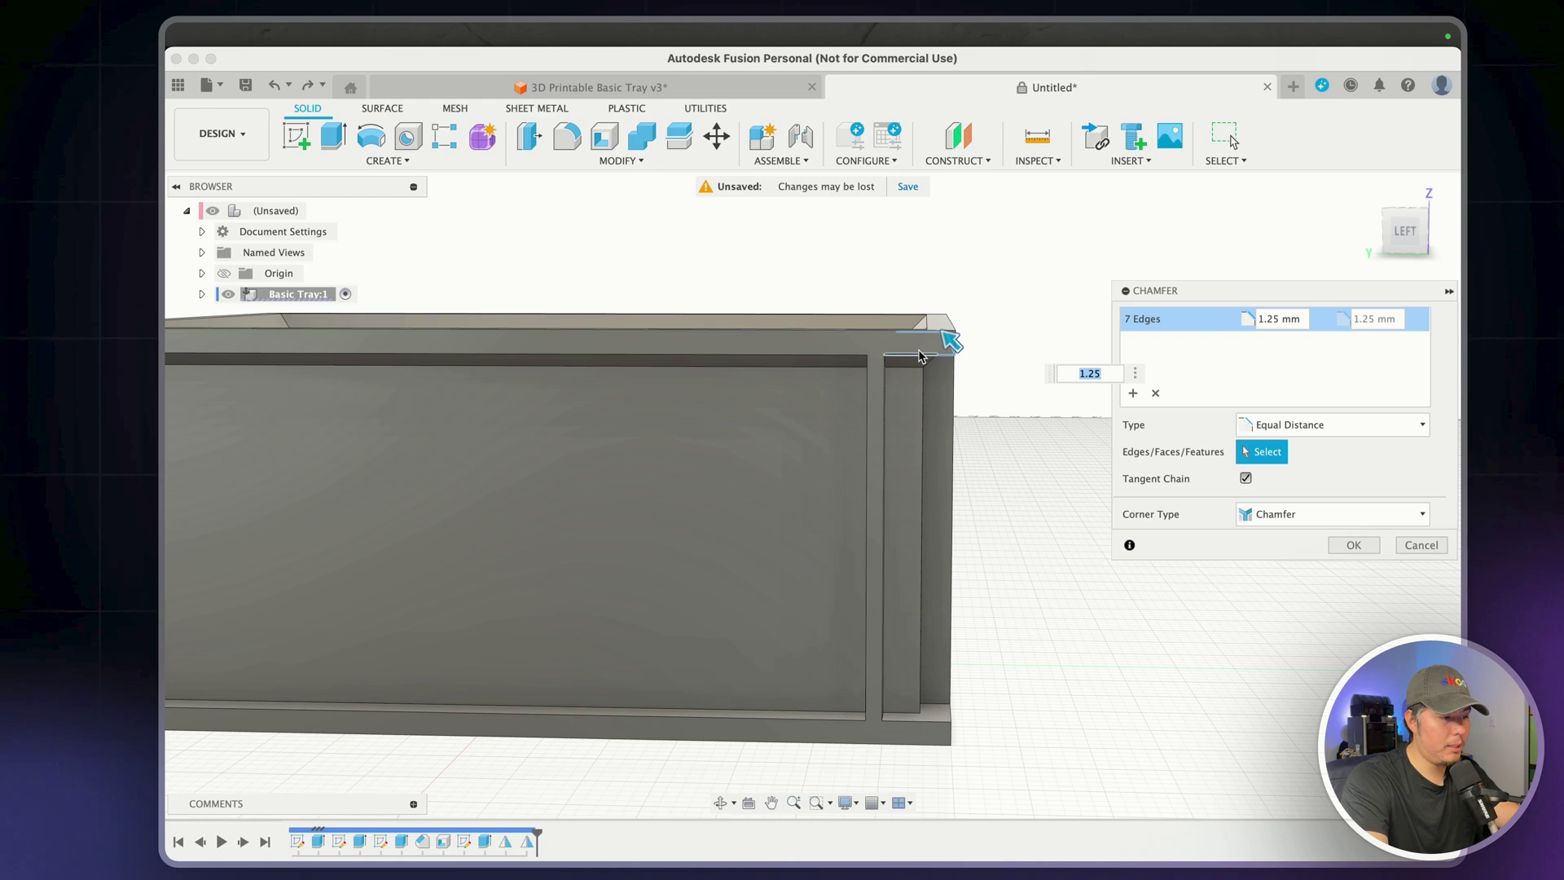
{"action": "left_click", "coordinate": [809, 364]}
{"action": "middle_click_drag", "start_coordinate": [809, 366], "coordinate": [755, 466], "text": "shift"}
{"action": "left_click", "coordinate": [686, 269]}
{"action": "left_click", "coordinate": [615, 278]}
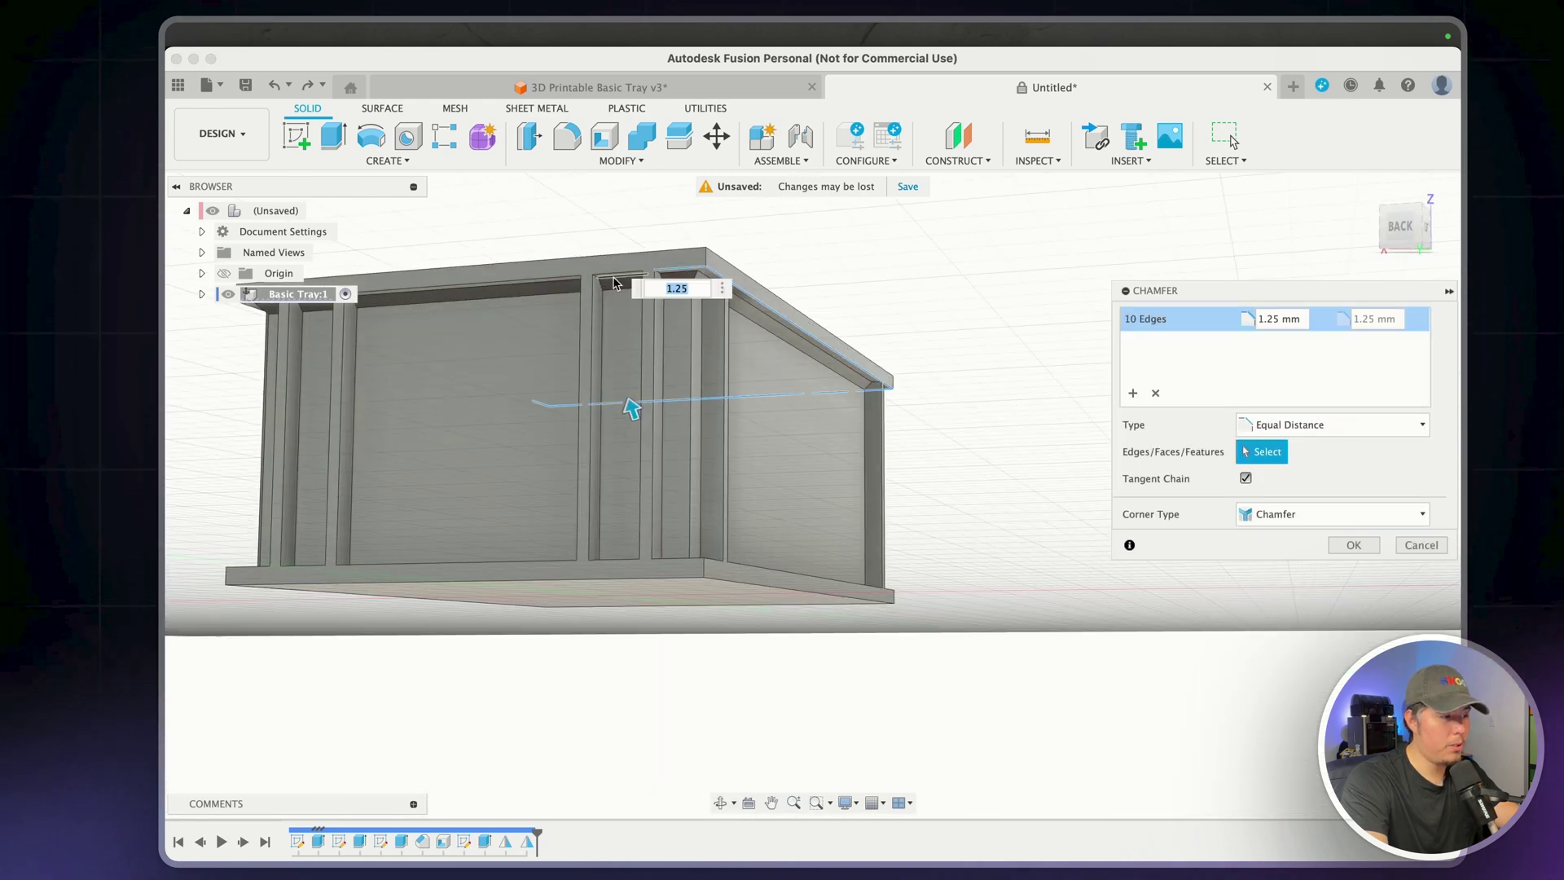
{"action": "left_click", "coordinate": [613, 281]}
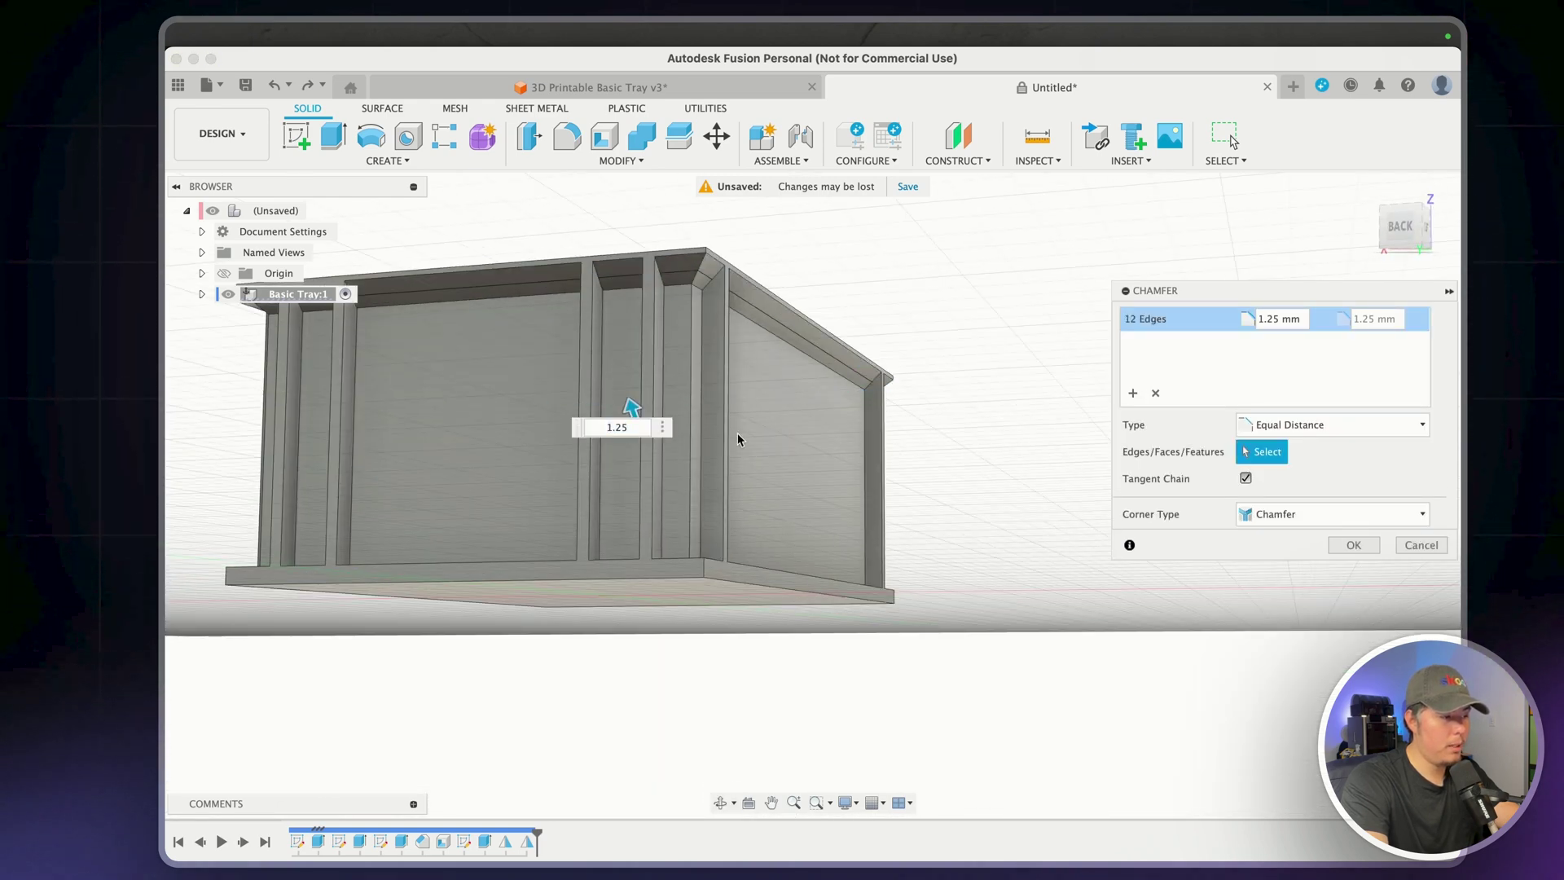
Add the last three lip underside edges and apply the chamfer to all 16 edges
{"action": "middle_click_drag", "start_coordinate": [635, 371], "coordinate": [702, 320], "text": "shift"}
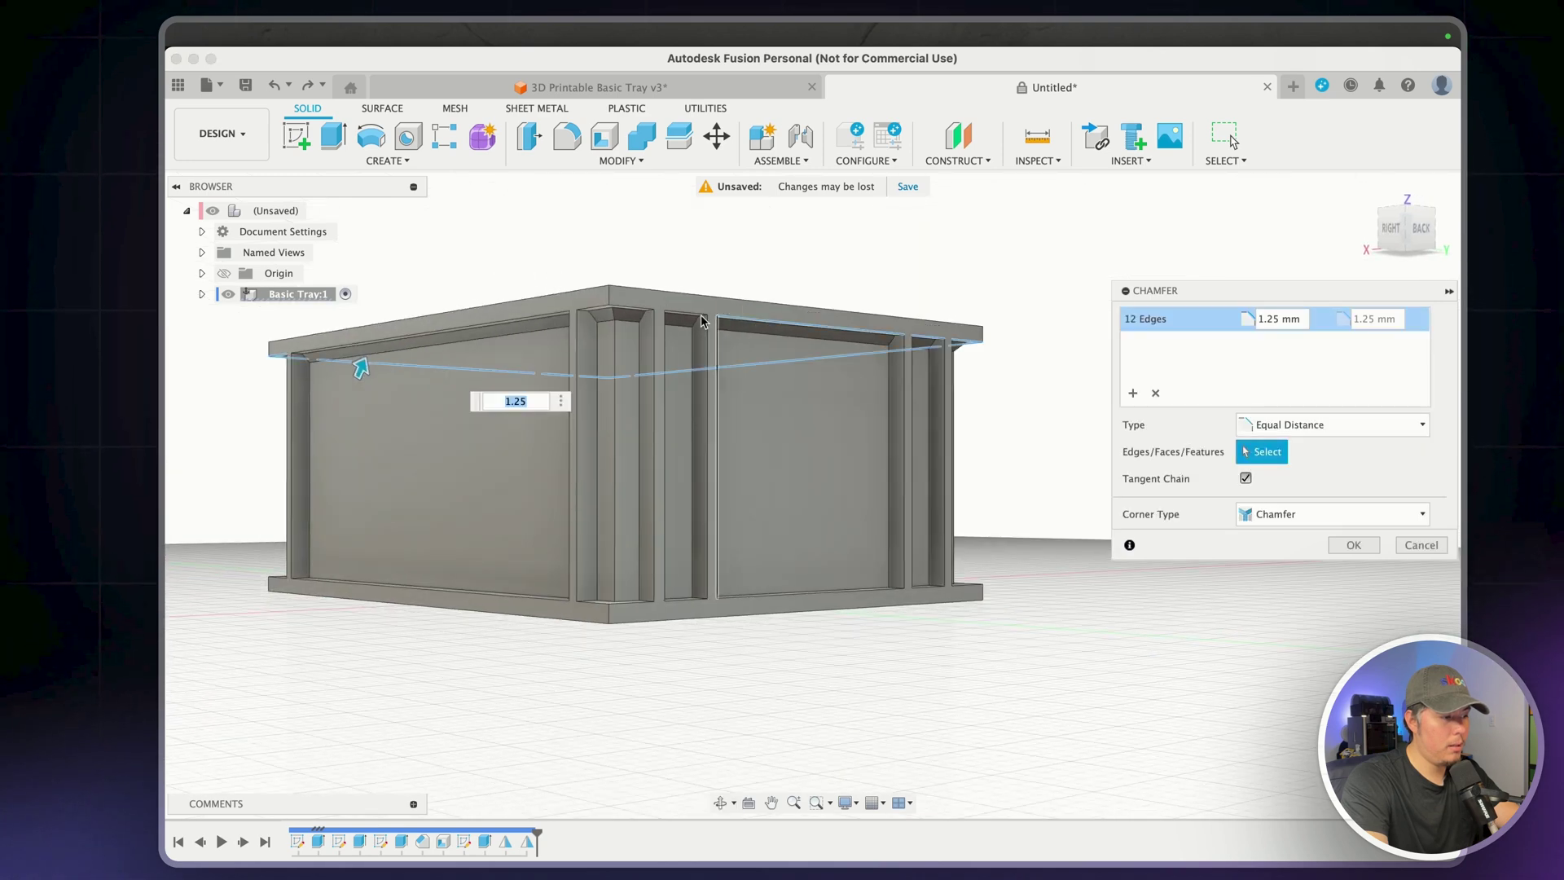
{"action": "left_click", "coordinate": [622, 310]}
{"action": "left_click", "coordinate": [597, 309]}
{"action": "left_click", "coordinate": [537, 320]}
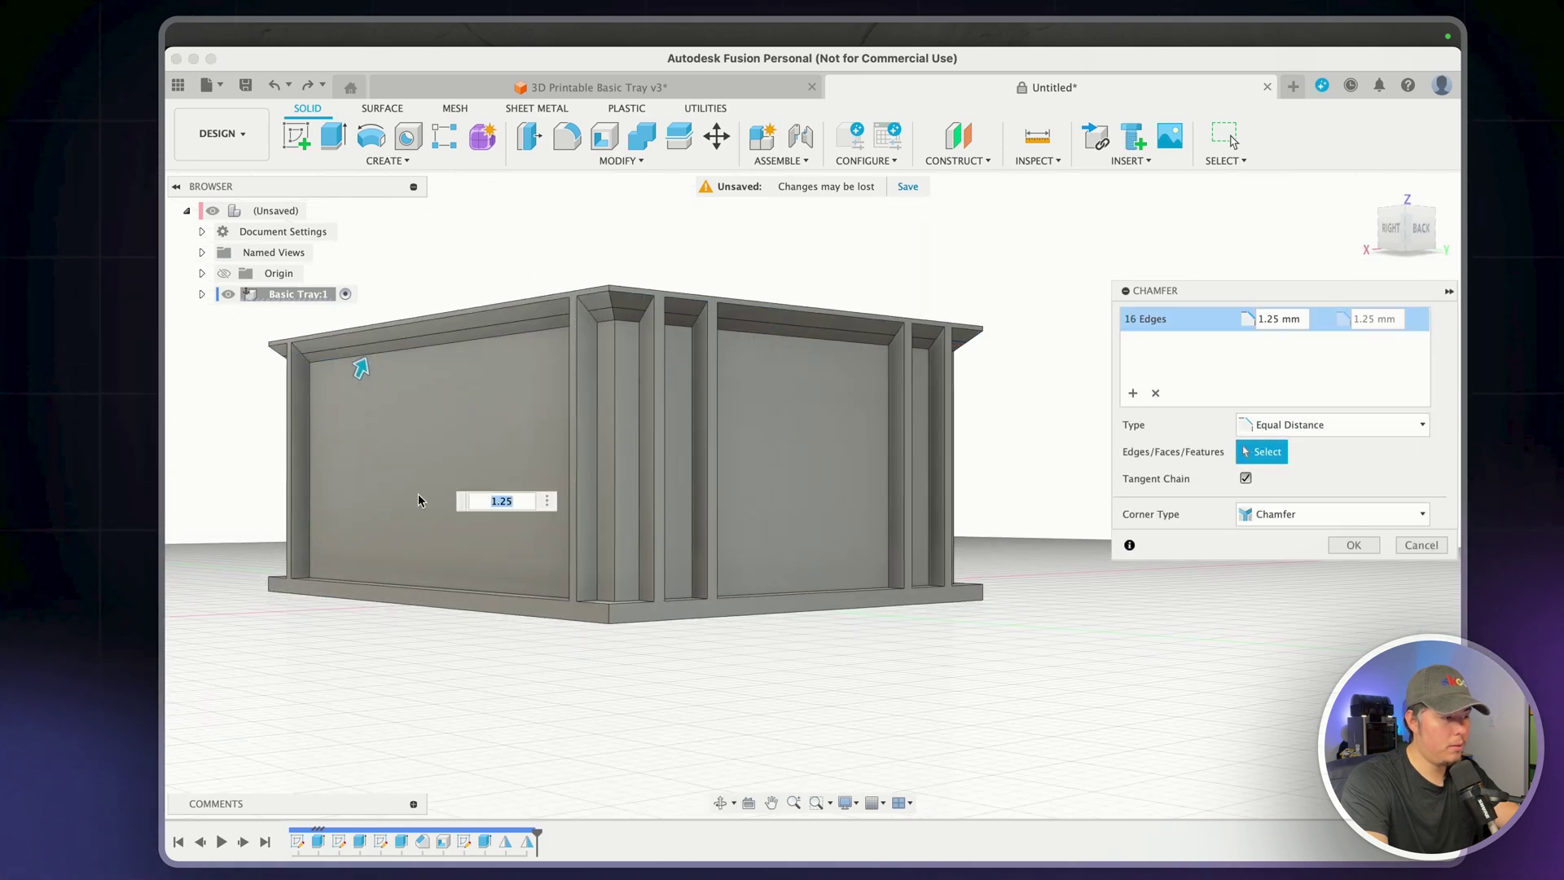
{"action": "middle_click_drag", "start_coordinate": [420, 501], "coordinate": [799, 632], "text": "shift"}
{"action": "key", "text": "Return"}
{"action": "scroll", "coordinate": [578, 436], "scroll_direction": "down", "scroll_amount": 3}
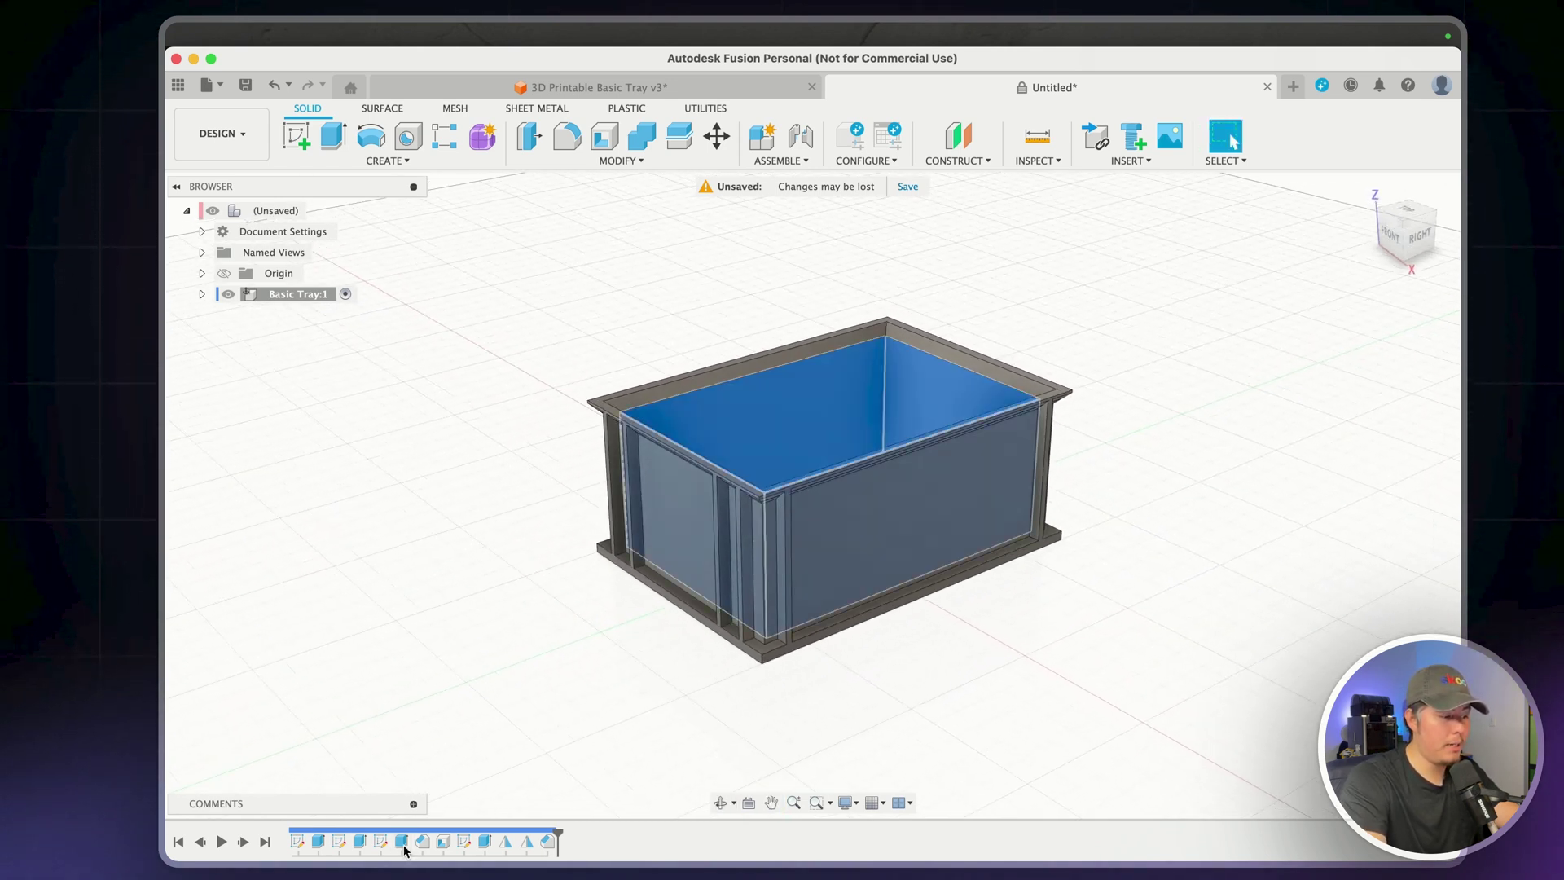
Change the tray's first extrusion height from 30 mm to 27 mm
{"action": "double_click", "coordinate": [464, 841]}
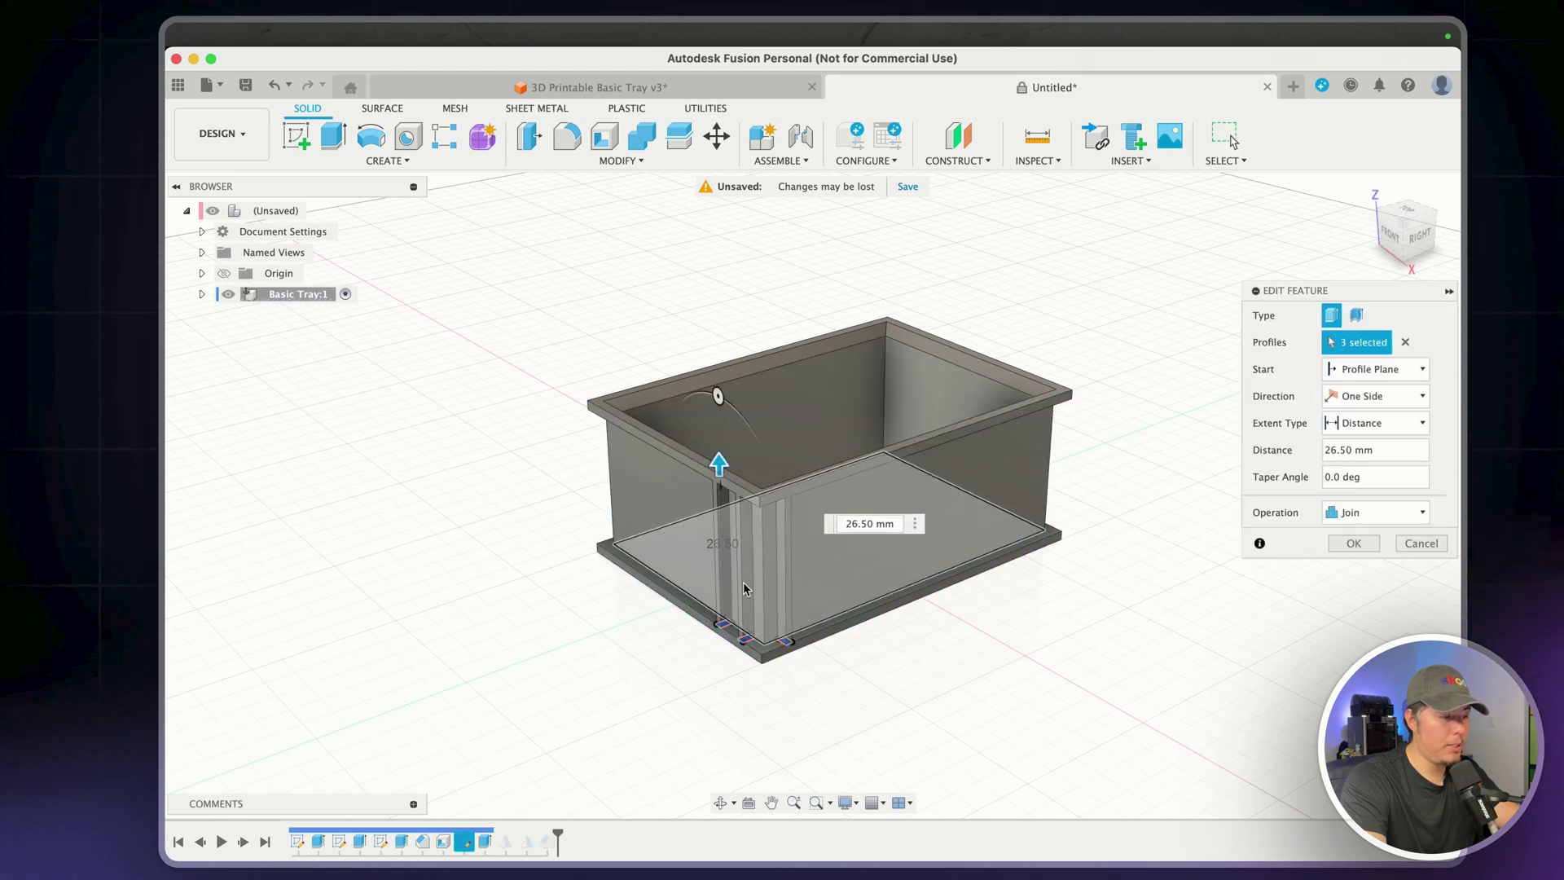
{"action": "key", "text": "Escape"}
{"action": "double_click", "coordinate": [359, 841]}
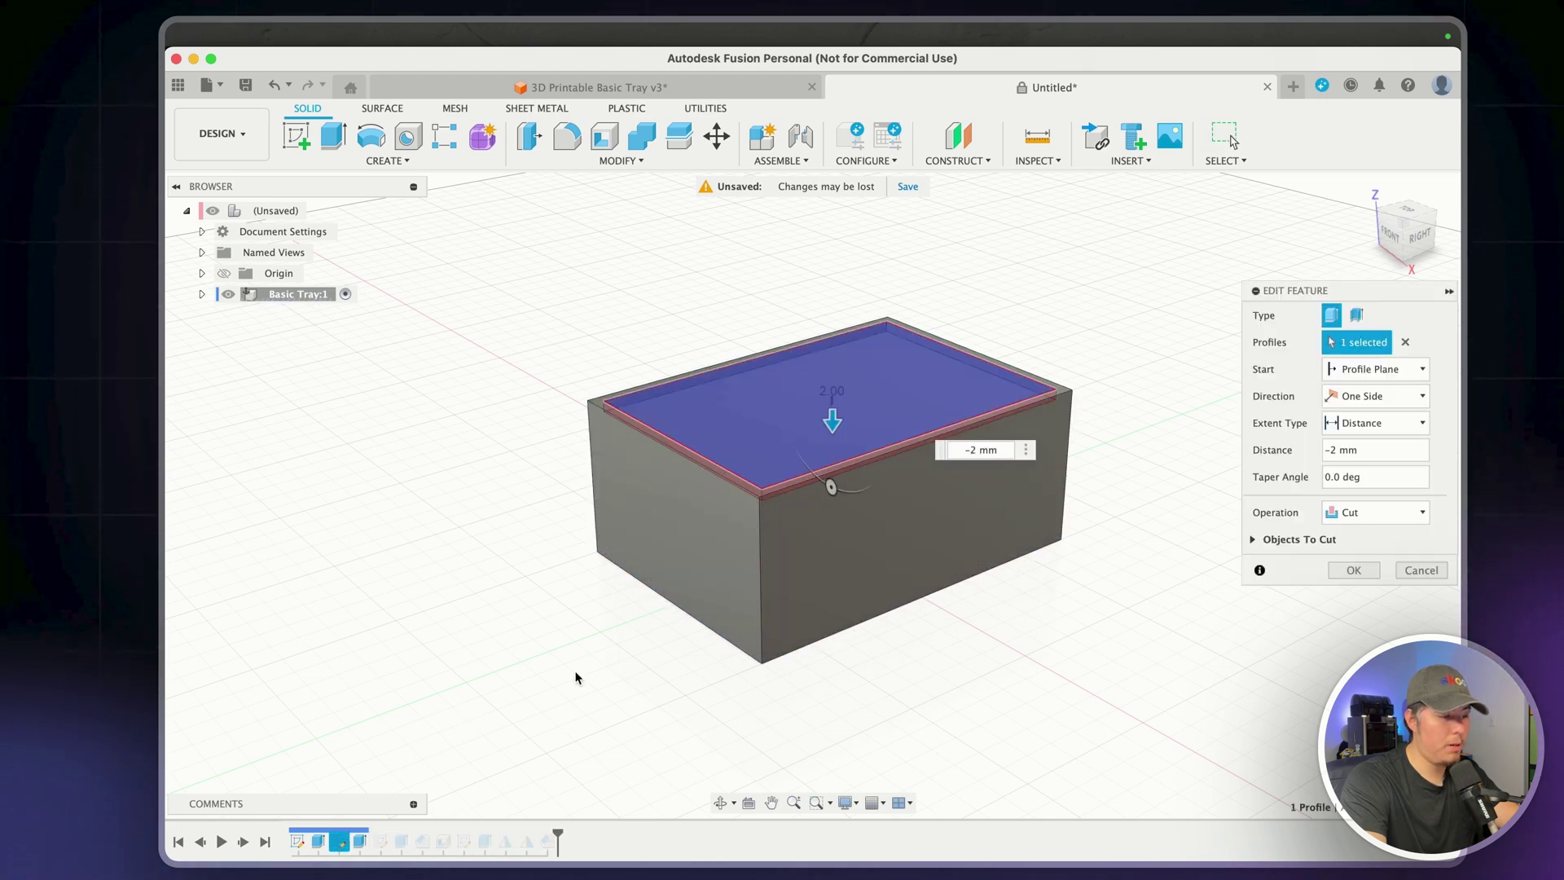
{"action": "key", "text": "Escape"}
{"action": "double_click", "coordinate": [320, 841]}
{"action": "double_click", "coordinate": [972, 439]}
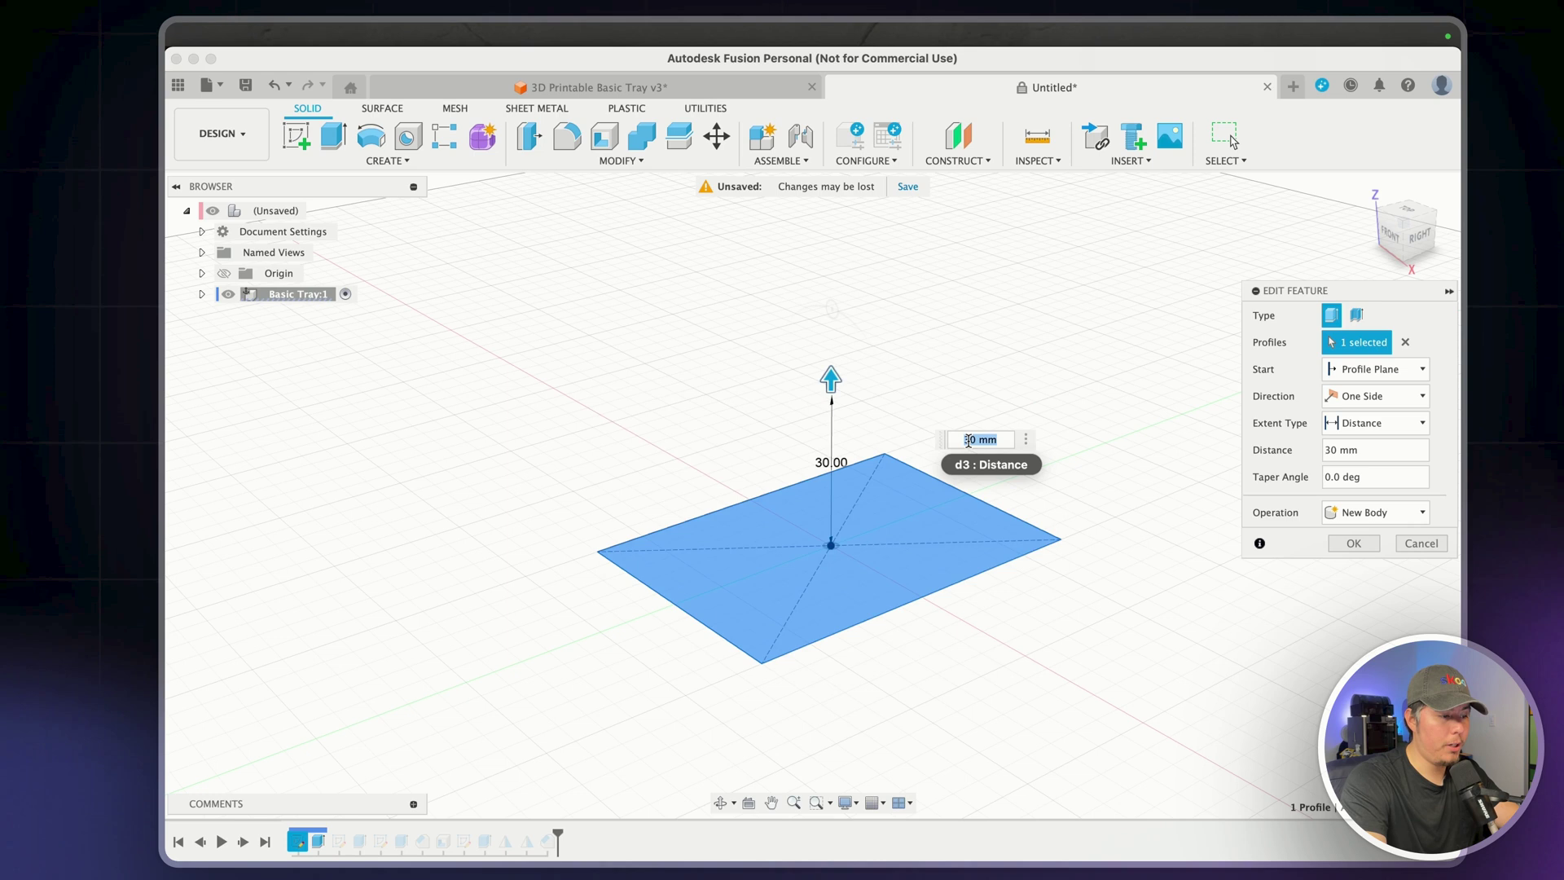
{"action": "type", "text": "27"}
{"action": "key", "text": "Return"}
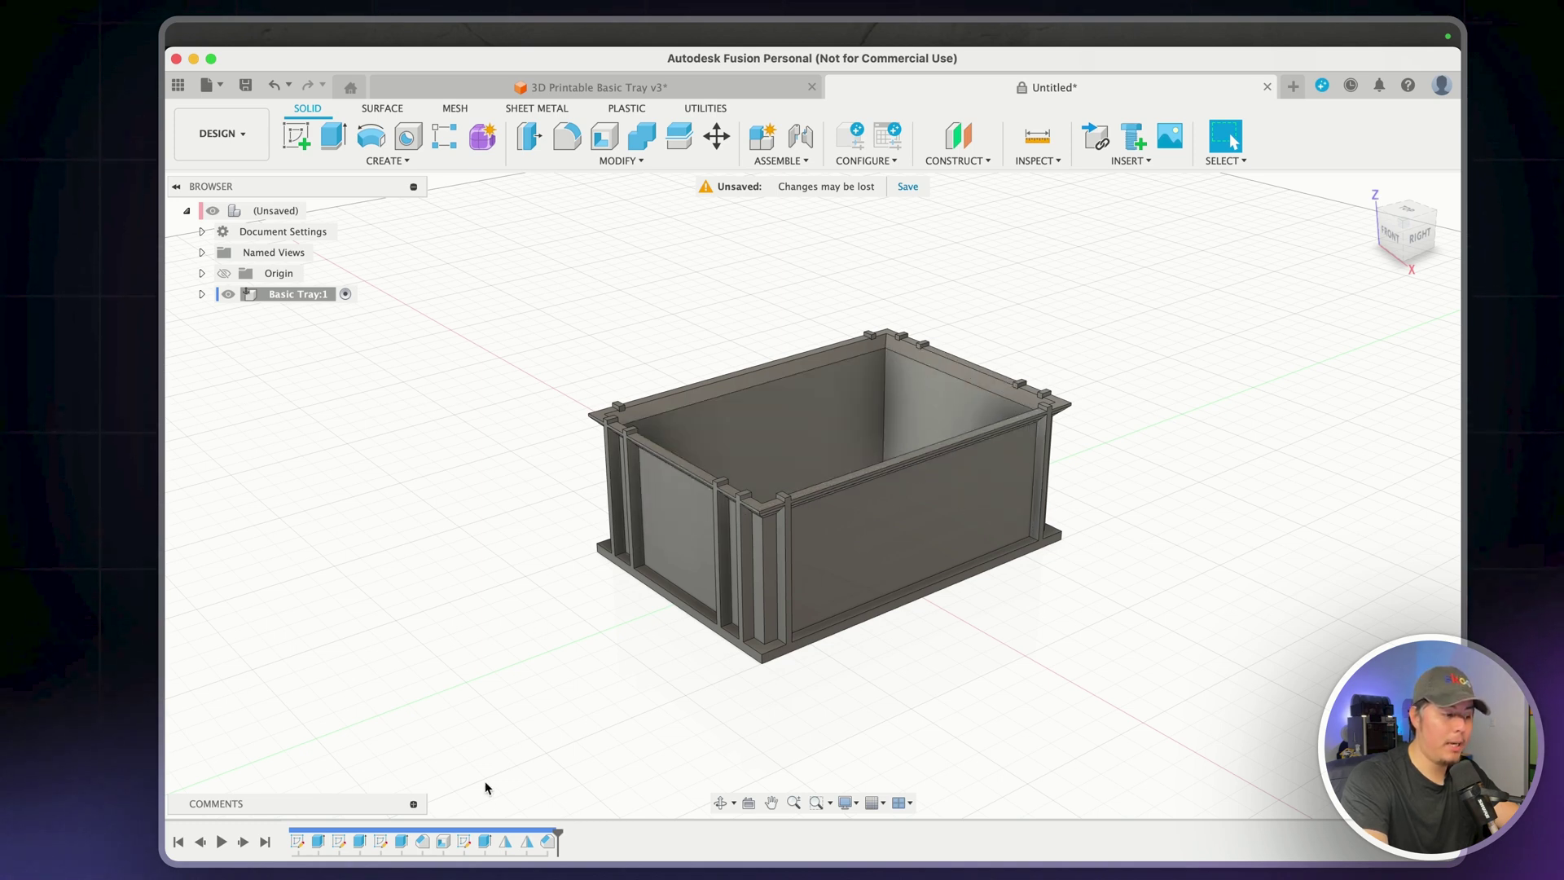
Set the rib extrude's extent to To Object, ending at the tray's top rim face
{"action": "double_click", "coordinate": [464, 841]}
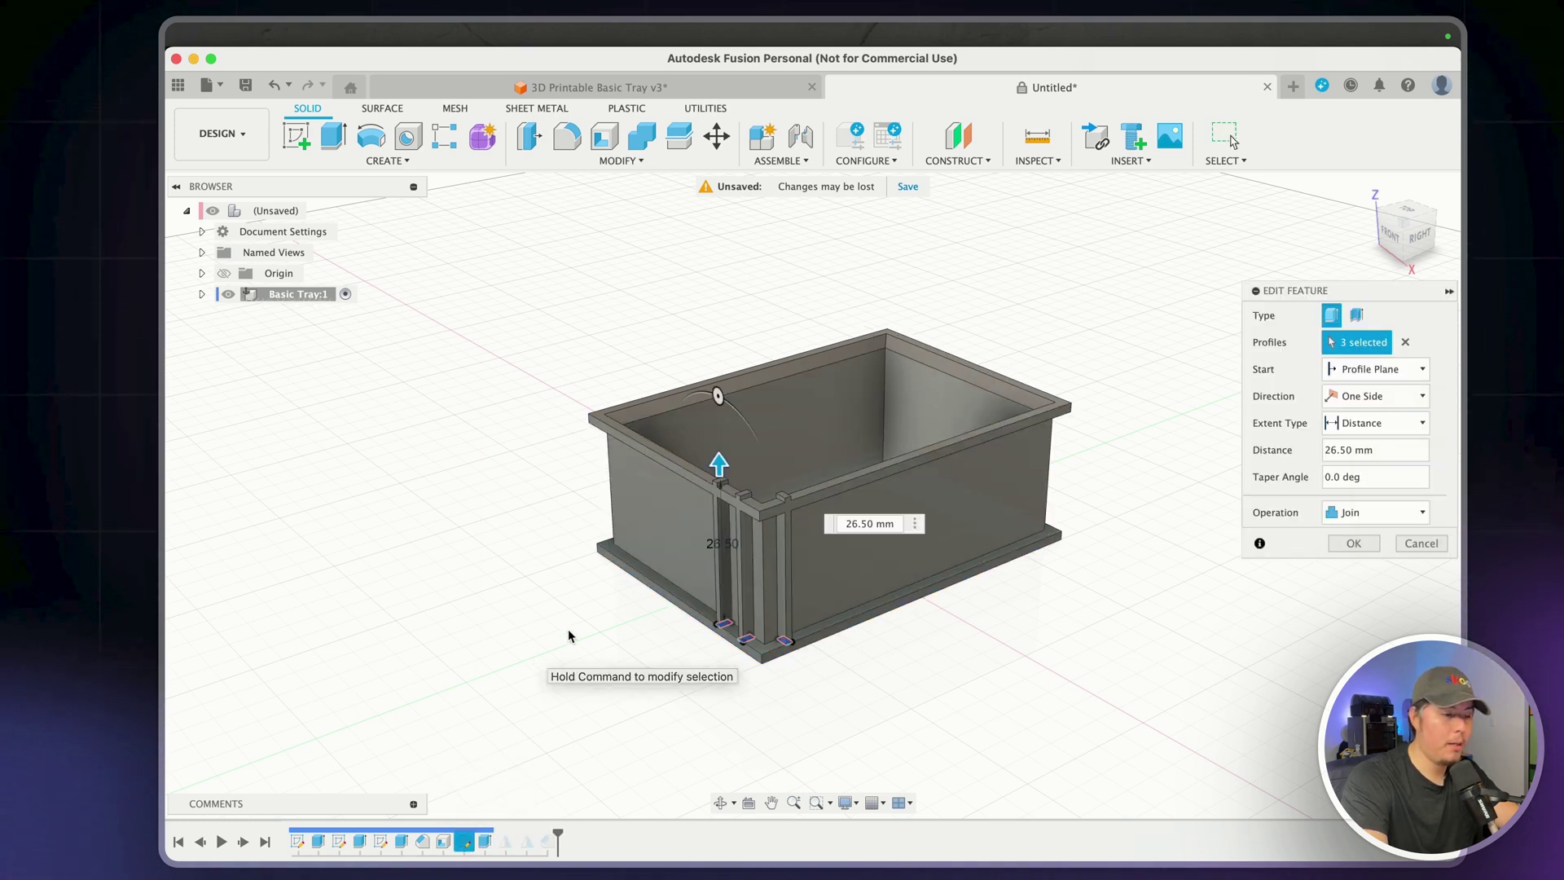
{"action": "left_click_drag", "start_coordinate": [1328, 288], "coordinate": [1210, 289]}
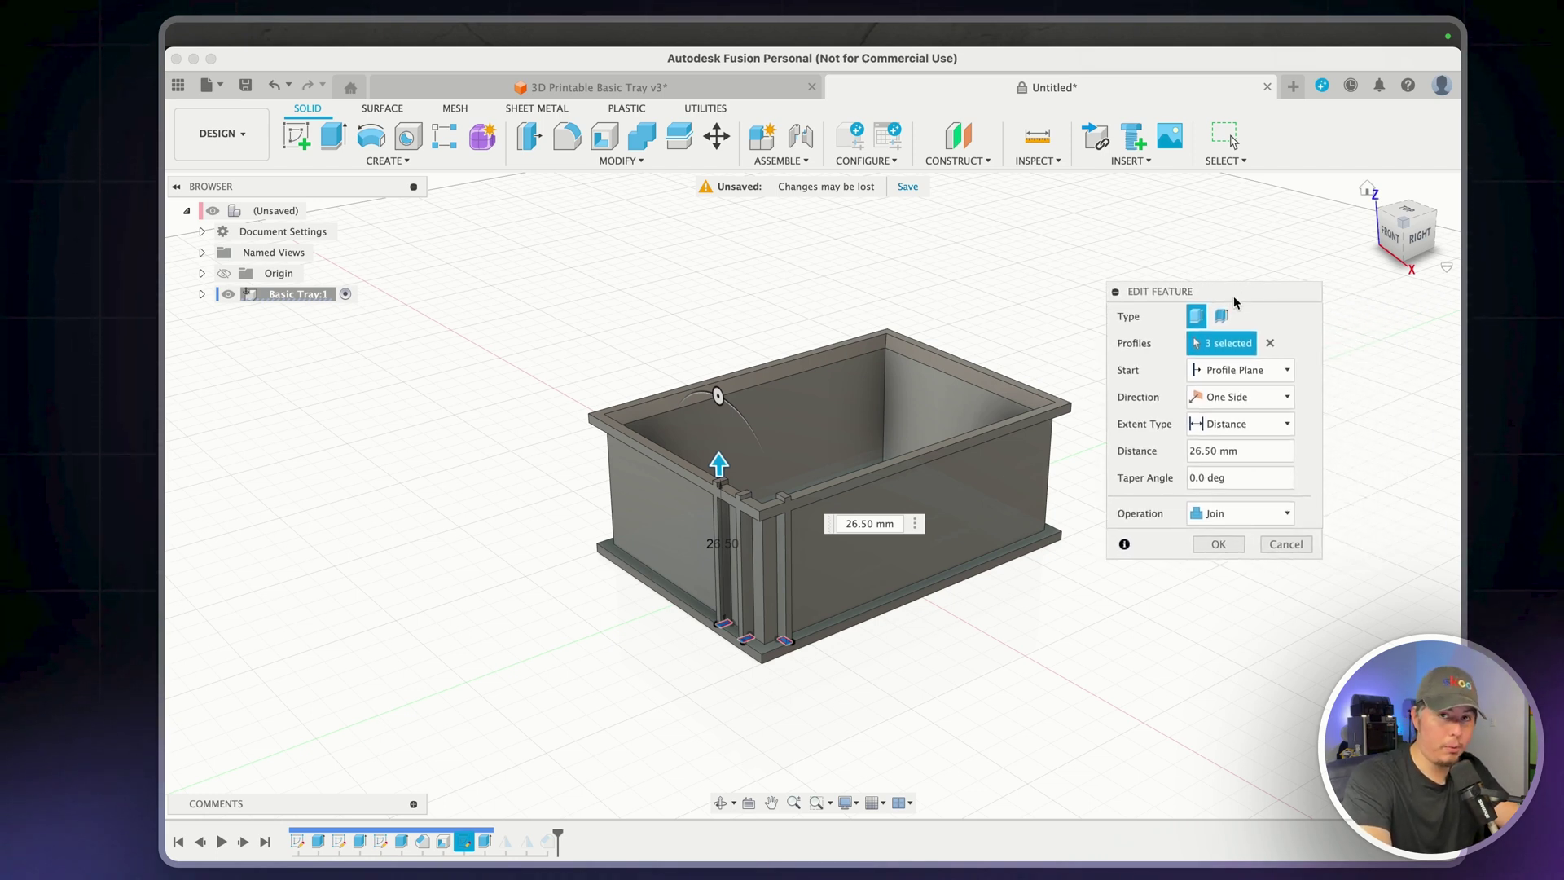
{"action": "left_click", "coordinate": [1199, 426]}
{"action": "left_click", "coordinate": [1218, 481]}
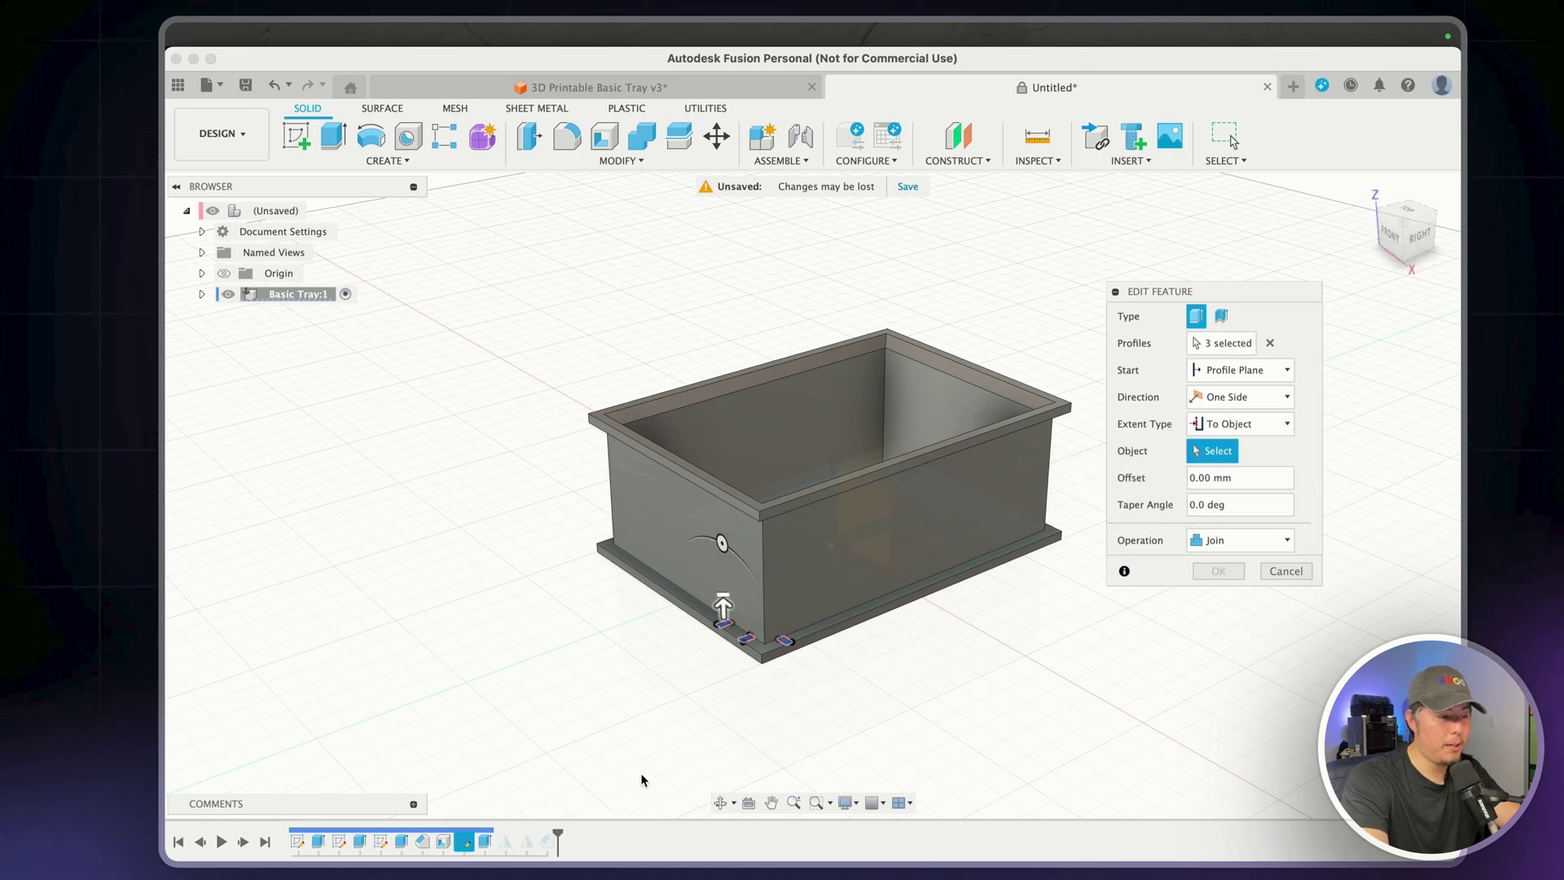
{"action": "scroll", "coordinate": [674, 652], "scroll_direction": "up", "scroll_amount": 5}
{"action": "middle_click_drag", "start_coordinate": [674, 637], "coordinate": [740, 514], "text": "shift"}
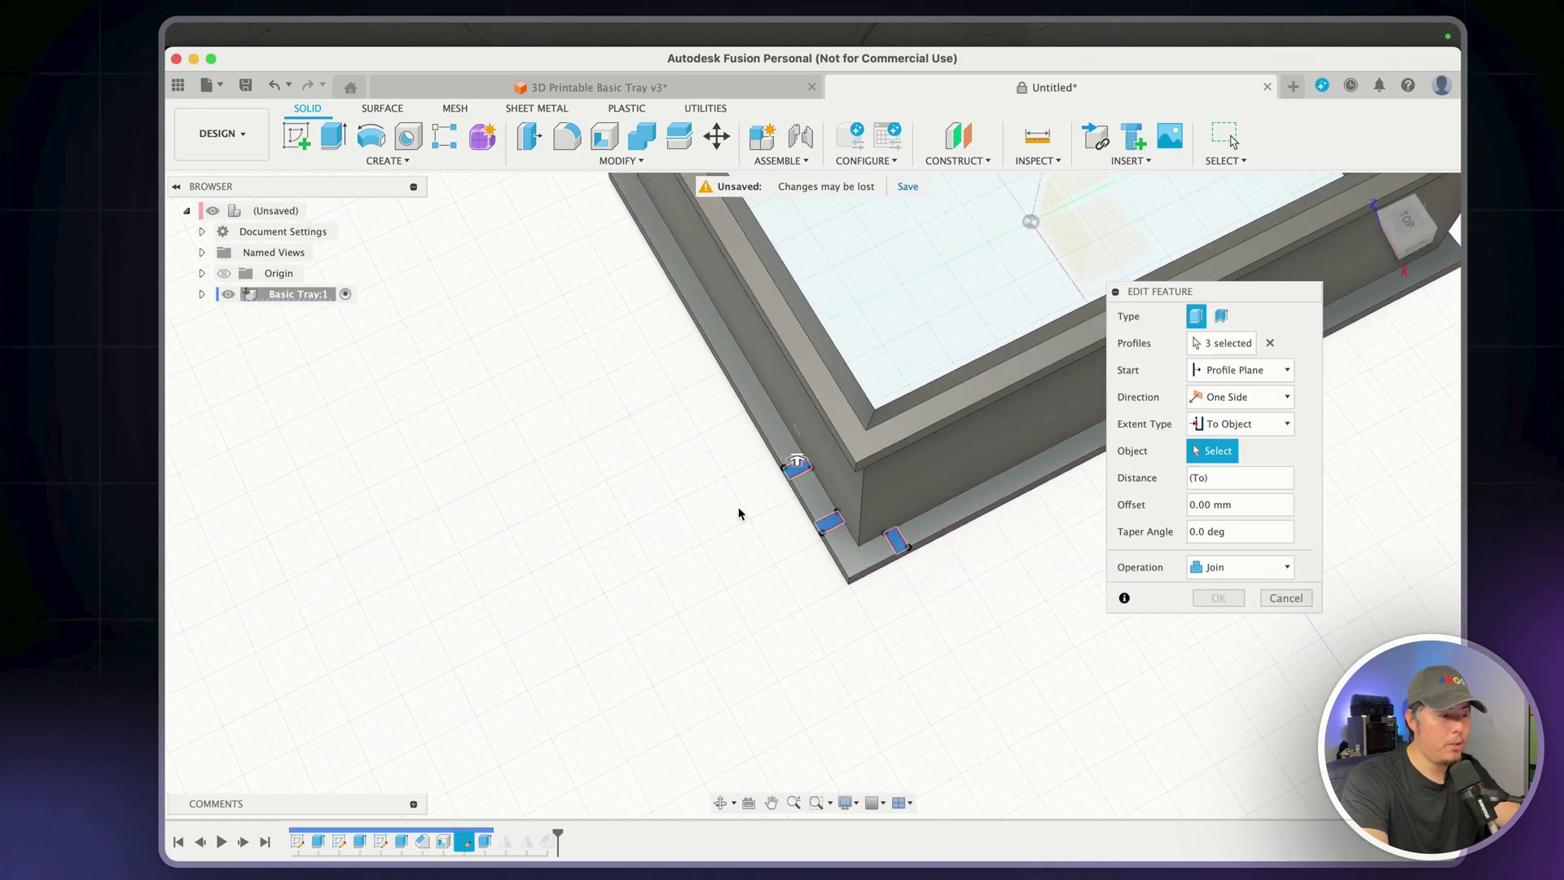
{"action": "left_click", "coordinate": [832, 409]}
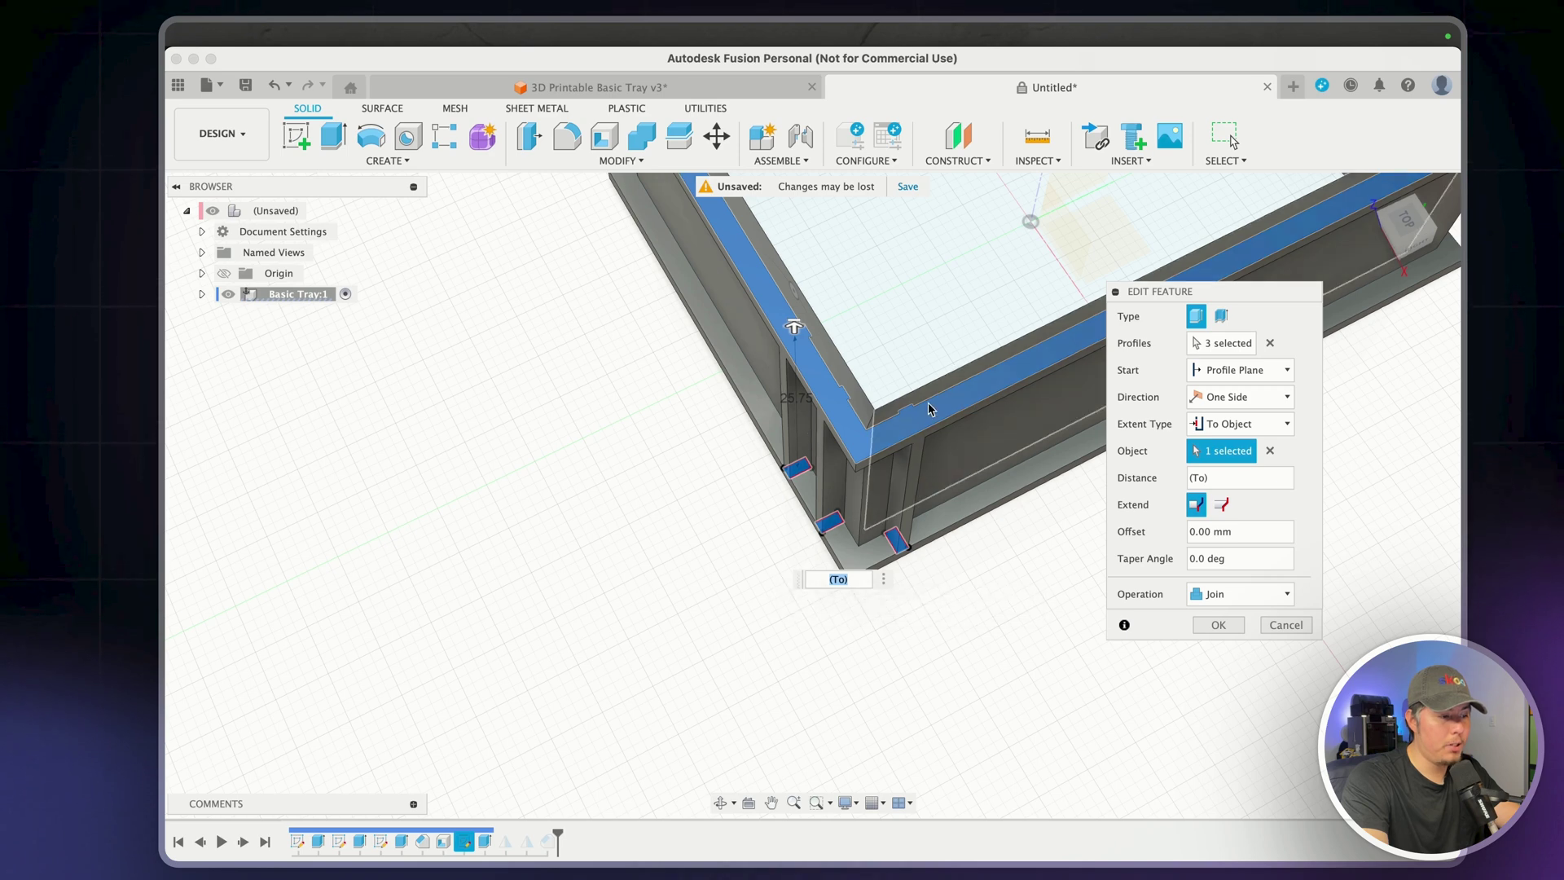
{"action": "middle_click_drag", "start_coordinate": [929, 408], "coordinate": [774, 399], "text": "shift"}
{"action": "scroll", "coordinate": [773, 396], "scroll_direction": "up", "scroll_amount": 5}
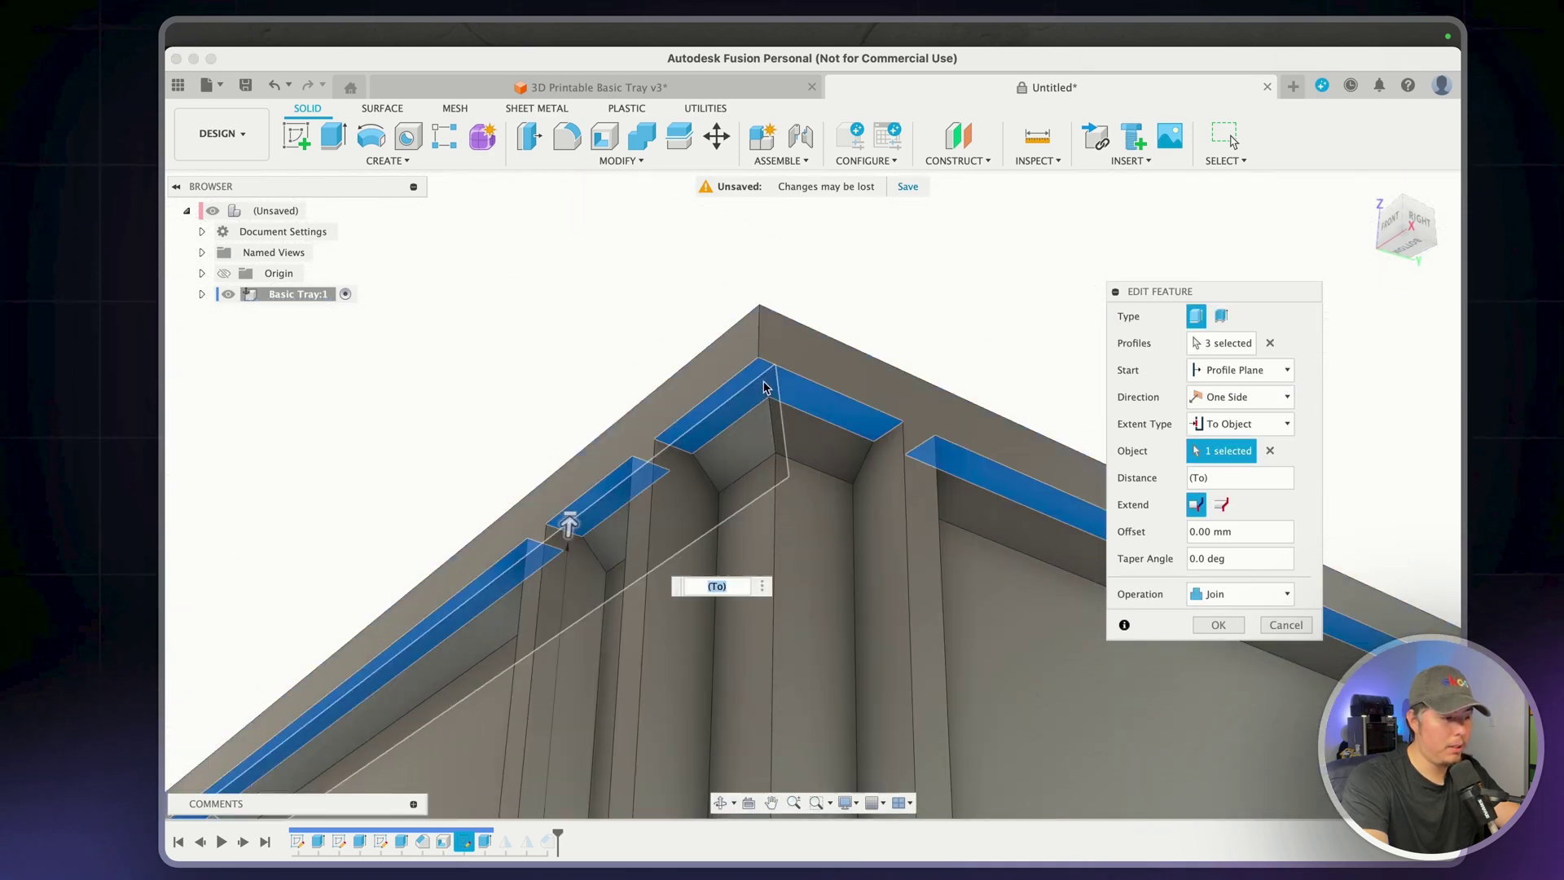
{"action": "left_click", "coordinate": [1219, 625]}
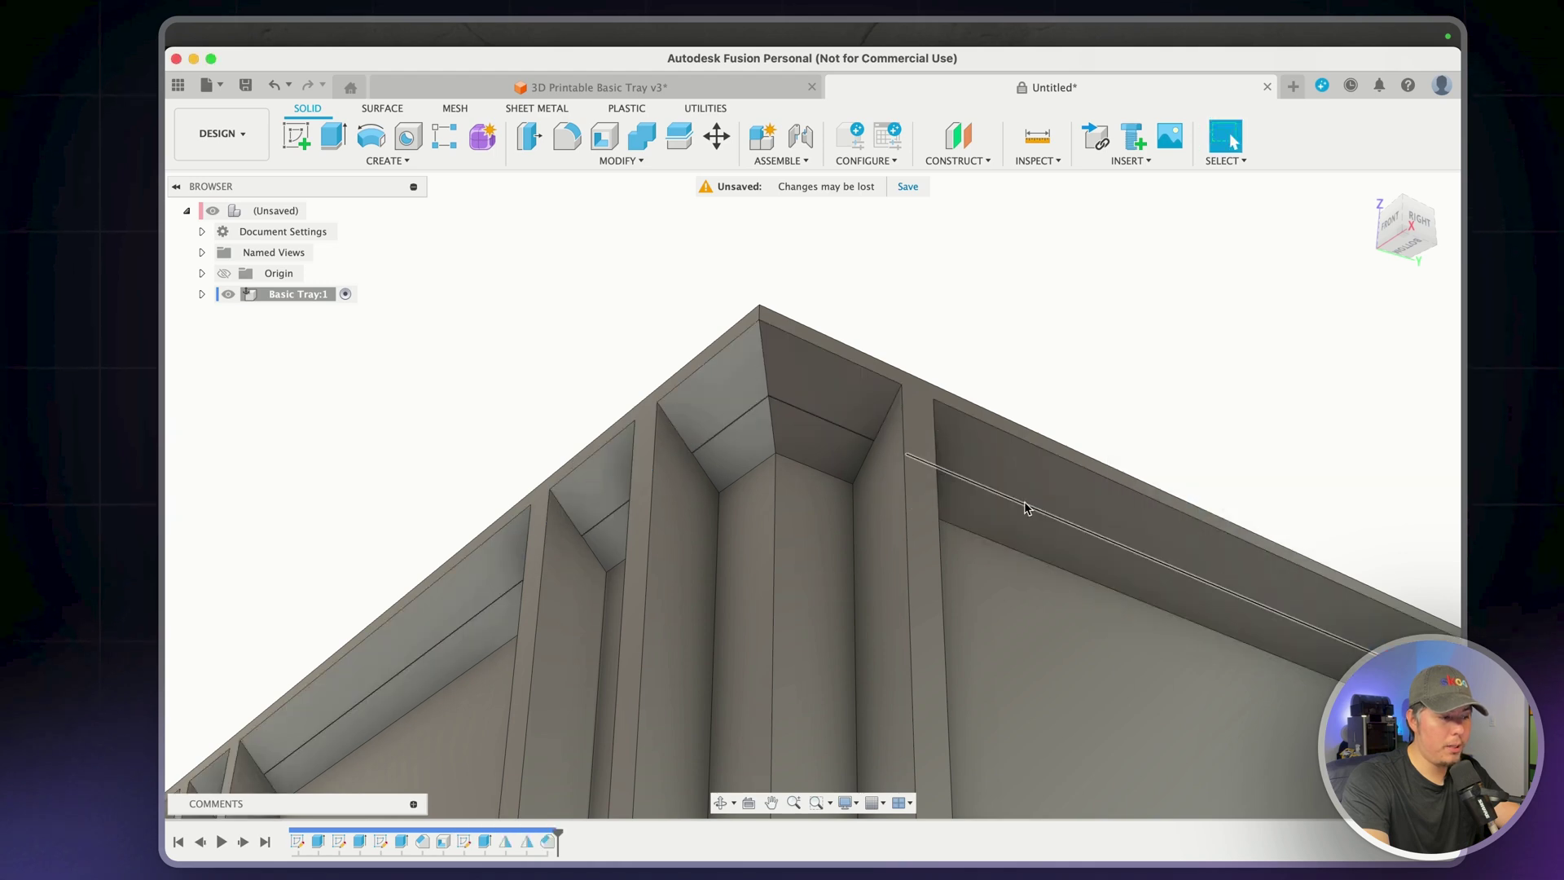
{"action": "scroll", "coordinate": [1024, 502], "scroll_direction": "down", "scroll_amount": 5}
{"action": "middle_click_drag", "start_coordinate": [953, 481], "coordinate": [815, 586]}
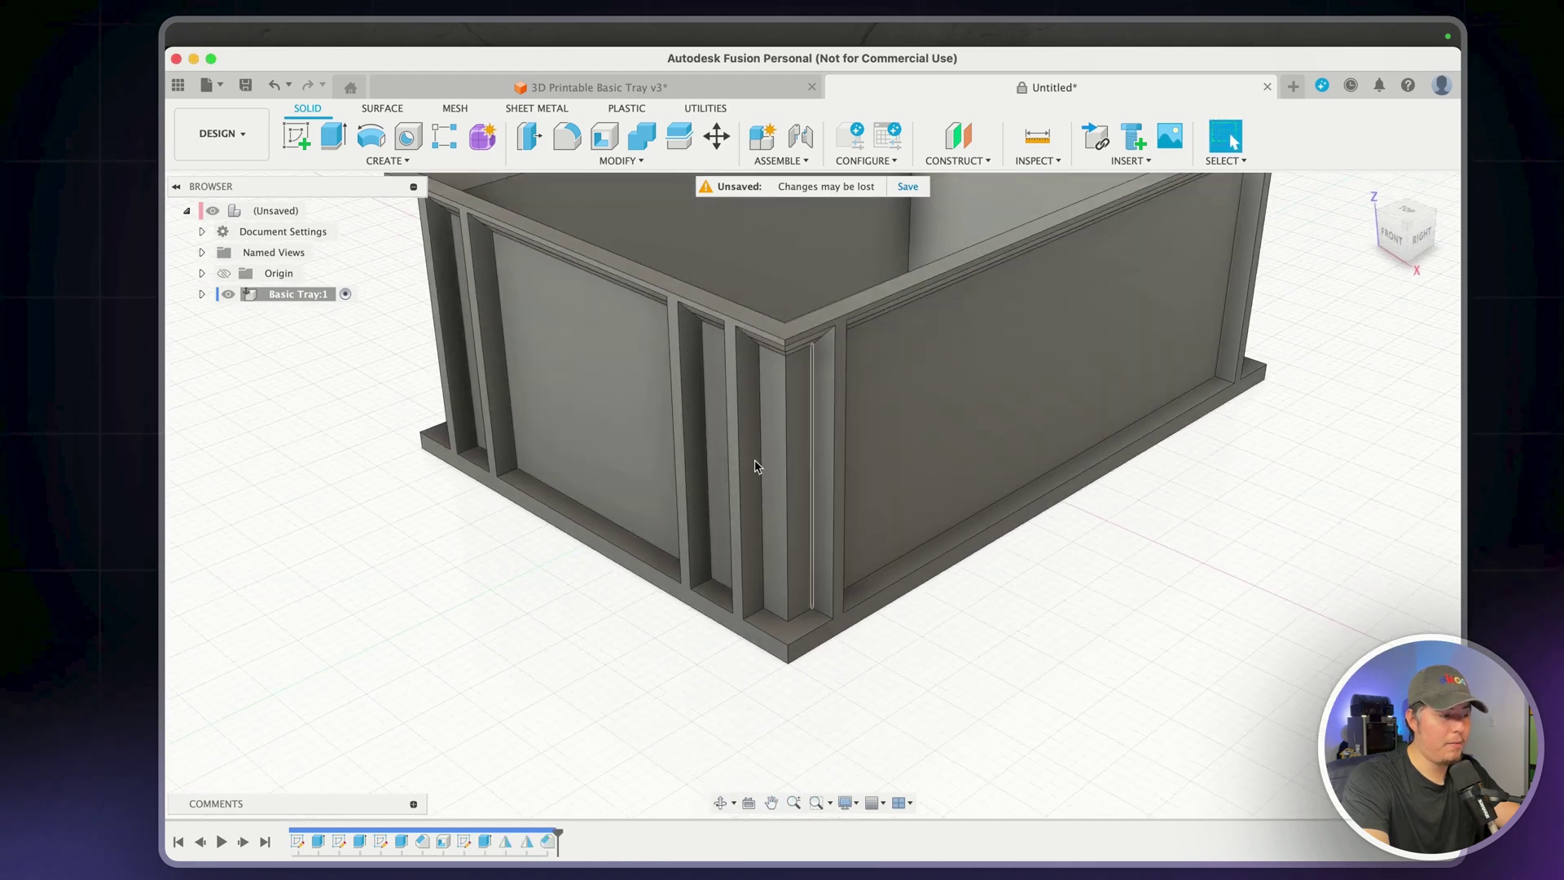
Reopen the tray's base extrusion and confirm it at 30 mm tall
{"action": "scroll", "coordinate": [755, 466], "scroll_direction": "down", "scroll_amount": 10}
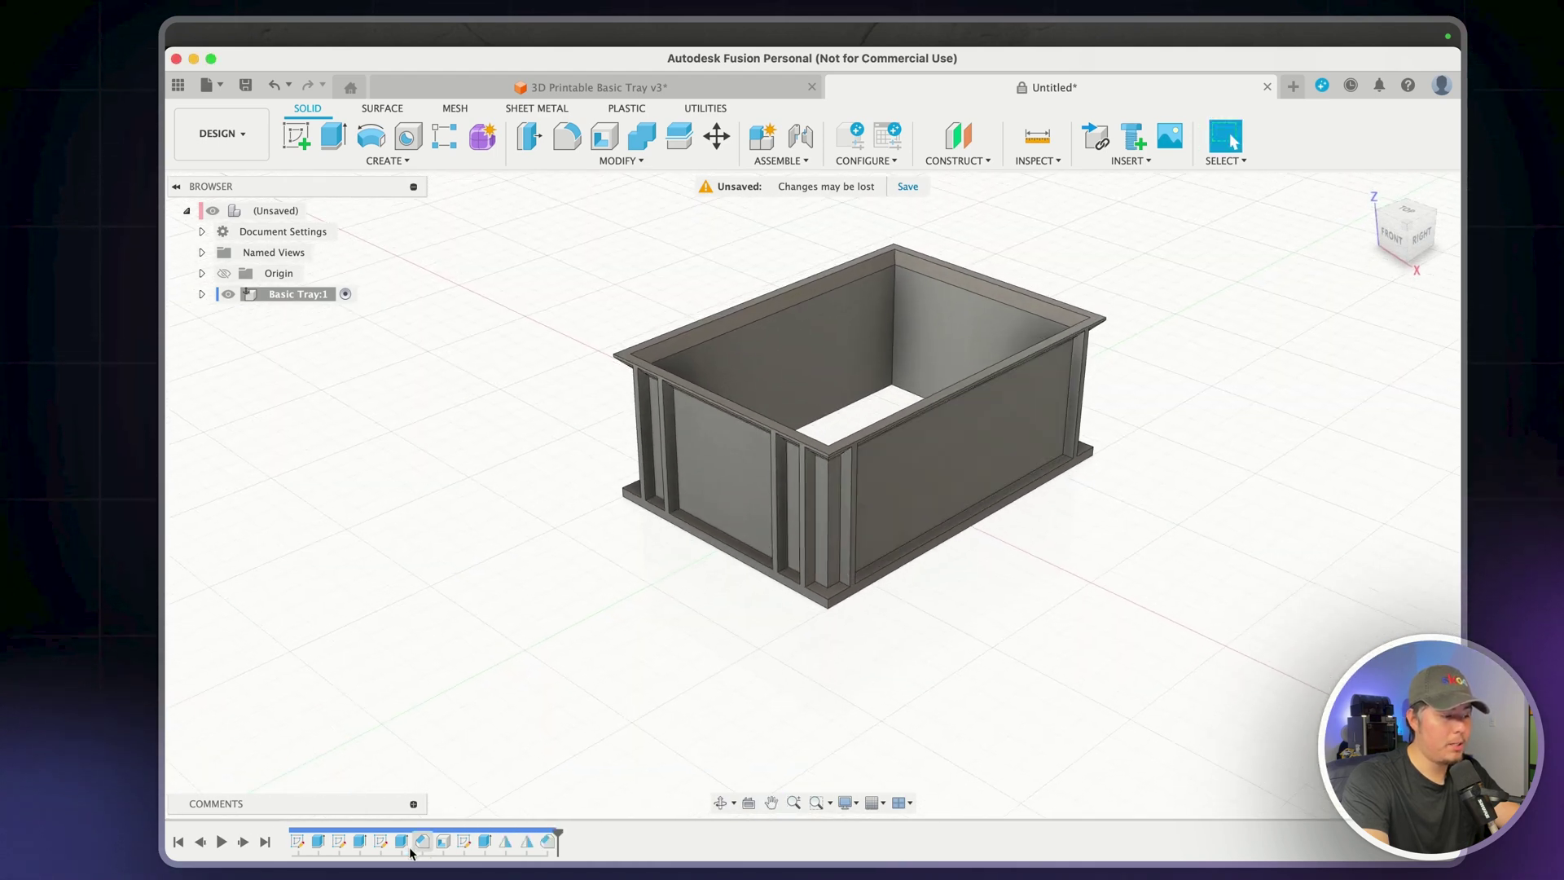
{"action": "double_click", "coordinate": [485, 850]}
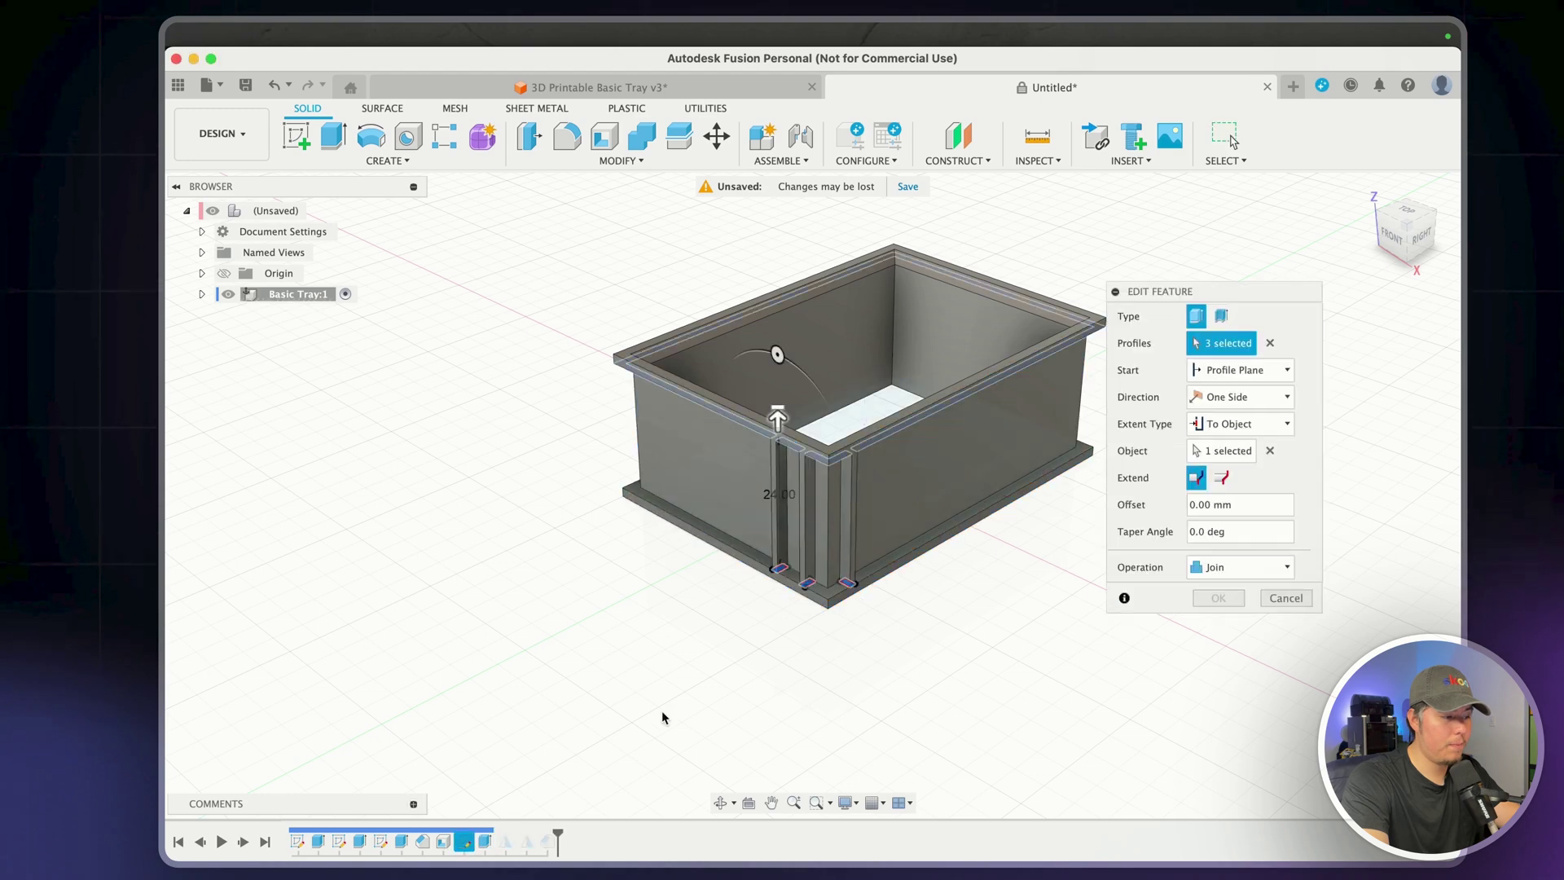
{"action": "key", "text": "Escape"}
{"action": "double_click", "coordinate": [317, 841]}
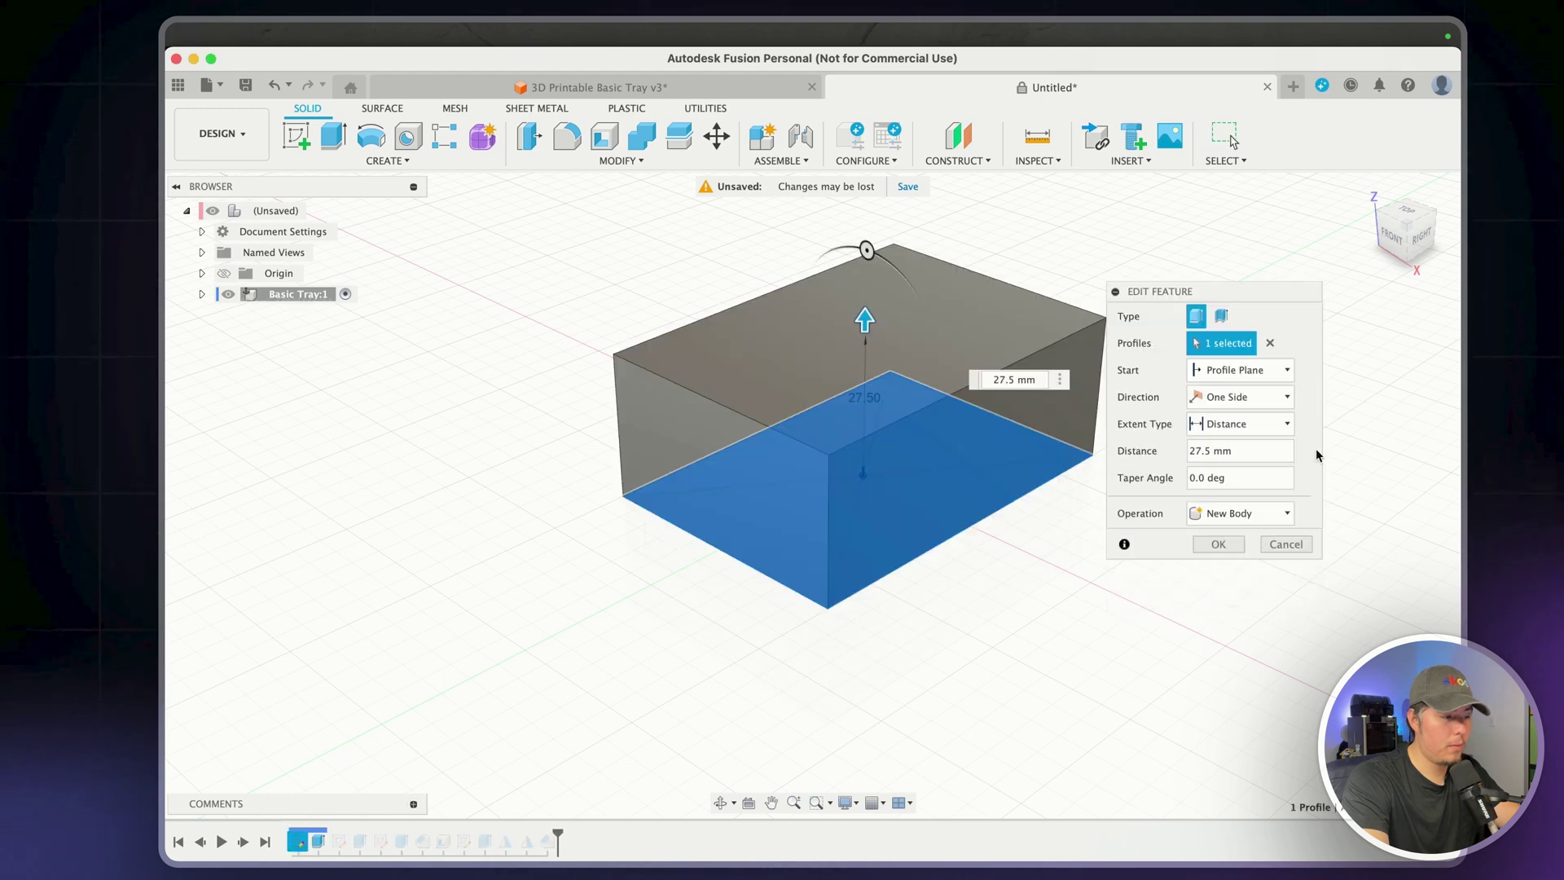
{"action": "key", "text": "Return"}
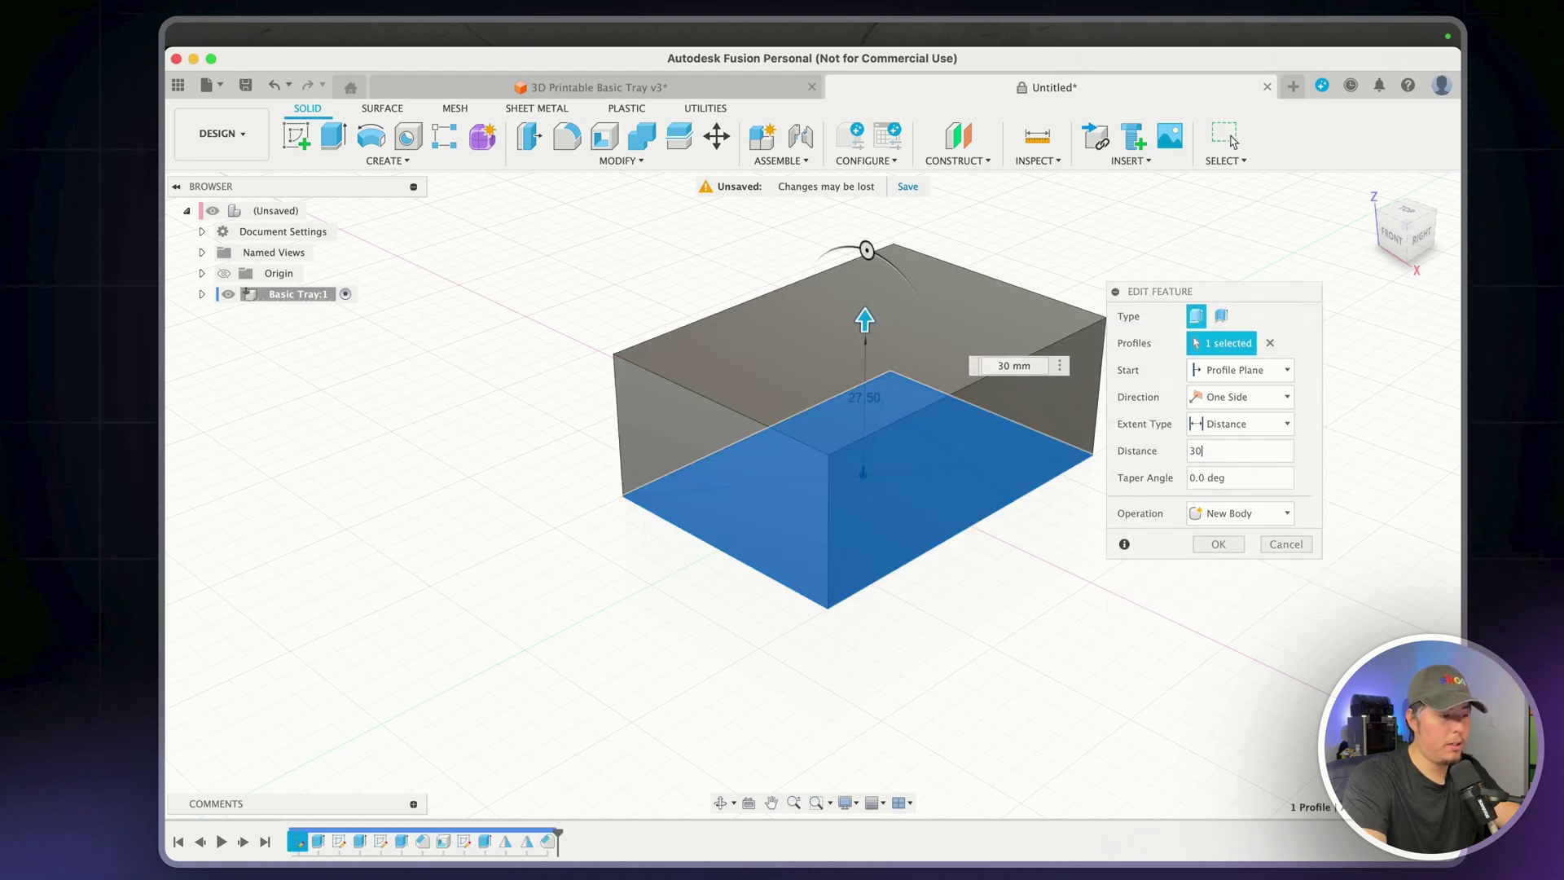
Orbit around the rebuilt tray, reset to the home view, and settle on a low front view
{"action": "scroll", "coordinate": [802, 443], "scroll_direction": "up", "scroll_amount": 5}
{"action": "middle_click_drag", "start_coordinate": [775, 480], "coordinate": [775, 472], "text": "shift"}
{"action": "scroll", "coordinate": [777, 473], "scroll_direction": "down", "scroll_amount": 6}
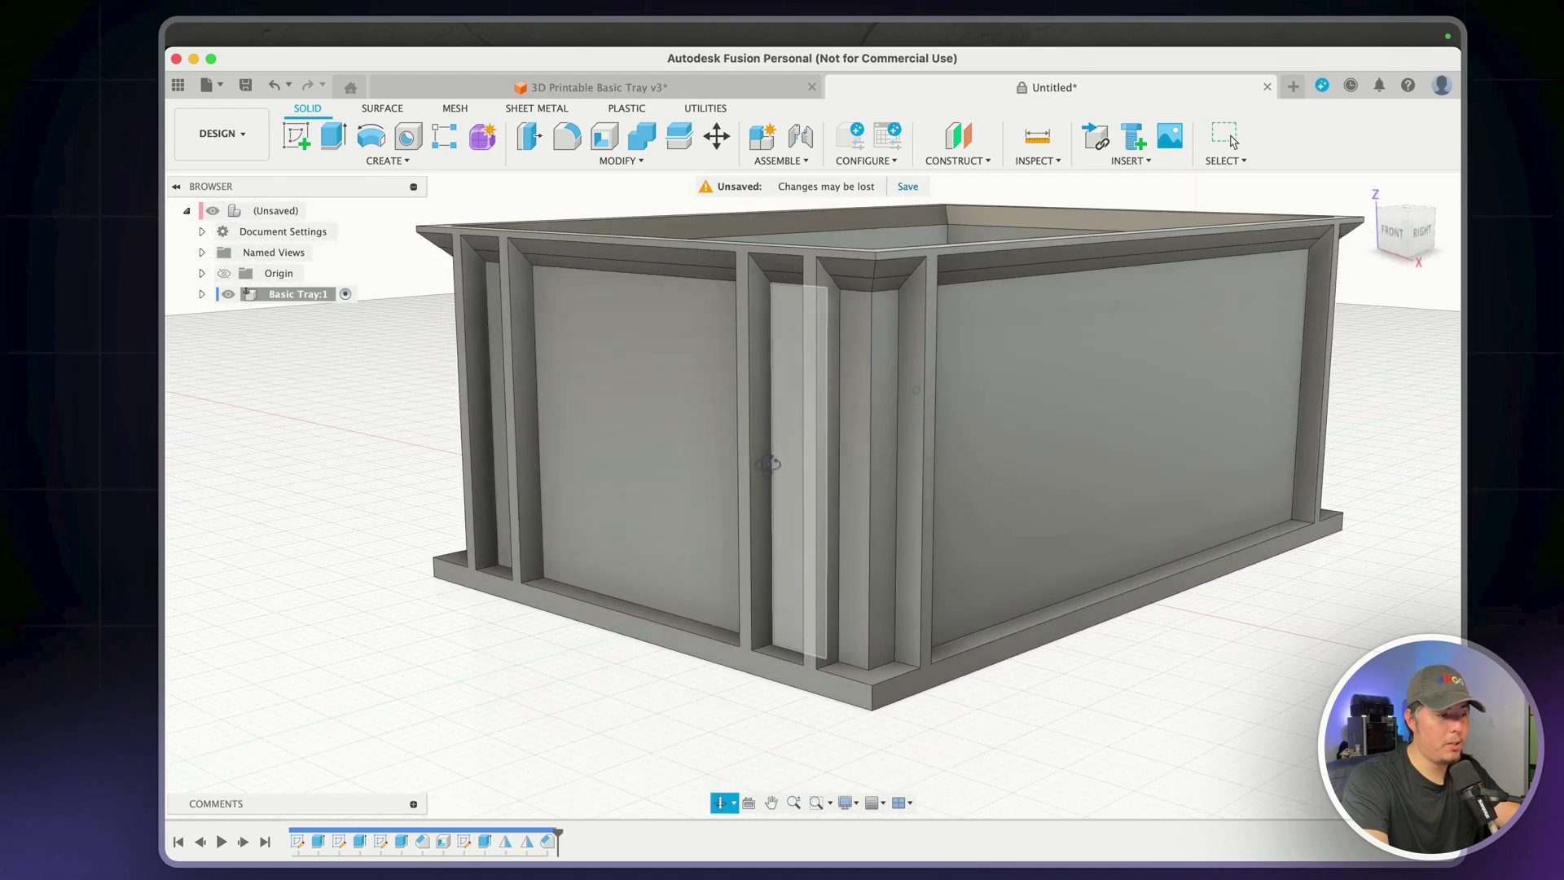
{"action": "middle_click_drag", "start_coordinate": [969, 461], "coordinate": [835, 545], "text": "shift"}
{"action": "scroll", "coordinate": [805, 489], "scroll_direction": "down", "scroll_amount": 3}
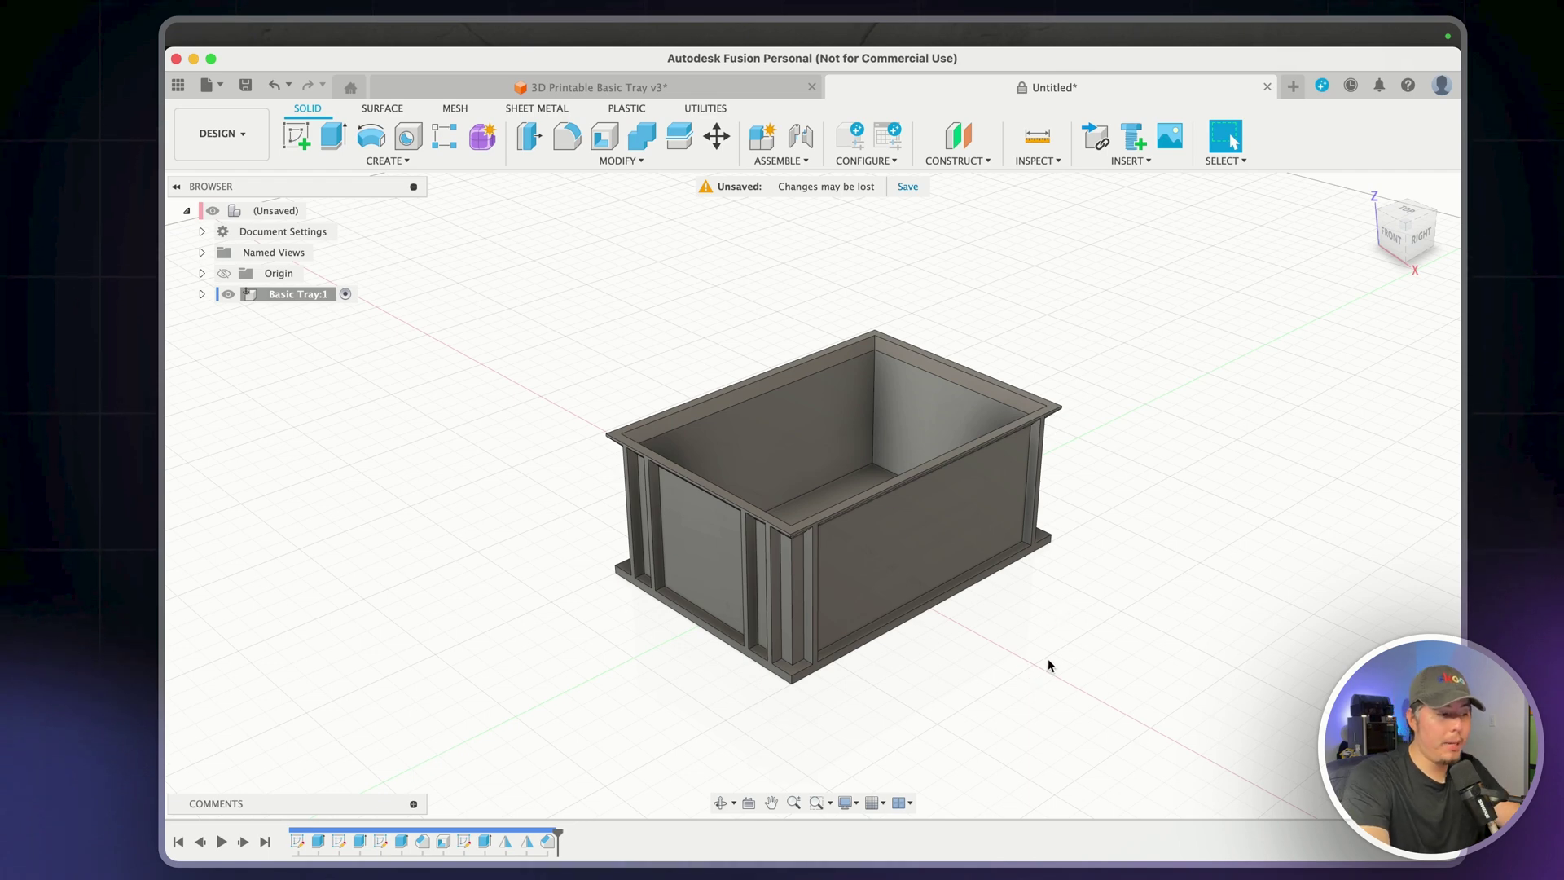
{"action": "middle_click_drag", "start_coordinate": [657, 644], "coordinate": [717, 624], "text": "shift"}
{"action": "left_click", "coordinate": [1370, 190]}
{"action": "middle_click_drag", "start_coordinate": [823, 601], "coordinate": [918, 520]}
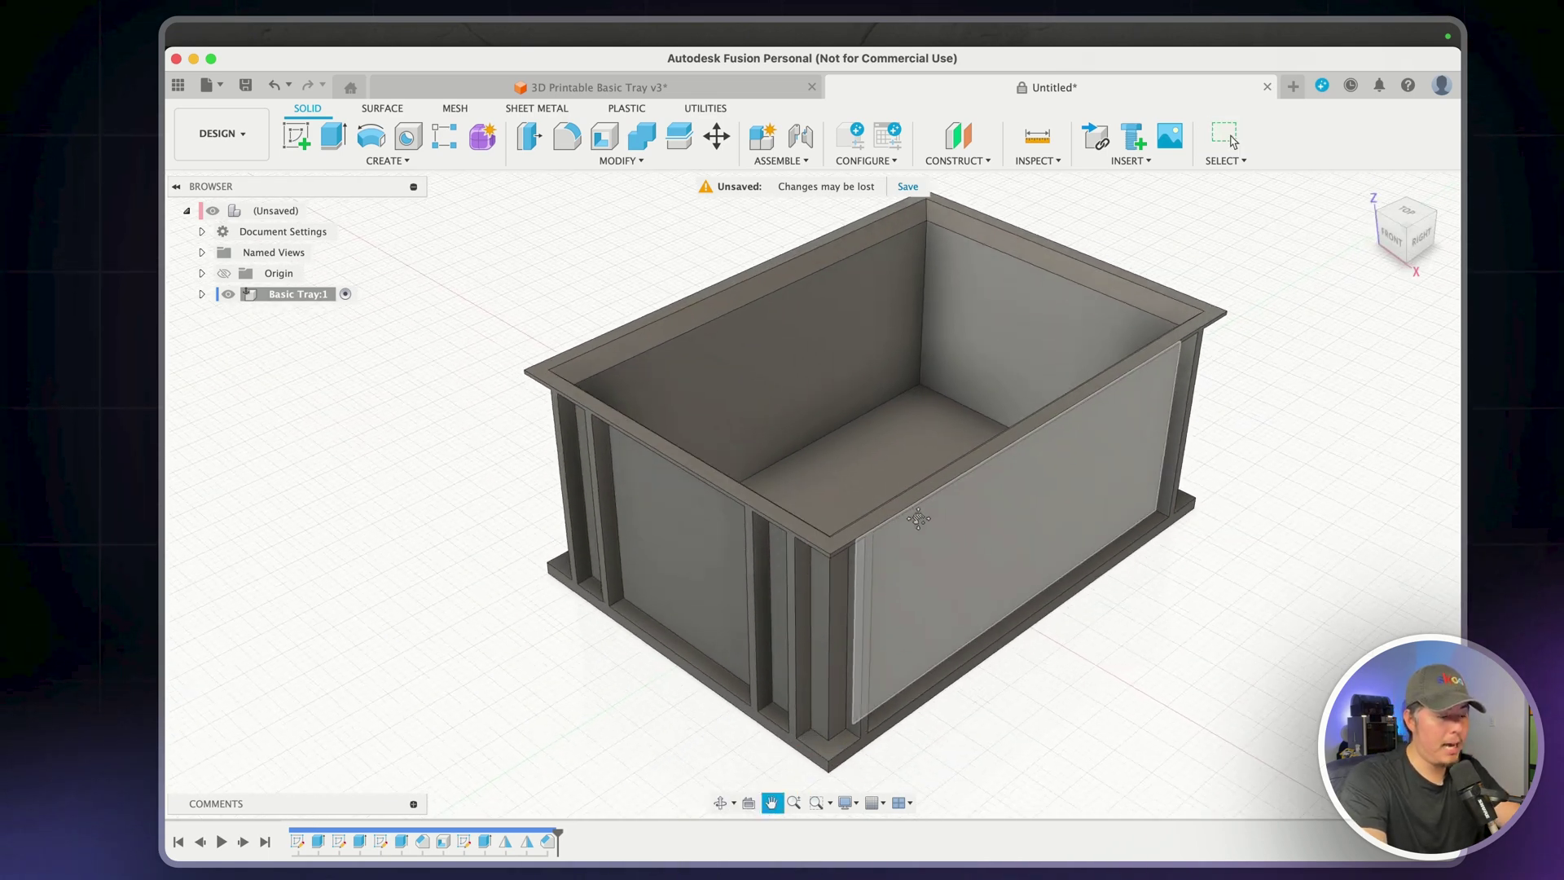
{"action": "scroll", "coordinate": [904, 526], "scroll_direction": "down", "scroll_amount": 2}
{"action": "mouse_move", "coordinate": [745, 607]}
{"action": "middle_mouse_down", "text": "shift"}
{"action": "mouse_move", "coordinate": [765, 573]}
{"action": "mouse_move", "coordinate": [837, 536]}
{"action": "mouse_move", "coordinate": [803, 564]}
{"action": "mouse_move", "coordinate": [817, 562]}
{"action": "middle_mouse_up", "text": "shift"}
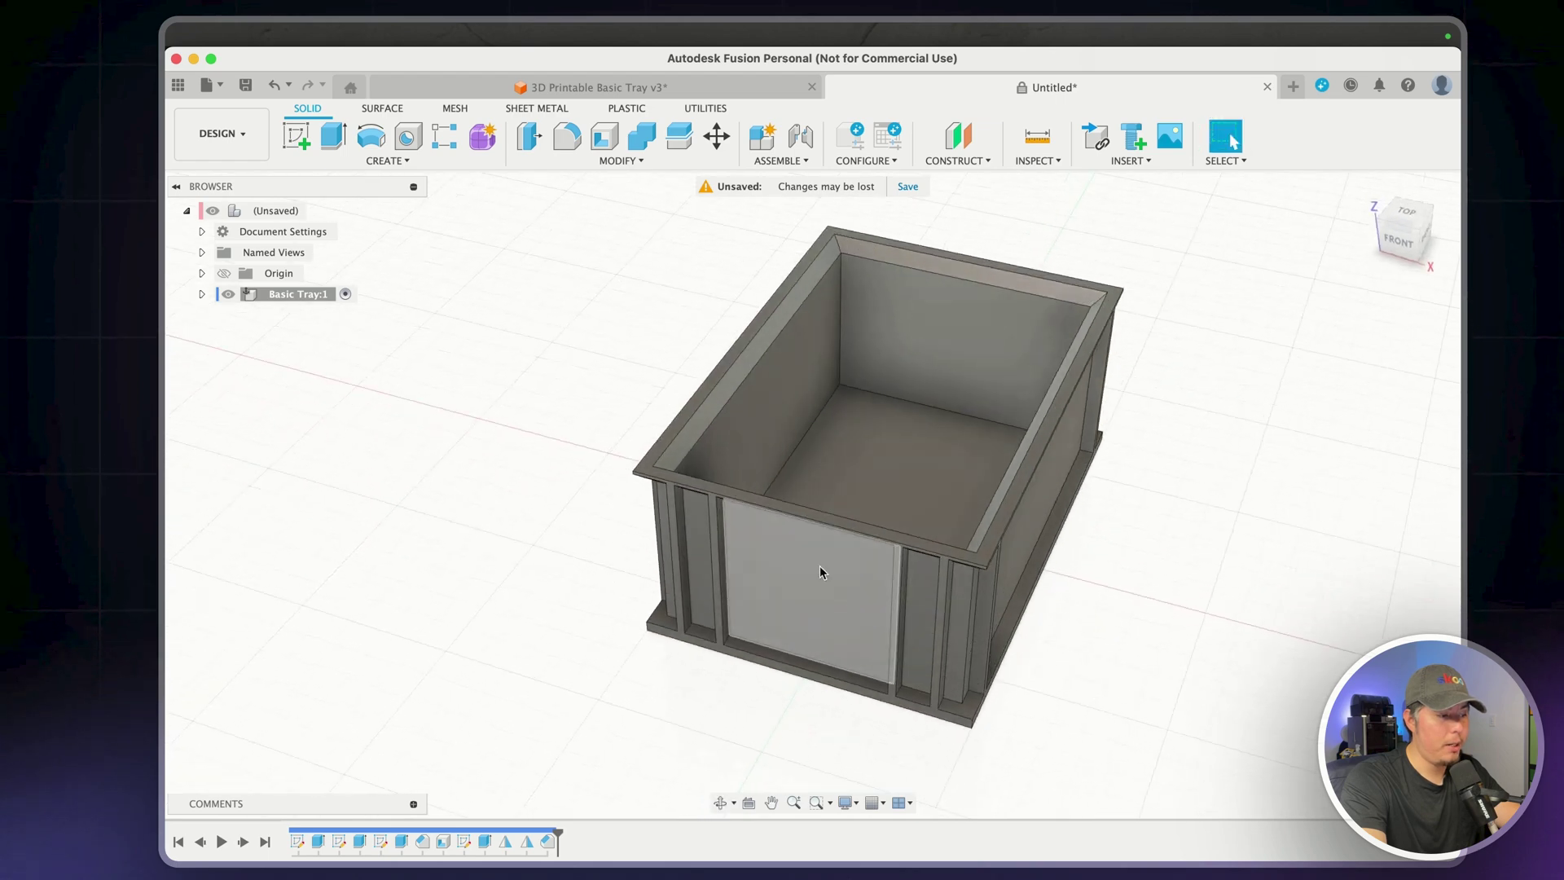
Start a sketch on the tray's top face and draw a rectangle across the front rim
{"action": "left_click", "coordinate": [294, 153]}
{"action": "mouse_move", "coordinate": [580, 575]}
{"action": "middle_mouse_down", "text": "shift"}
{"action": "mouse_move", "coordinate": [535, 535]}
{"action": "mouse_move", "coordinate": [558, 569]}
{"action": "middle_mouse_up", "text": "shift"}
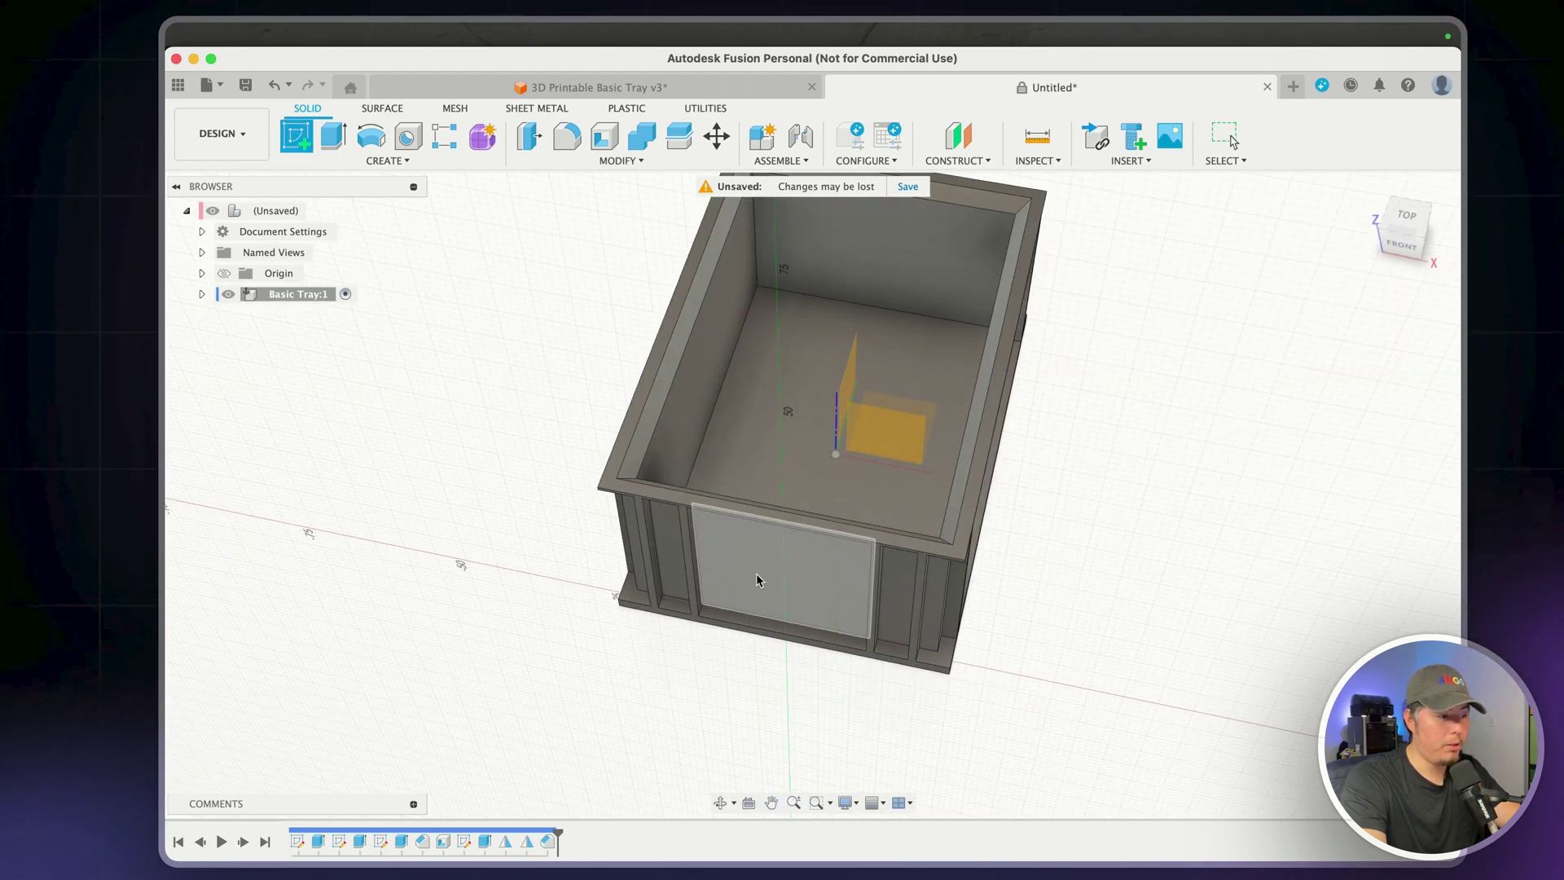
{"action": "scroll", "coordinate": [728, 513], "scroll_direction": "up", "scroll_amount": 3}
{"action": "left_click", "coordinate": [731, 517]}
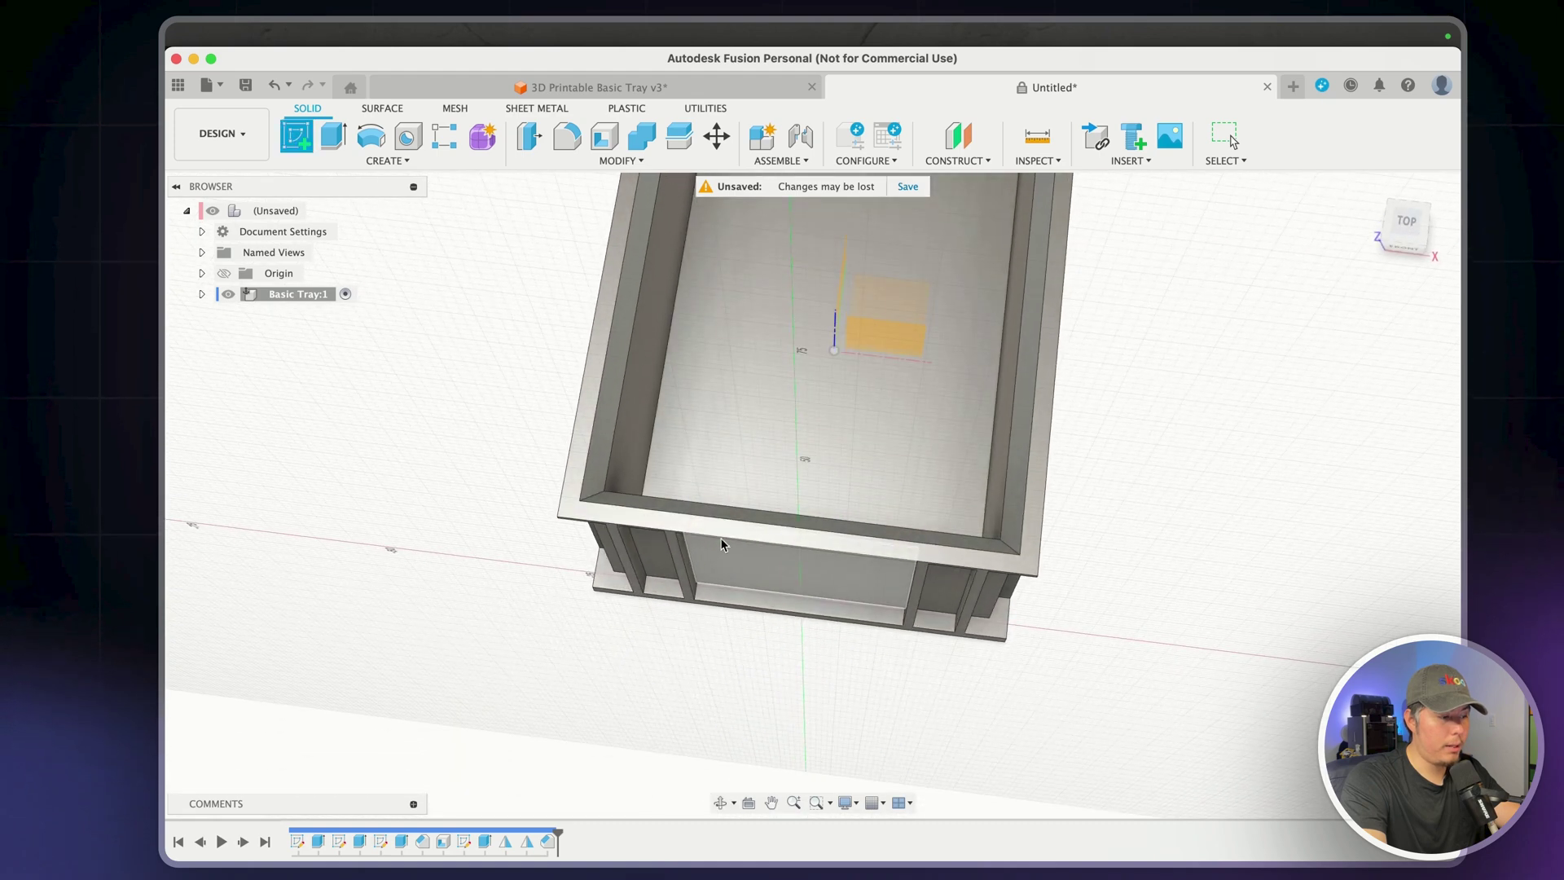
{"action": "left_click", "coordinate": [1407, 222]}
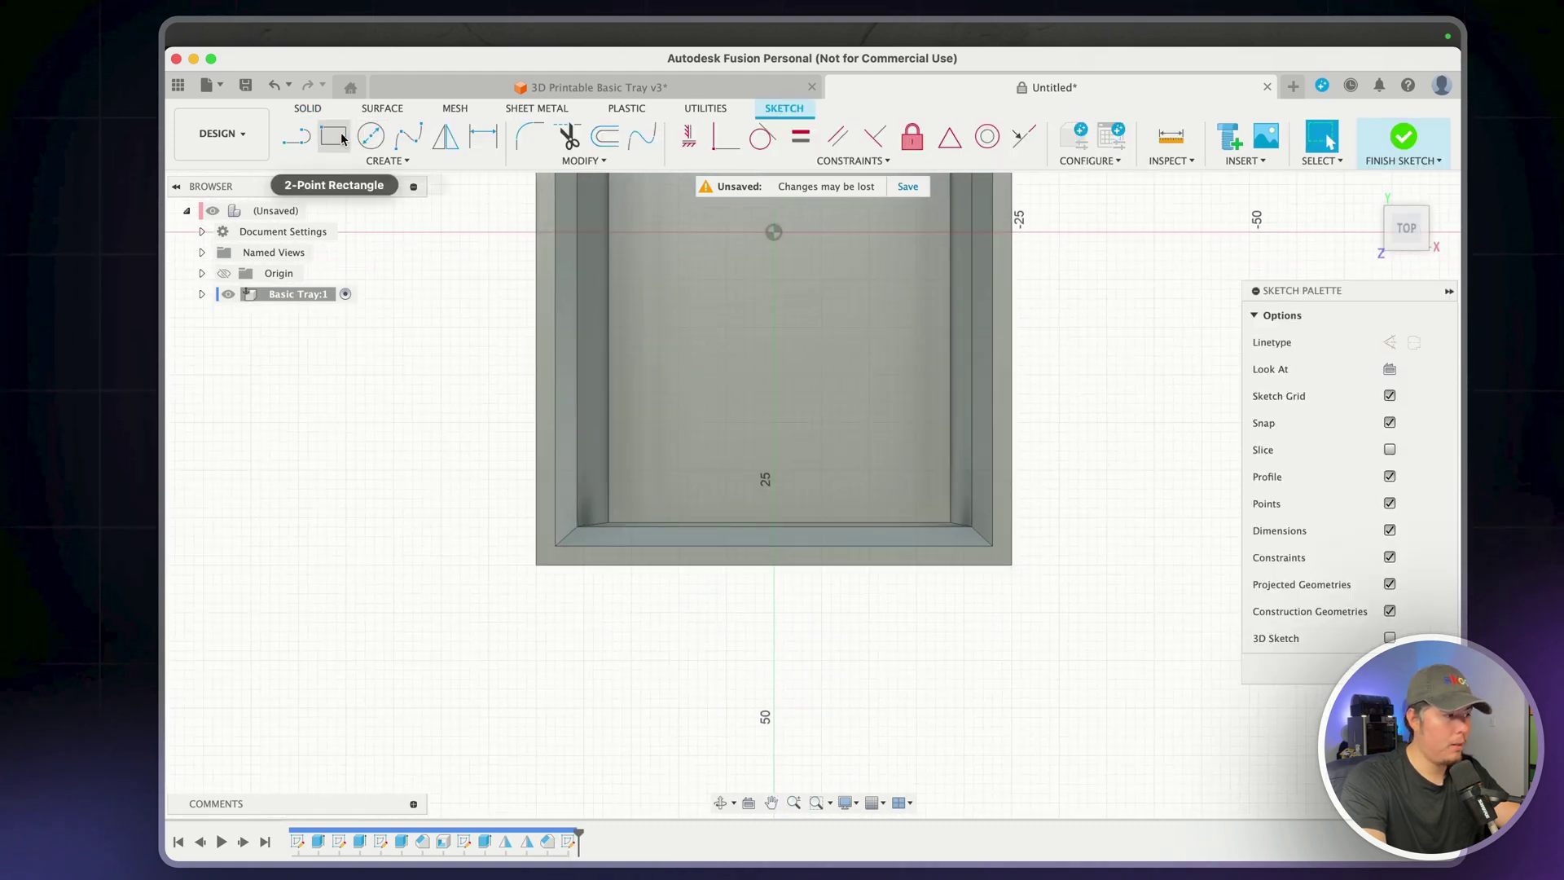
{"action": "left_click", "coordinate": [334, 137]}
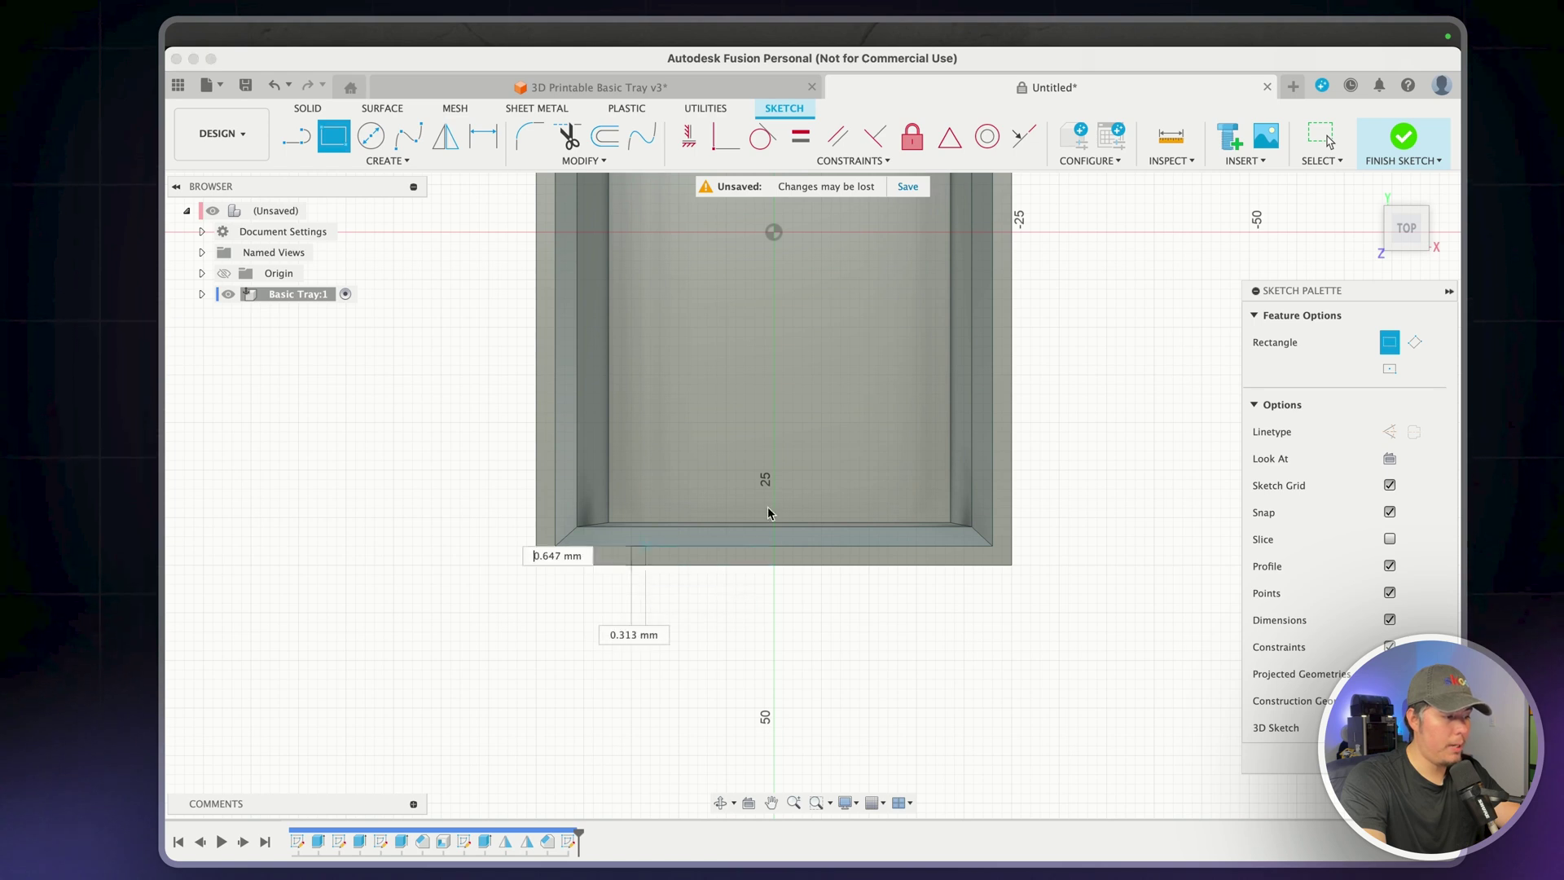
{"action": "key", "text": "Return"}
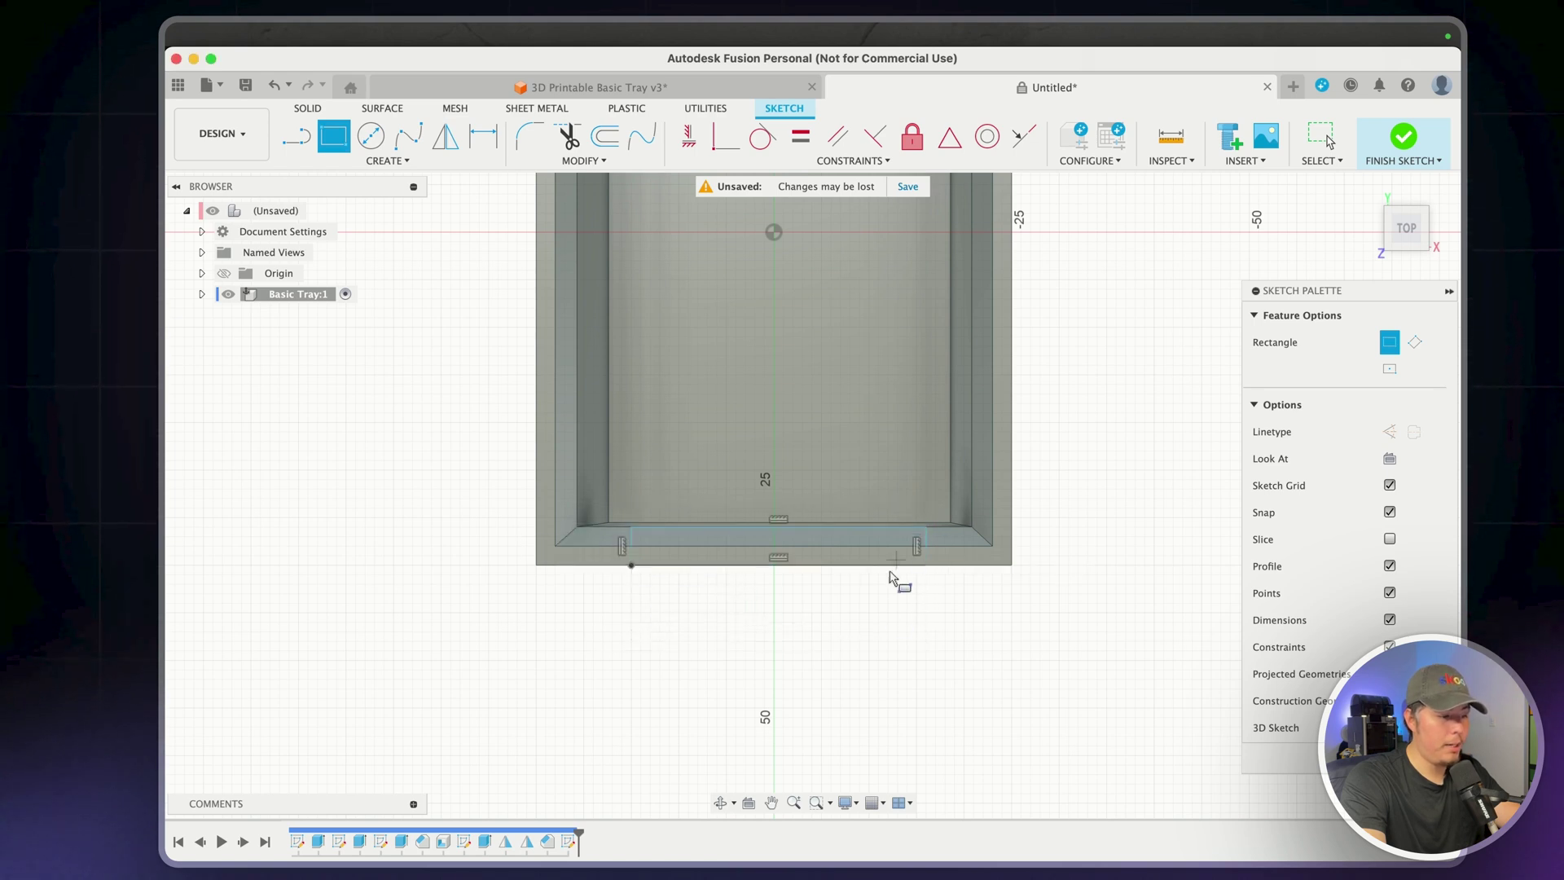
{"action": "scroll", "coordinate": [892, 562], "scroll_direction": "up", "scroll_amount": 5}
{"action": "middle_click_drag", "start_coordinate": [743, 663], "coordinate": [789, 566], "text": "shift"}
{"action": "scroll", "coordinate": [754, 621], "scroll_direction": "down", "scroll_amount": 2}
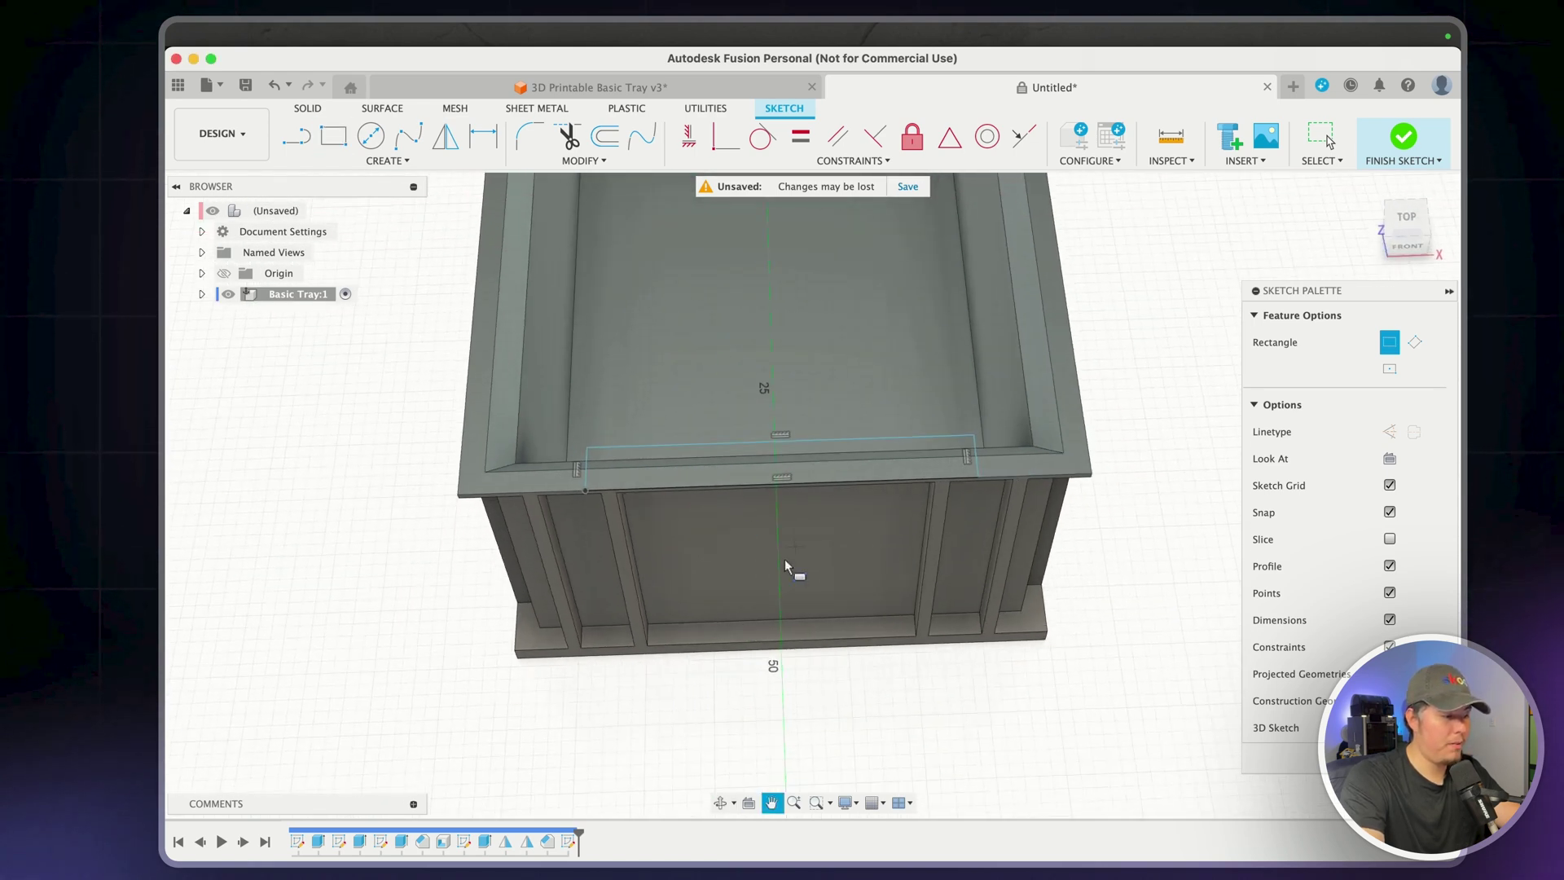
Dimension the left inset to 10 mm, set the right inset to d27, and select the strip
{"action": "key", "text": "d"}
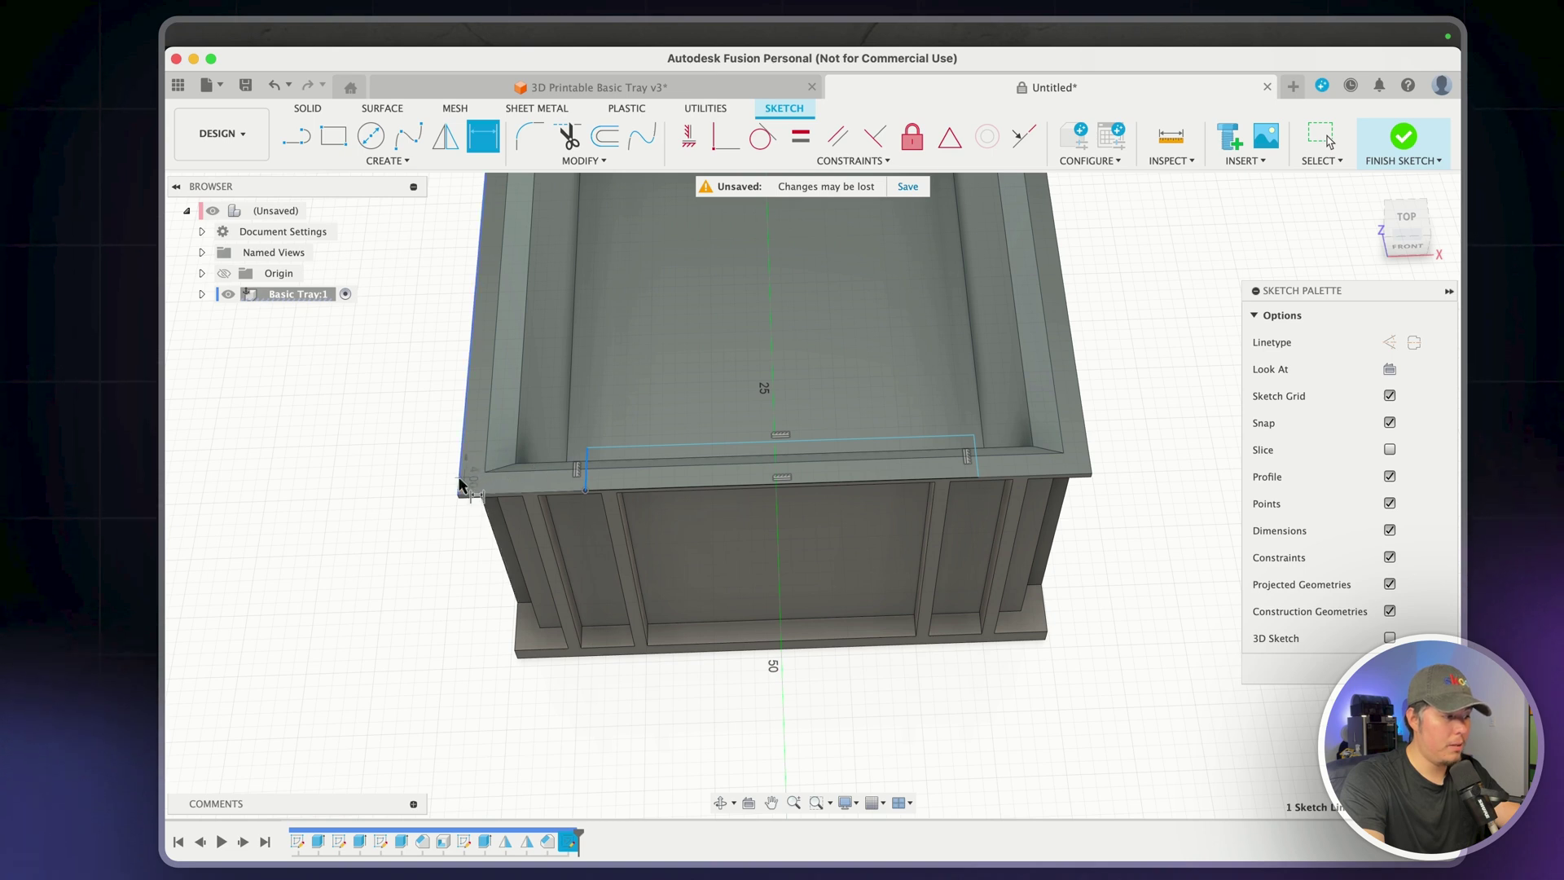
{"action": "left_click", "coordinate": [585, 728]}
{"action": "key", "text": "Return"}
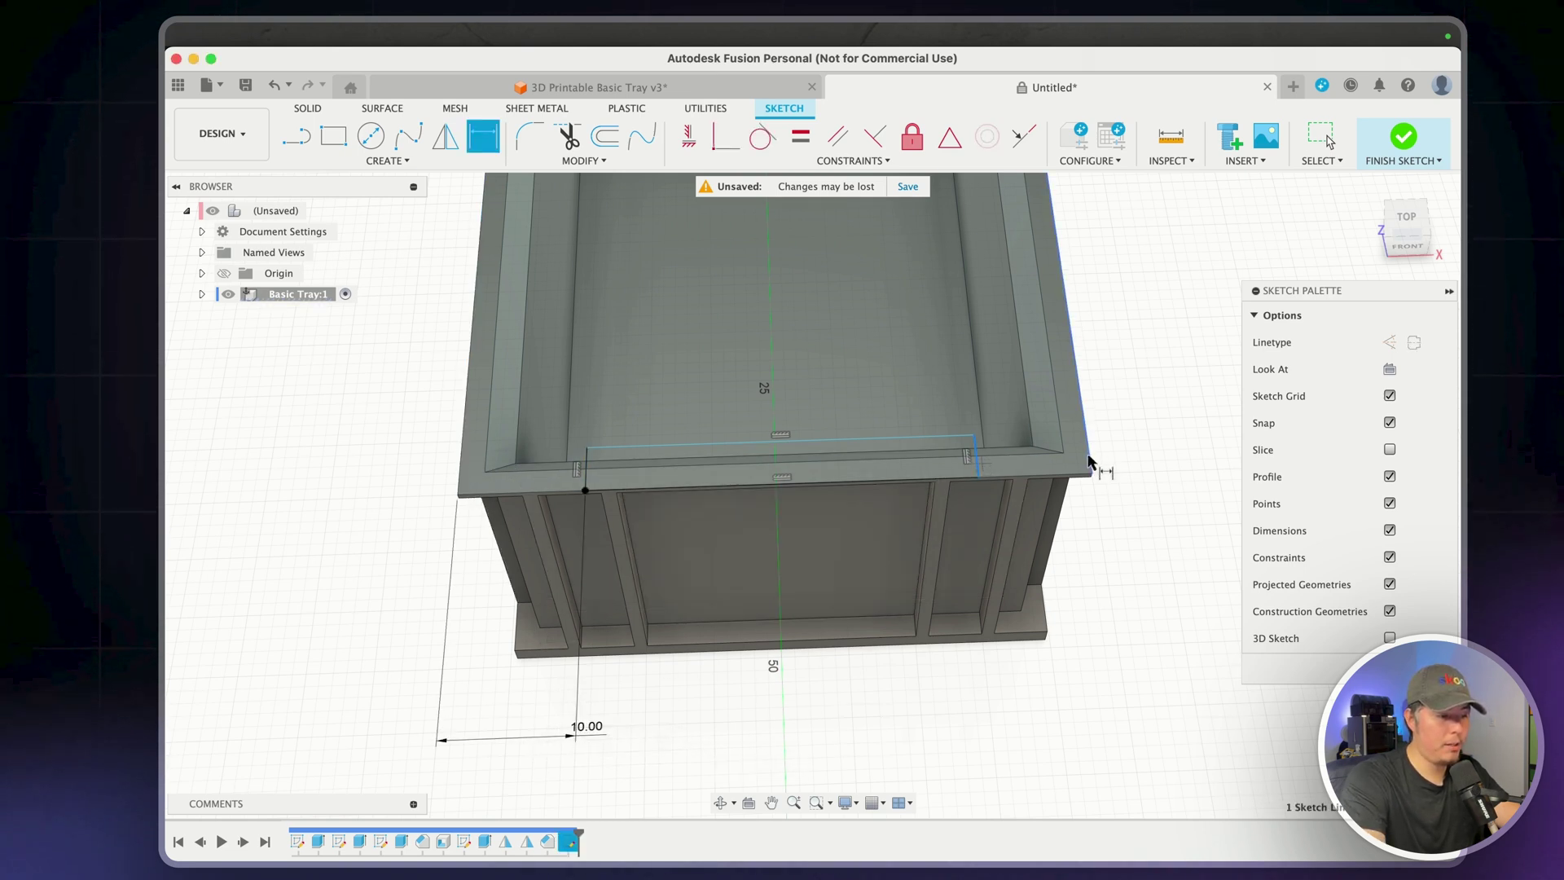
{"action": "left_click", "coordinate": [1061, 743]}
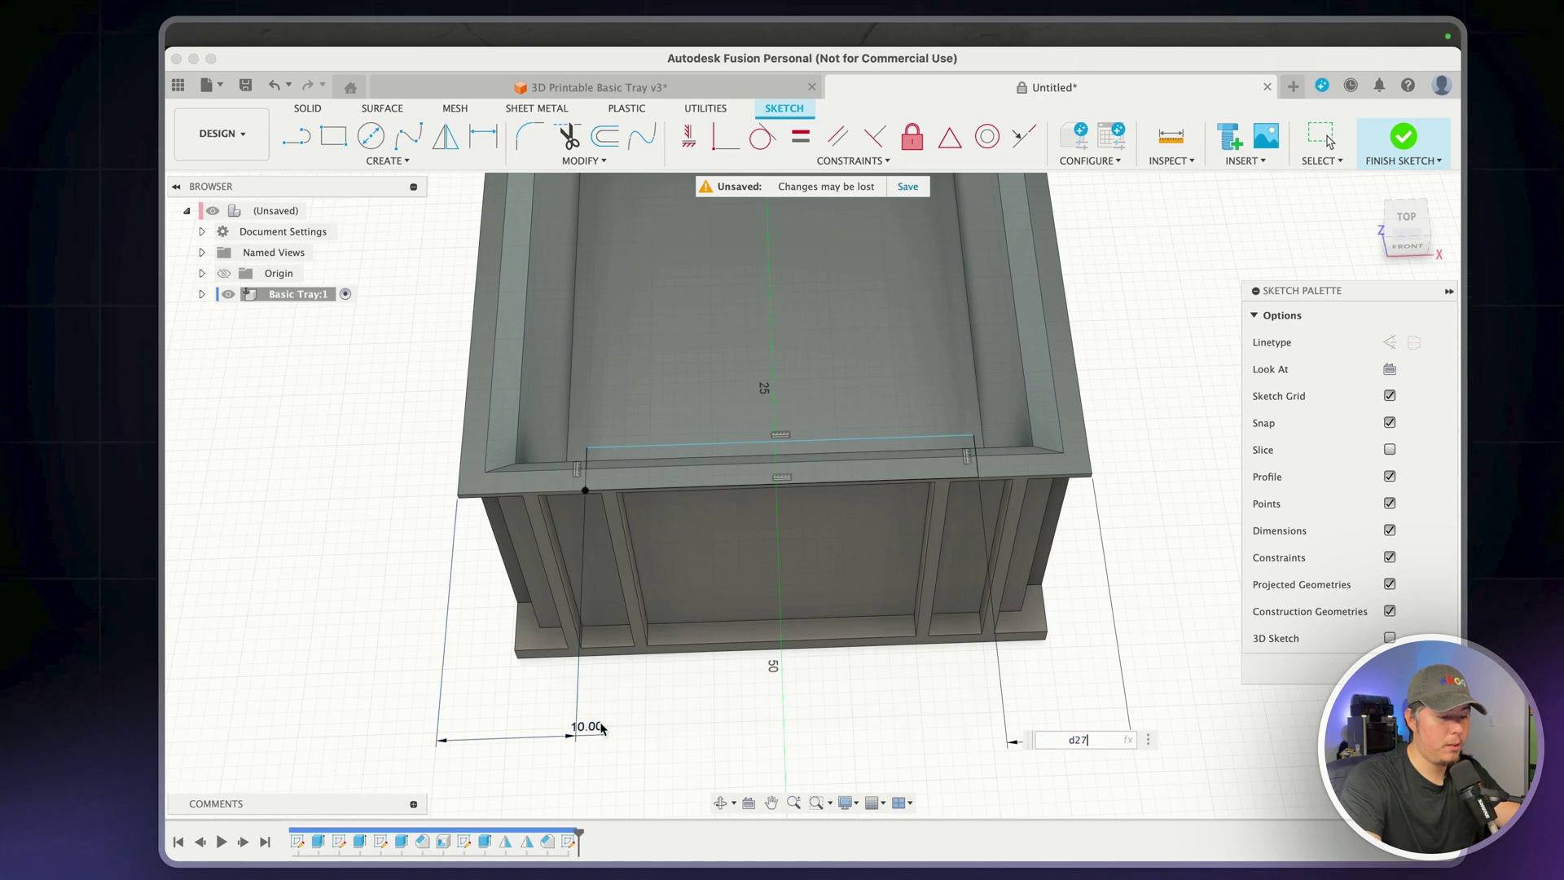
{"action": "type", "text": "d27"}
{"action": "key", "text": "Return"}
{"action": "scroll", "coordinate": [768, 621], "scroll_direction": "up", "scroll_amount": 6}
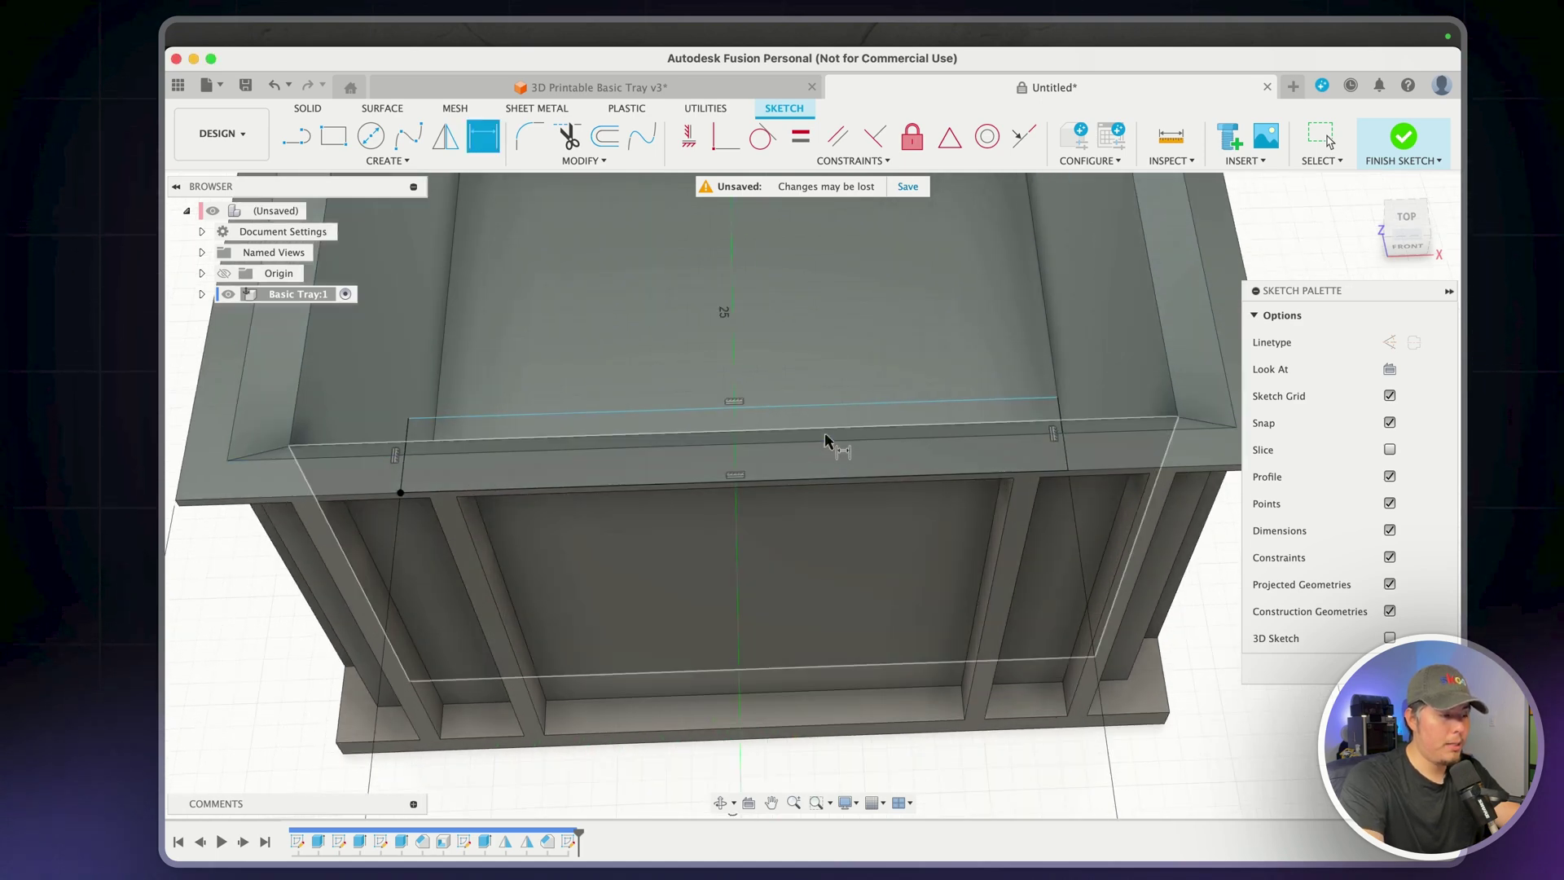
{"action": "key", "text": "Escape"}
{"action": "left_click", "coordinate": [826, 452]}
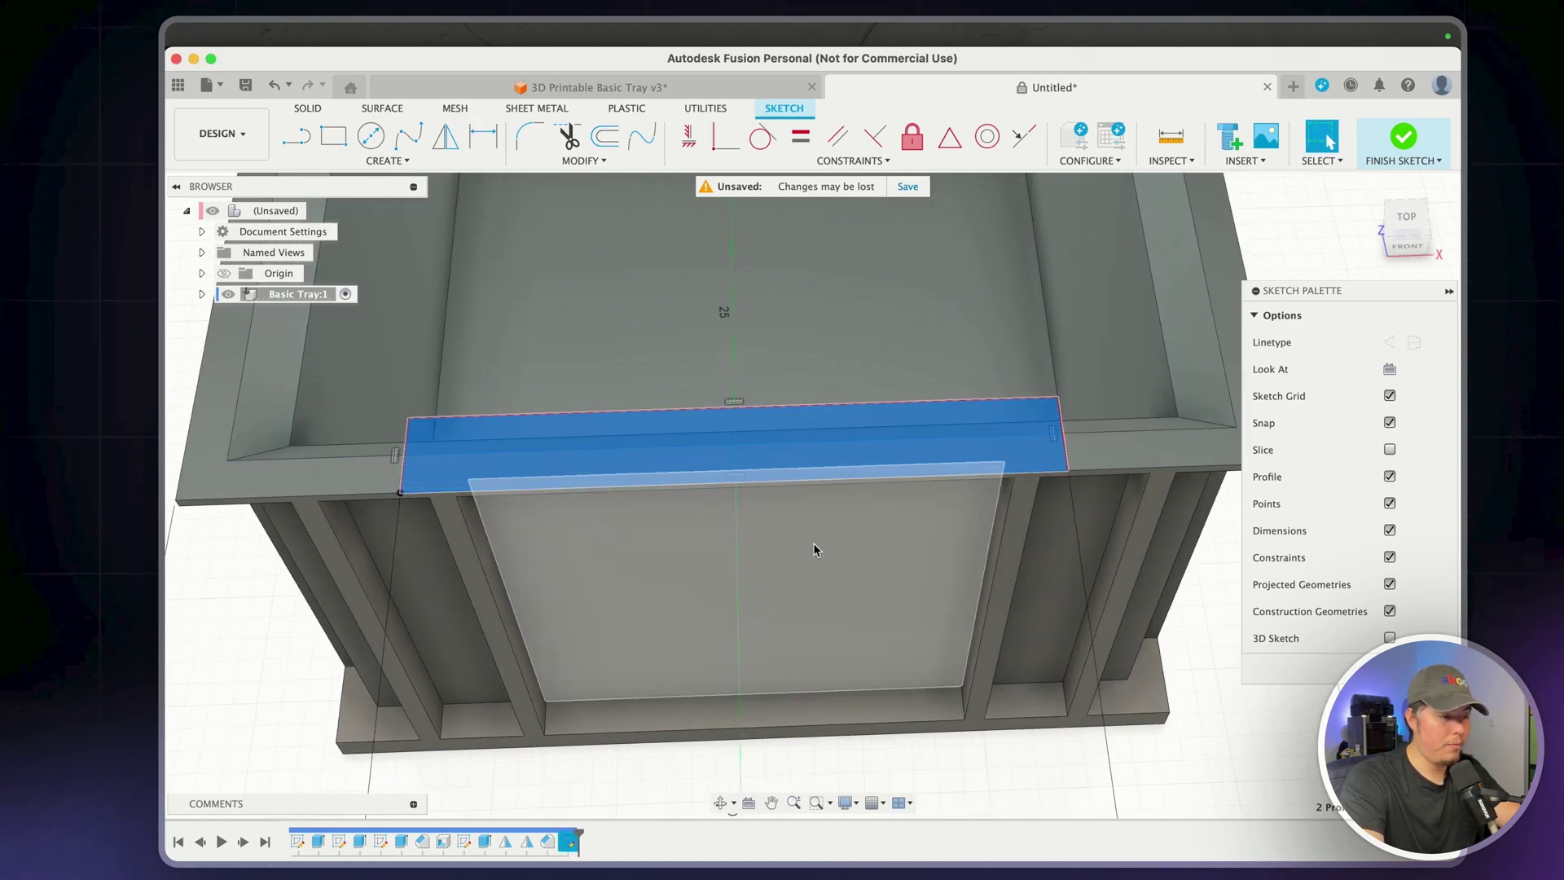
Extrude the front-rim strip downward as a cut, notching a wide slot into the front wall
{"action": "key", "text": "e"}
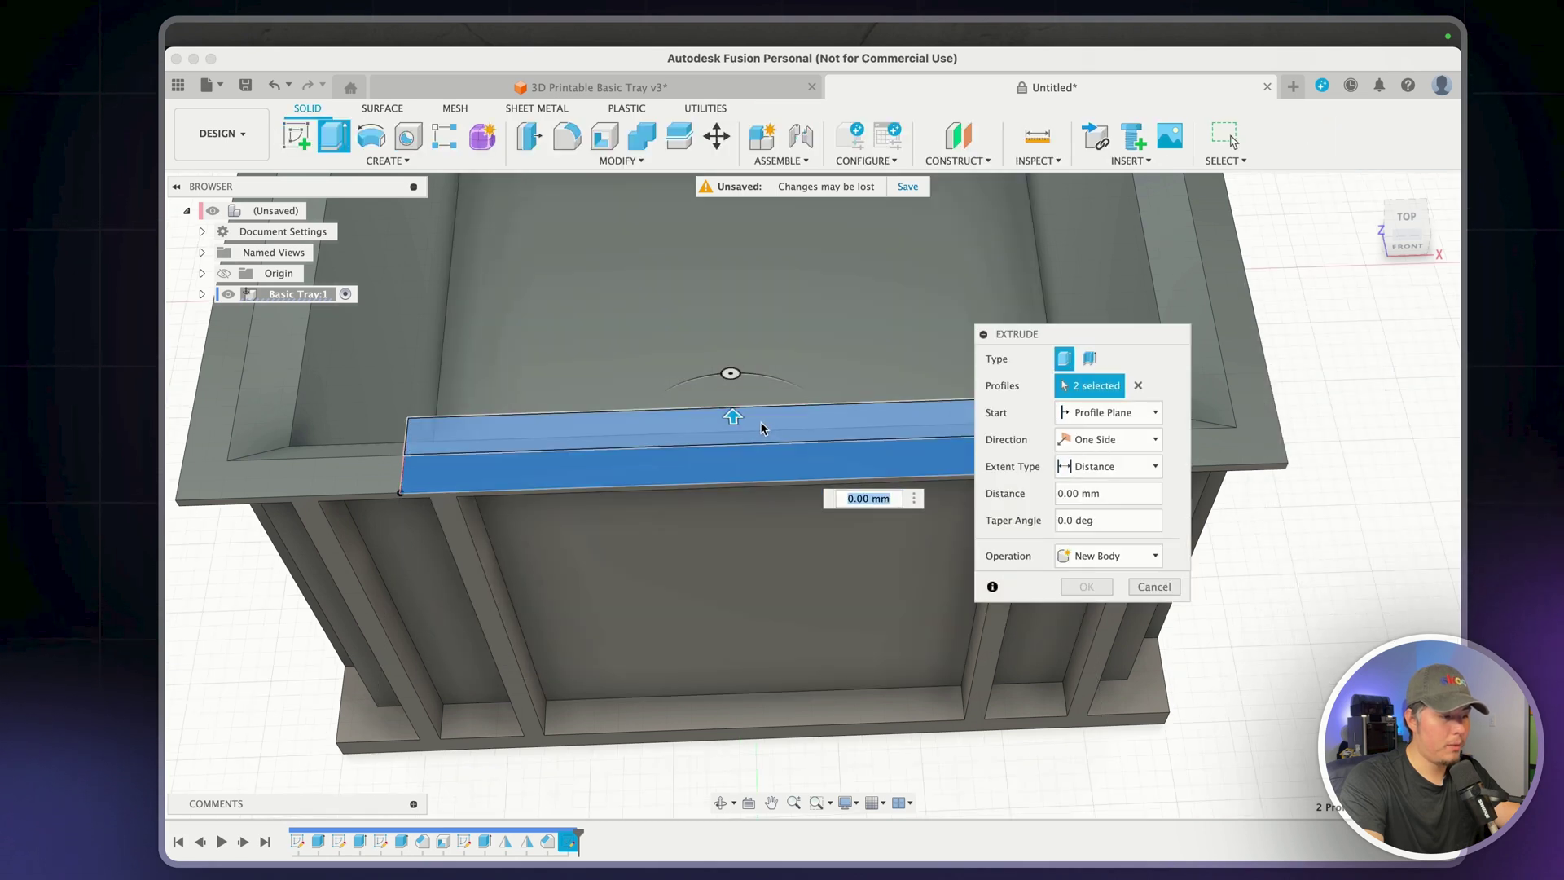
{"action": "mouse_move", "coordinate": [735, 424]}
{"action": "left_mouse_down"}
{"action": "mouse_move", "coordinate": [761, 688]}
{"action": "mouse_move", "coordinate": [782, 610]}
{"action": "left_mouse_up"}
{"action": "key", "text": "Return"}
{"action": "mouse_move", "coordinate": [782, 614]}
{"action": "middle_mouse_down", "text": "shift"}
{"action": "mouse_move", "coordinate": [681, 600]}
{"action": "mouse_move", "coordinate": [622, 614]}
{"action": "mouse_move", "coordinate": [799, 611]}
{"action": "mouse_move", "coordinate": [785, 632]}
{"action": "middle_mouse_up", "text": "shift"}
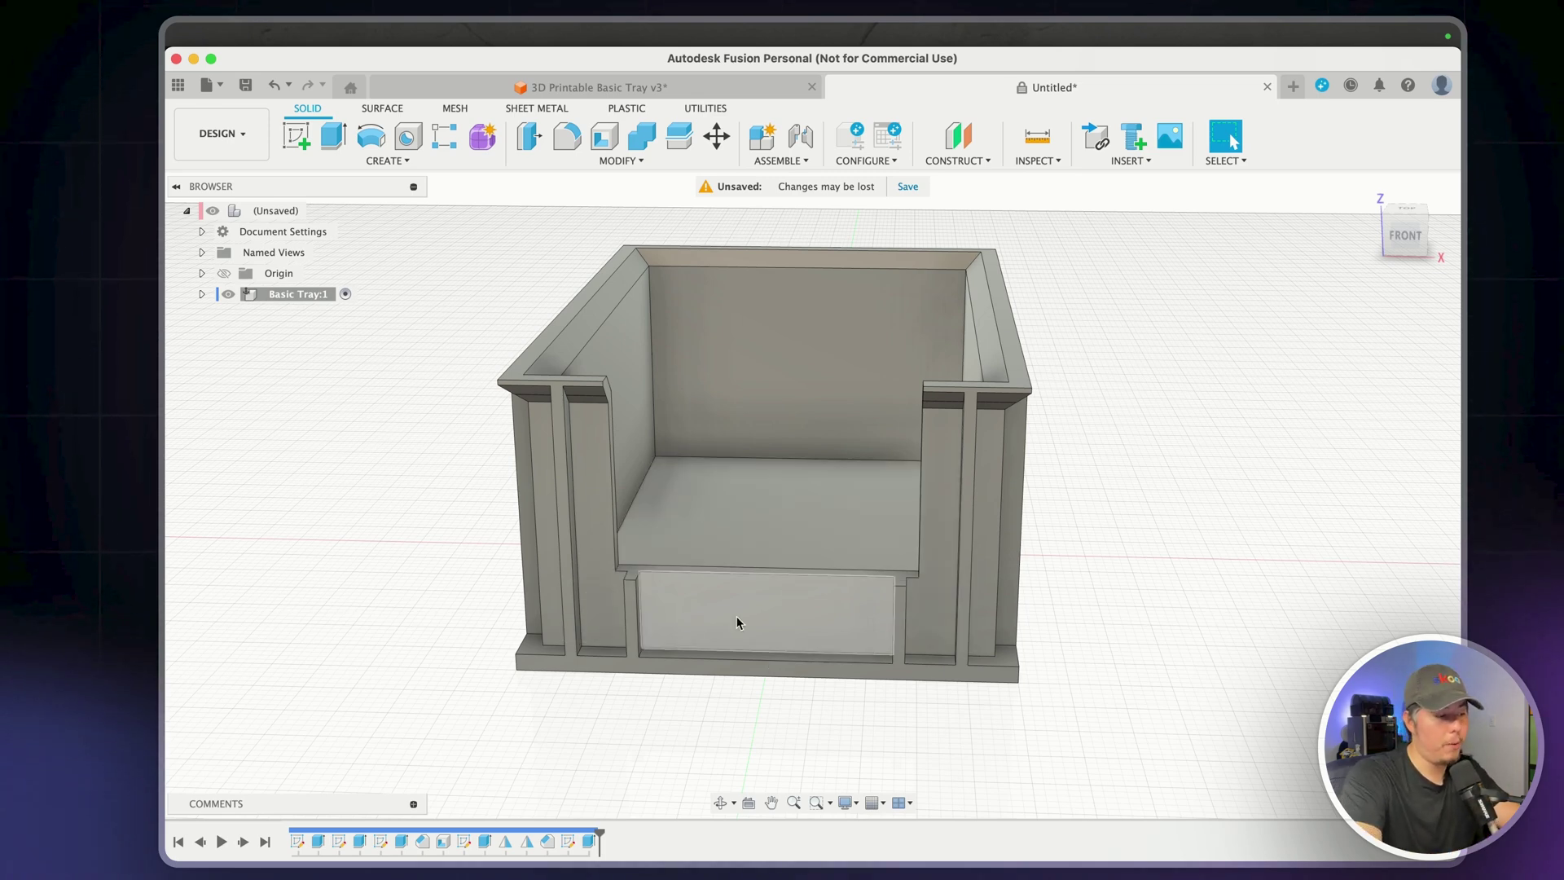
Start a chamfer on a tray edge at 9 mm, then discard a trial three-edge selection
{"action": "middle_click_drag", "start_coordinate": [736, 615], "coordinate": [573, 580], "text": "shift"}
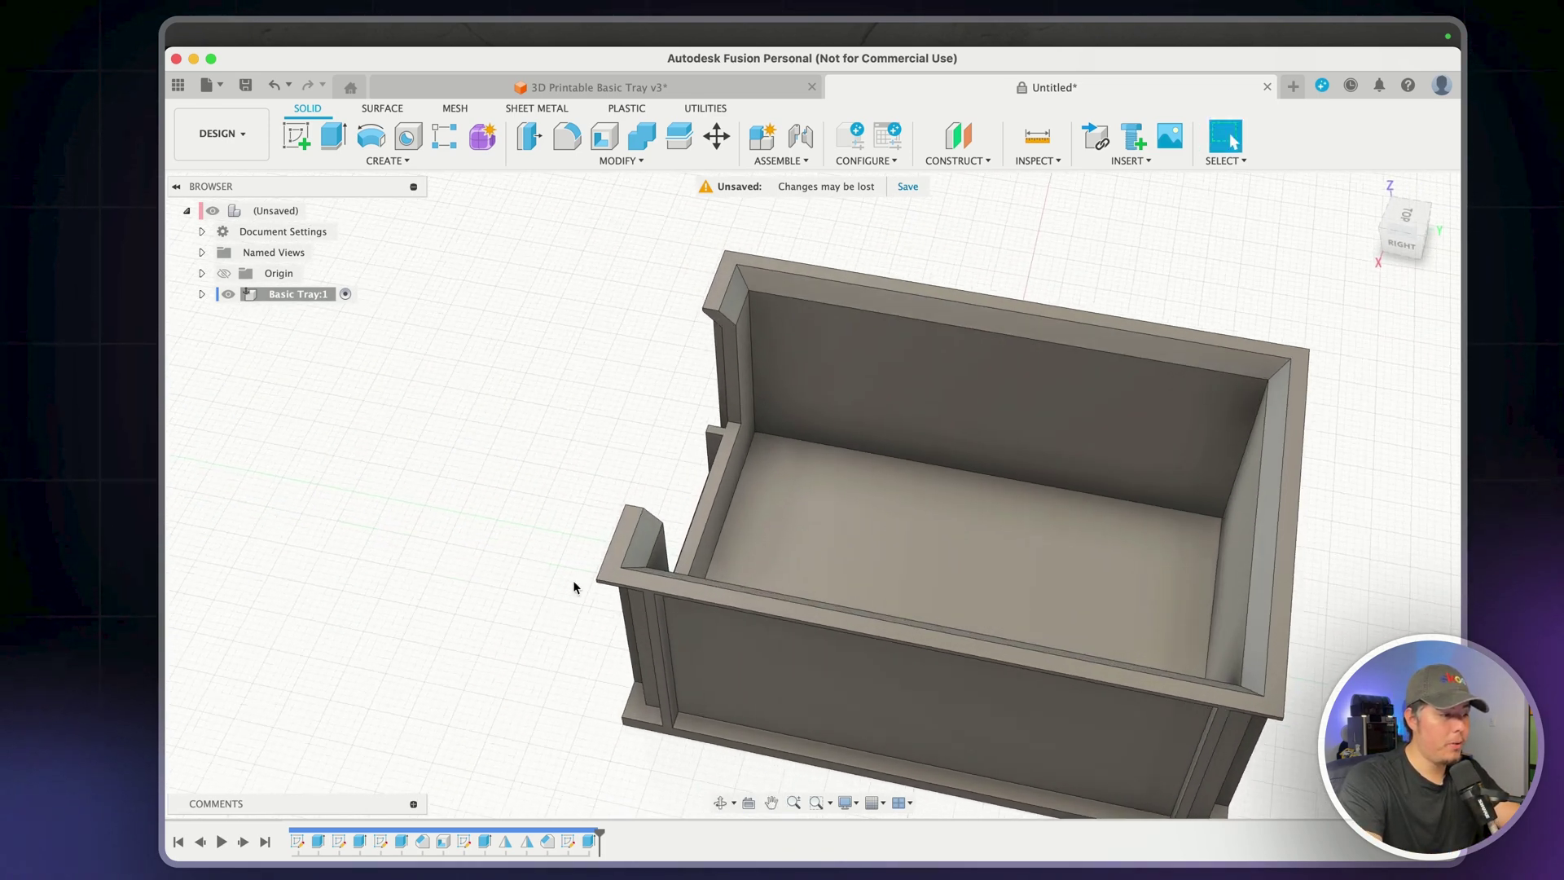
{"action": "type", "text": "sch"}
{"action": "left_click", "coordinate": [625, 675]}
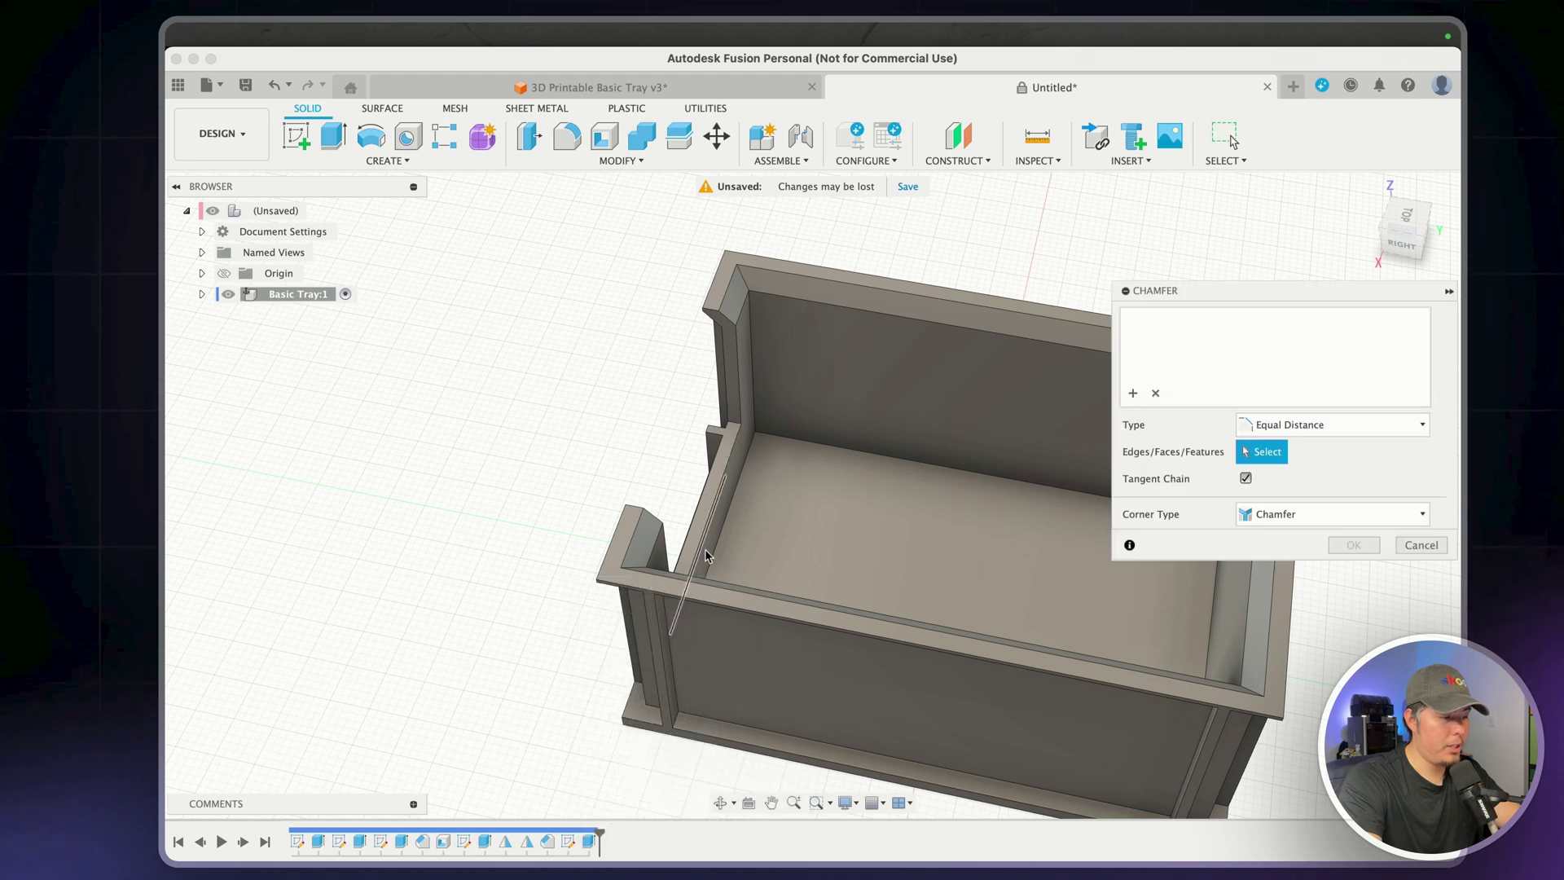
{"action": "left_click", "coordinate": [722, 543]}
{"action": "mouse_move", "coordinate": [722, 543]}
{"action": "left_mouse_down"}
{"action": "mouse_move", "coordinate": [774, 530]}
{"action": "mouse_move", "coordinate": [750, 535]}
{"action": "left_mouse_up"}
{"action": "middle_click_drag", "start_coordinate": [750, 534], "coordinate": [756, 537], "text": "shift"}
{"action": "middle_click_drag", "start_coordinate": [621, 530], "coordinate": [681, 479], "text": "shift"}
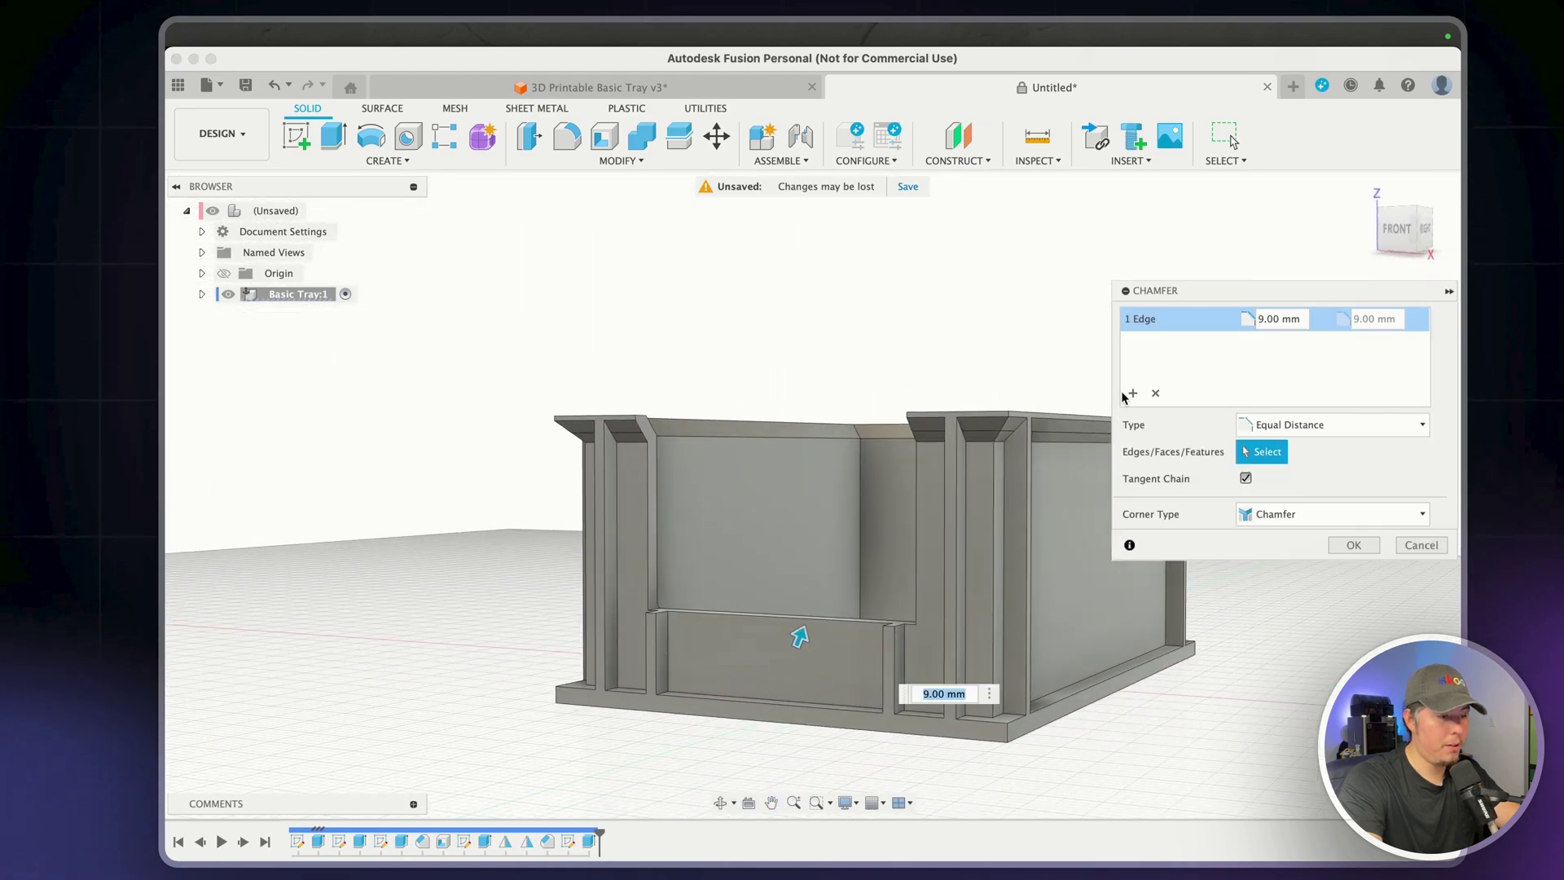
{"action": "middle_click_drag", "start_coordinate": [834, 364], "coordinate": [642, 592], "text": "shift"}
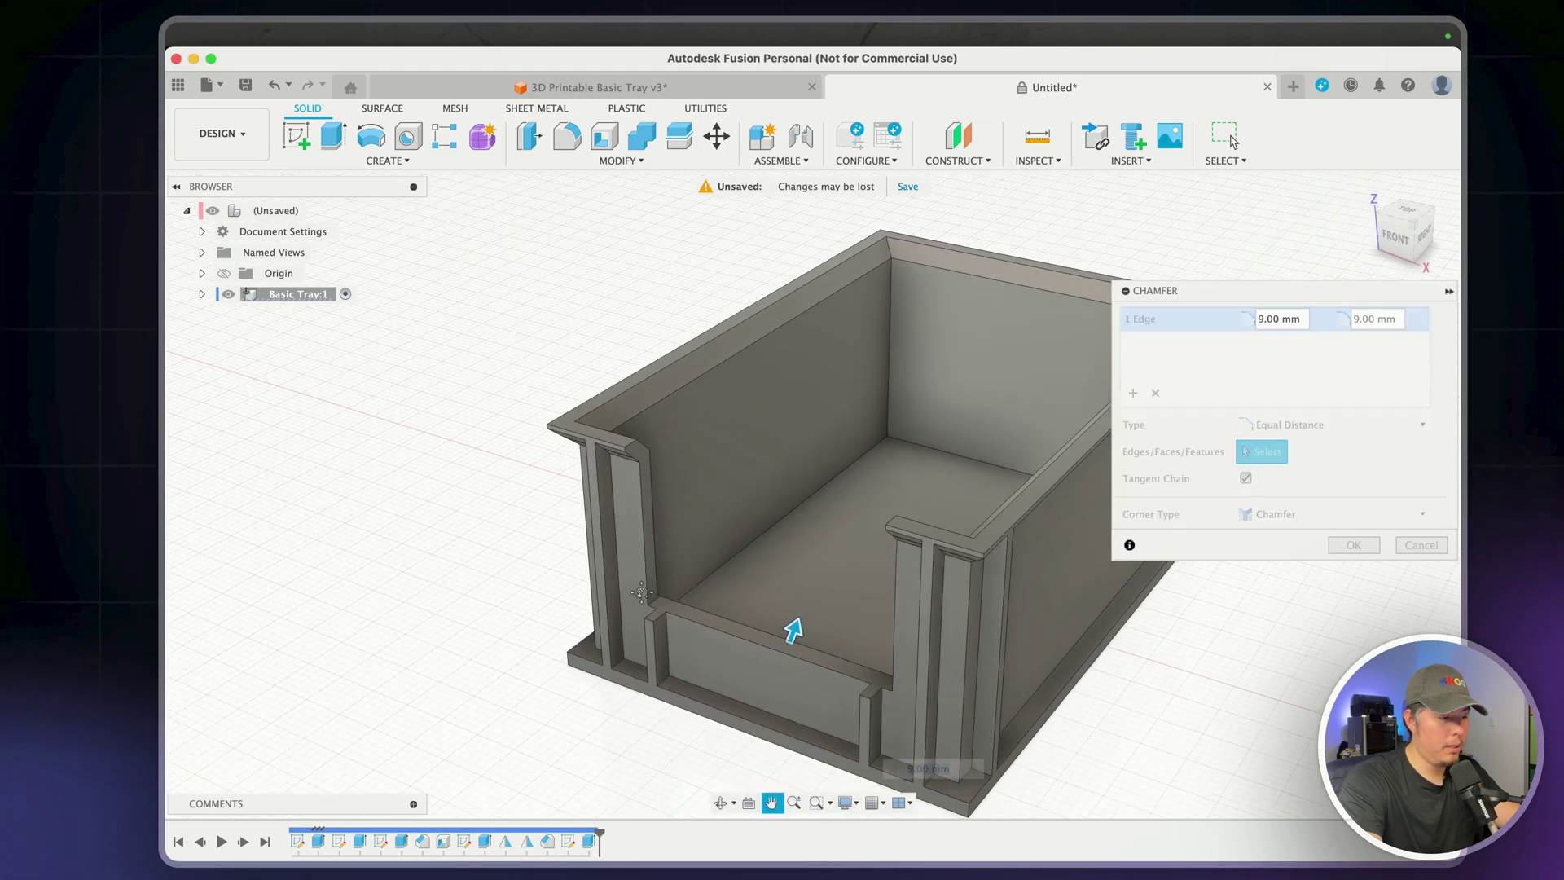
{"action": "scroll", "coordinate": [641, 592], "scroll_direction": "up", "scroll_amount": 3}
{"action": "left_click", "coordinate": [996, 709]}
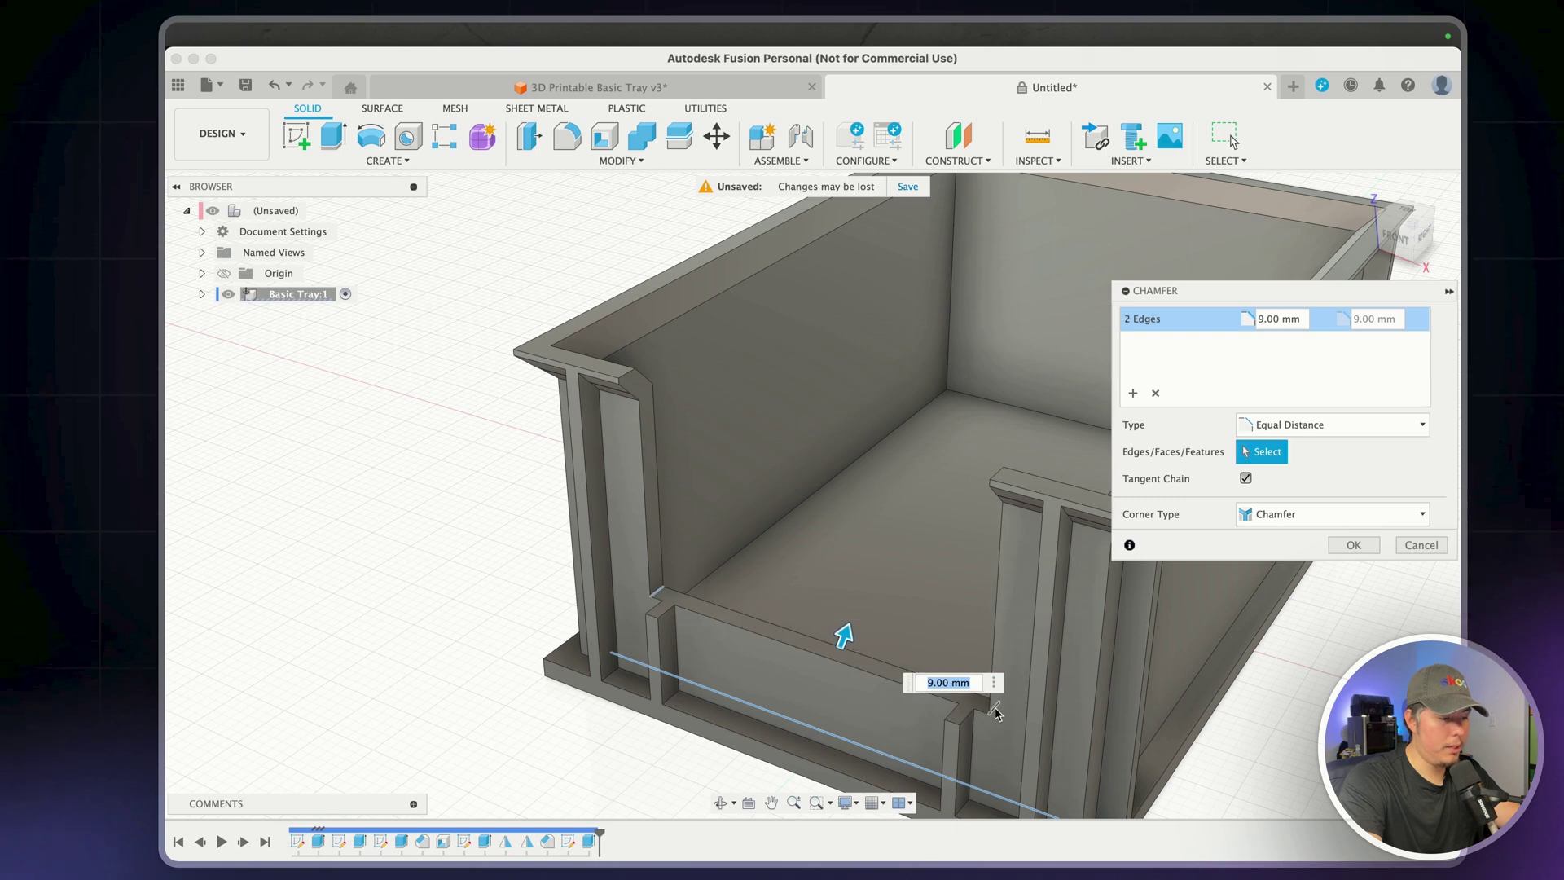
{"action": "left_click", "coordinate": [996, 709]}
{"action": "scroll", "coordinate": [762, 589], "scroll_direction": "down", "scroll_amount": 3}
{"action": "middle_click_drag", "start_coordinate": [784, 592], "coordinate": [720, 560]}
{"action": "left_click", "coordinate": [1155, 393]}
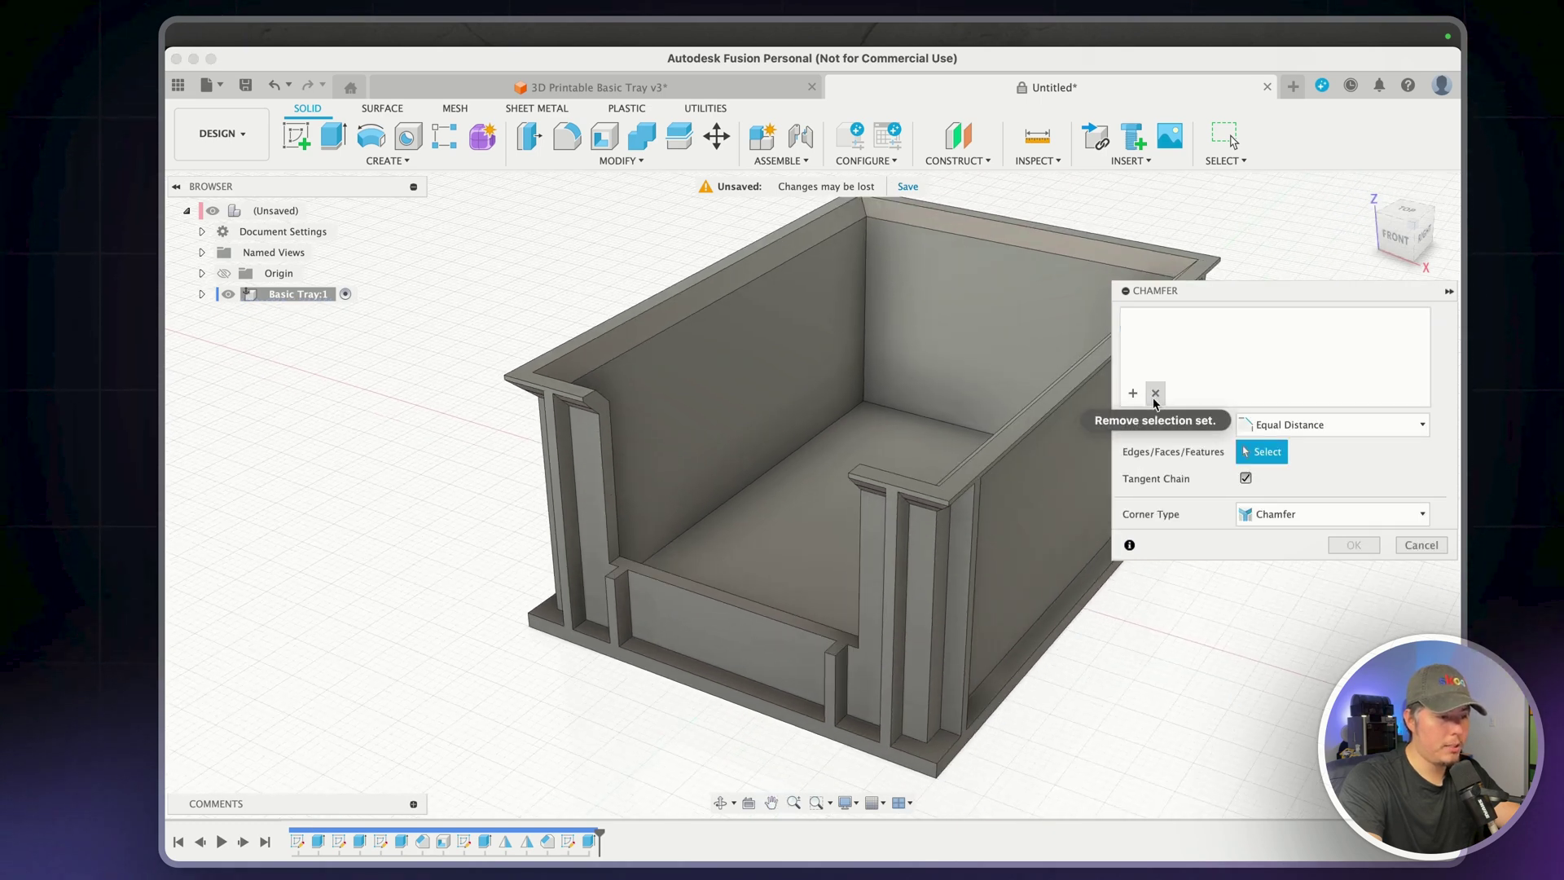
Select the slot's inner corner edge and set its chamfer to 9 mm
{"action": "middle_click_drag", "start_coordinate": [775, 645], "coordinate": [638, 677], "text": "shift"}
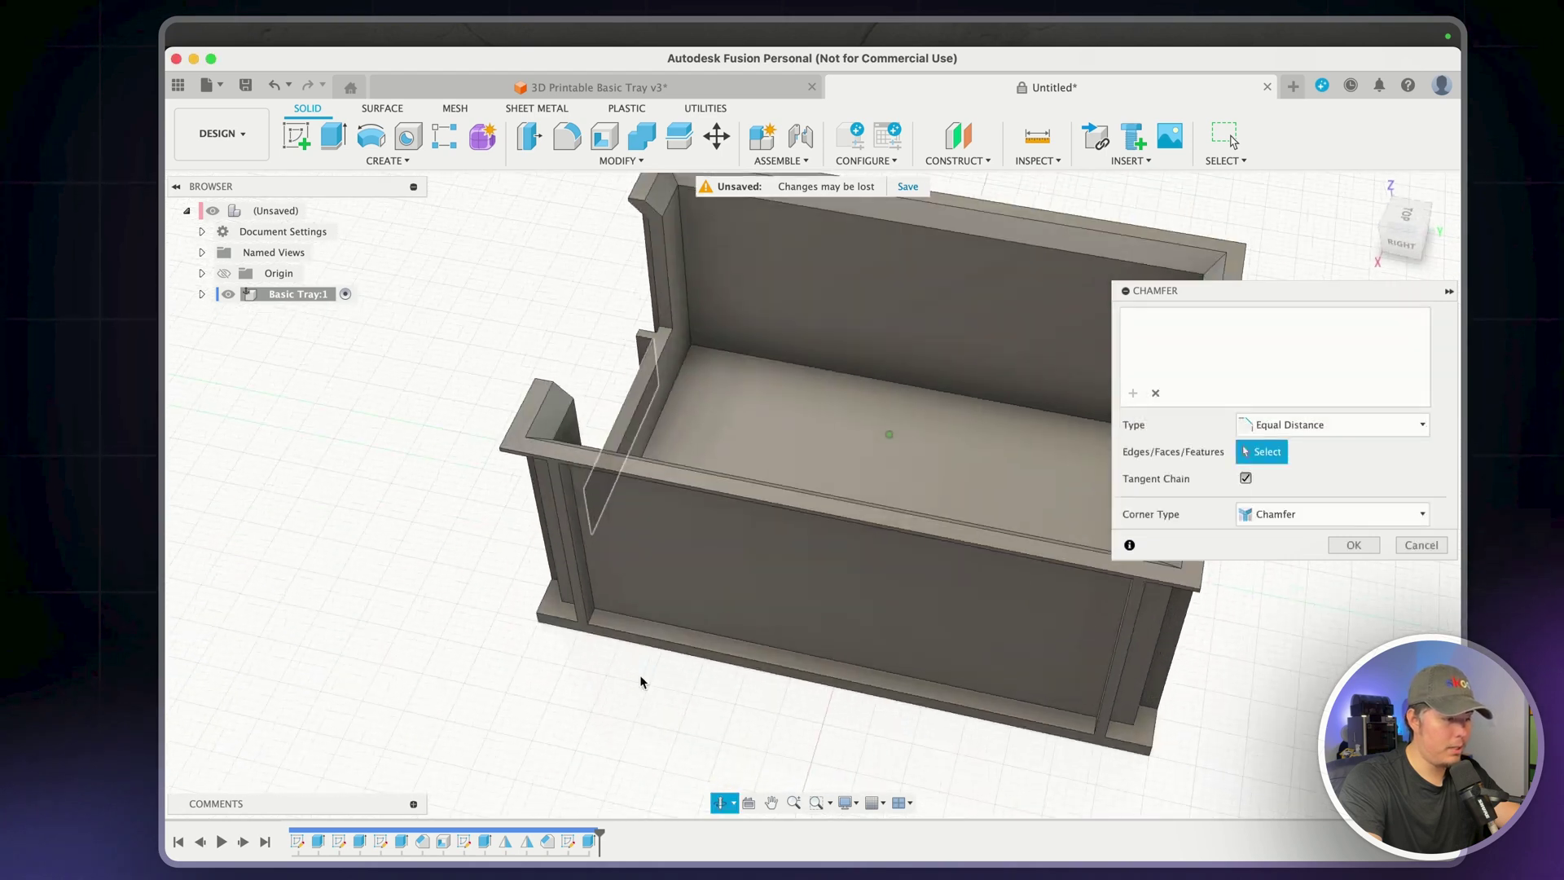
{"action": "left_click", "coordinate": [640, 481]}
{"action": "middle_click_drag", "start_coordinate": [640, 481], "coordinate": [632, 552], "text": "shift"}
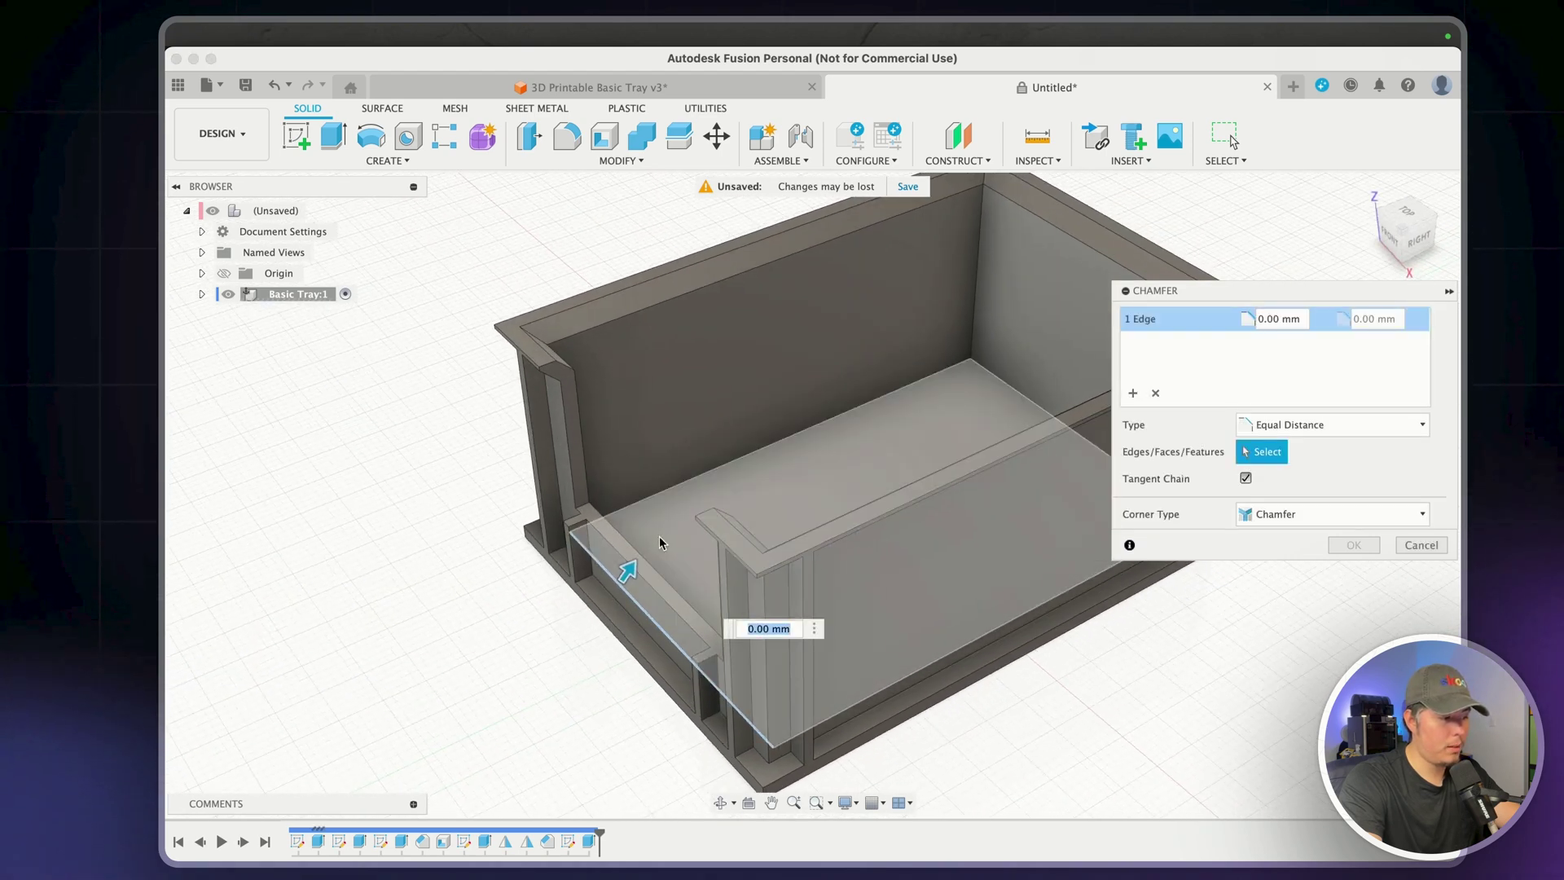
{"action": "left_click_drag", "start_coordinate": [652, 542], "coordinate": [663, 527]}
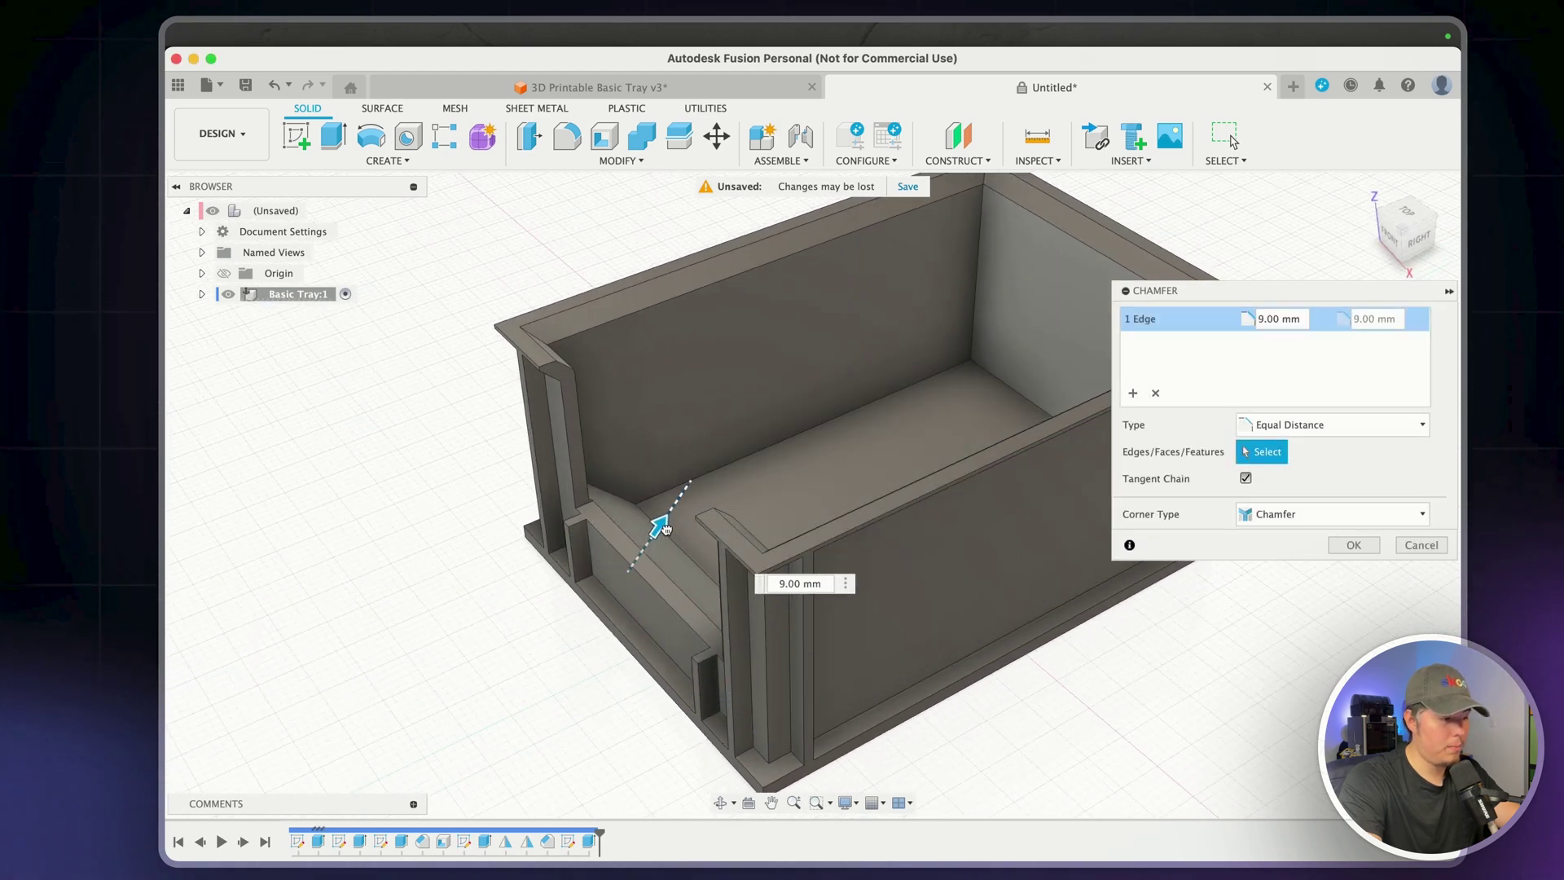
{"action": "middle_click_drag", "start_coordinate": [663, 526], "coordinate": [748, 367], "text": "shift"}
{"action": "middle_click_drag", "start_coordinate": [554, 540], "coordinate": [696, 542], "text": "shift"}
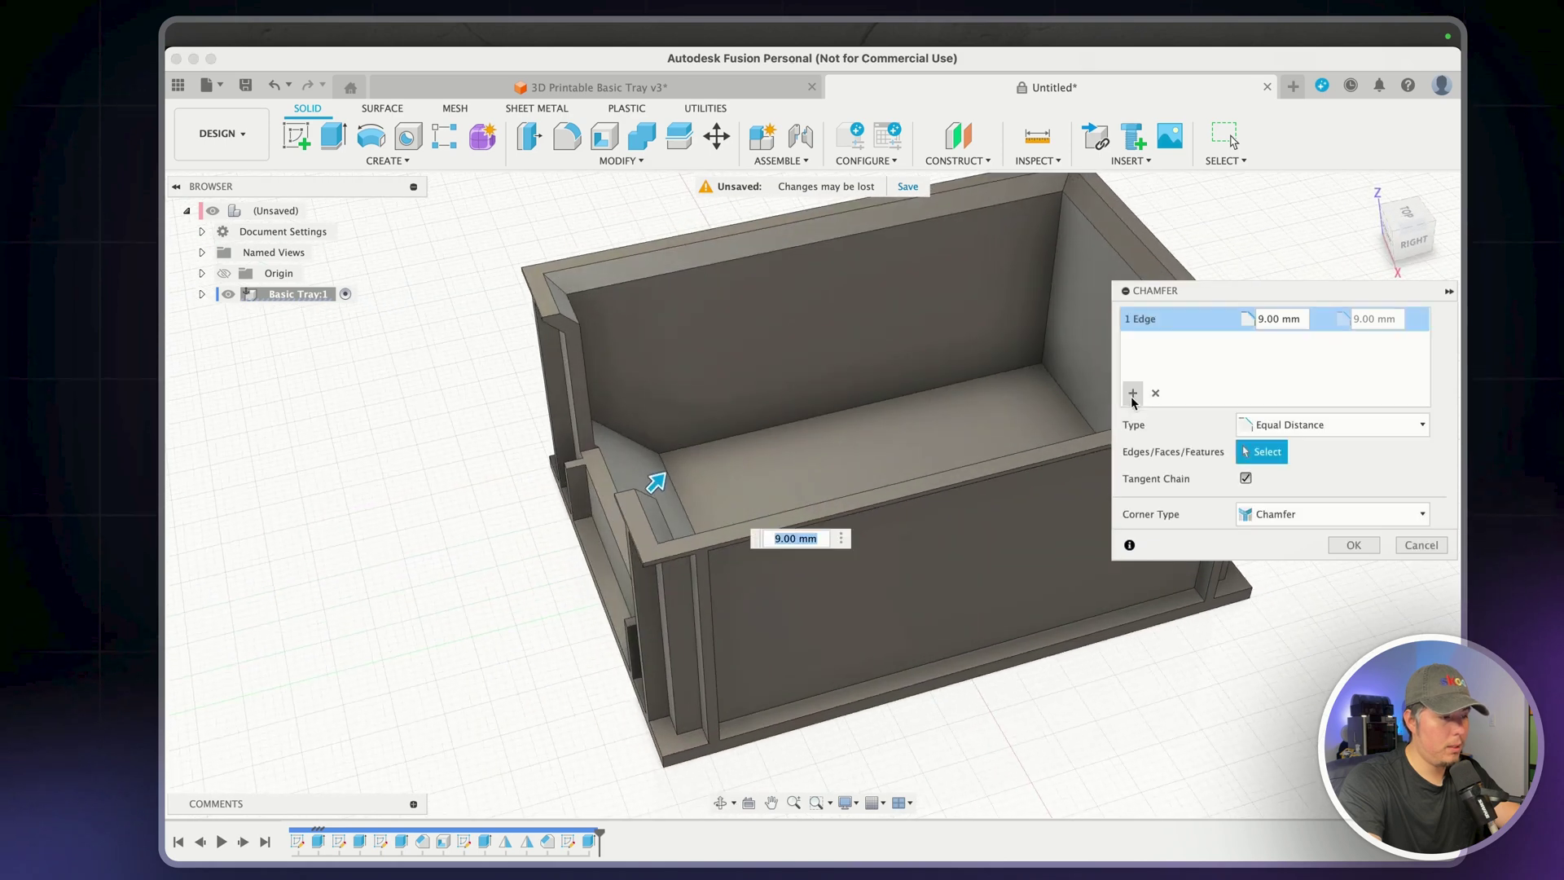
Add a second chamfer set on two slot corner edges at 7 mm
{"action": "left_click", "coordinate": [1133, 399]}
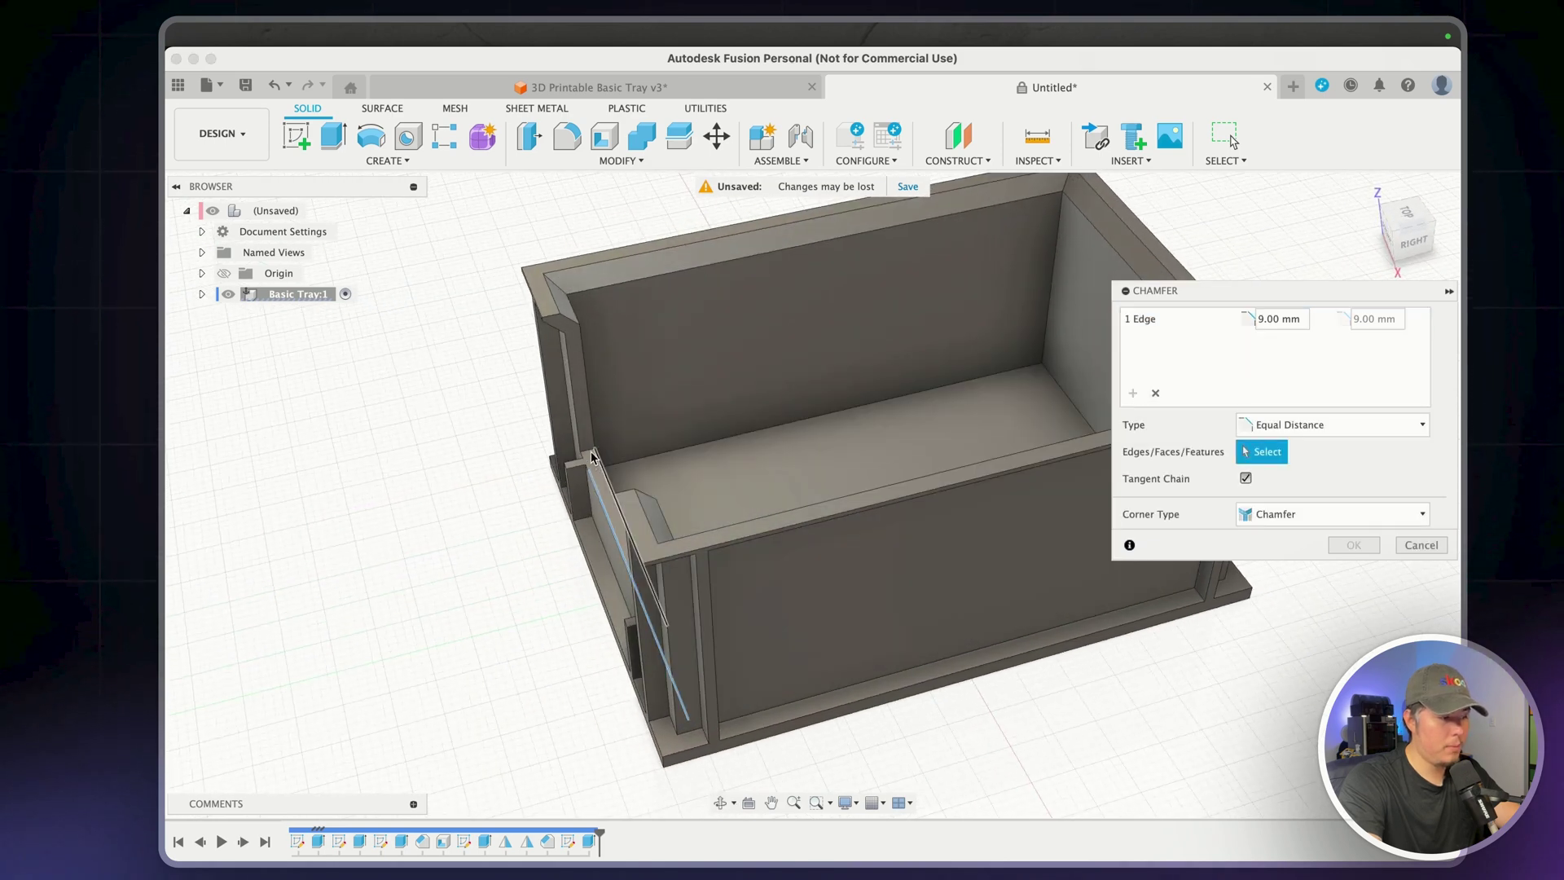
{"action": "left_click", "coordinate": [586, 454]}
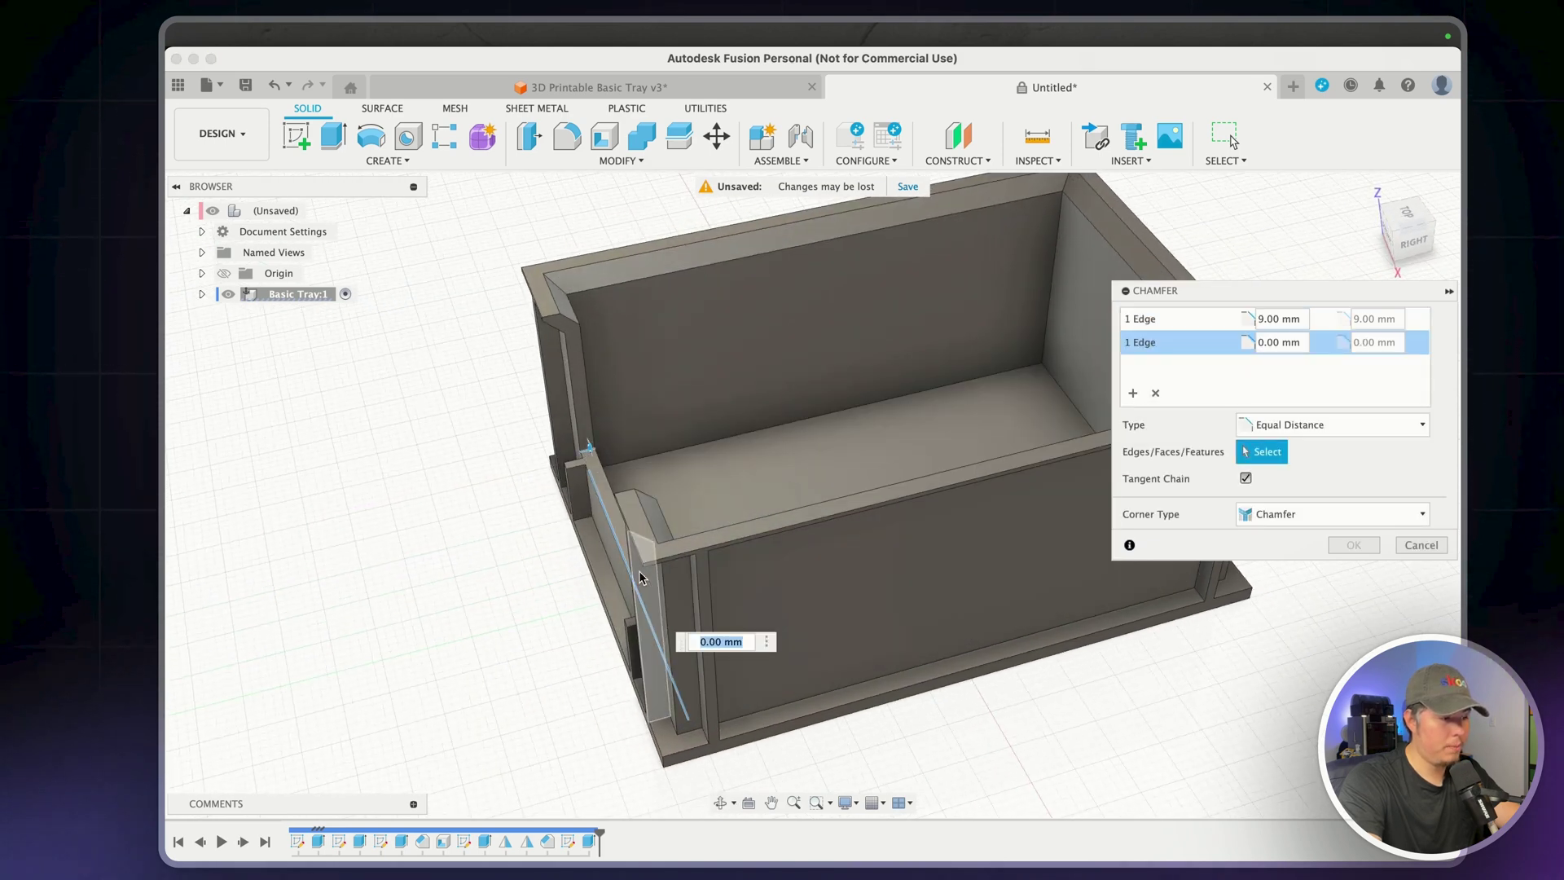
{"action": "middle_click_drag", "start_coordinate": [644, 639], "coordinate": [824, 630], "text": "shift"}
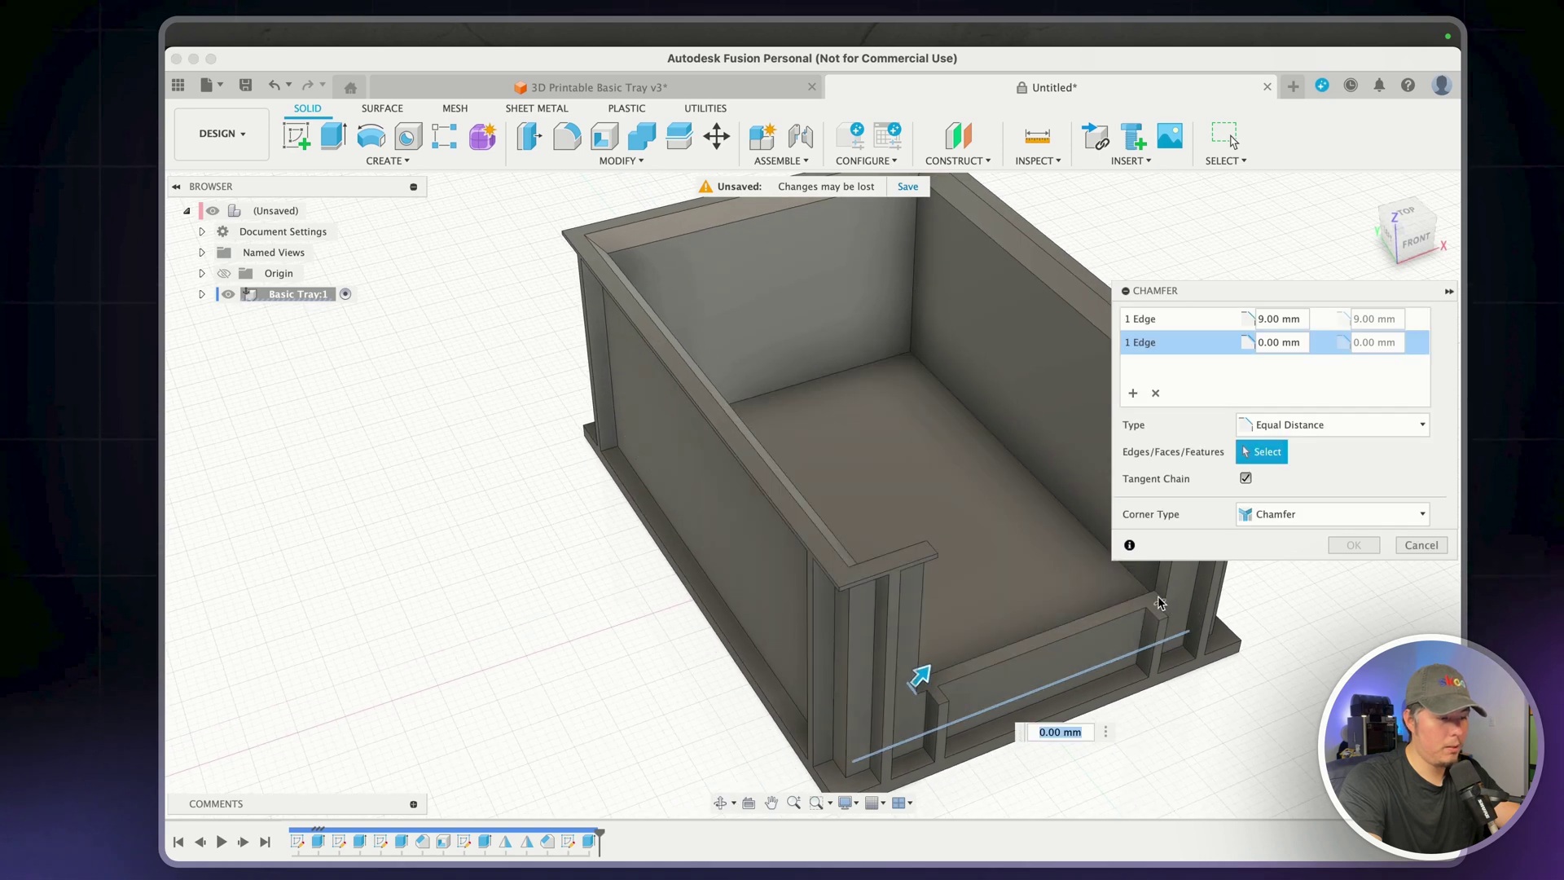
{"action": "left_click", "coordinate": [1157, 597]}
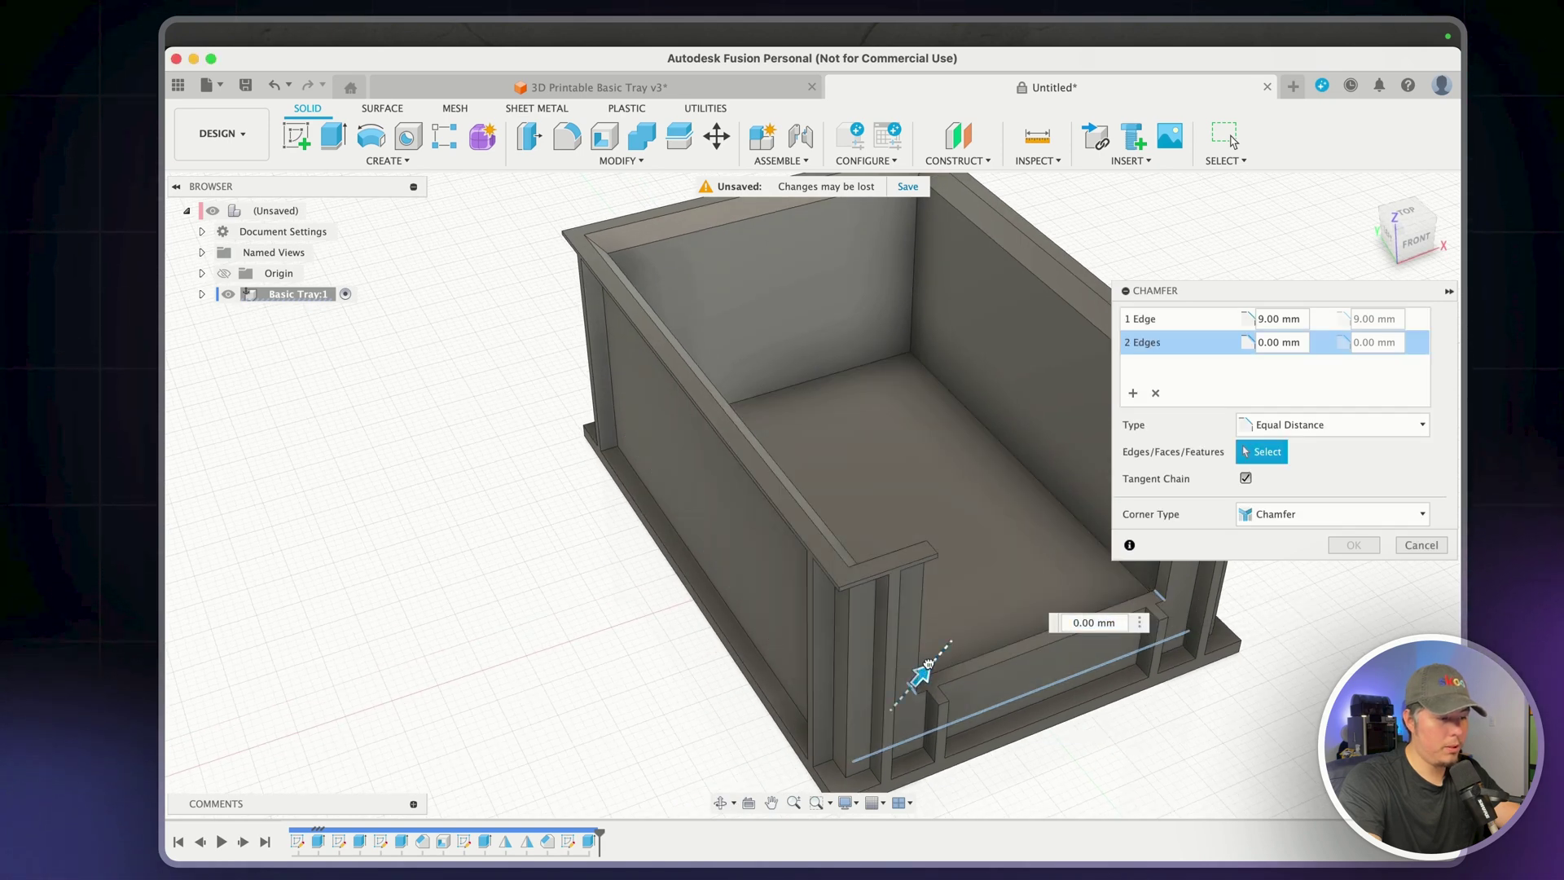
{"action": "left_click_drag", "start_coordinate": [920, 675], "coordinate": [950, 635]}
{"action": "middle_click_drag", "start_coordinate": [949, 635], "coordinate": [912, 627], "text": "shift"}
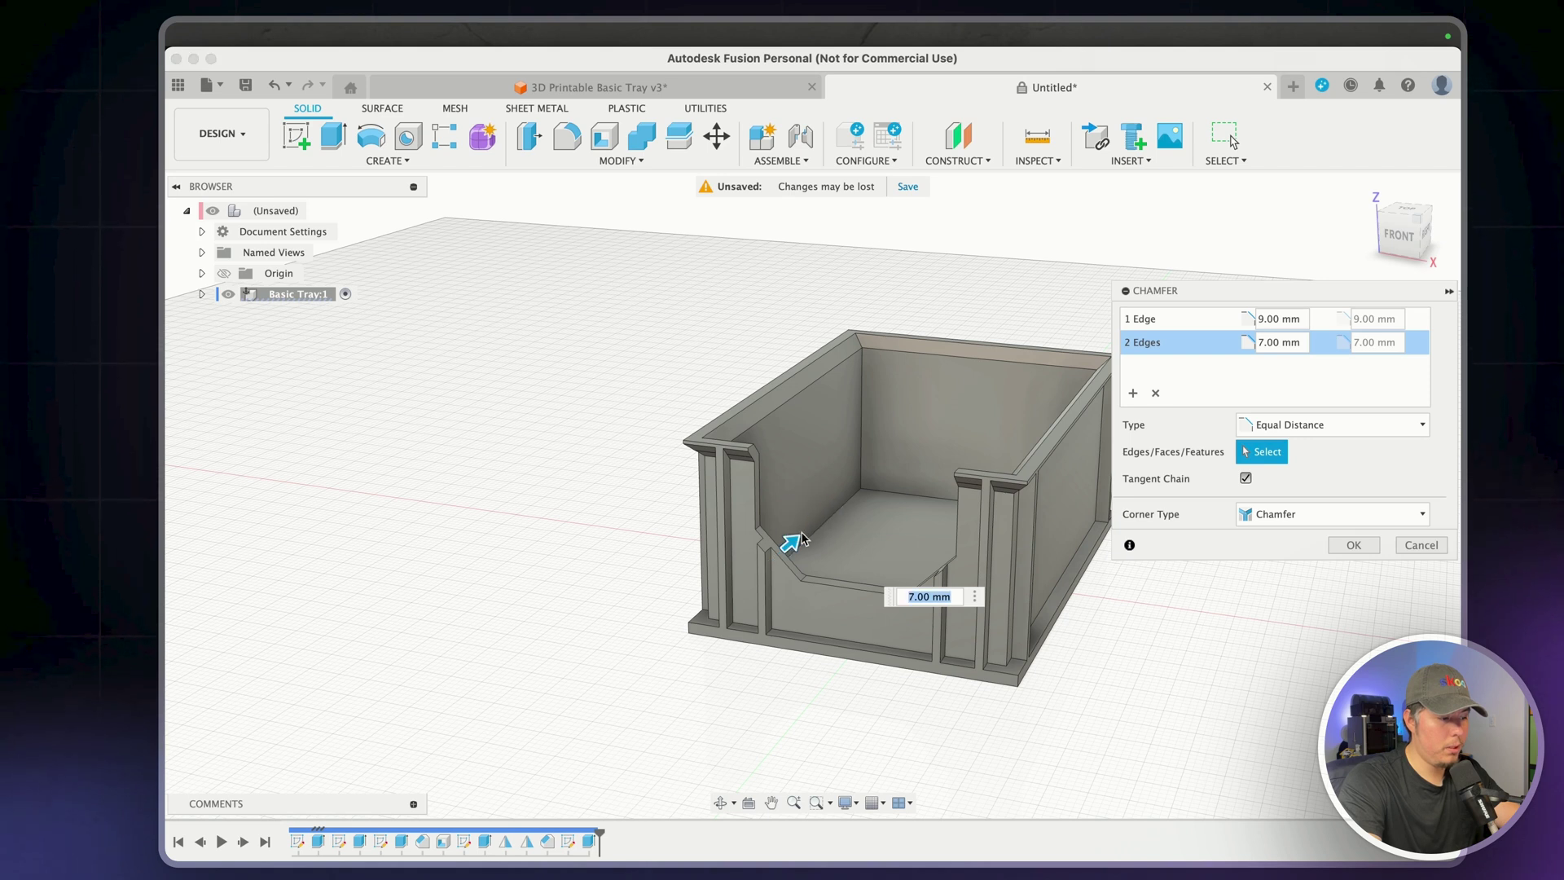
{"action": "mouse_move", "coordinate": [823, 537]}
{"action": "left_mouse_down"}
{"action": "mouse_move", "coordinate": [810, 512]}
{"action": "mouse_move", "coordinate": [796, 541]}
{"action": "left_mouse_up"}
{"action": "scroll", "coordinate": [796, 541], "scroll_direction": "up", "scroll_amount": 3}
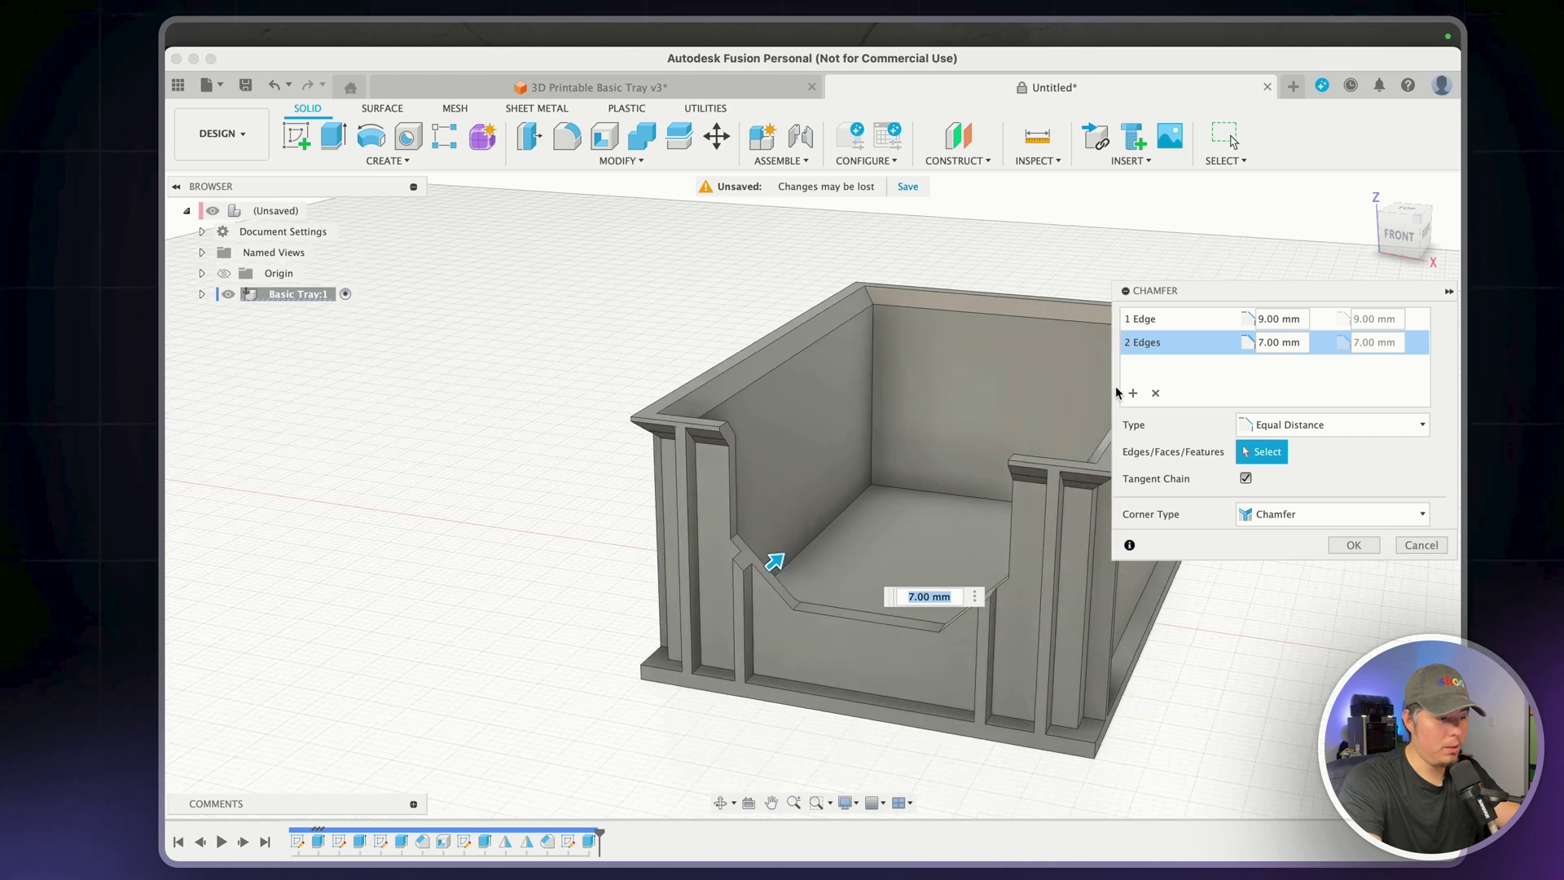
{"action": "left_click", "coordinate": [1132, 393]}
{"action": "middle_click_drag", "start_coordinate": [796, 506], "coordinate": [788, 523], "text": "shift"}
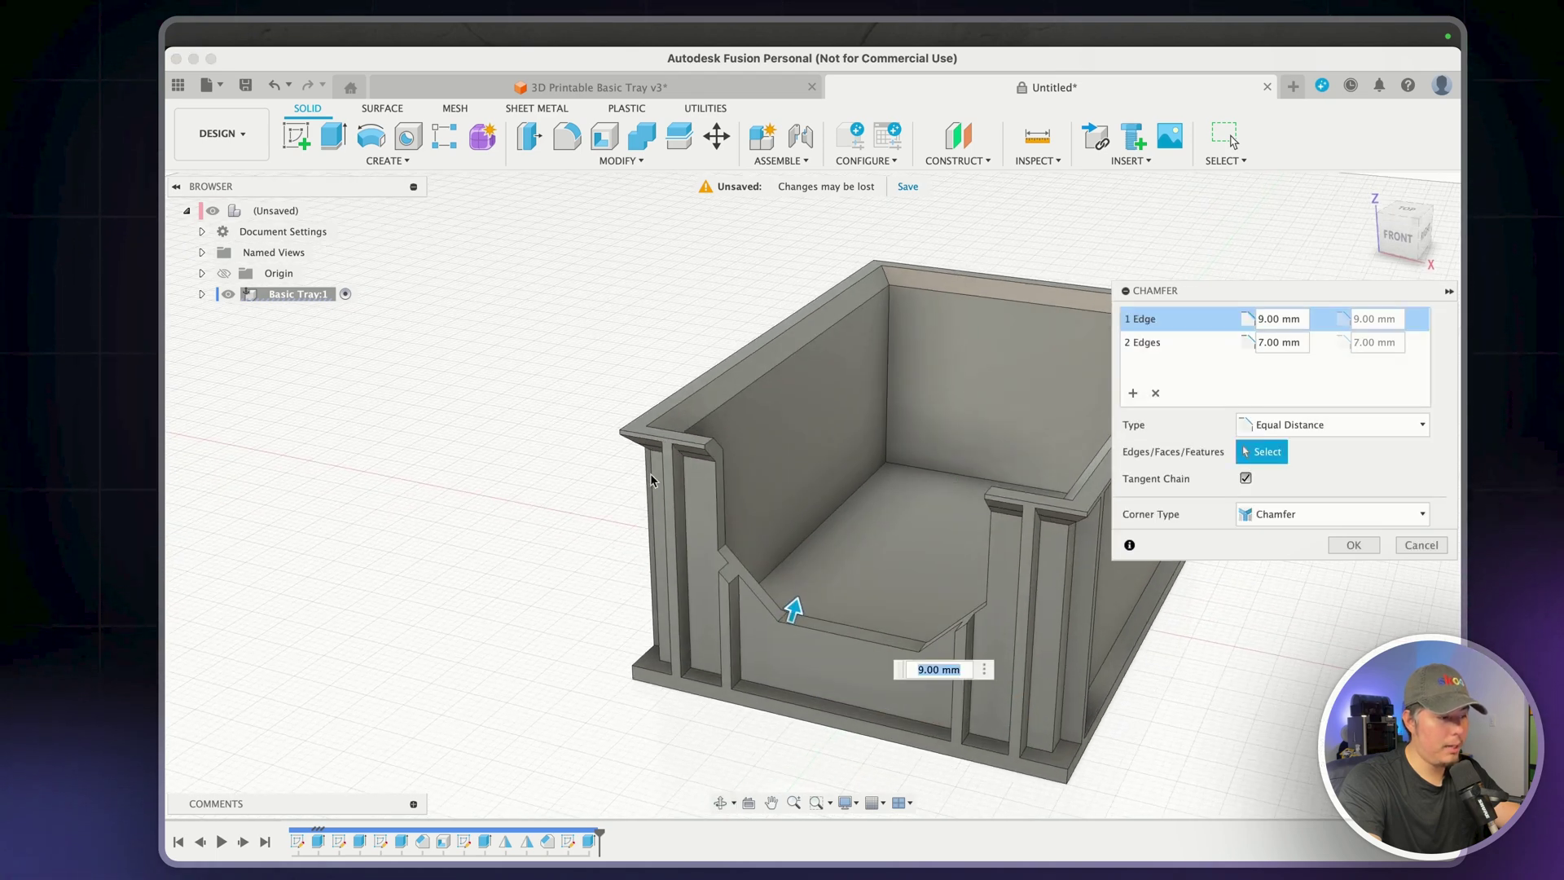
{"action": "scroll", "coordinate": [707, 442], "scroll_direction": "up", "scroll_amount": 2}
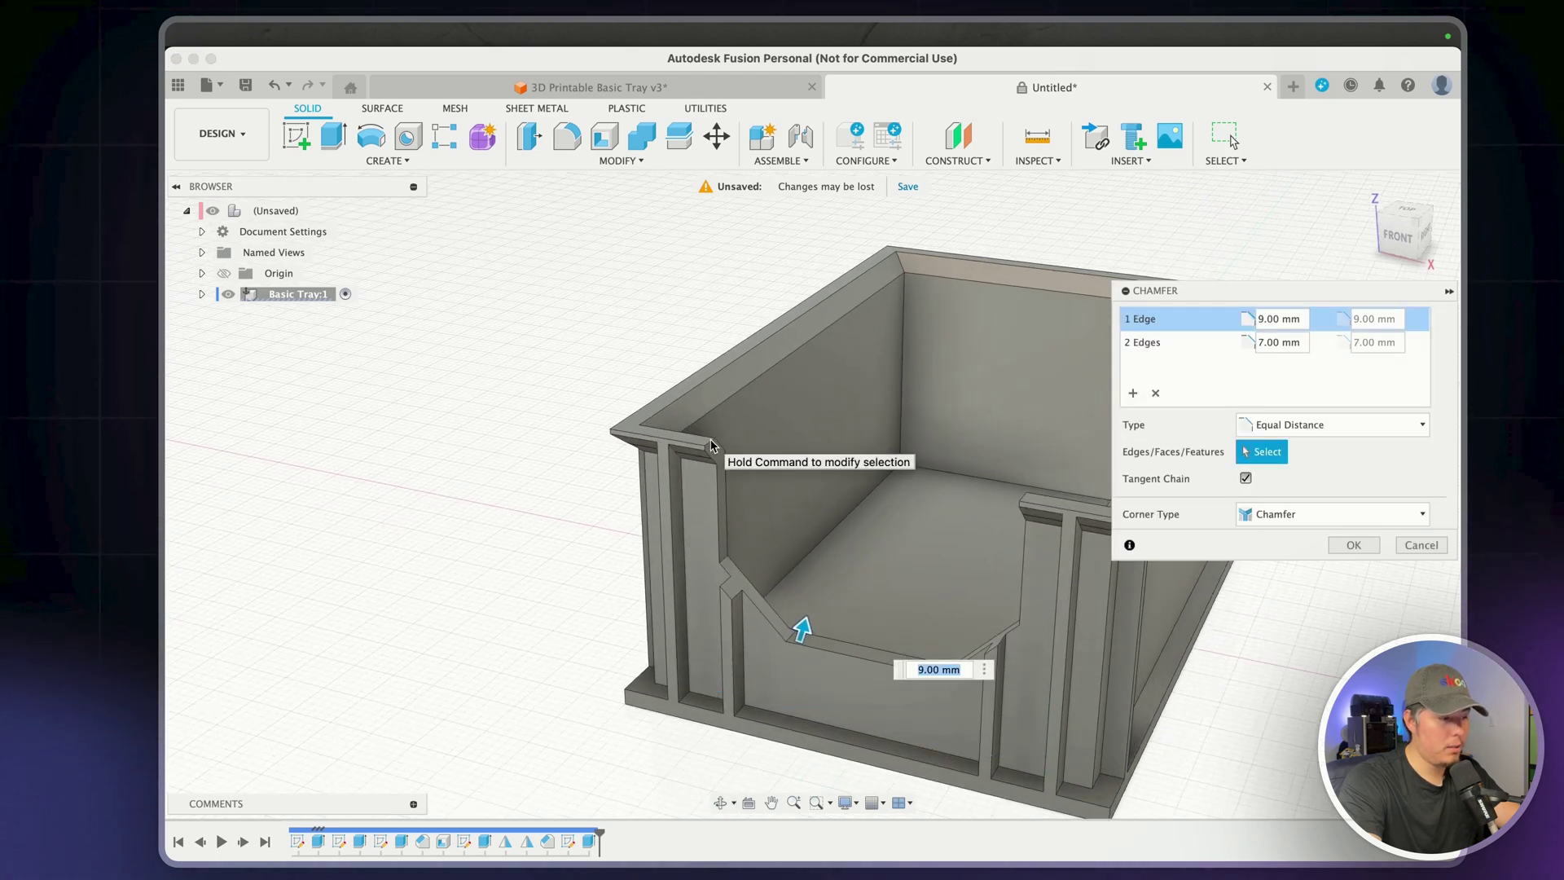
Add a third chamfer set on two more slot edges with a 5 mm distance
{"action": "left_click", "coordinate": [1132, 396]}
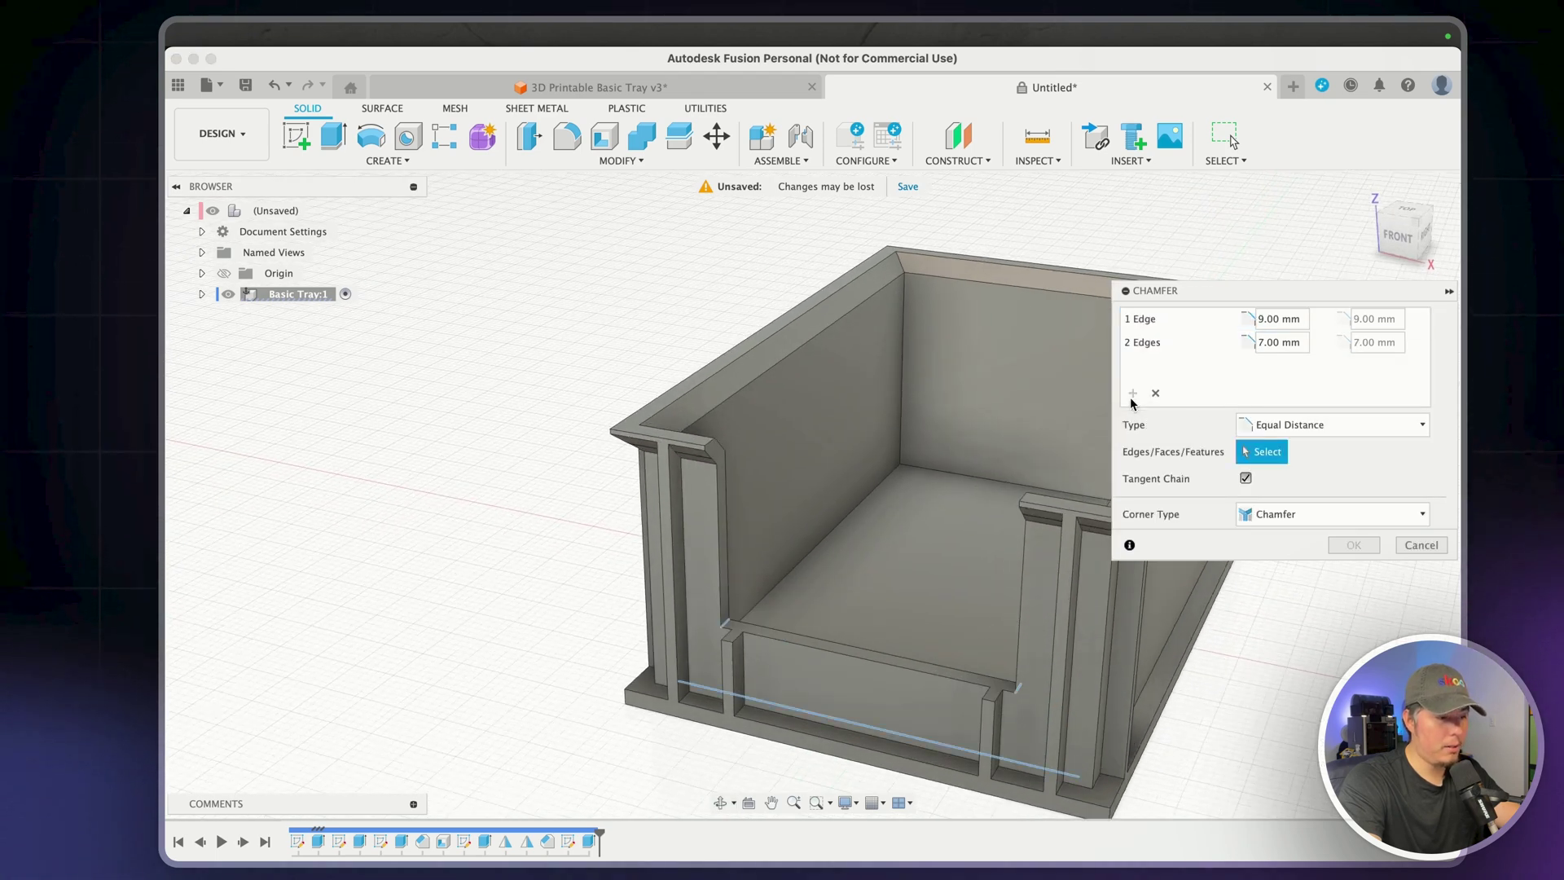
{"action": "left_click", "coordinate": [710, 445]}
{"action": "left_click", "coordinate": [1022, 499]}
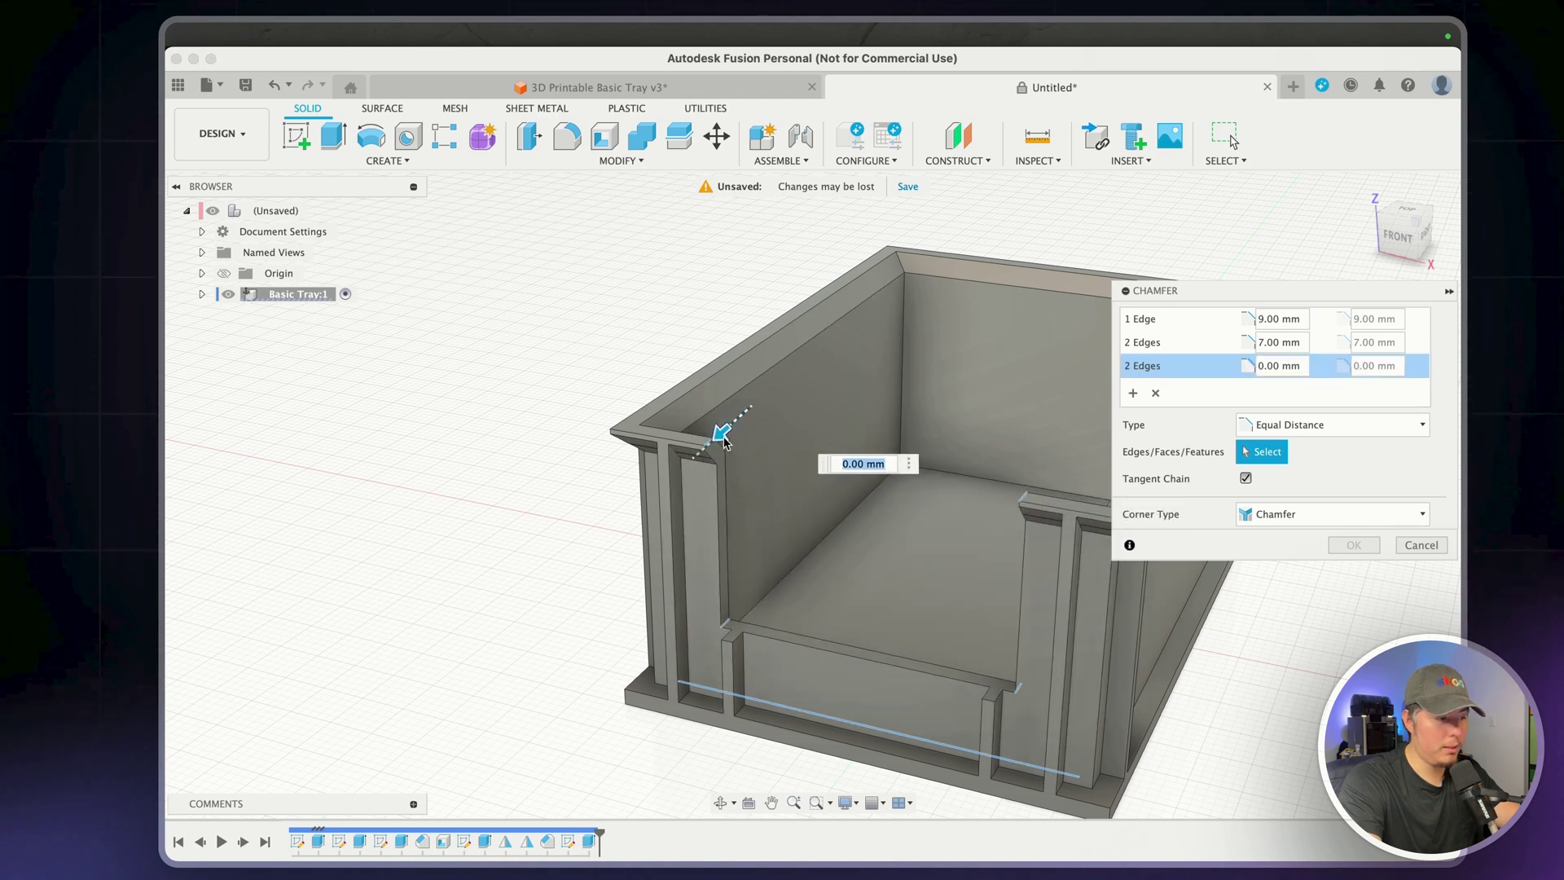
{"action": "left_click_drag", "start_coordinate": [720, 435], "coordinate": [722, 506]}
{"action": "scroll", "coordinate": [845, 504], "scroll_direction": "down", "scroll_amount": 3}
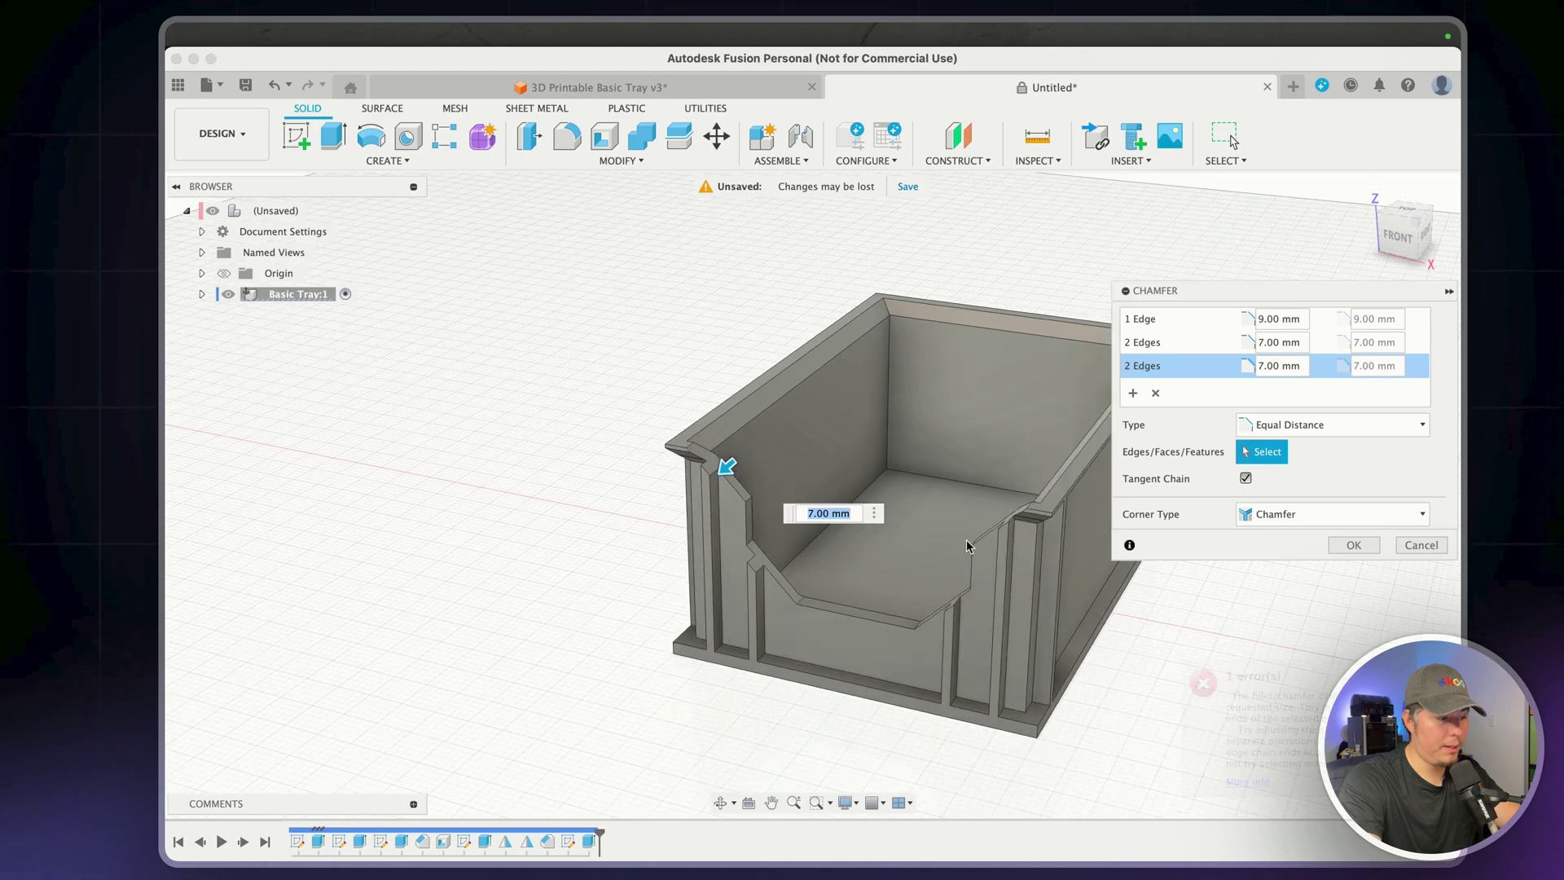
{"action": "middle_click_drag", "start_coordinate": [967, 541], "coordinate": [937, 505], "text": "shift"}
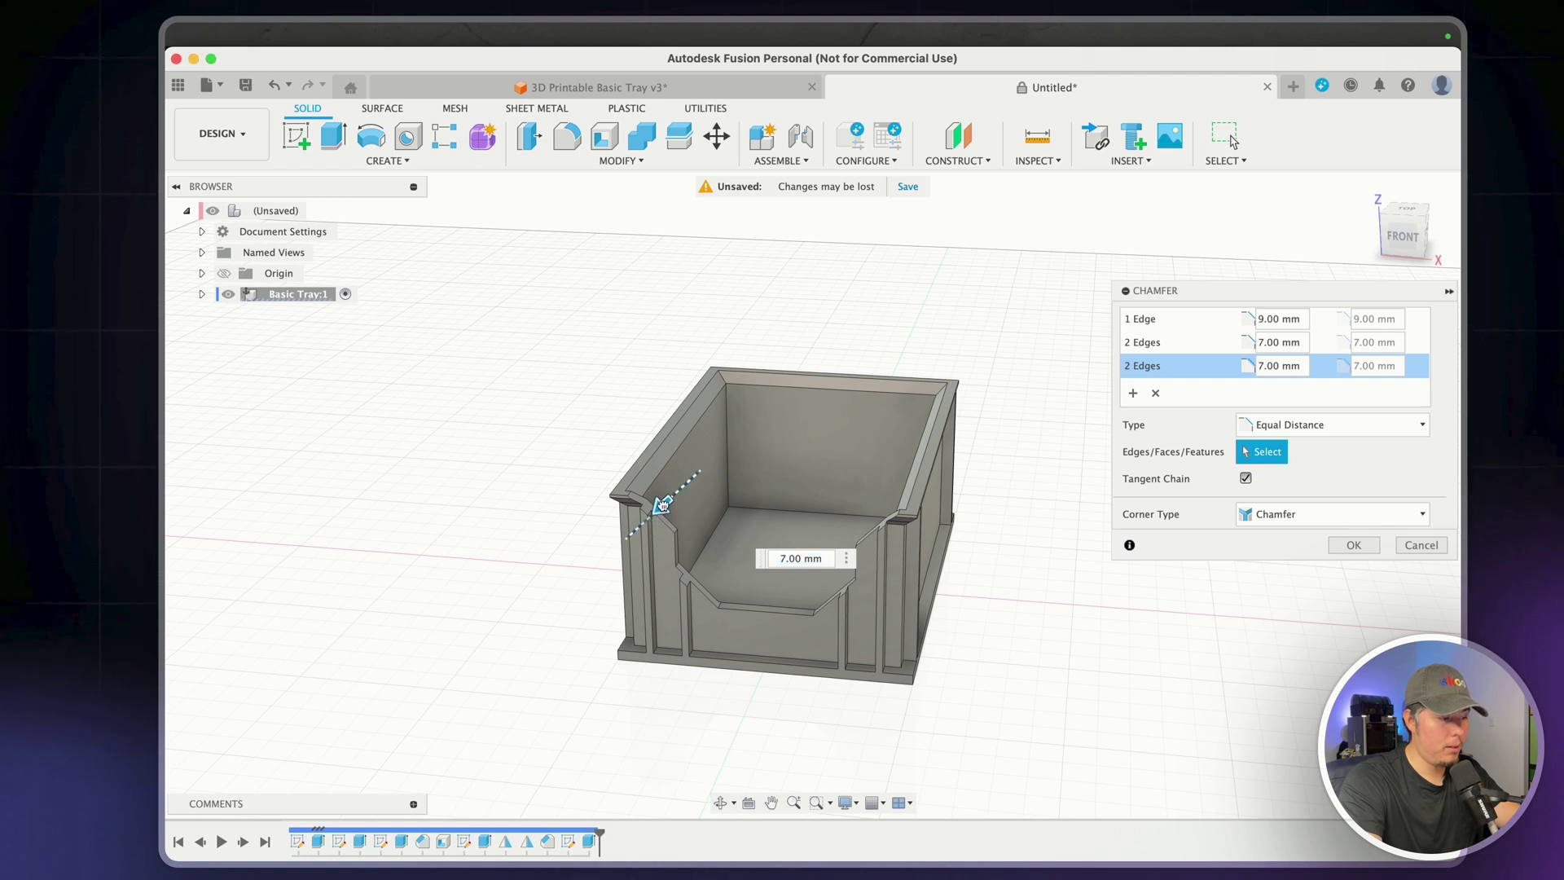
{"action": "type", "text": "5"}
{"action": "key", "text": "Return"}
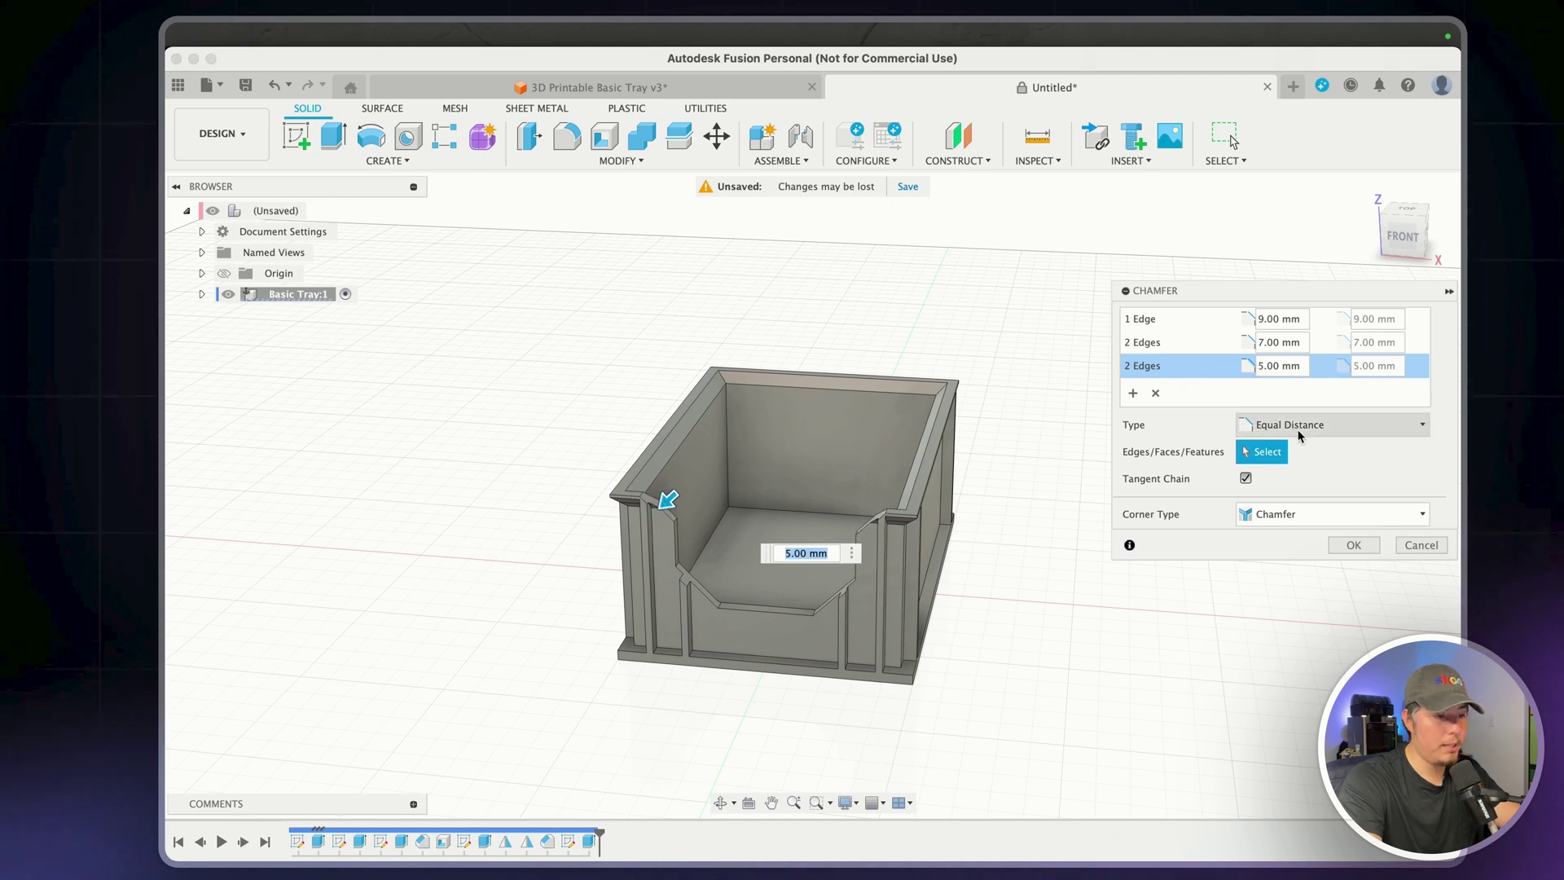
Change the third chamfer set to Distance and Angle with a 65° angle
{"action": "left_click", "coordinate": [1299, 436]}
{"action": "left_click", "coordinate": [1315, 482]}
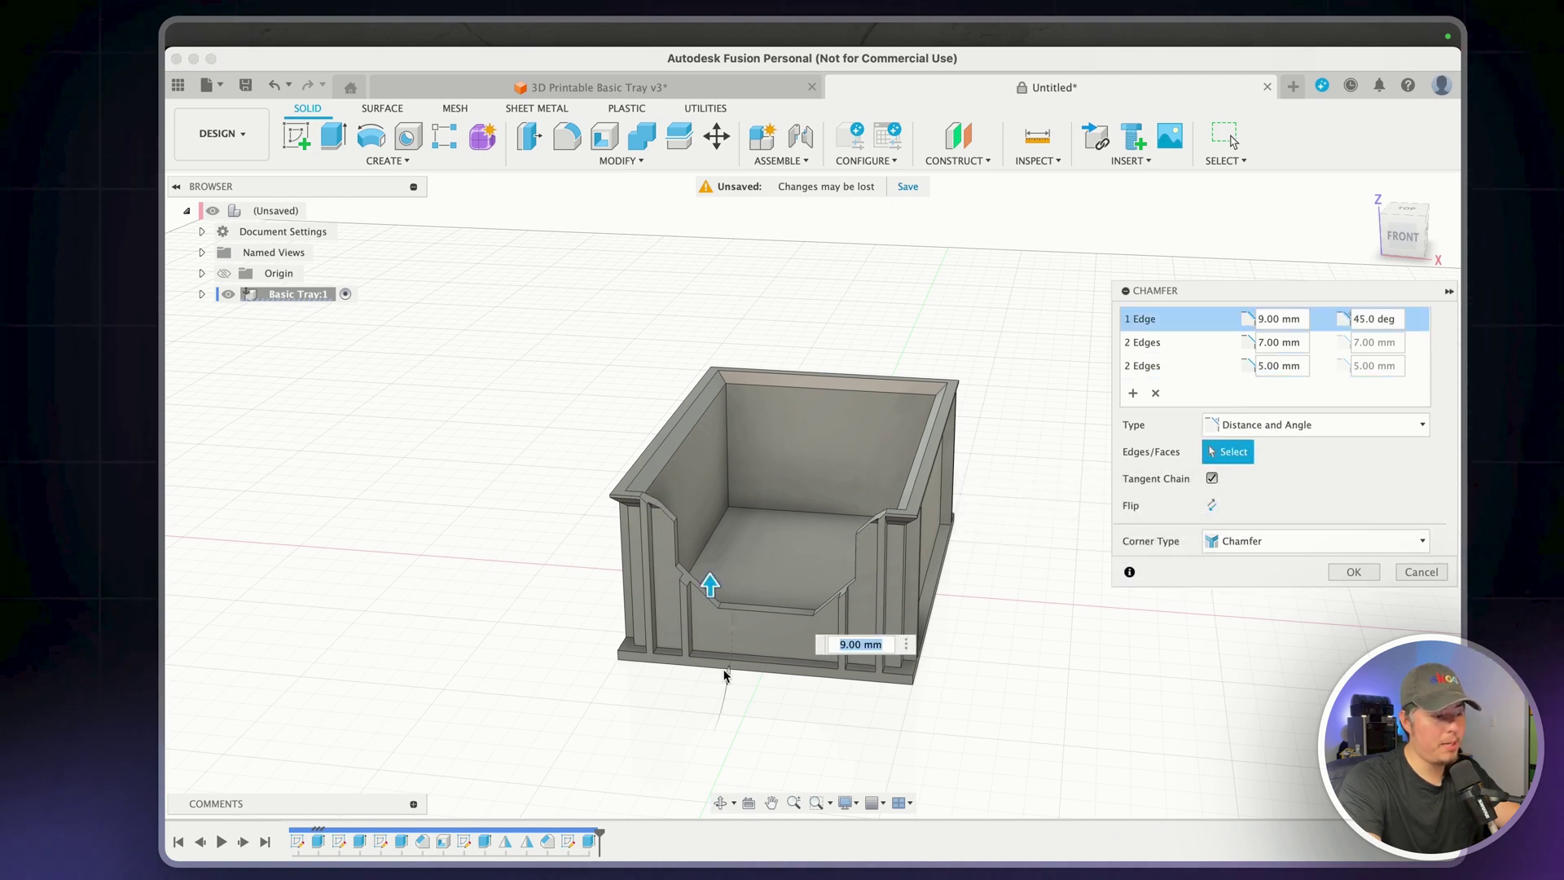
{"action": "left_click", "coordinate": [1171, 368]}
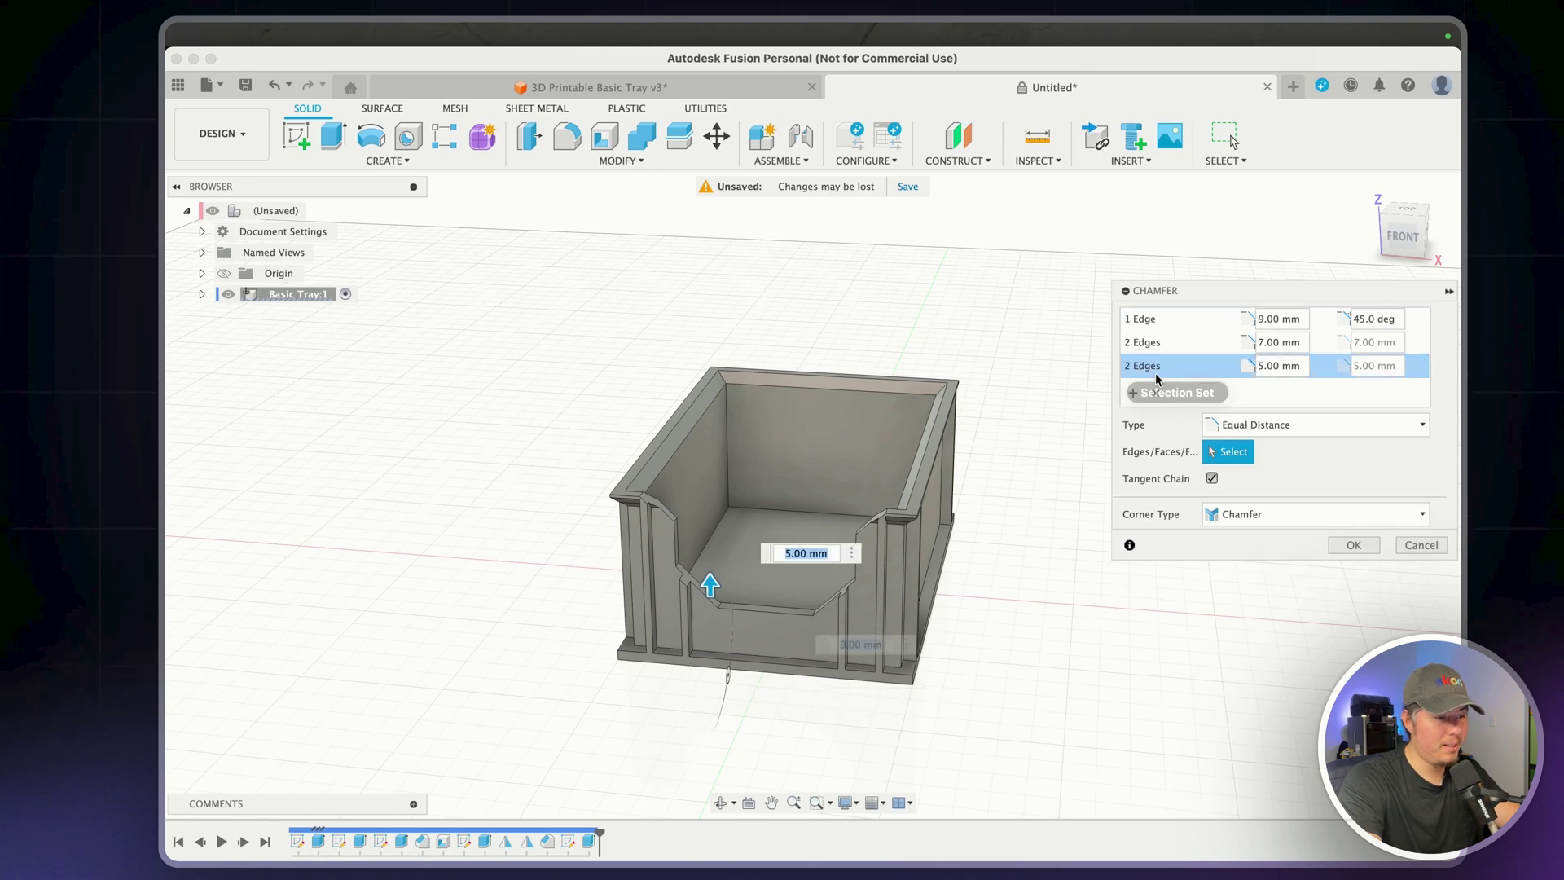
{"action": "scroll", "coordinate": [705, 541], "scroll_direction": "up", "scroll_amount": 2}
{"action": "left_click", "coordinate": [1304, 424]}
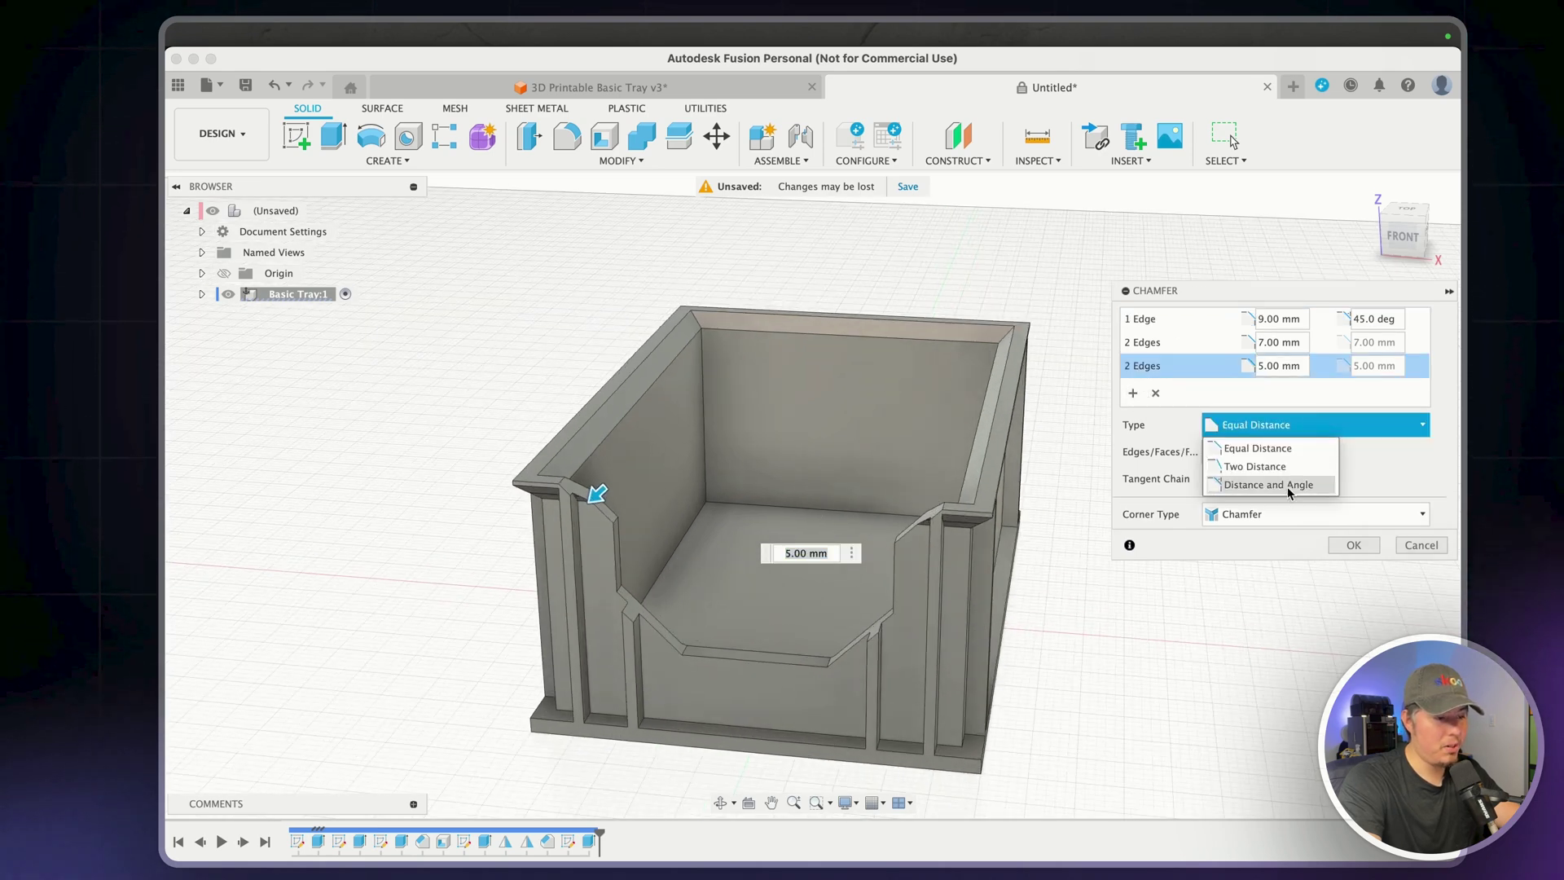
{"action": "left_click", "coordinate": [1290, 487]}
{"action": "left_click_drag", "start_coordinate": [672, 546], "coordinate": [657, 578]}
{"action": "double_click", "coordinate": [759, 527]}
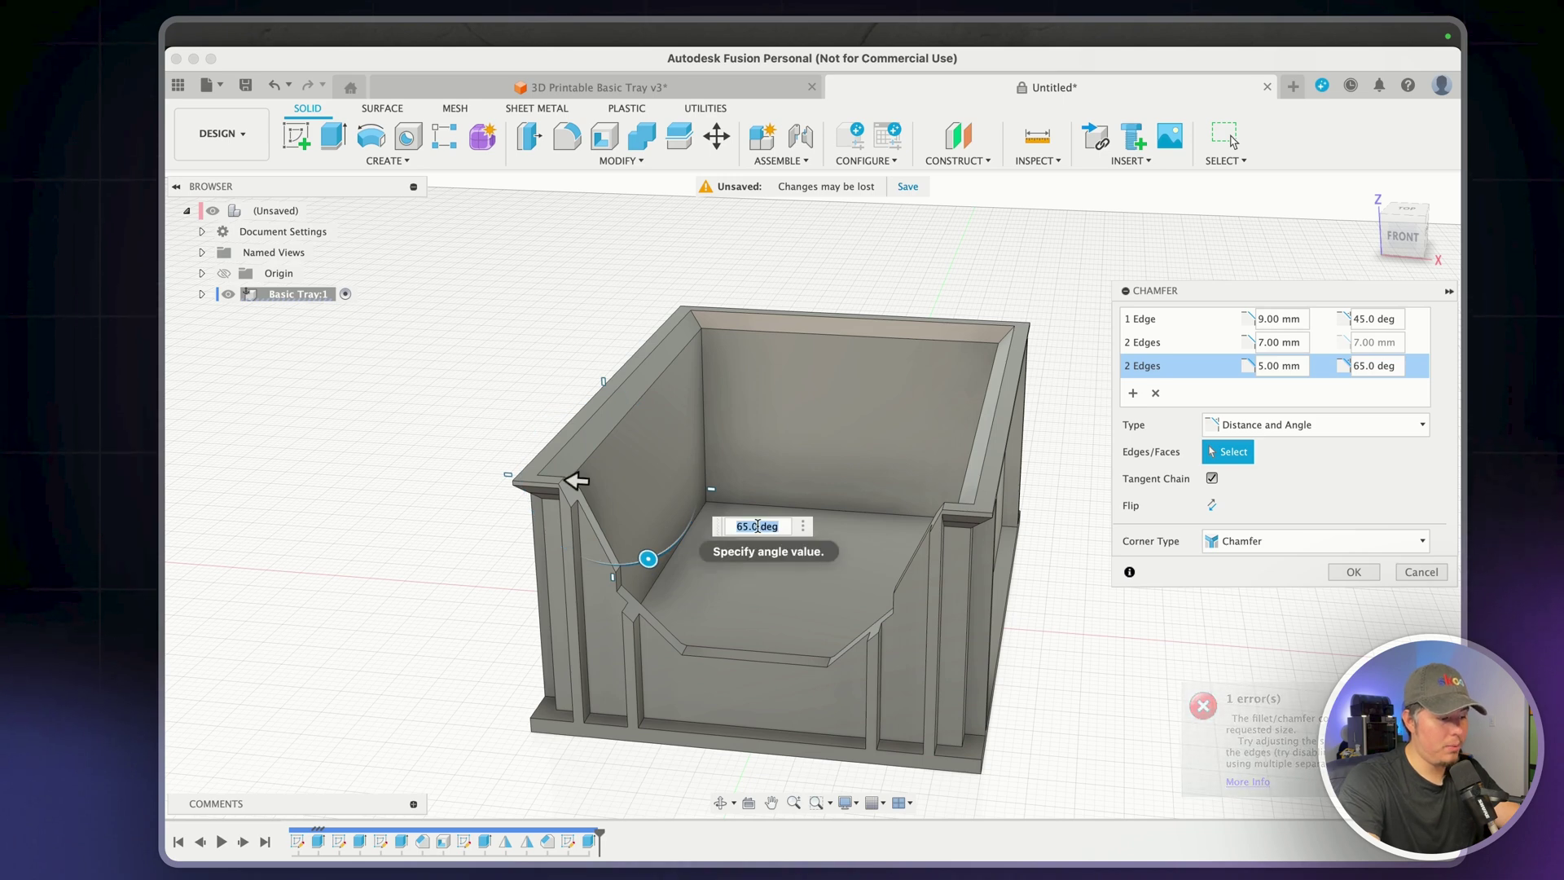
{"action": "type", "text": "70"}
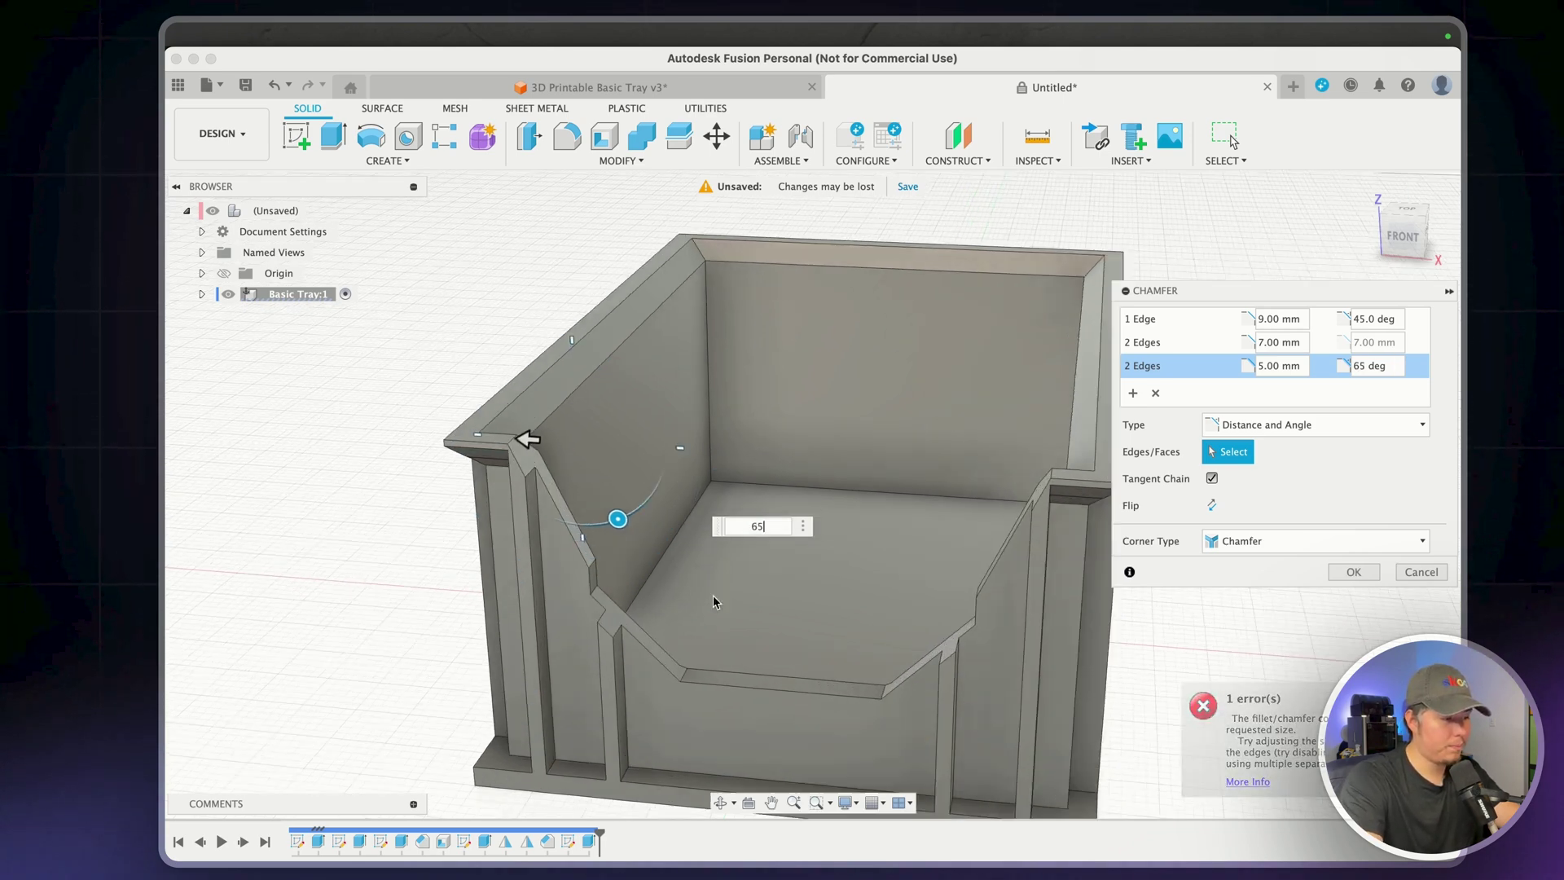
{"action": "middle_click_drag", "start_coordinate": [586, 478], "coordinate": [512, 385], "text": "shift"}
{"action": "middle_click_drag", "start_coordinate": [708, 603], "coordinate": [743, 627], "text": "shift"}
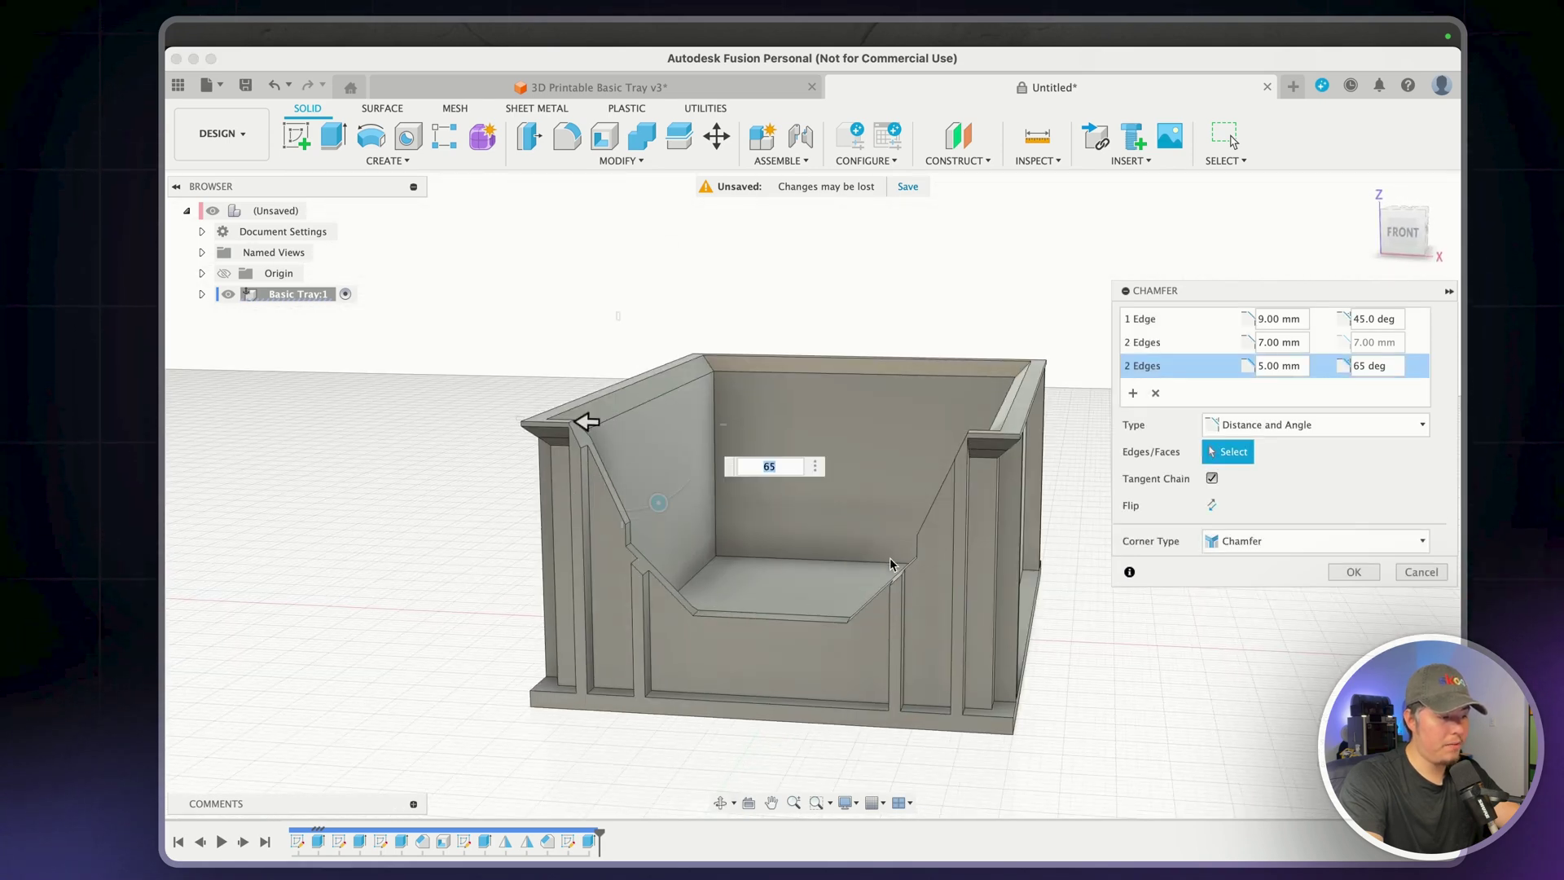
{"action": "middle_click_drag", "start_coordinate": [891, 562], "coordinate": [621, 436], "text": "shift"}
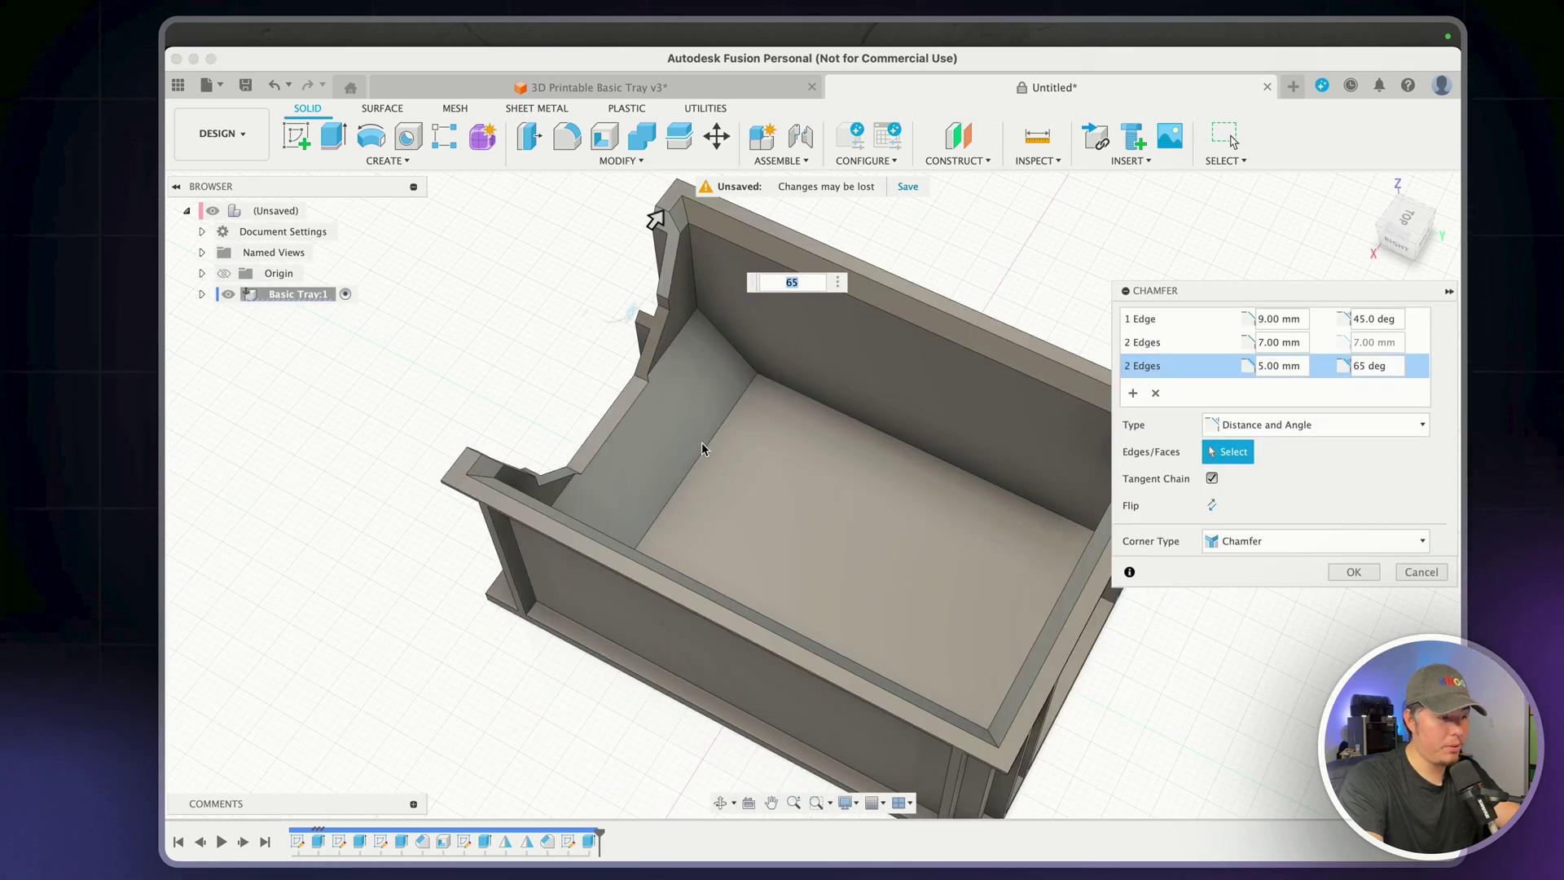
Apply the 9 mm, 7 mm and 5 mm/65° slot chamfers and inspect the tray
{"action": "key", "text": "Return"}
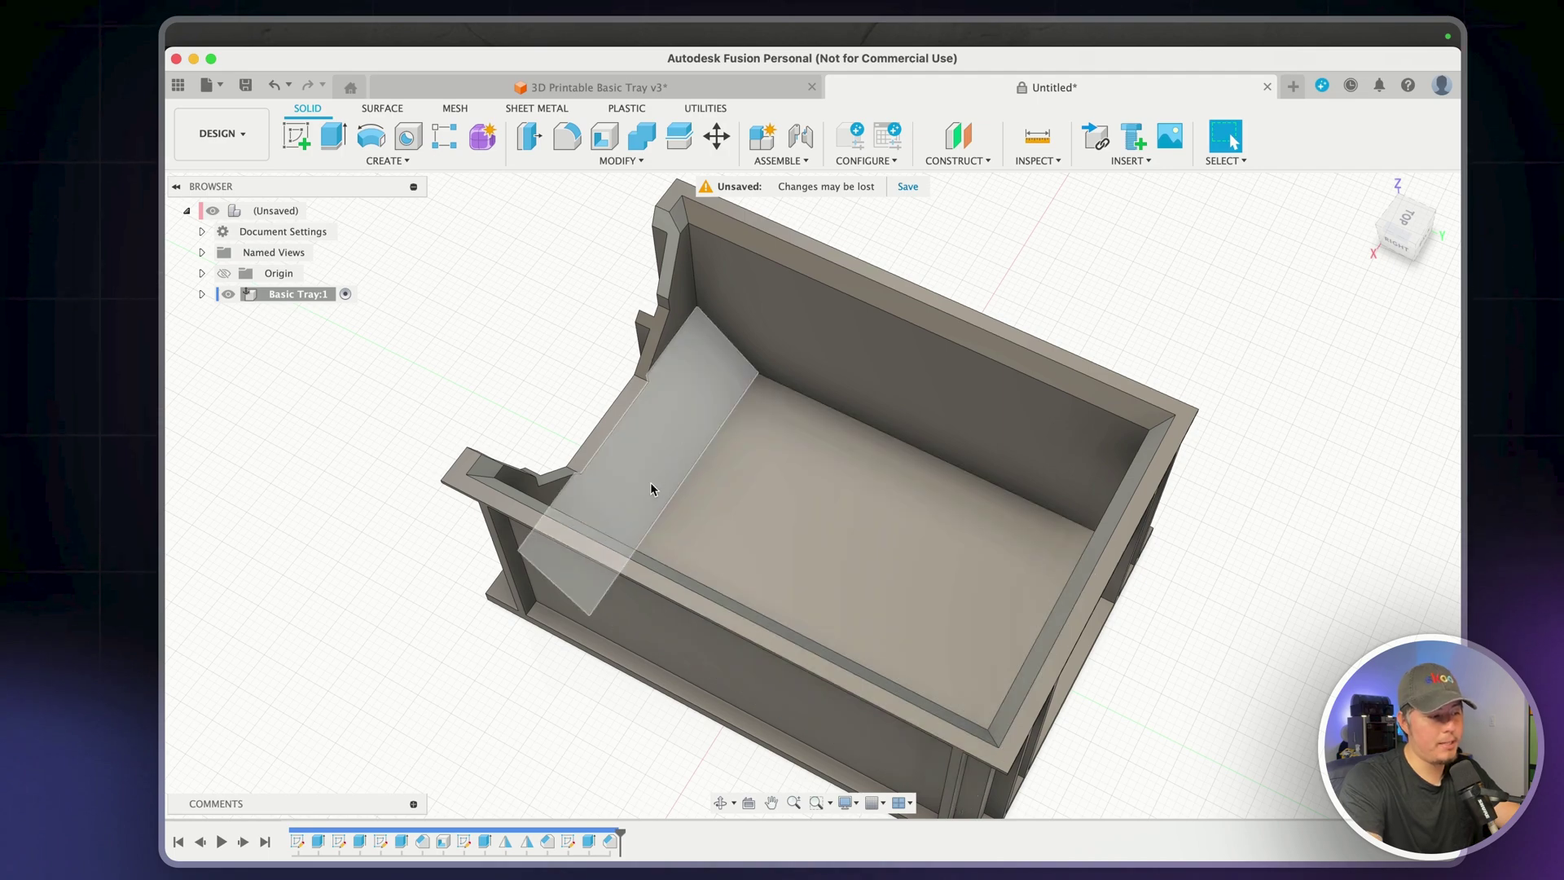
{"action": "middle_click_drag", "start_coordinate": [622, 496], "coordinate": [782, 492], "text": "shift"}
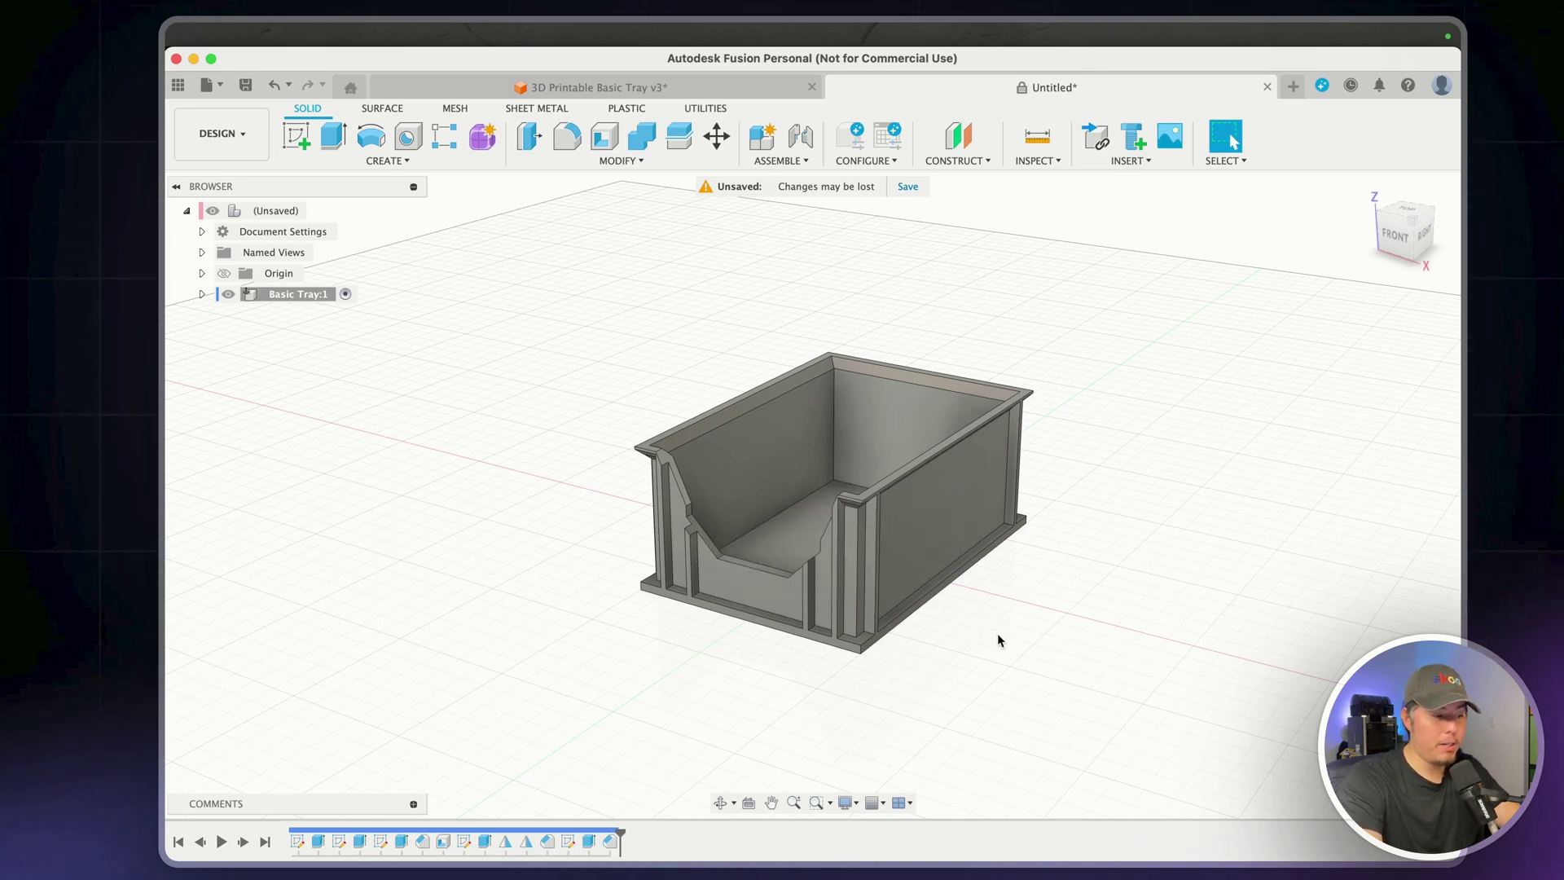
{"action": "mouse_move", "coordinate": [999, 638]}
{"action": "middle_mouse_down", "text": "shift"}
{"action": "mouse_move", "coordinate": [814, 645]}
{"action": "mouse_move", "coordinate": [1002, 635]}
{"action": "middle_mouse_up", "text": "shift"}
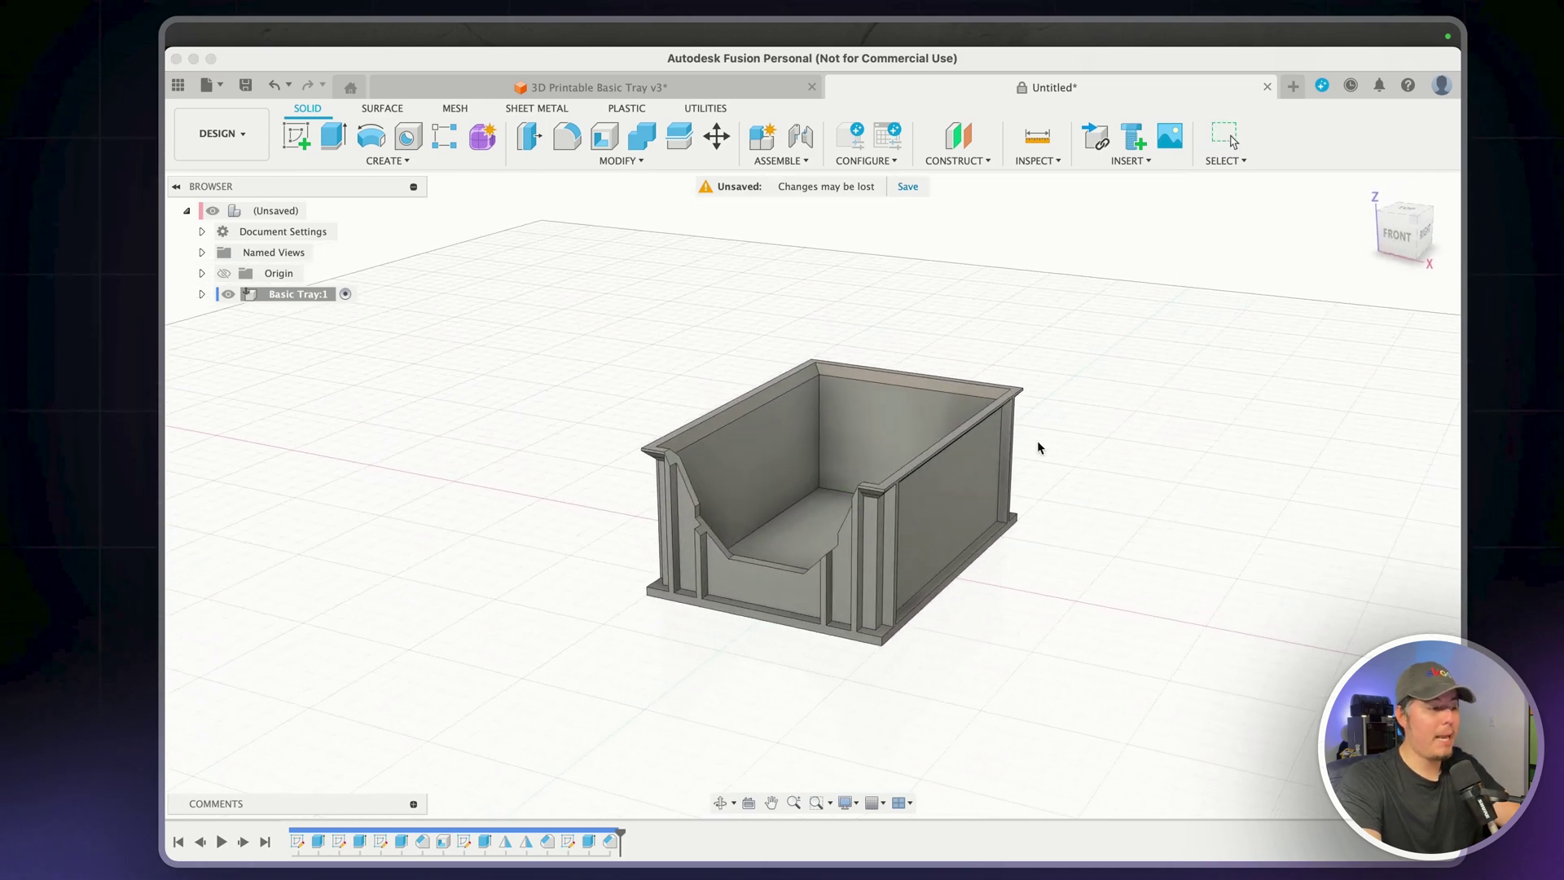
Apply the Plastic - Matte (Yellow) appearance to the tray
{"action": "key", "text": "a"}
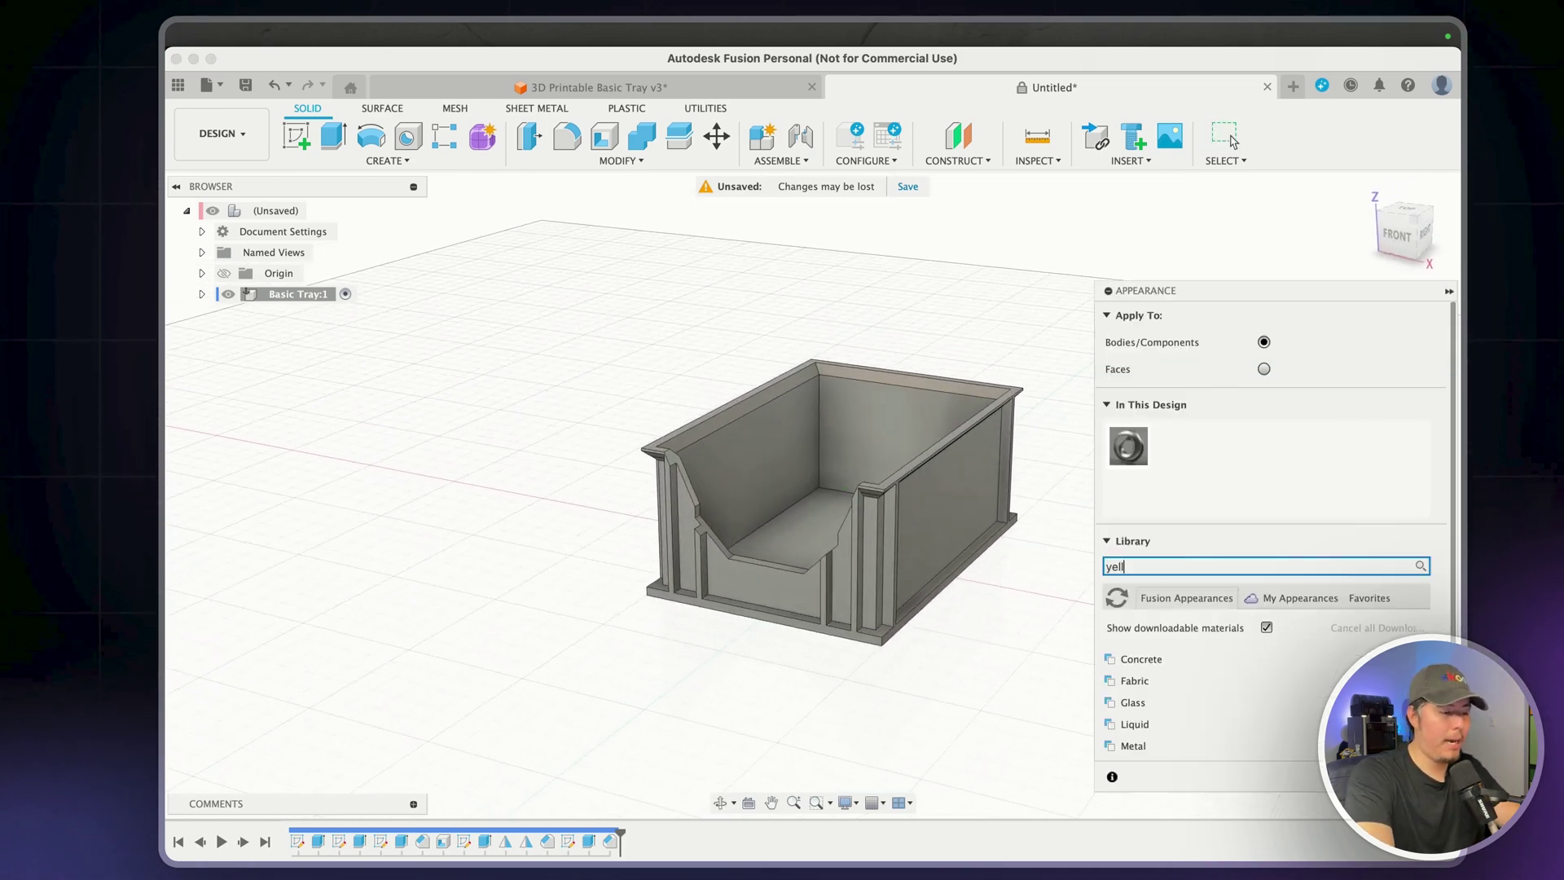
{"action": "key", "text": "Return"}
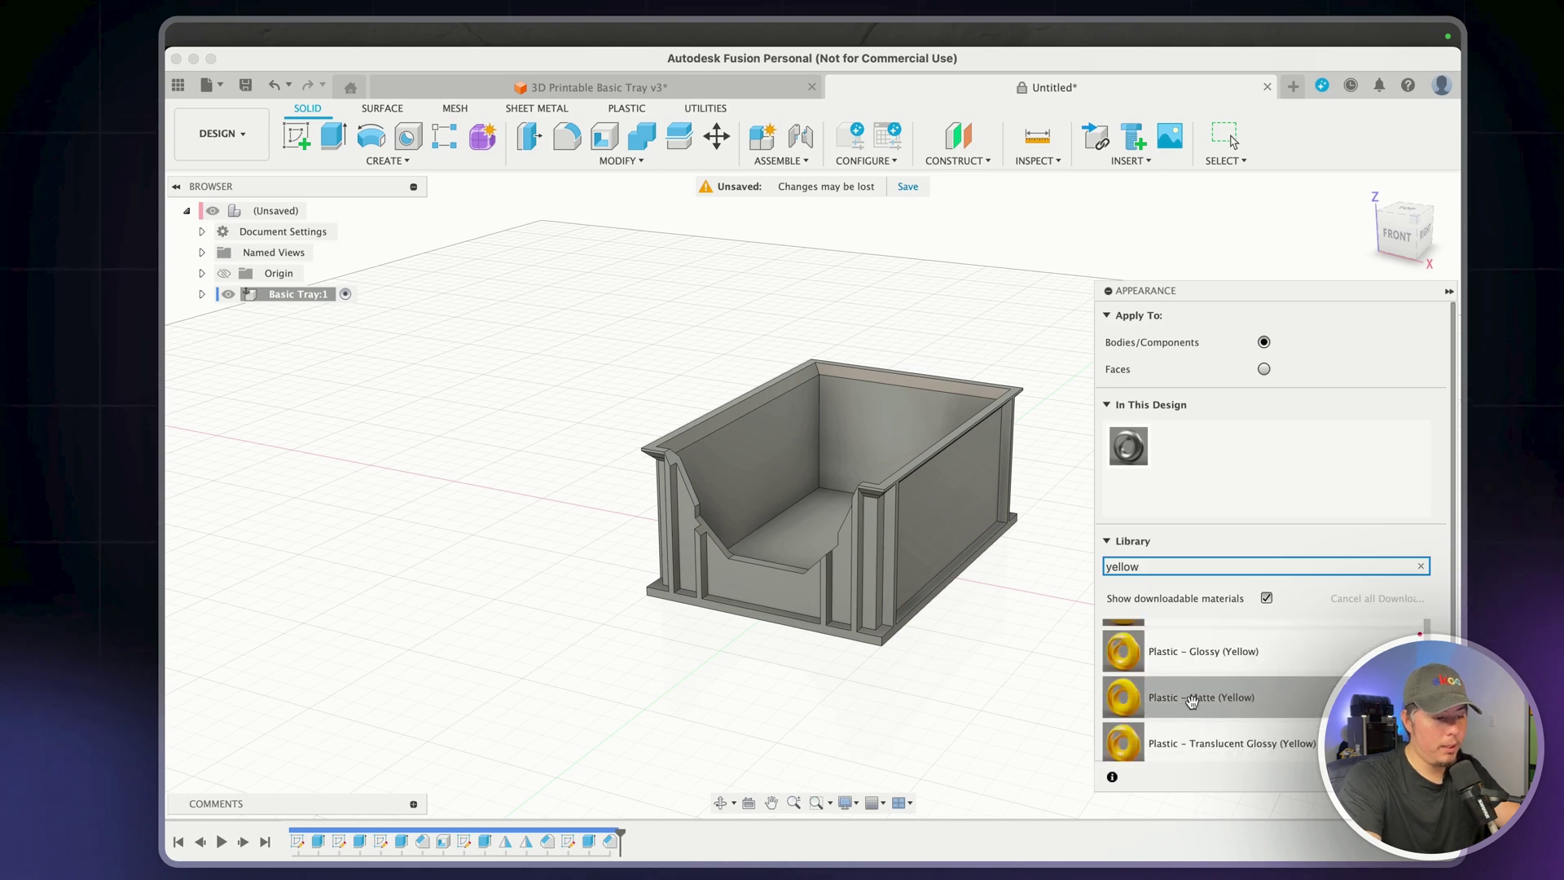
{"action": "left_click_drag", "start_coordinate": [994, 614], "coordinate": [901, 562]}
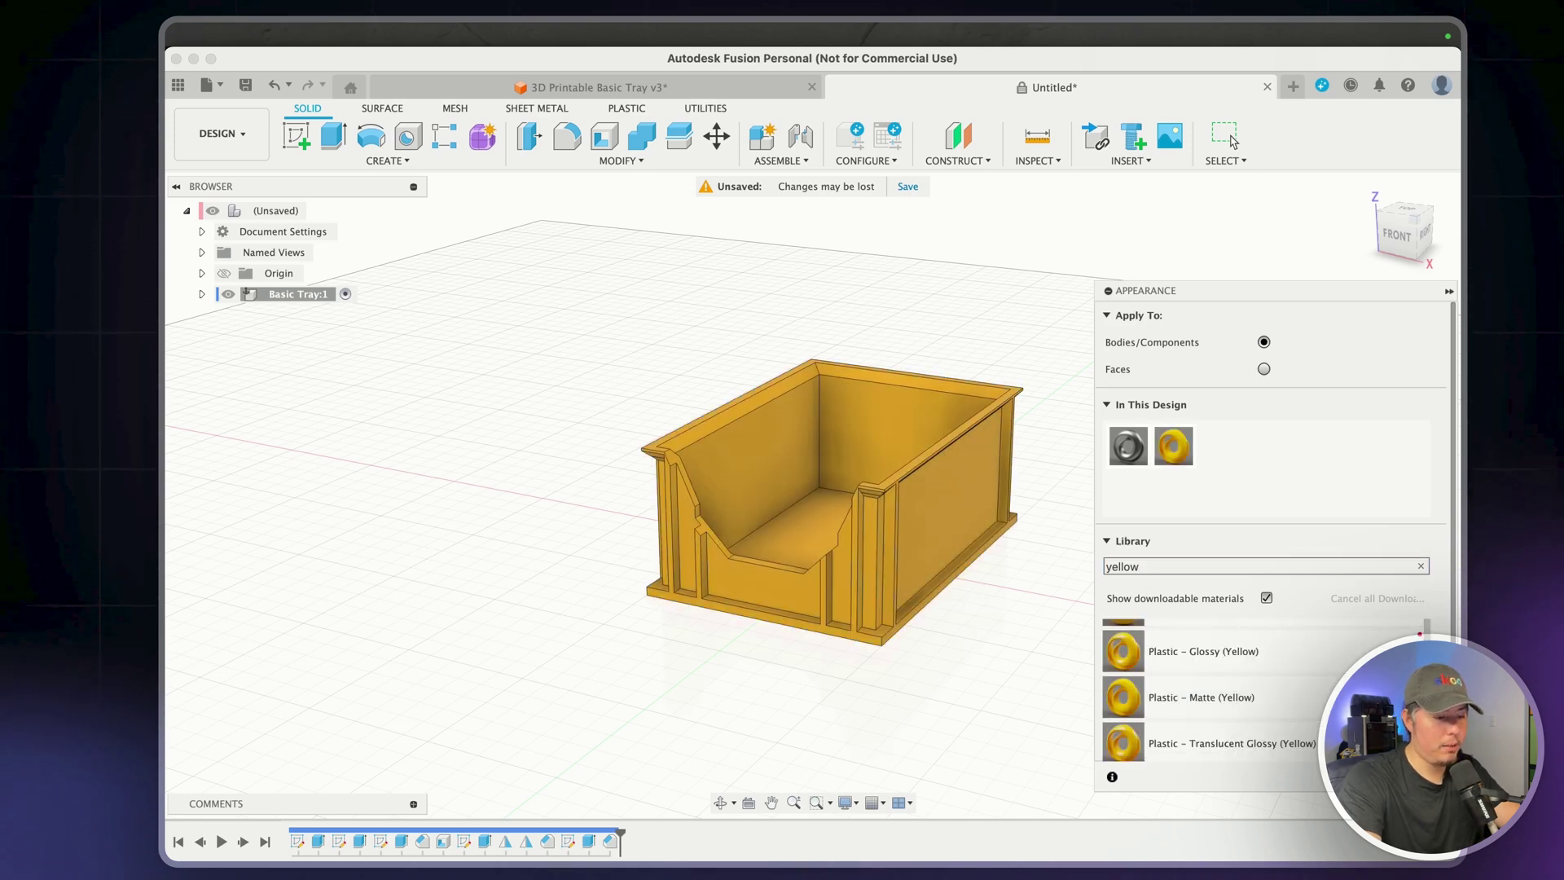
{"action": "left_click", "coordinate": [1231, 141]}
Switch to the Render workspace and frame the yellow tray
{"action": "left_click", "coordinate": [220, 133]}
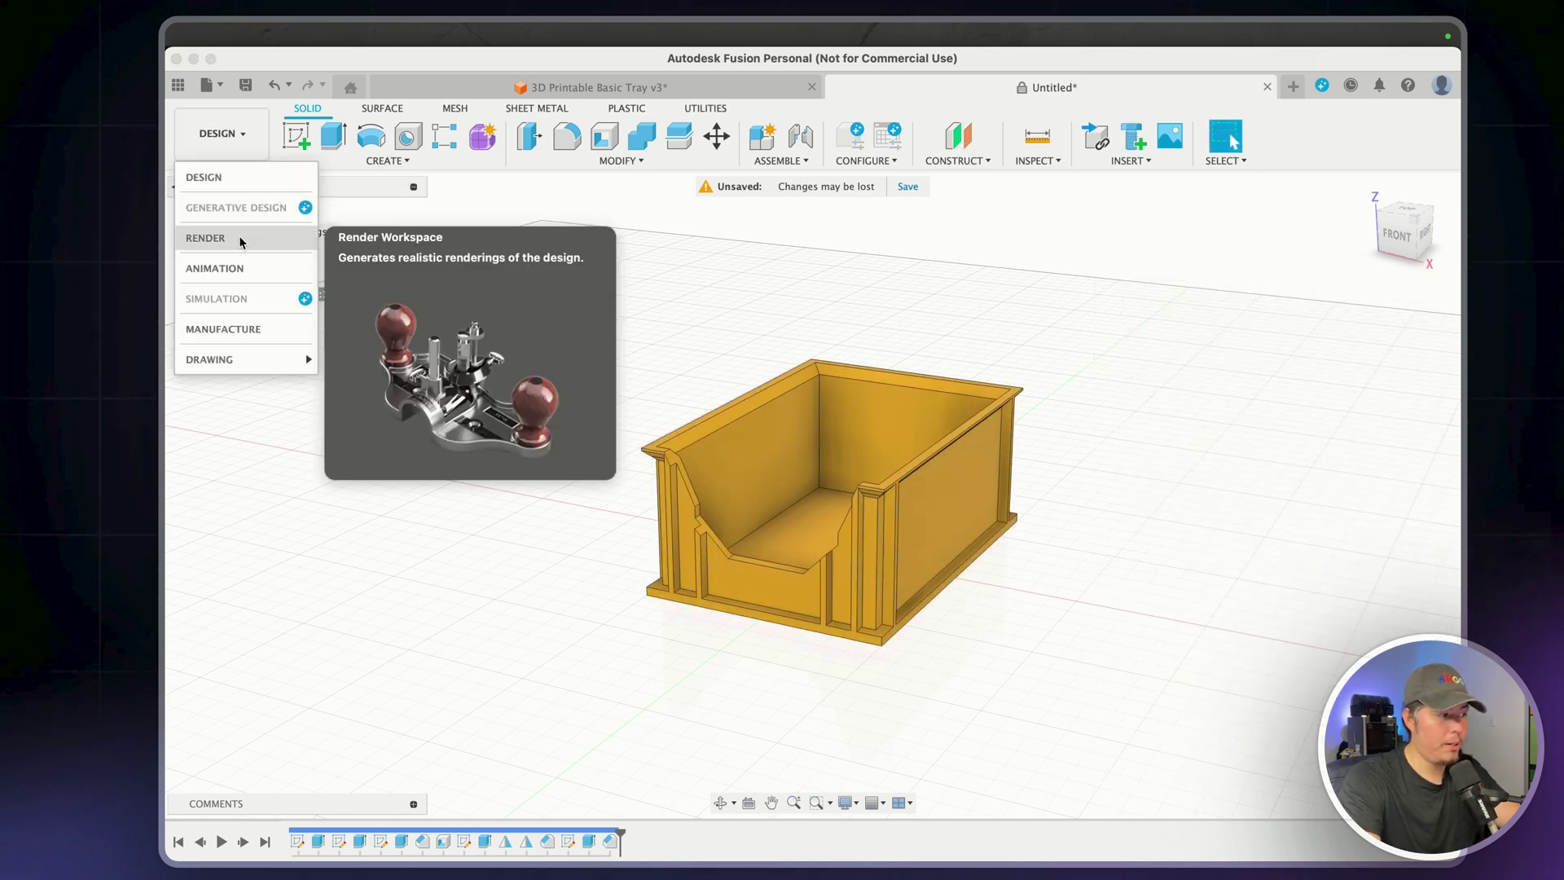
{"action": "left_click", "coordinate": [214, 237]}
{"action": "scroll", "coordinate": [1059, 415], "scroll_direction": "up", "scroll_amount": 3}
{"action": "middle_click_drag", "start_coordinate": [1002, 451], "coordinate": [937, 452], "text": "shift"}
{"action": "middle_click_drag", "start_coordinate": [932, 452], "coordinate": [1018, 454]}
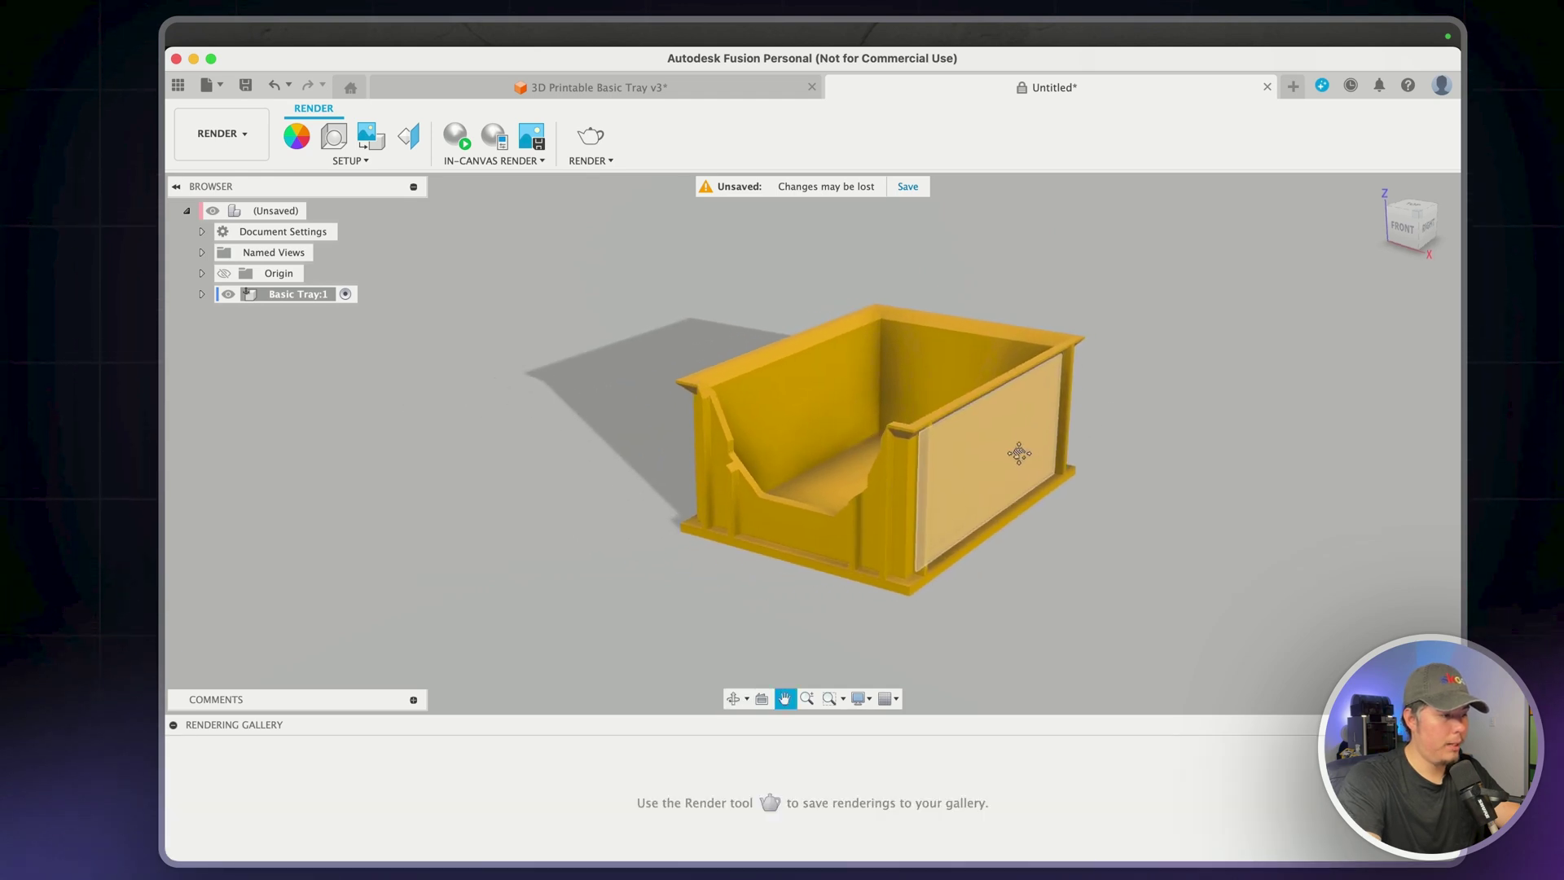
Start the in-canvas render of the yellow tray
{"action": "left_click", "coordinate": [457, 136]}
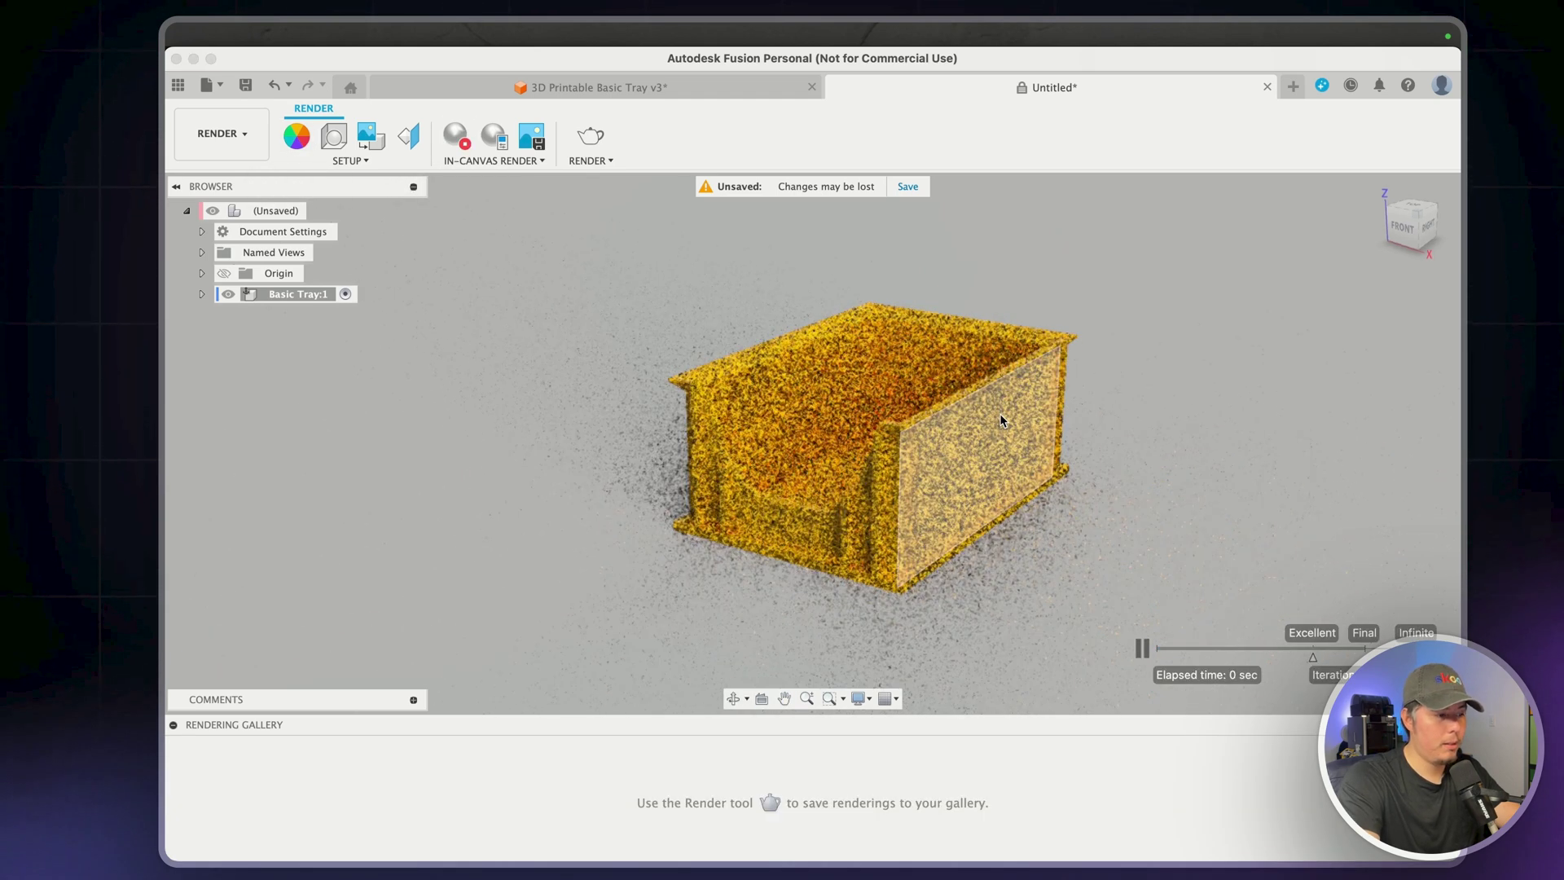
{"action": "scroll", "coordinate": [999, 414], "scroll_direction": "up", "scroll_amount": 1}
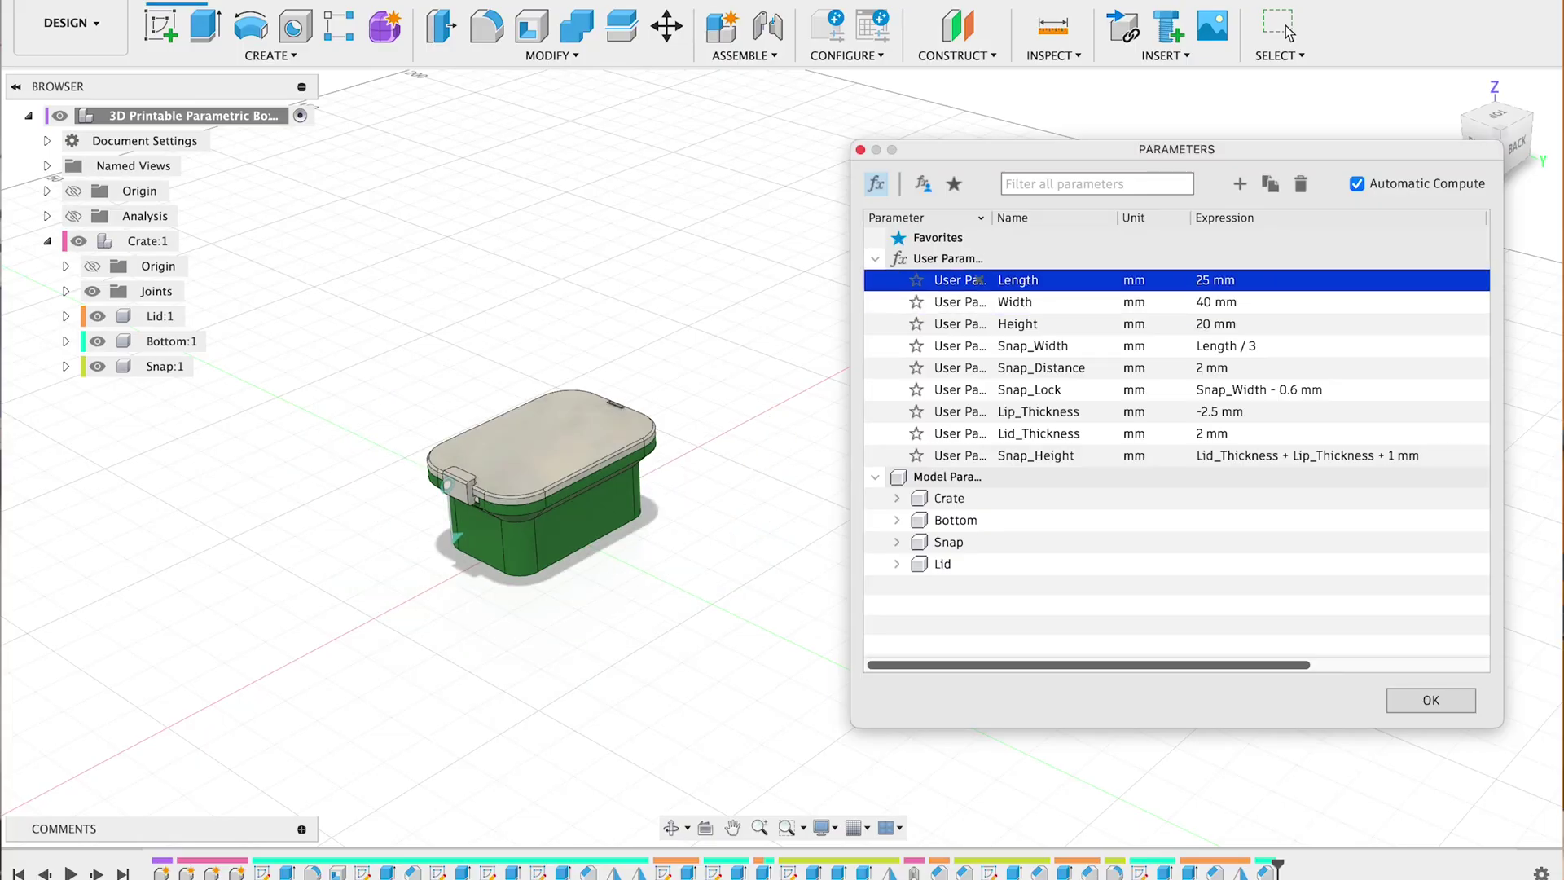
Set the crate Width parameter to 100 and rotate the scene environment to 137.1 degrees
{"action": "type", "text": "100"}
{"action": "key", "text": "Return"}
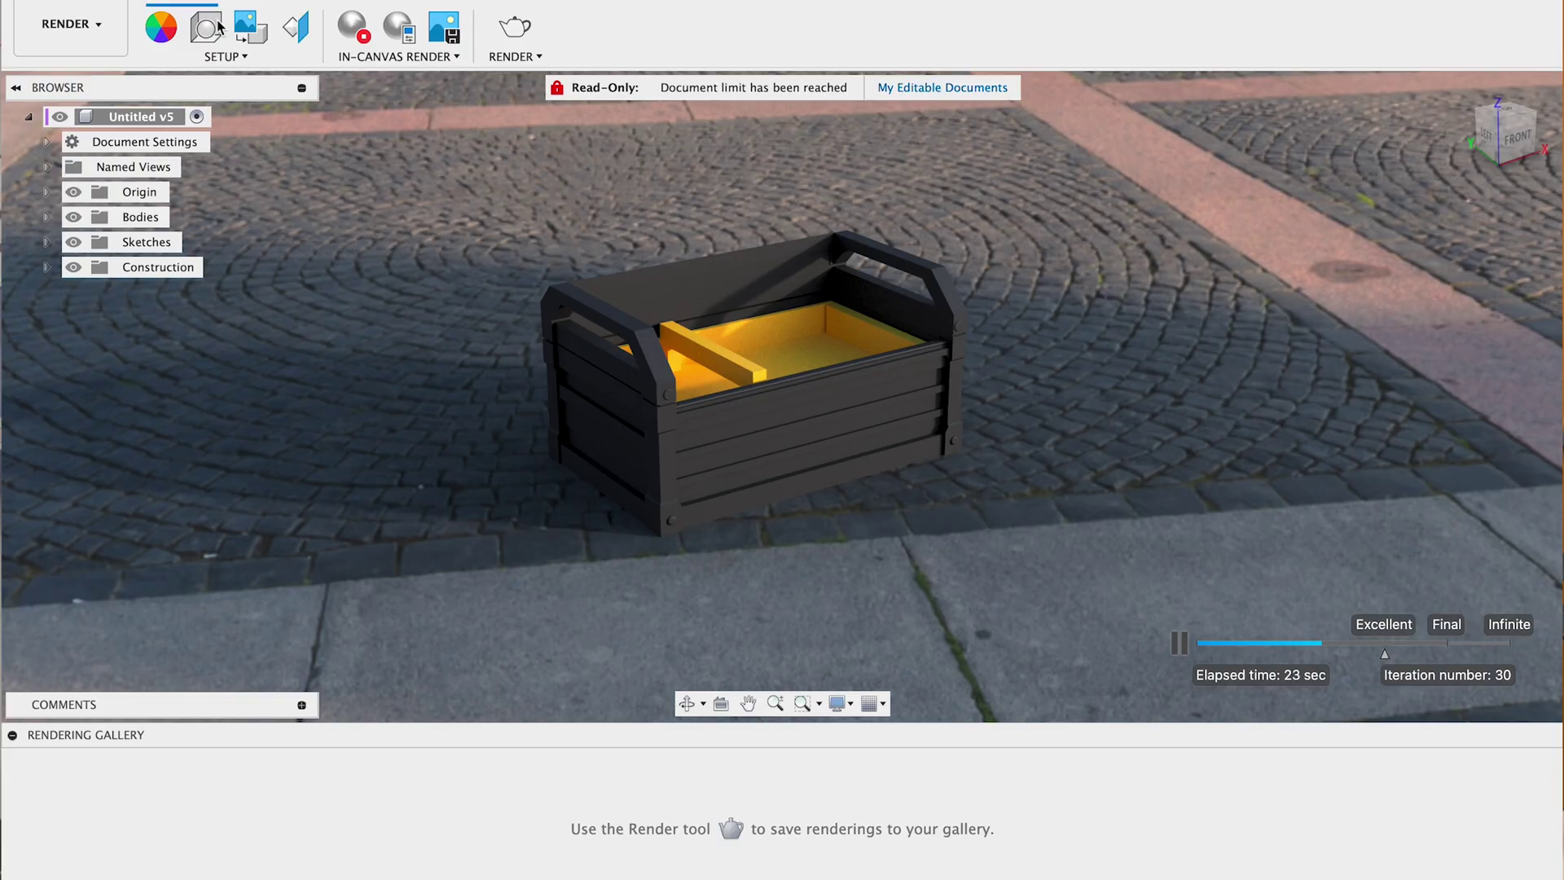
{"action": "left_click", "coordinate": [207, 27]}
{"action": "left_click", "coordinate": [1184, 285]}
{"action": "left_click_drag", "start_coordinate": [1214, 540], "coordinate": [1354, 539]}
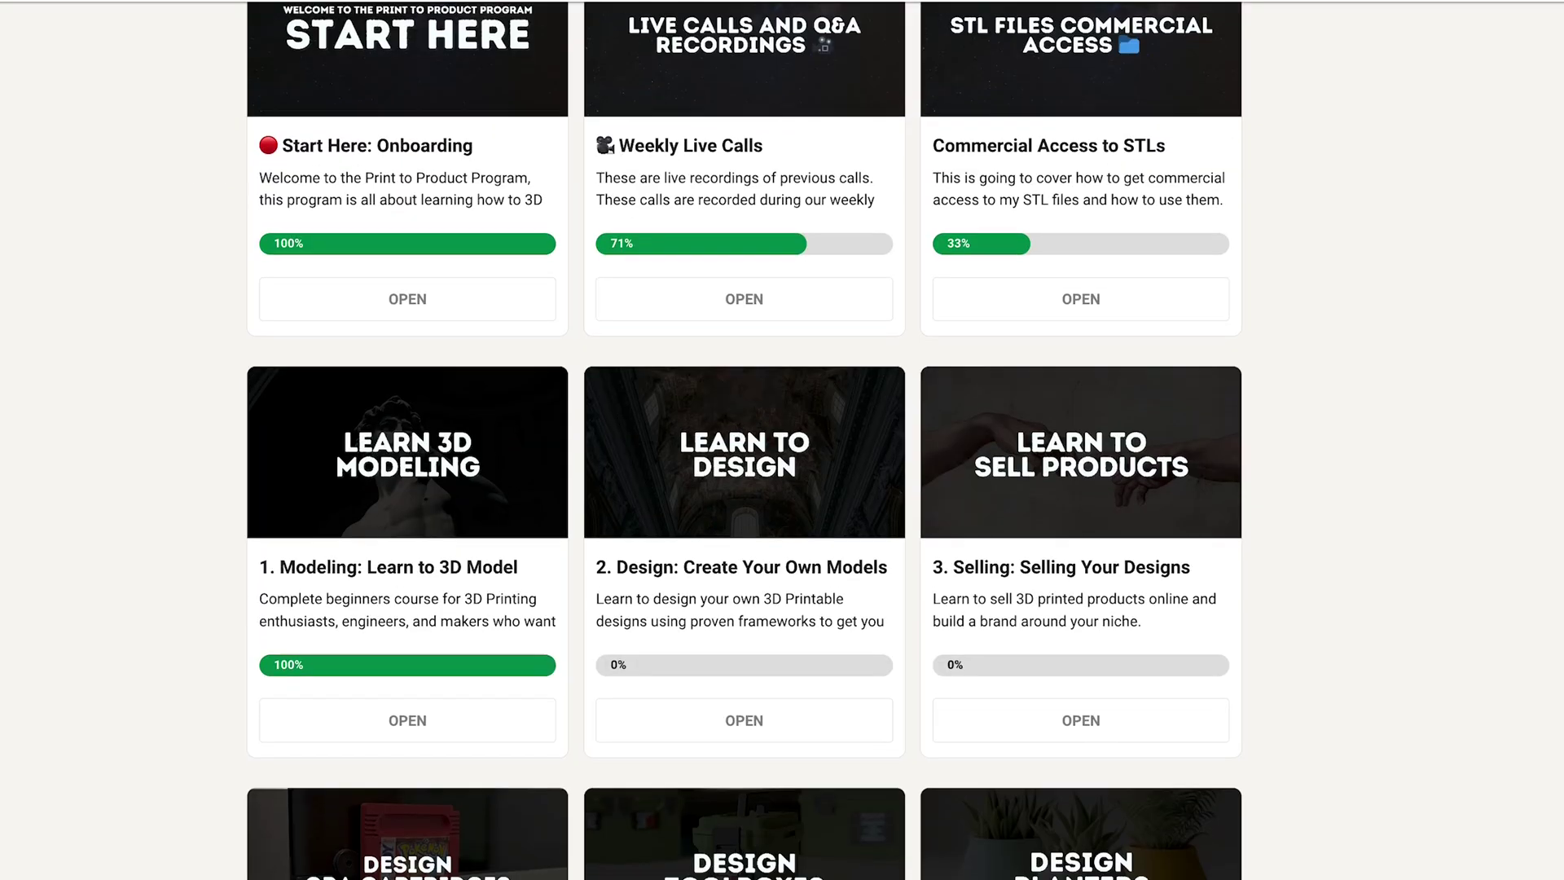
Scroll down to the Snapfit Joints, Neon Signs and Storage Crates course cards
{"action": "scroll", "coordinate": [745, 440], "scroll_direction": "down", "scroll_amount": 3}
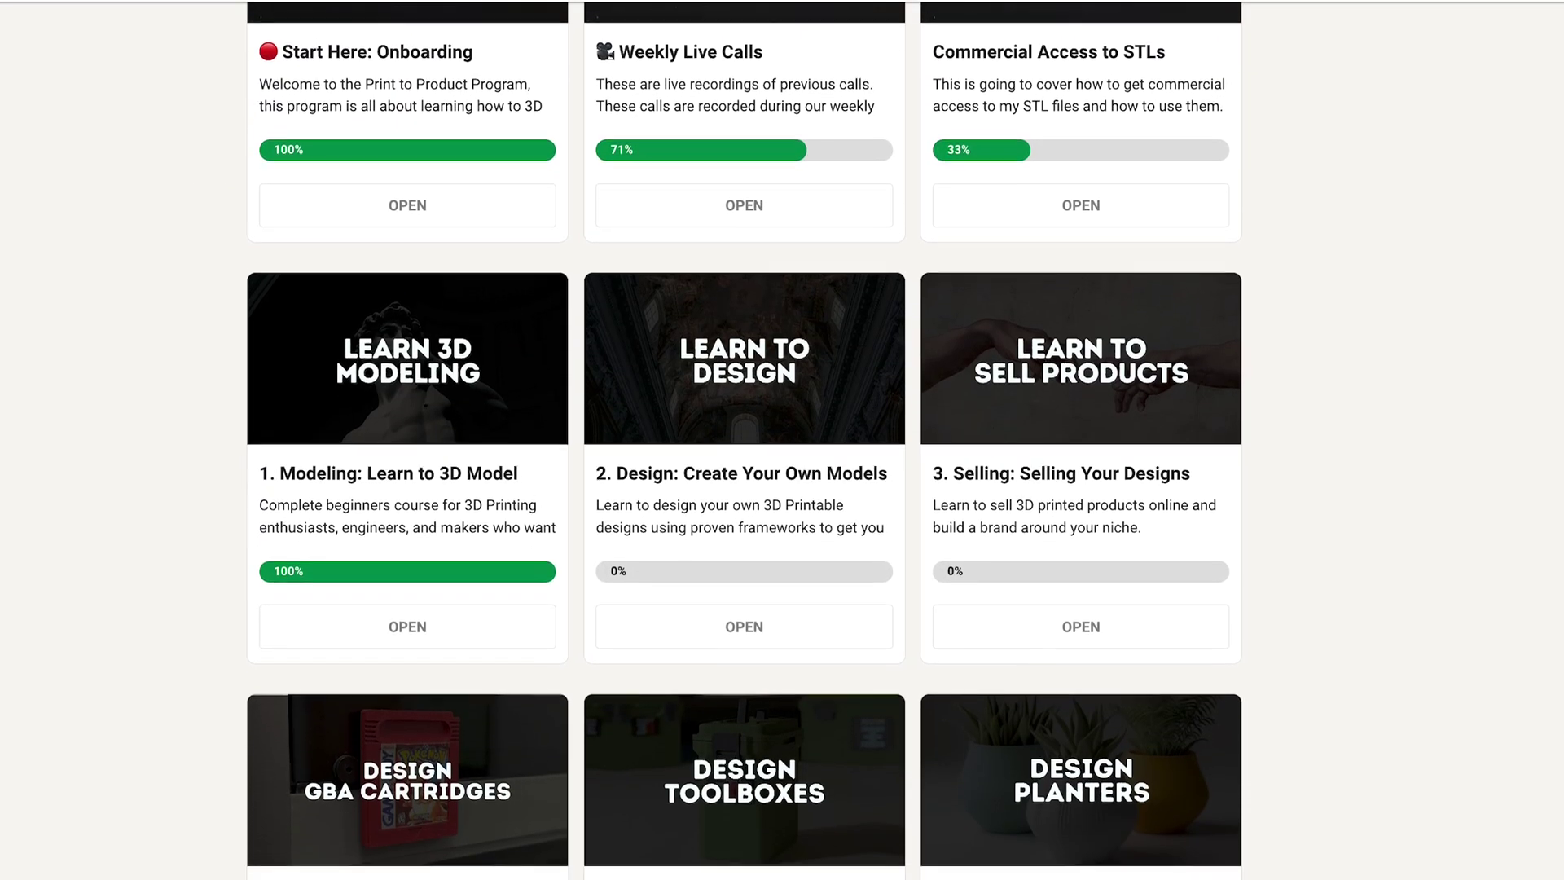
{"action": "scroll", "coordinate": [745, 440], "scroll_direction": "down", "scroll_amount": 3}
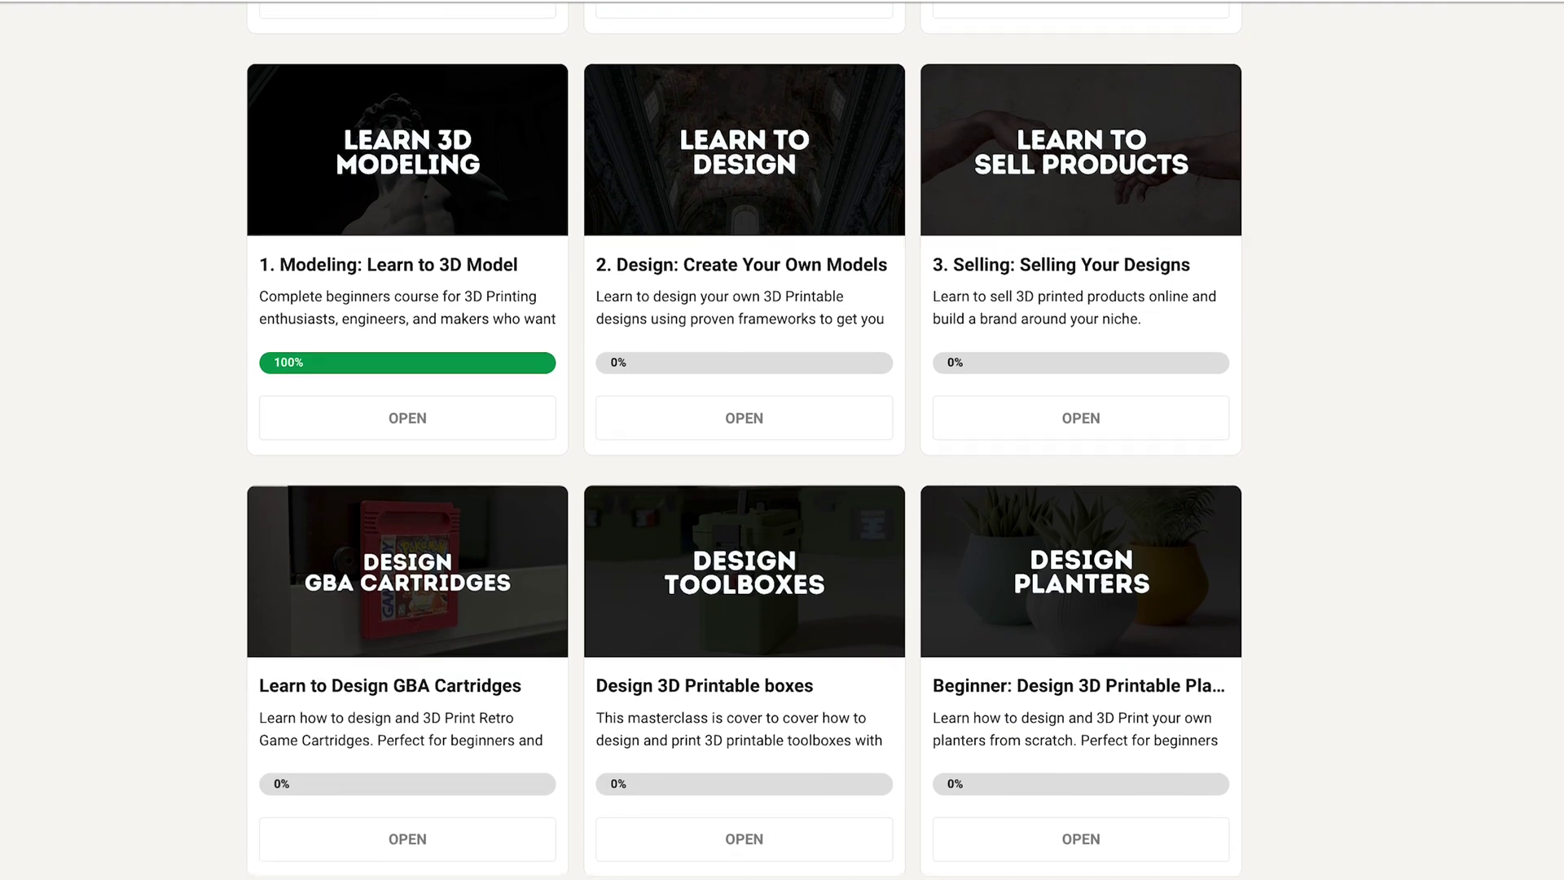
{"action": "scroll", "coordinate": [746, 440], "scroll_direction": "down", "scroll_amount": 3}
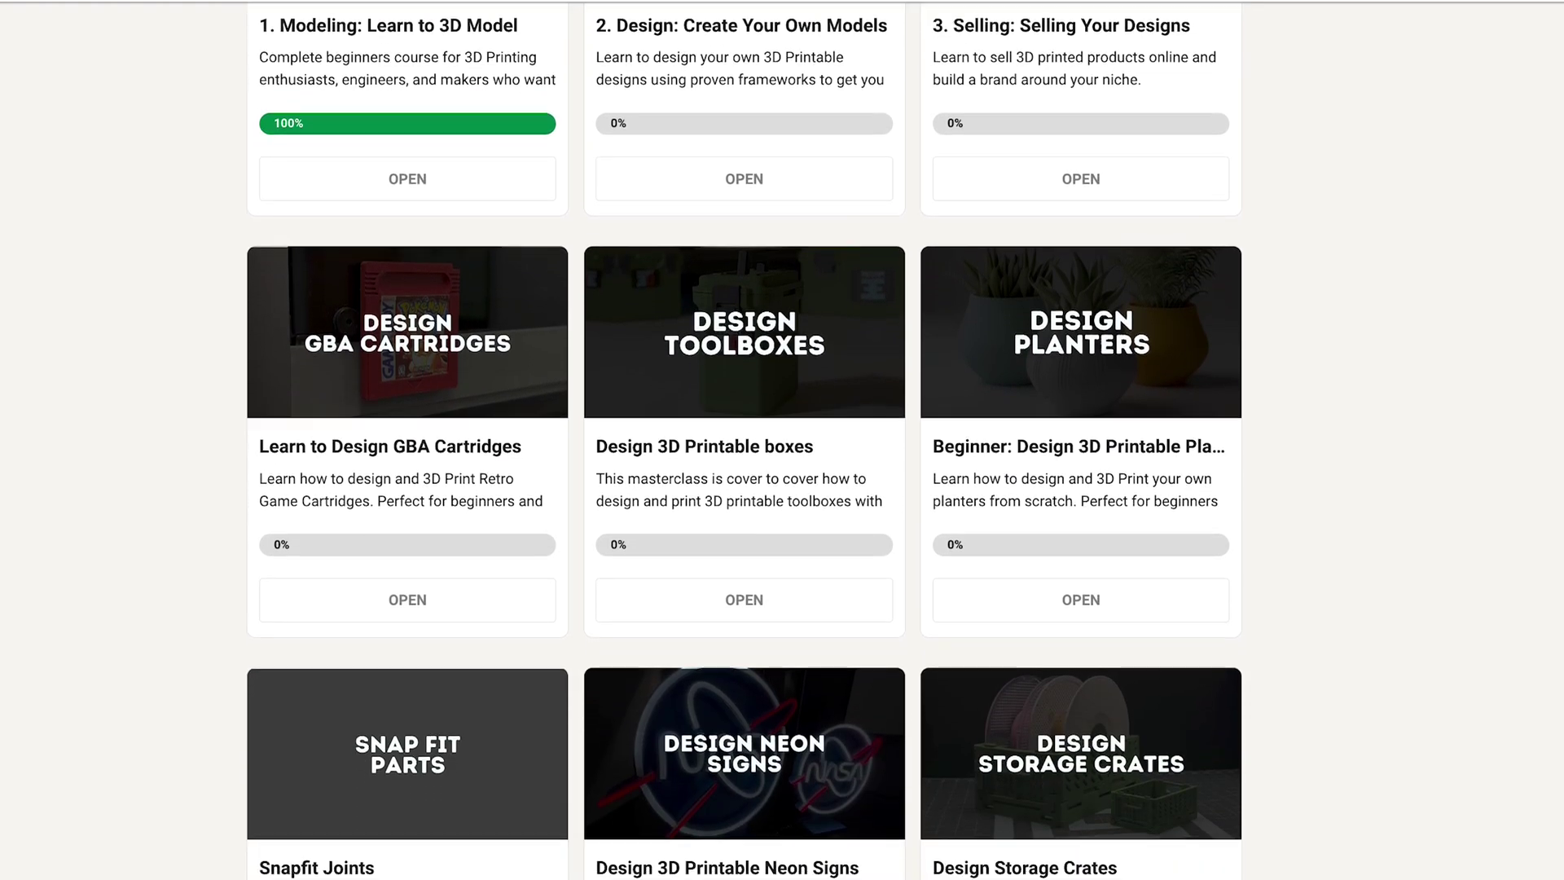